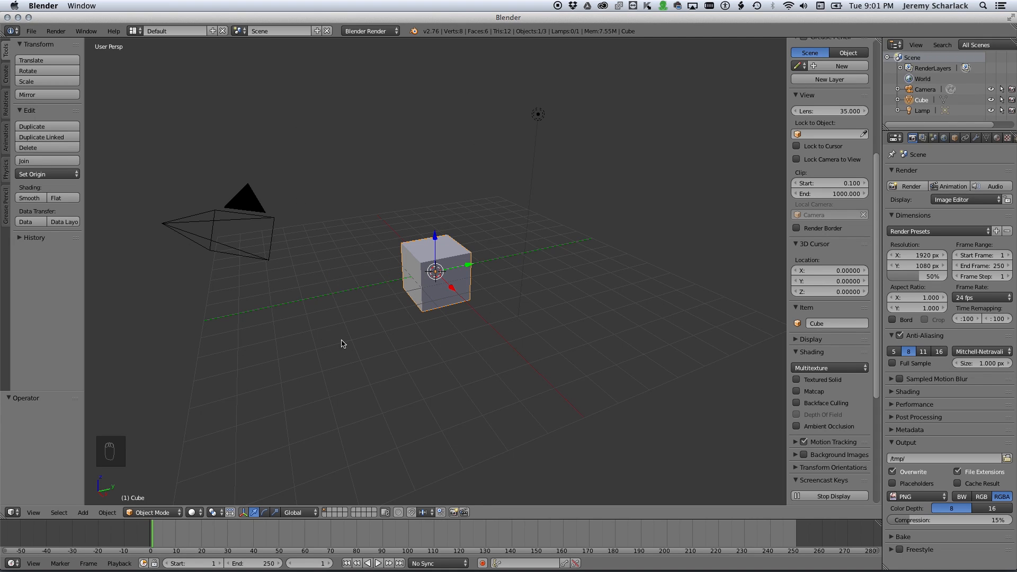
Look over the default scene from another angle, selecting the lamp, cube and camera in turn.
middle_drag(340, 336, 450, 324)
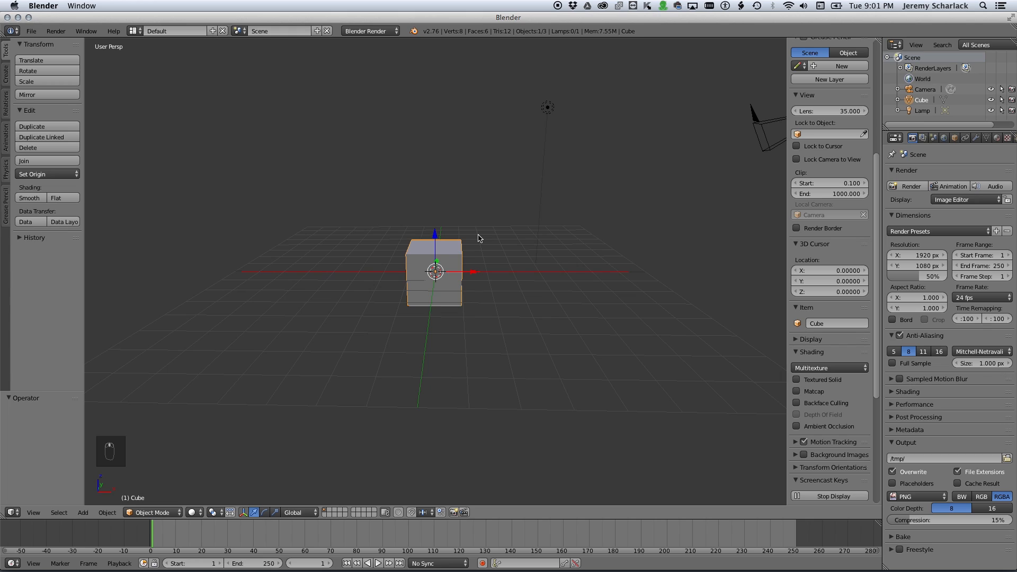
scroll(478, 239, down, 1)
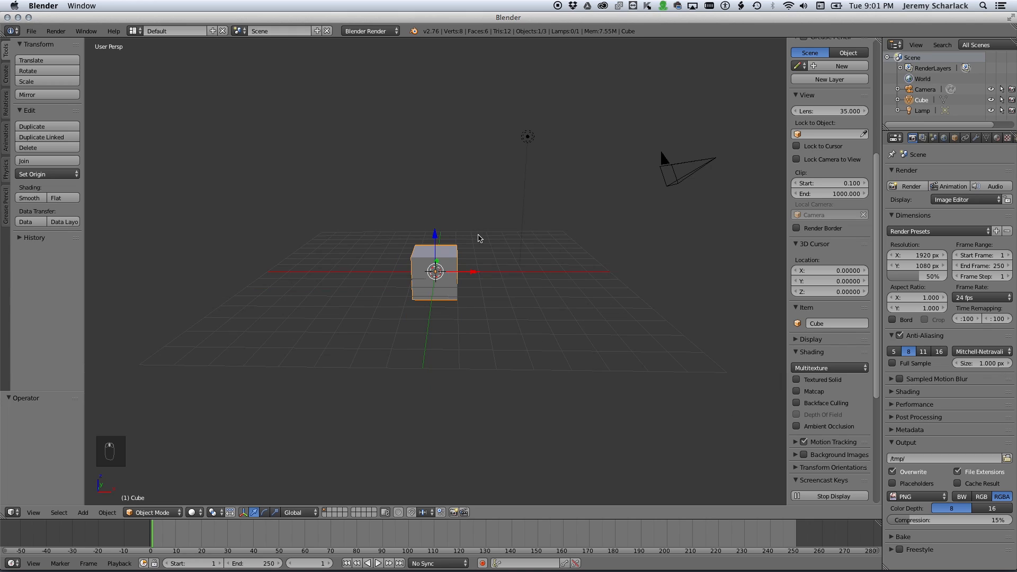
right_click(529, 141)
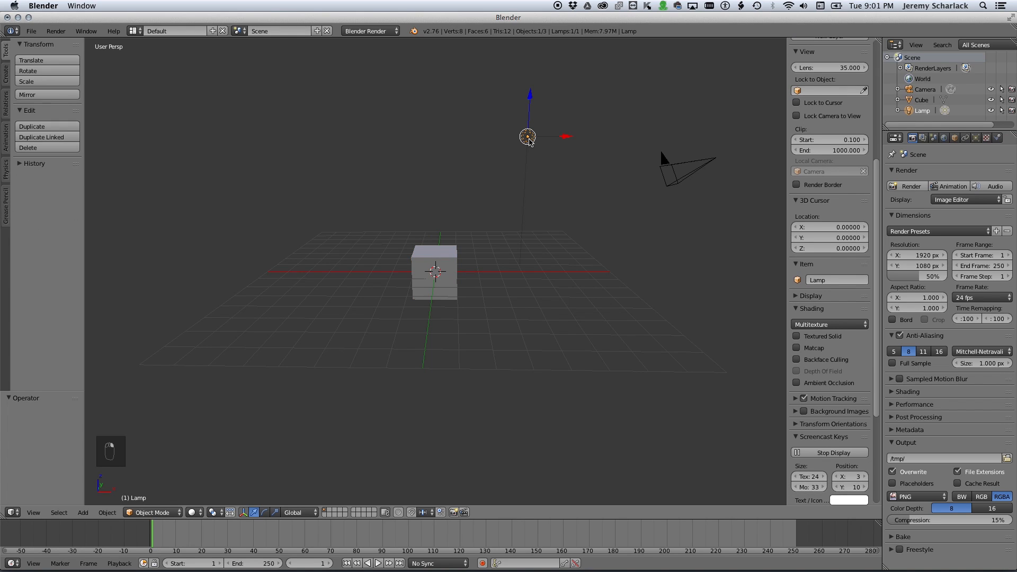
right_click(449, 280)
right_click(680, 179)
right_click(526, 138)
right_click(679, 168)
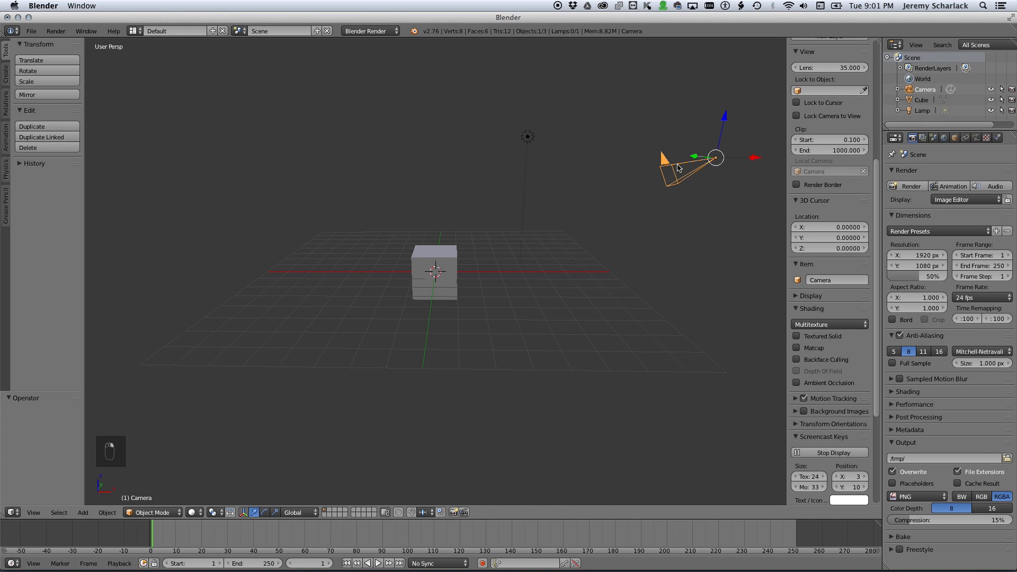
right_click(446, 260)
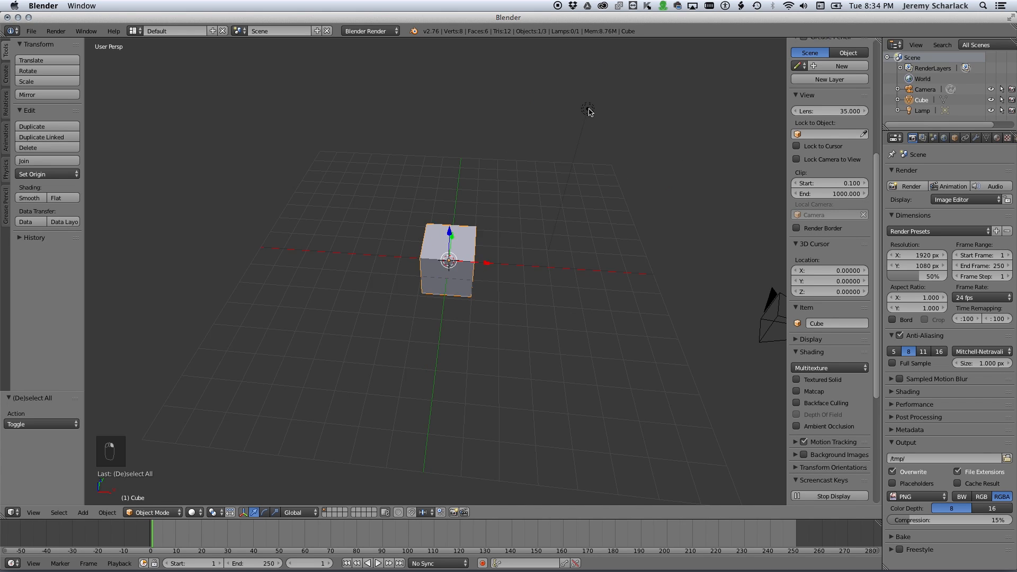
Delete the lamp from the scene.
right_click(590, 109)
key(x)
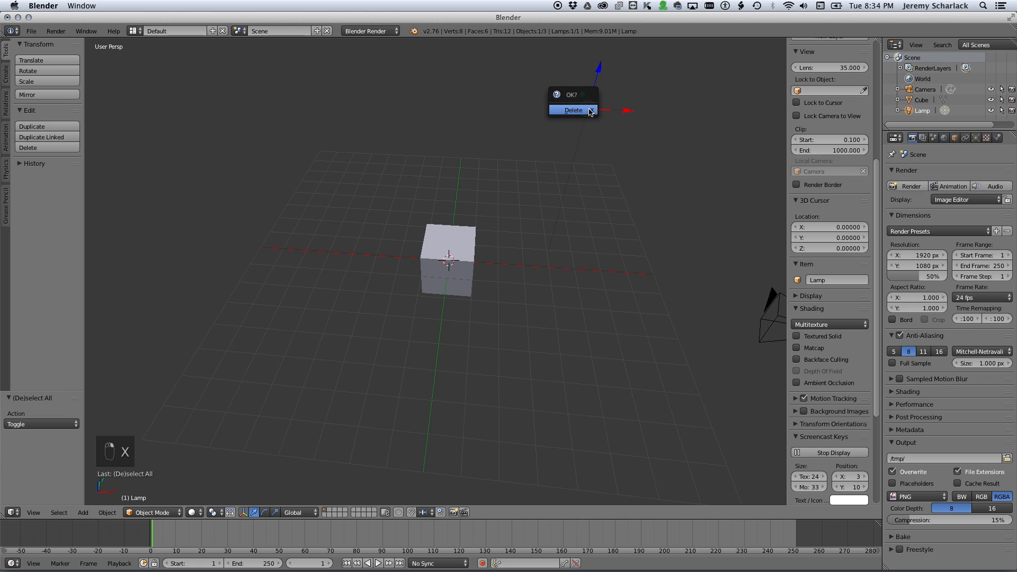
click(574, 110)
Select the cube and rename it Box.
middle_drag(415, 325, 429, 299)
right_click(459, 243)
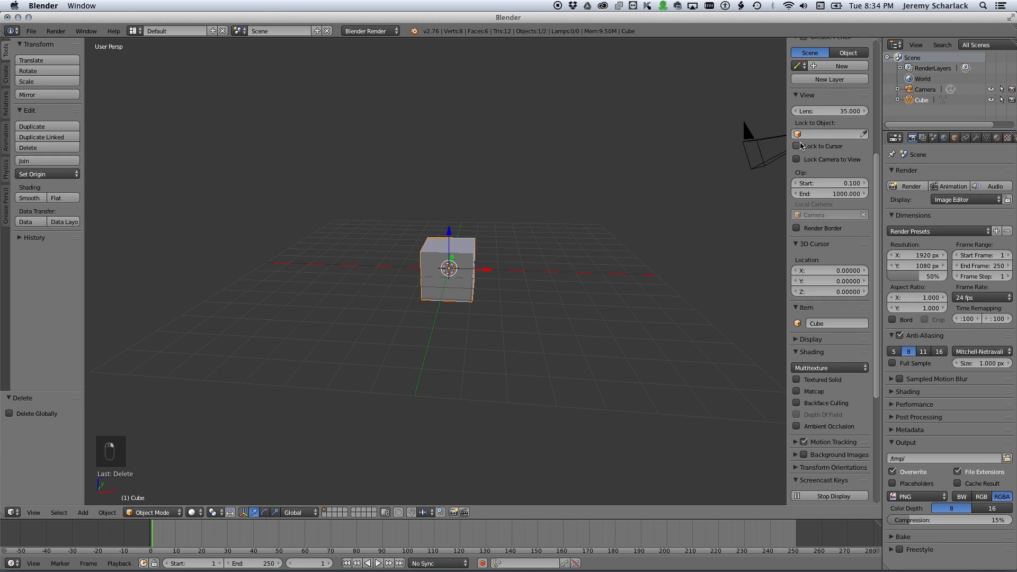
double_click(922, 101)
text(B)
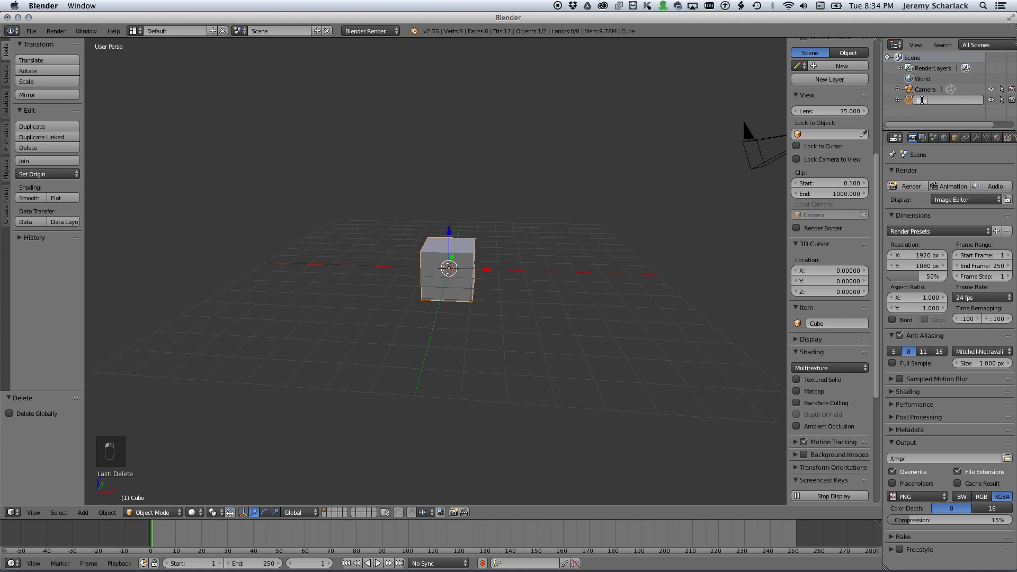
text(ox)
key(Return)
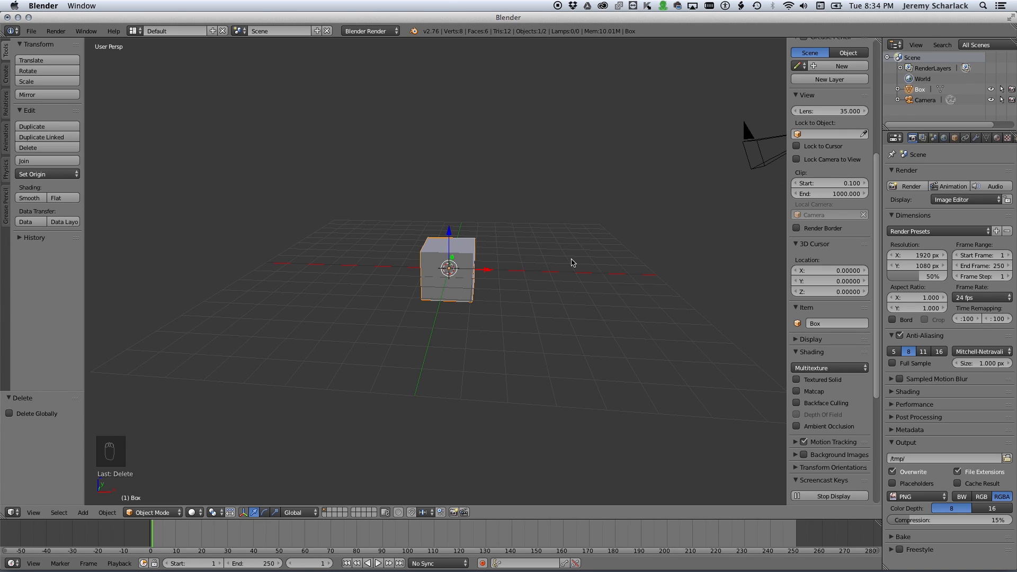
Switch to Gummy Monkeys.ai in Illustrator and briefly show the Measurements layer to check the carton's dimensions.
scroll(581, 316, up, 2)
middle_drag(462, 248, 529, 289)
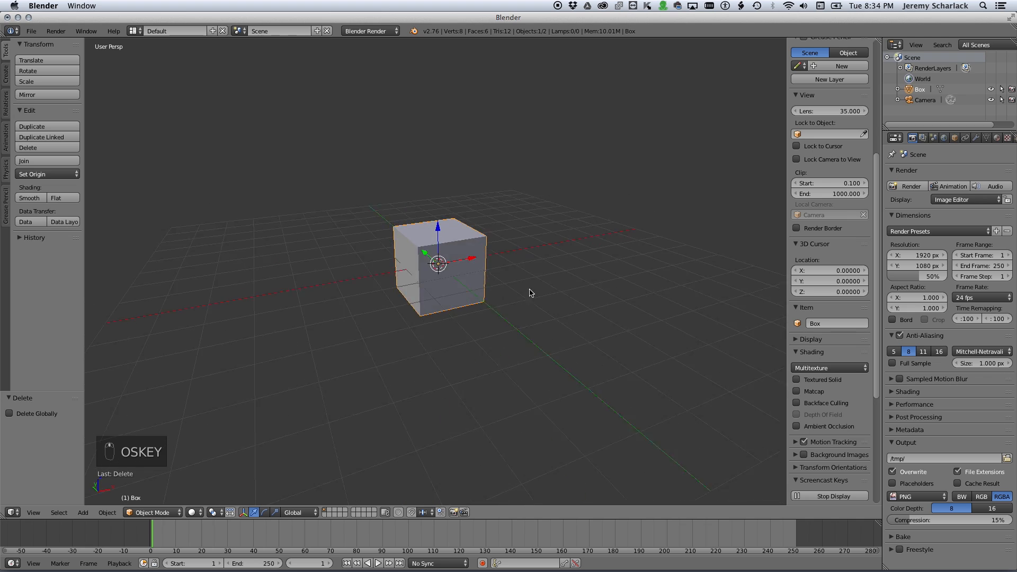
key(super+Tab)
key(super+Tab)
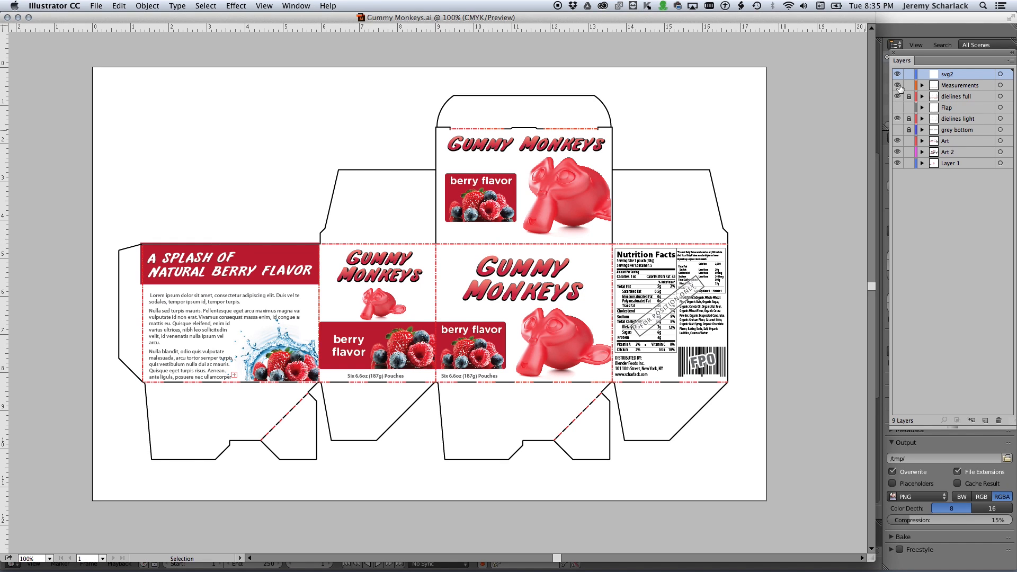
click(897, 85)
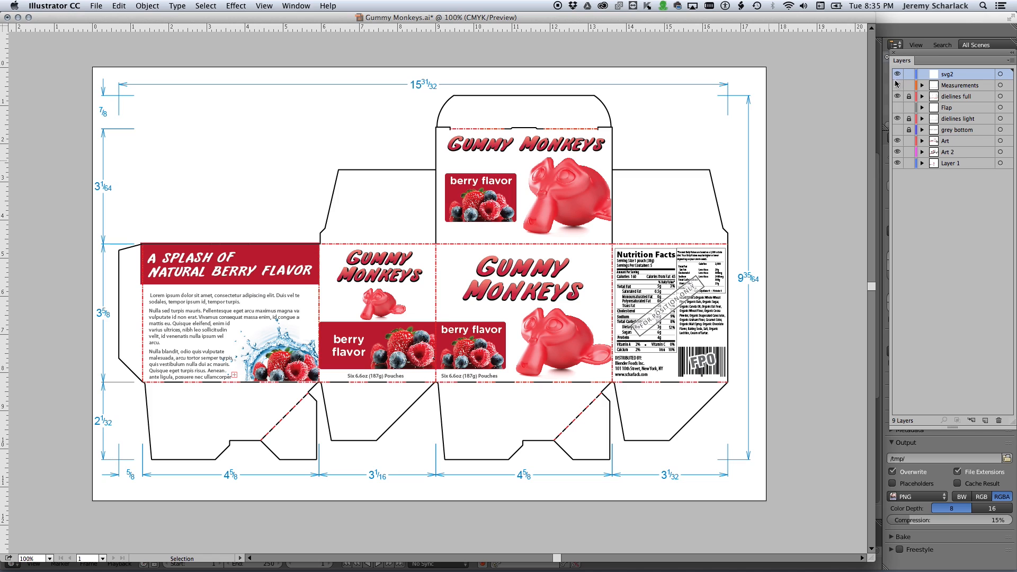
click(897, 85)
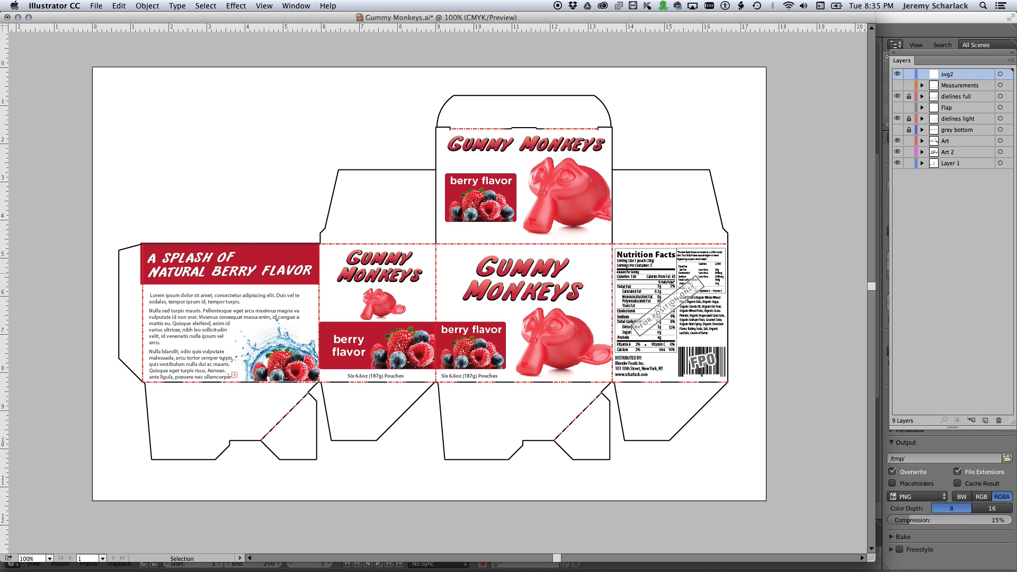
Unlock the dielines full layer and measure the front panel using its two vertical fold lines and the Transform values.
key(shift+F8)
drag(856, 289, 705, 72)
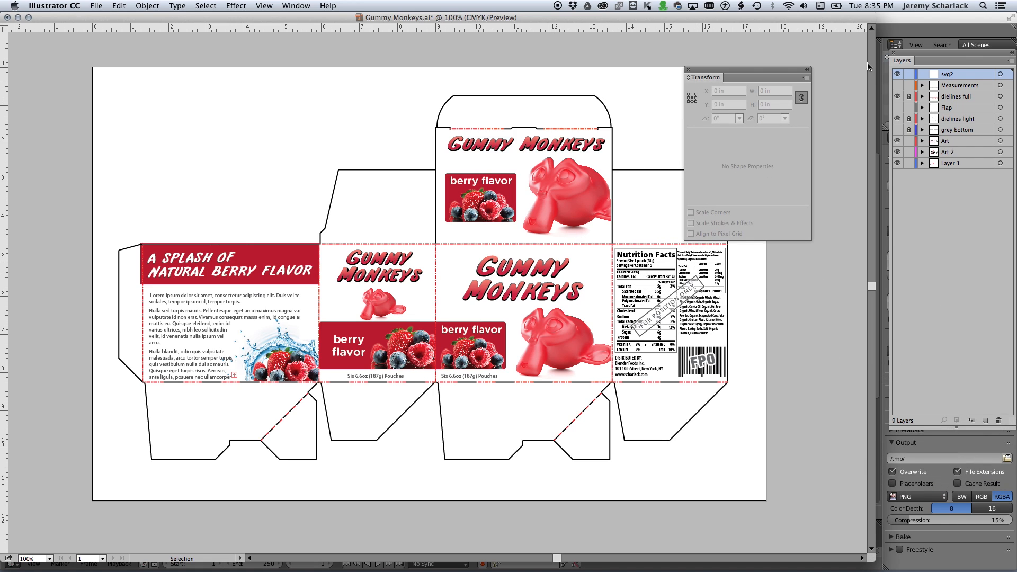
click(909, 96)
click(437, 289)
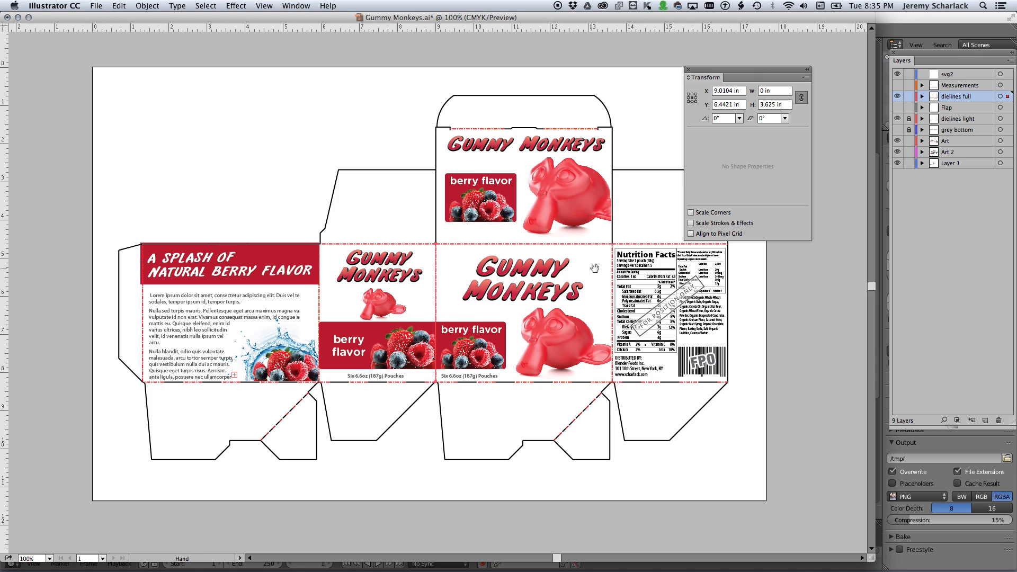
shift+click(613, 283)
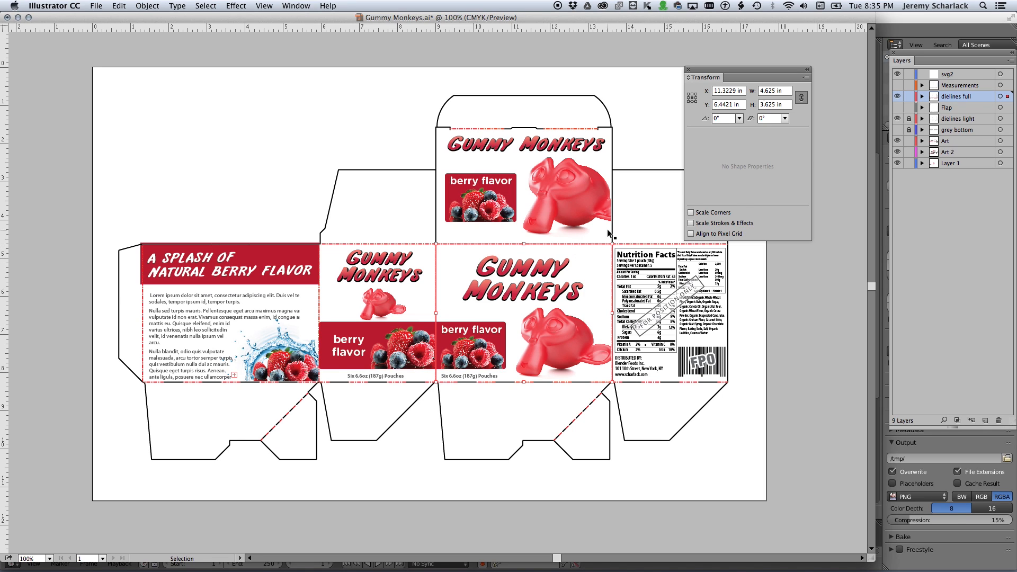
Show the Measurements layer over the carton artwork and close the Transform panel.
drag(770, 75, 810, 57)
click(896, 85)
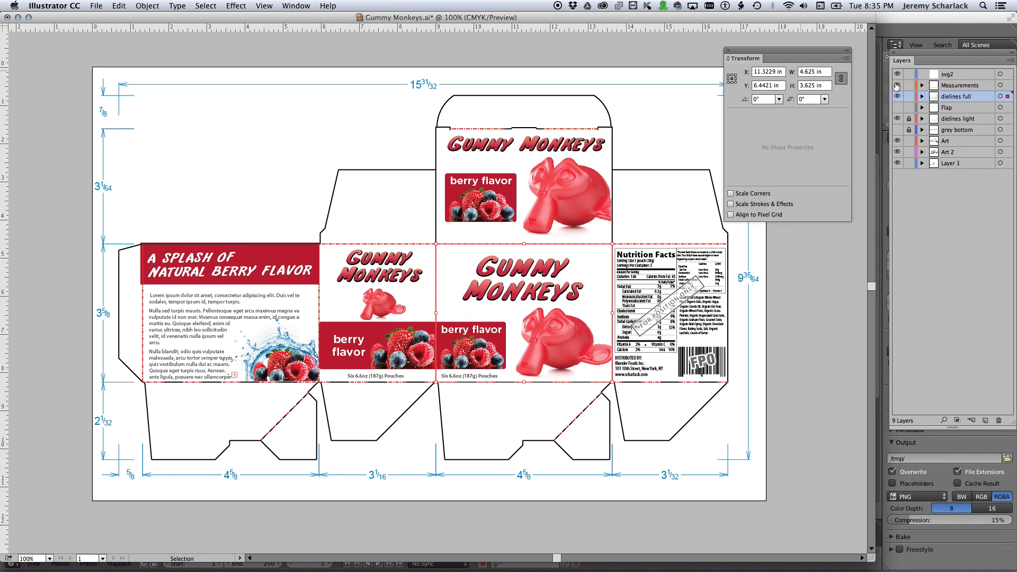
click(728, 50)
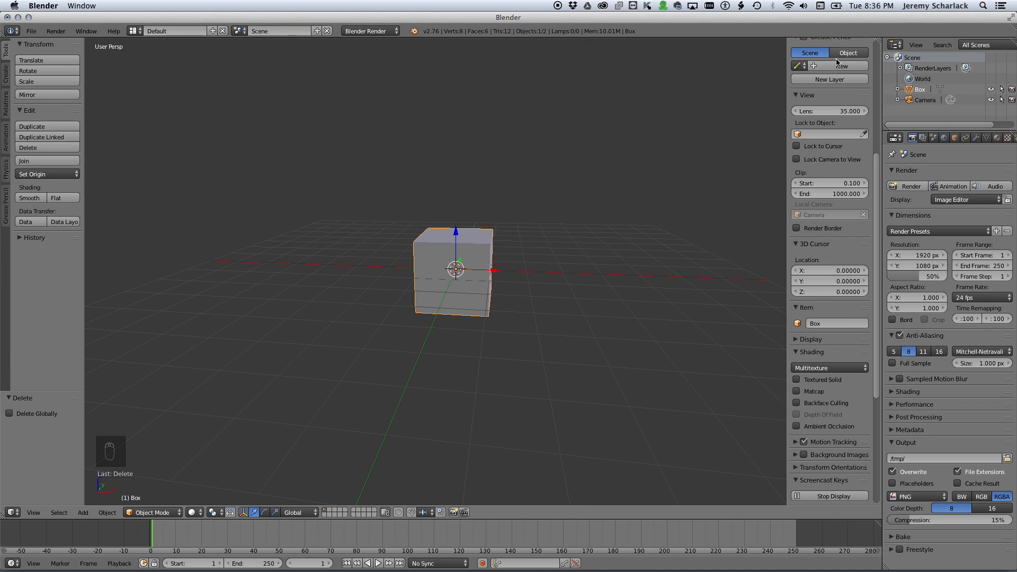
Compare the front panel's width in Illustrator with the model and set the Box's X dimension in Blender to 4+5/8.
scroll(829, 195, up, 8)
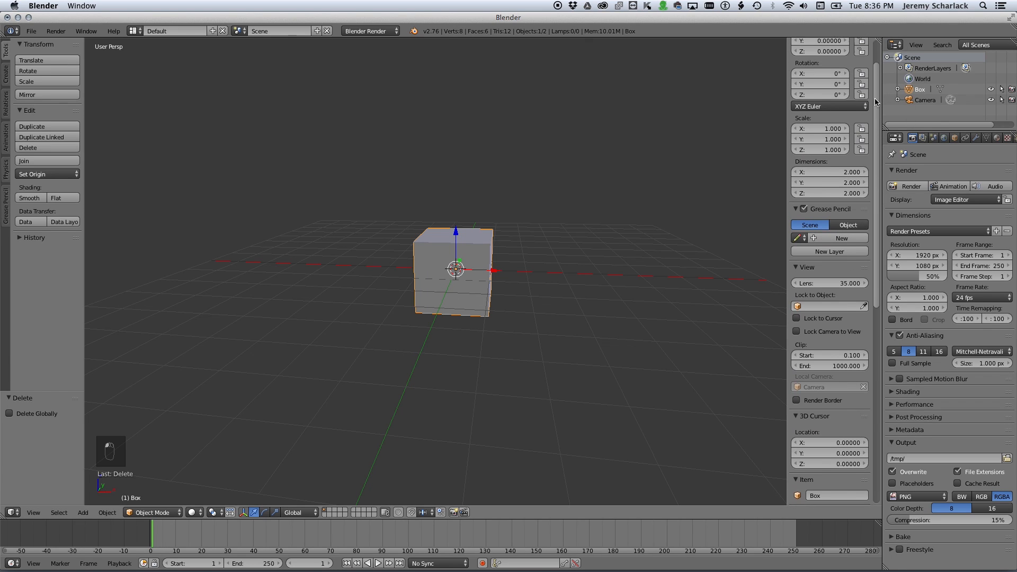
key(super+Tab)
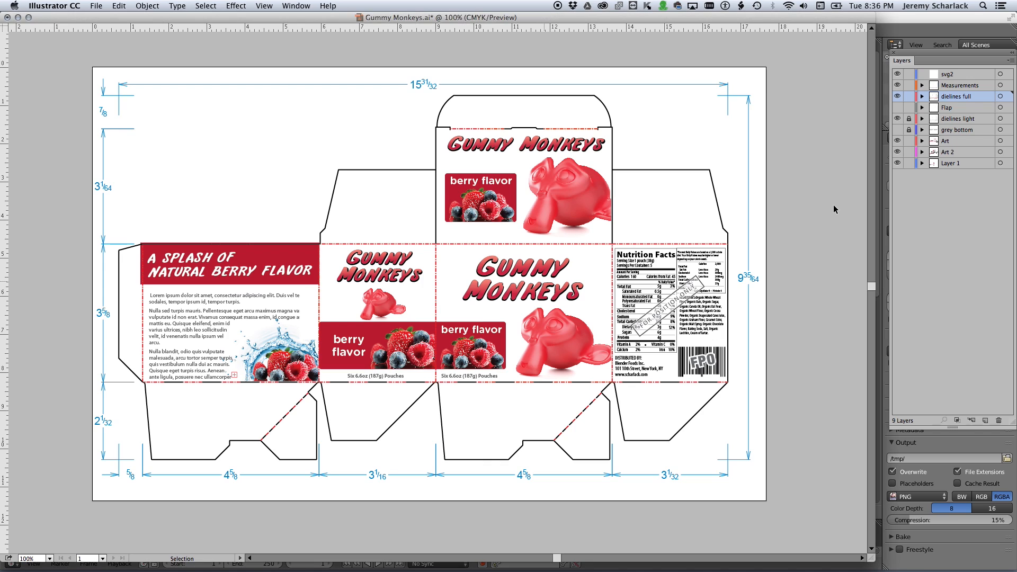
key(super+Tab)
click(836, 194)
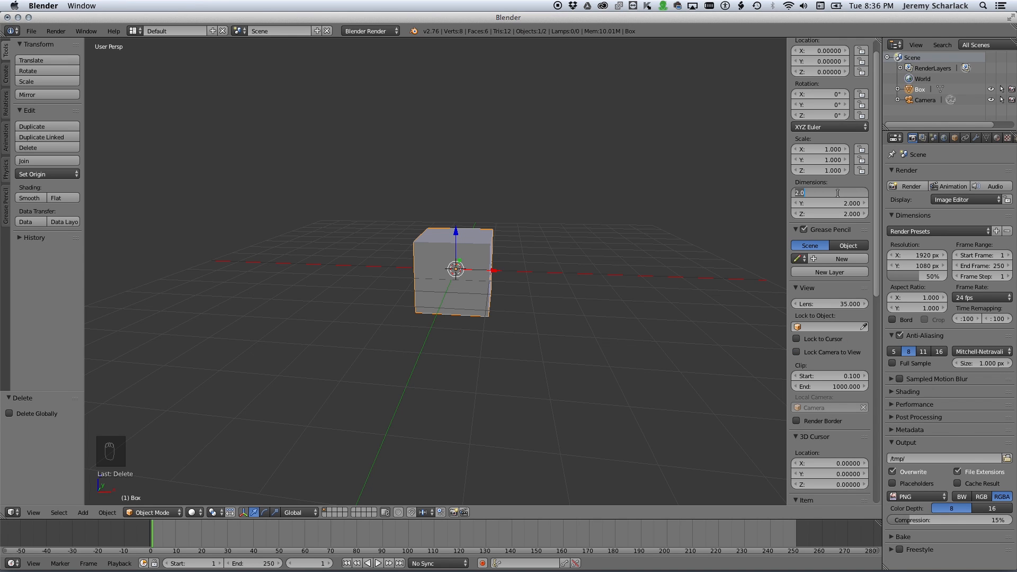
text(4+5/8)
key(Return)
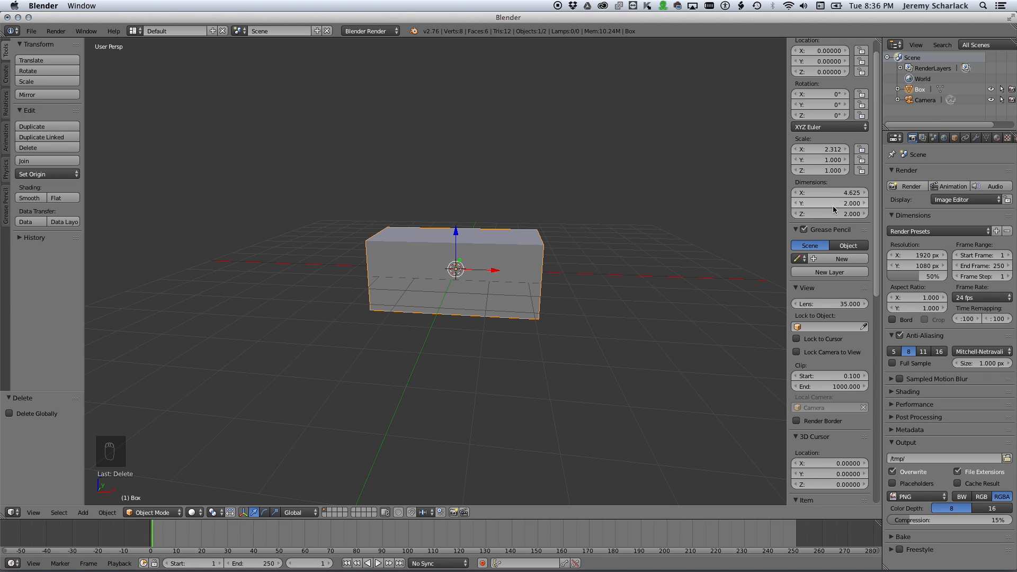
Check the side panel's width on the Illustrator dieline and set the Box's Y dimension in Blender to 3+1/16.
key(super+Tab)
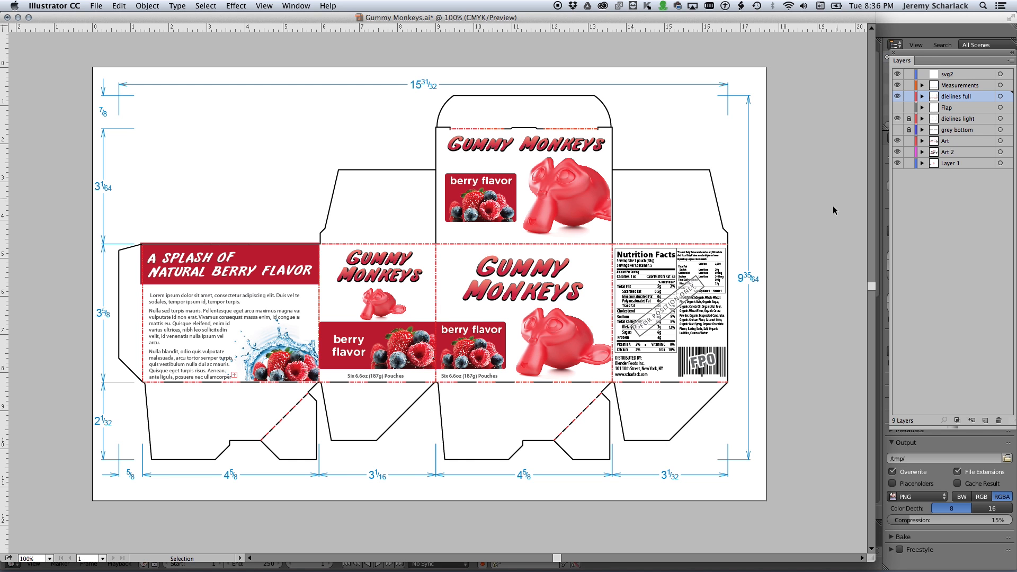
key(super+Tab)
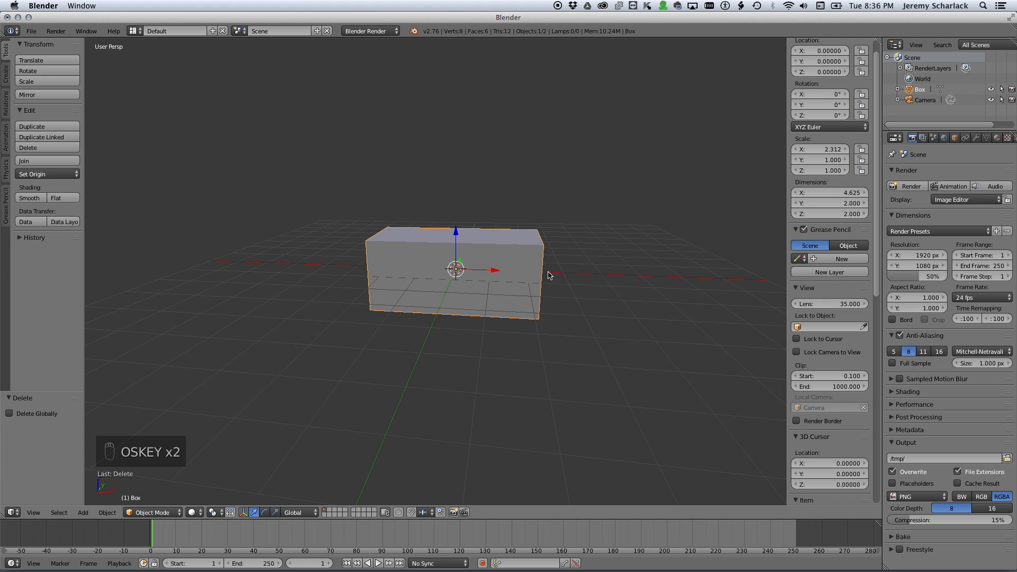
middle_drag(519, 320, 508, 296)
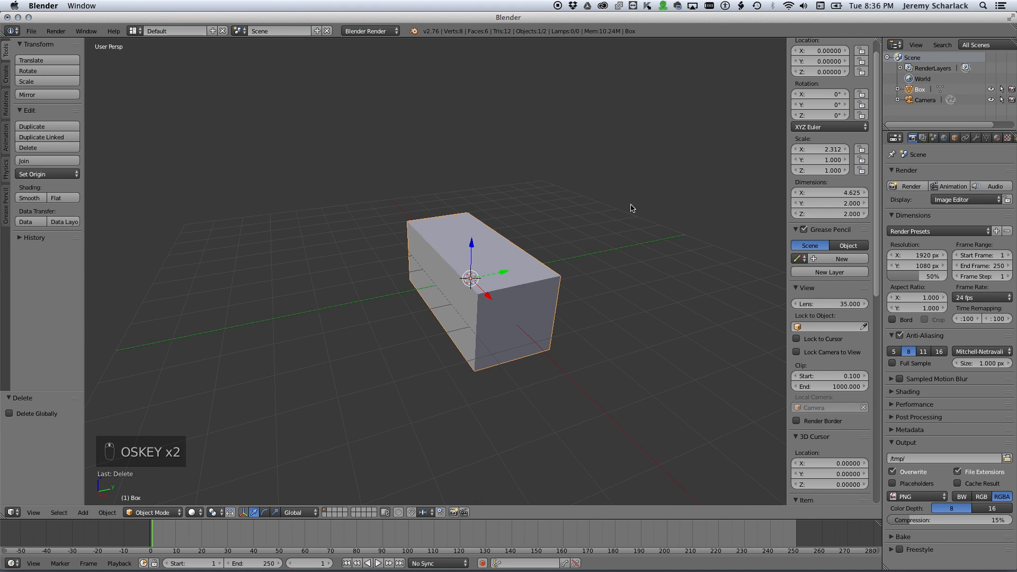
middle_drag(377, 333, 447, 324)
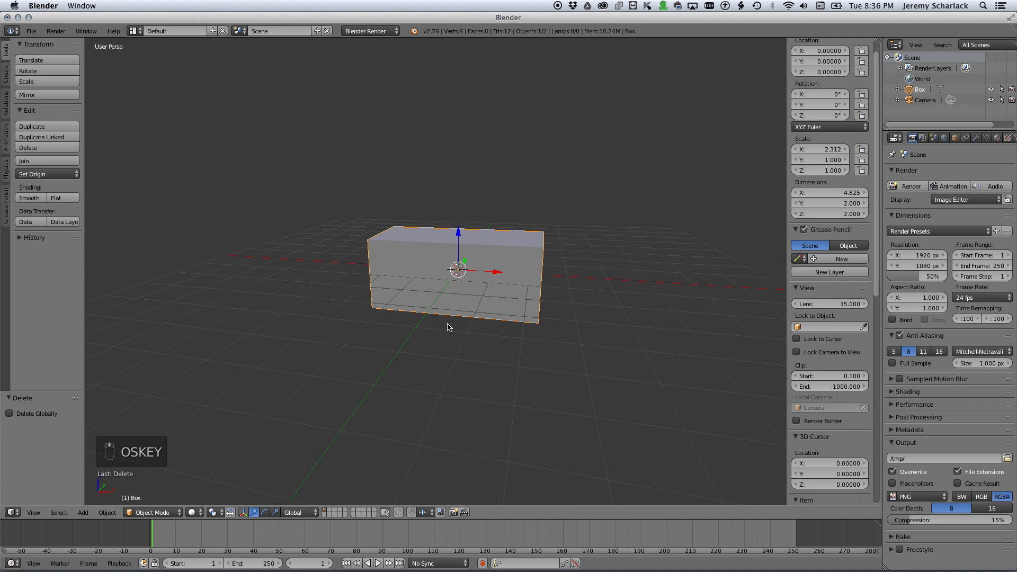
key(super+Tab)
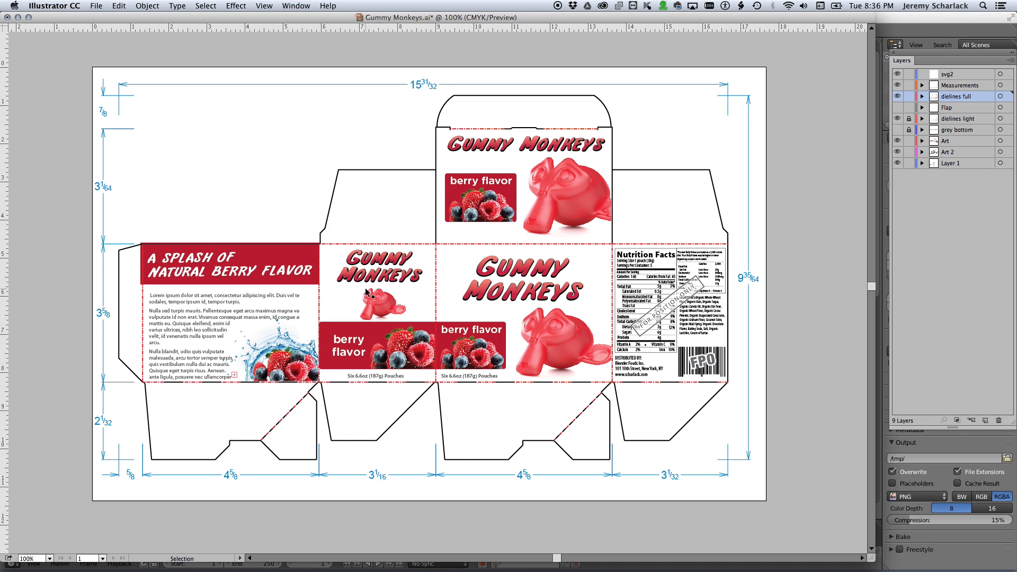
key(super+Tab)
click(837, 204)
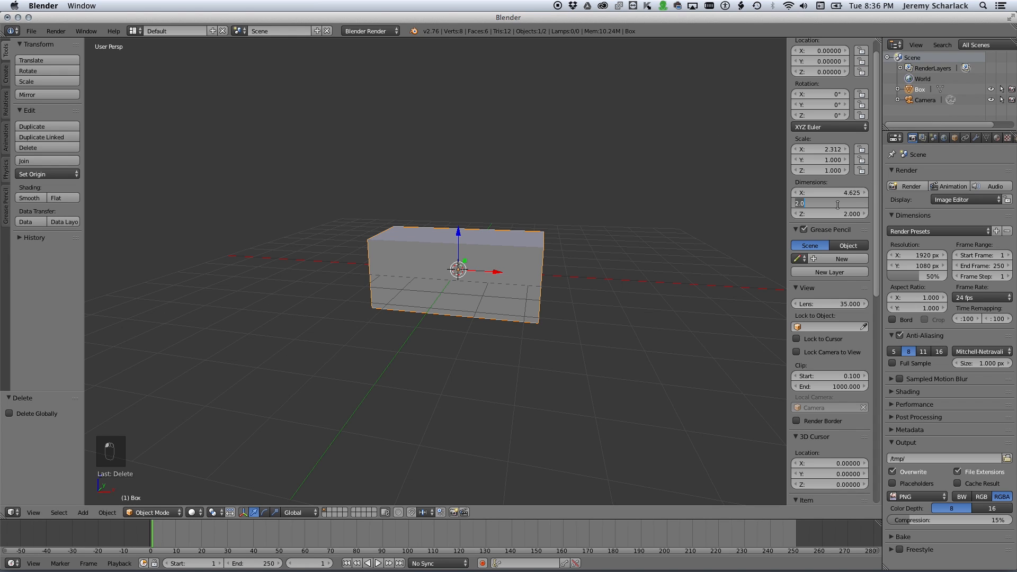
text(3+1/16)
key(Return)
Check the panel height on the Illustrator dieline and set the Box's Z dimension in Blender to 3.625.
key(super+Tab)
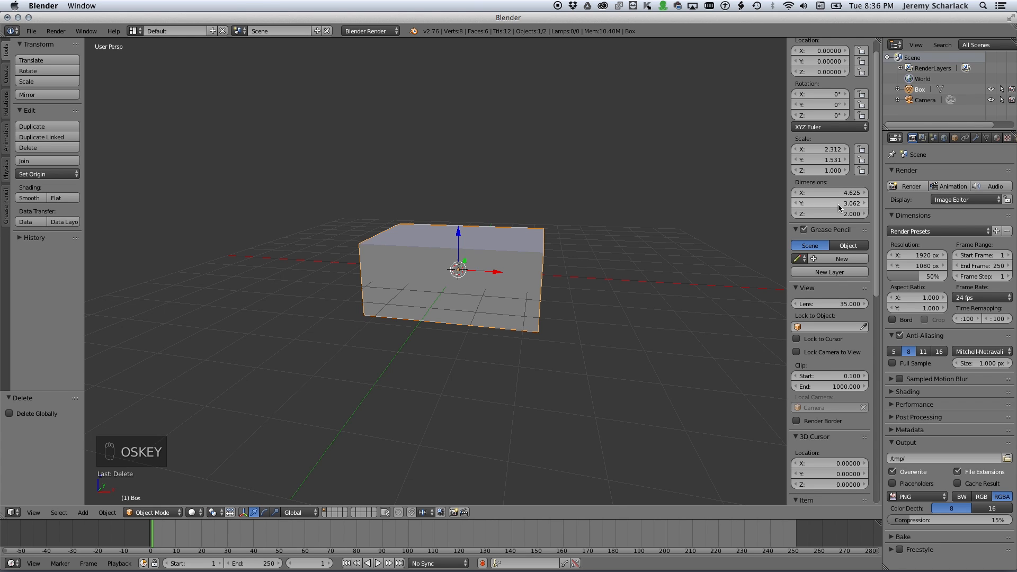
key(super+Tab)
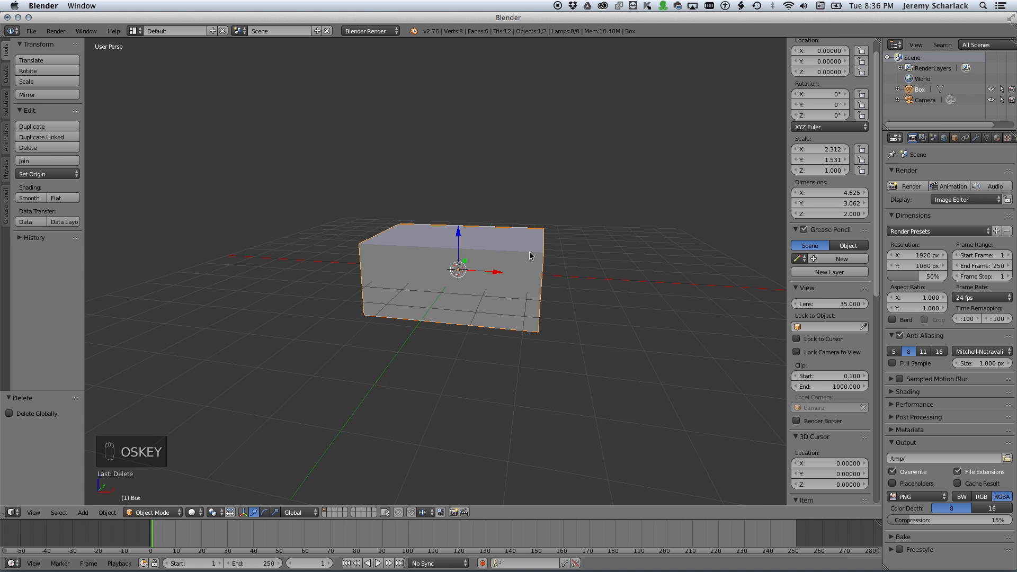
middle_drag(515, 247, 463, 244)
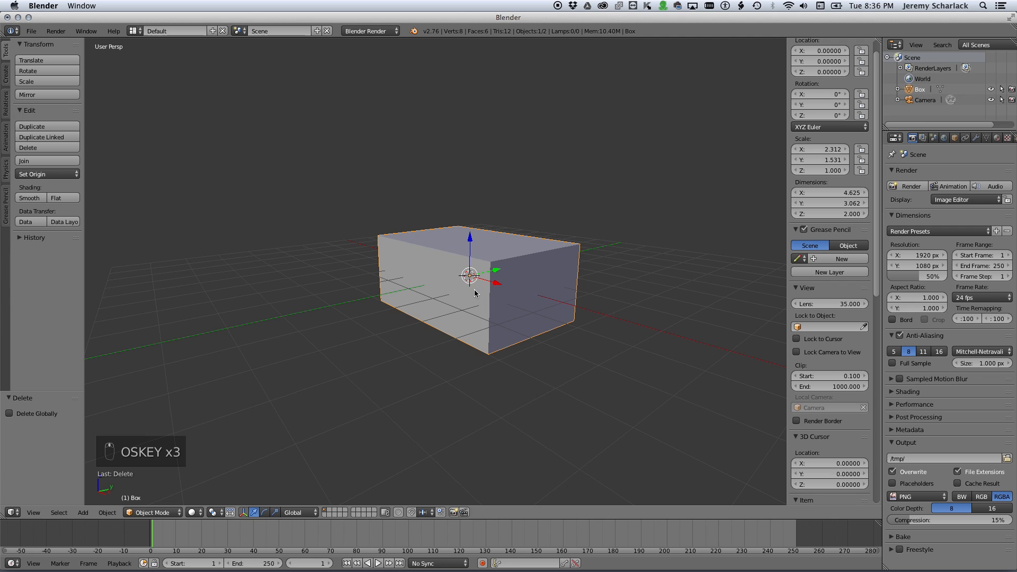
middle_drag(451, 302, 476, 292)
key(super+Tab)
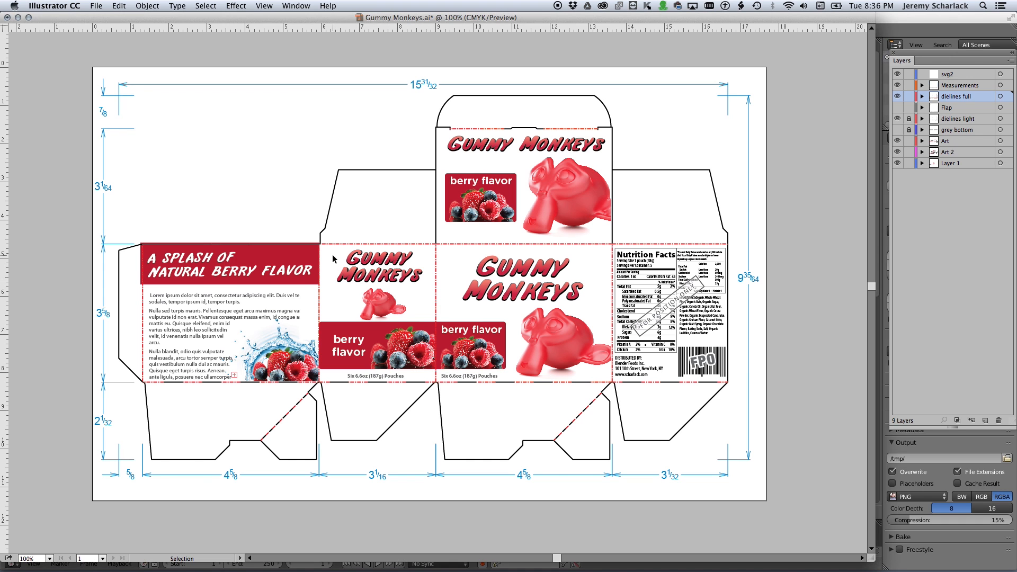
key(super+Tab)
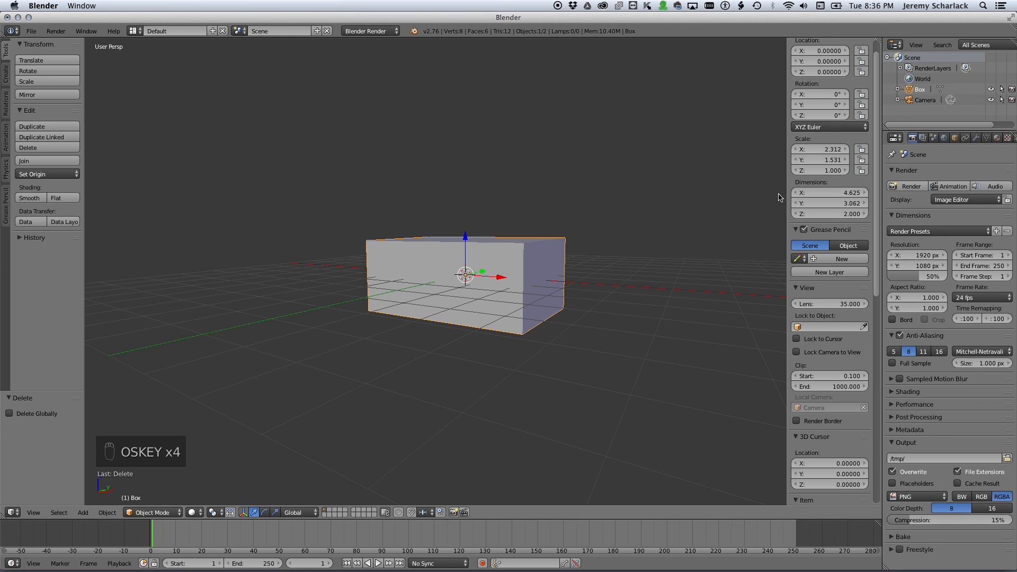
click(850, 213)
text(3.625)
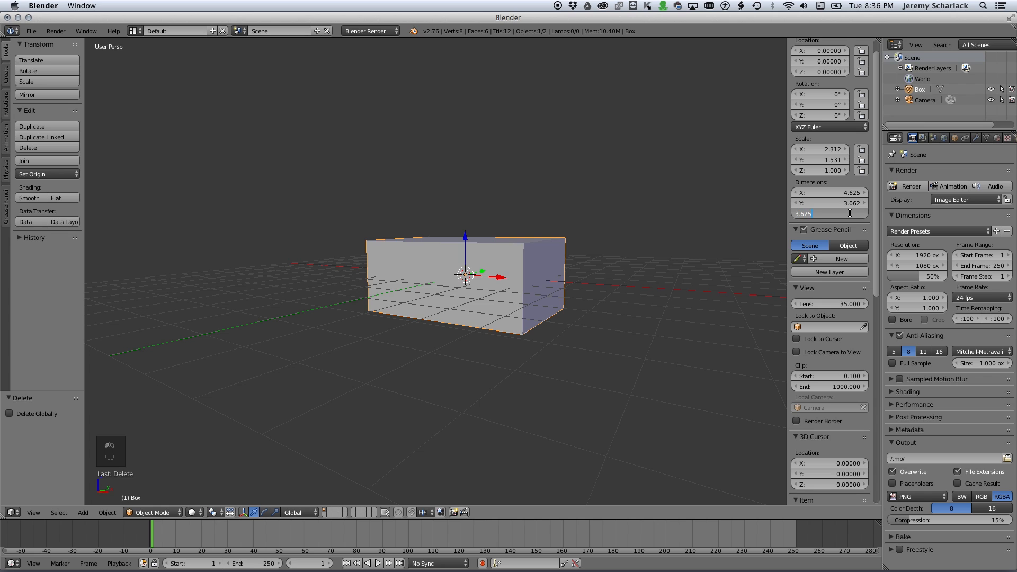
key(Return)
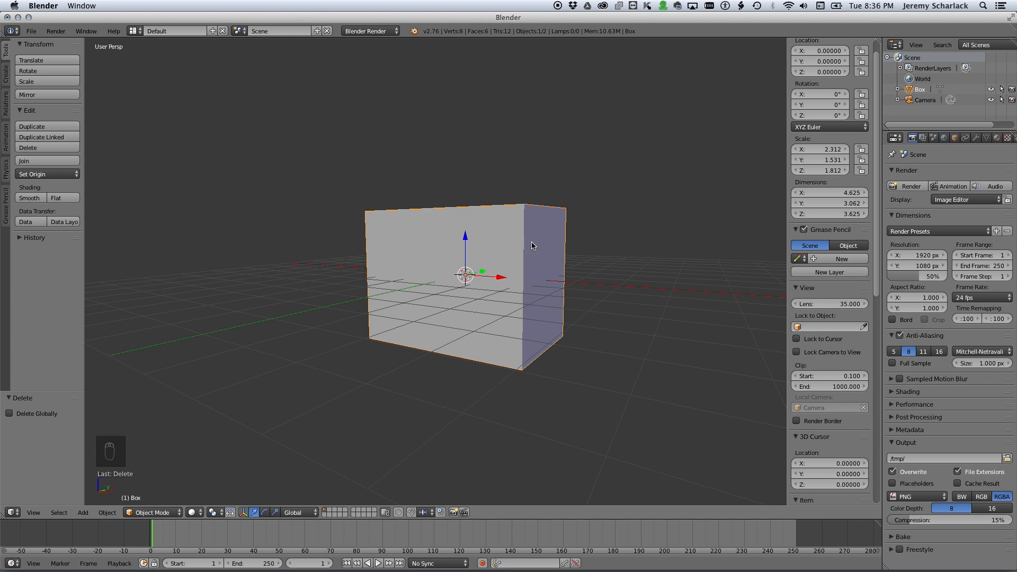
Apply the Box object's scale so its sized dimensions become the base scale.
middle_drag(469, 273, 454, 276)
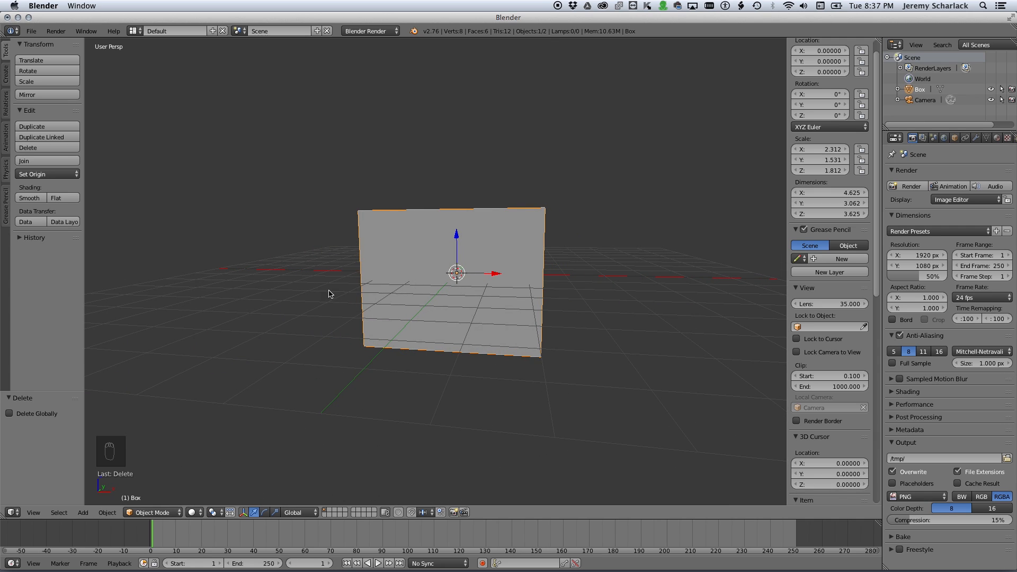
key(ctrl+a)
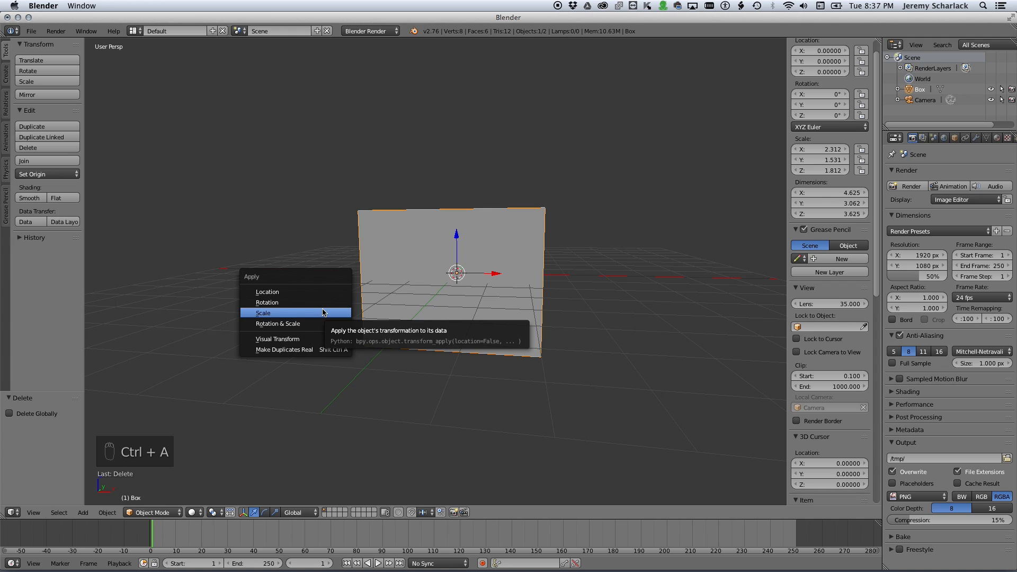
click(323, 312)
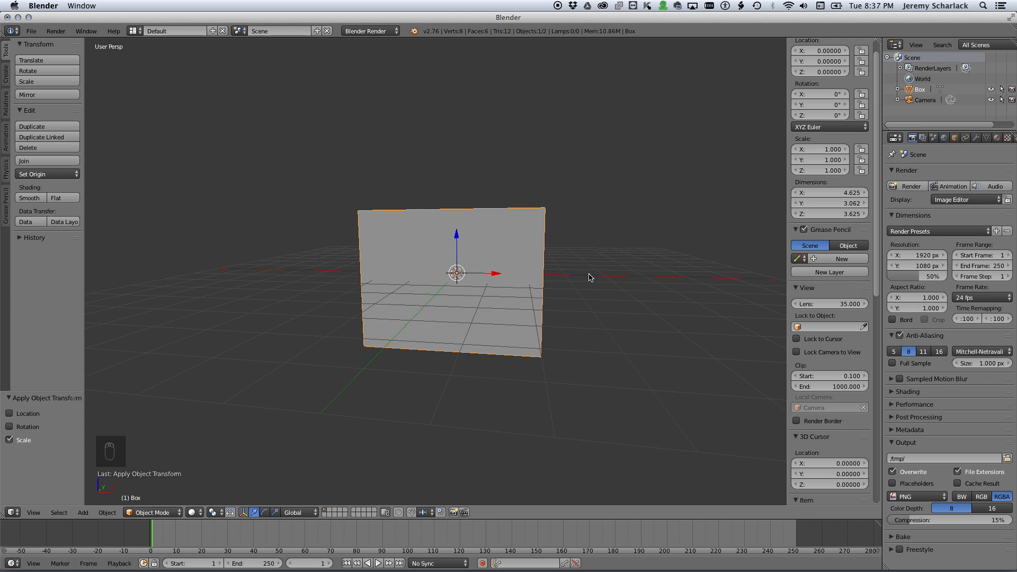
Switch the scene's render engine to Cycles Render.
middle_drag(534, 332, 531, 334)
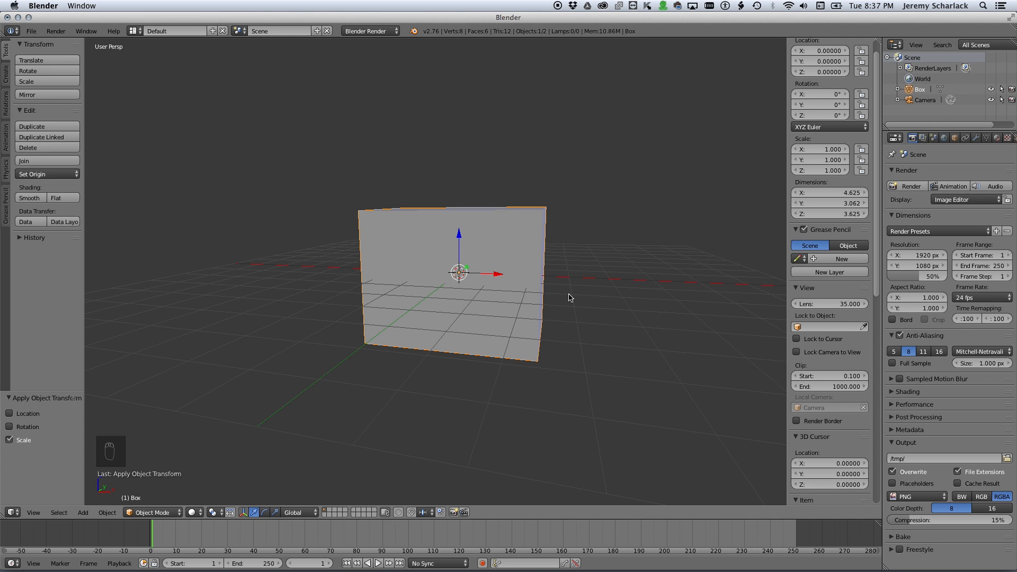
mouse_move(560, 293)
middle_down()
mouse_move(509, 327)
mouse_move(518, 333)
mouse_move(551, 297)
mouse_move(559, 305)
mouse_move(590, 281)
mouse_move(578, 297)
middle_up()
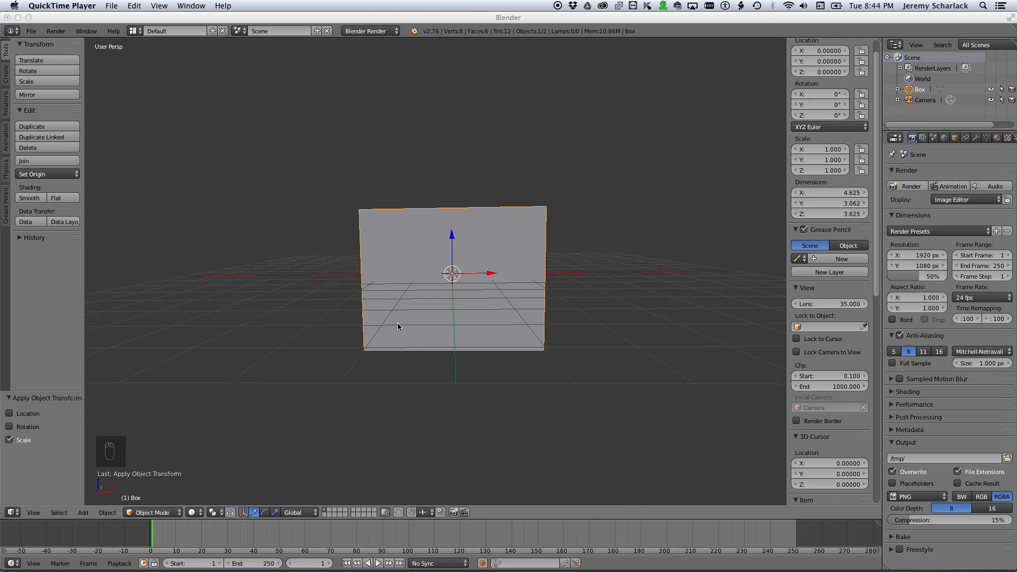
click(387, 32)
click(387, 33)
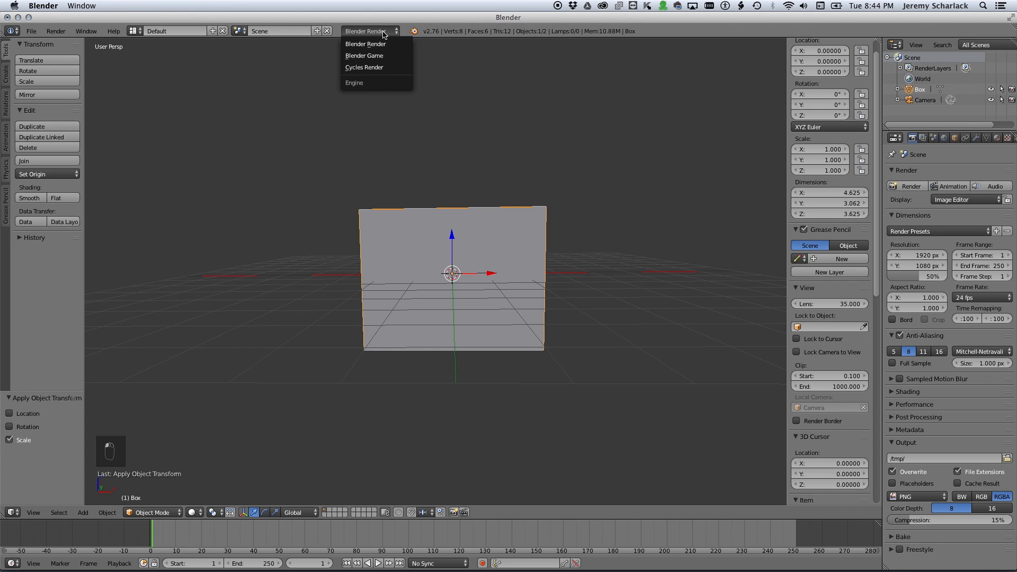
click(386, 67)
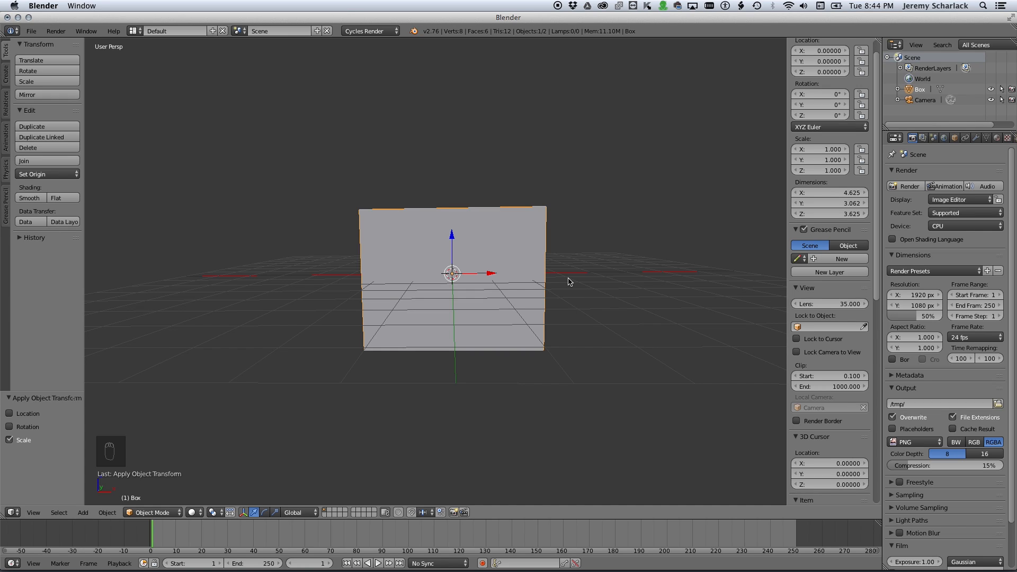
In front orthographic view, move the Box's whole mesh up in Edit Mode until its bottom edge sits at the object origin.
key(KP_1)
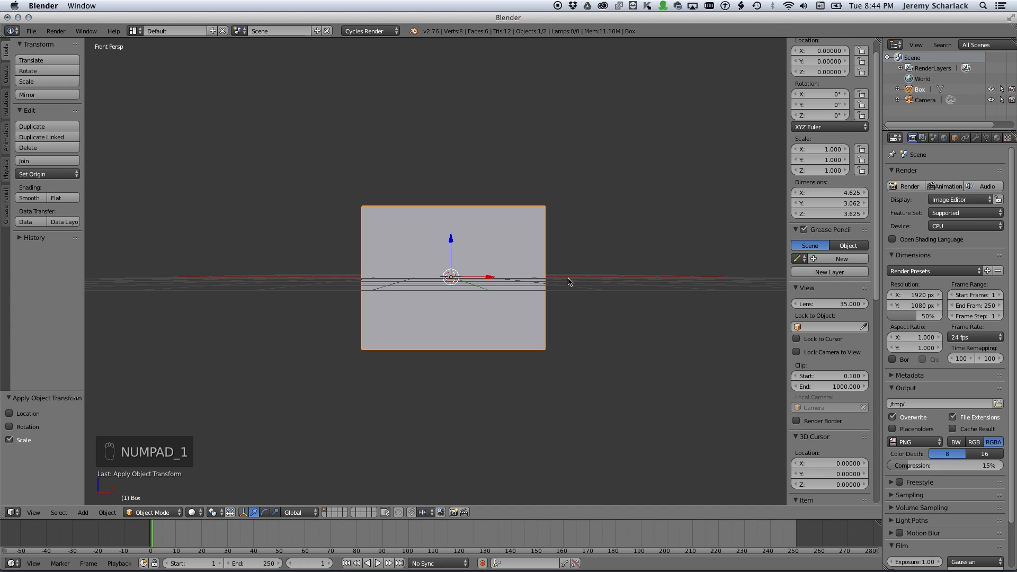
key(KP_5)
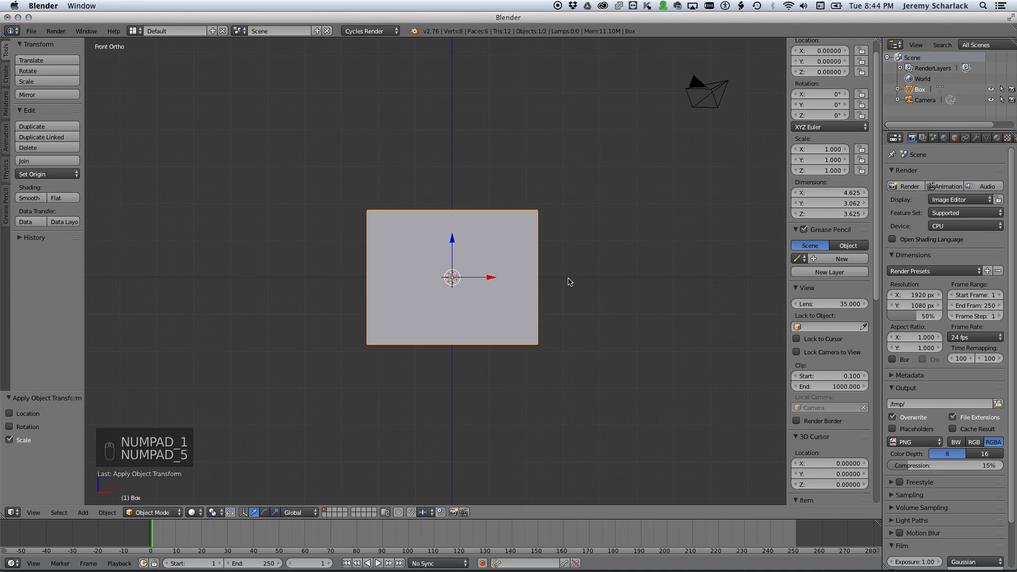
scroll(506, 272, up, 3)
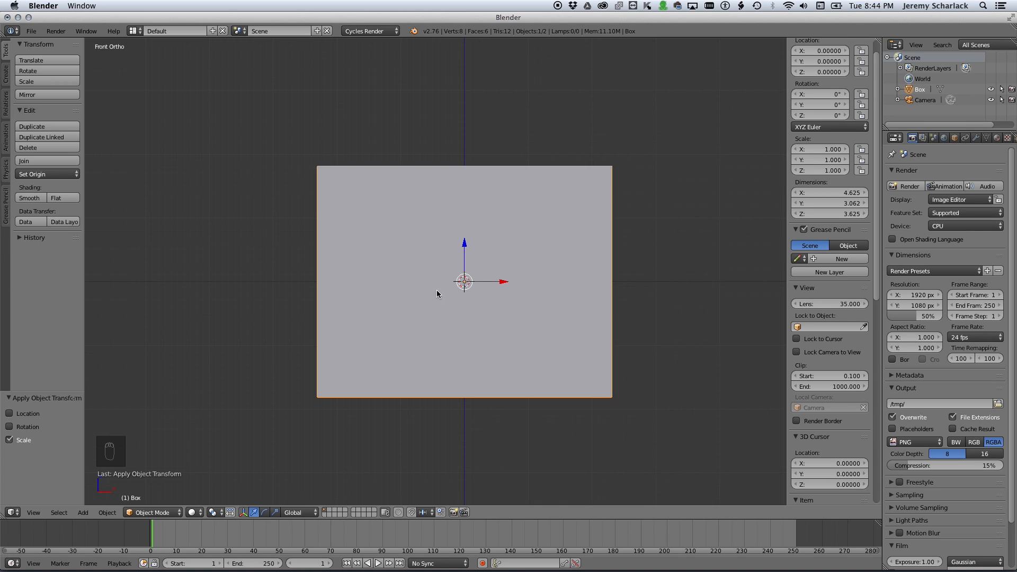
key(Tab)
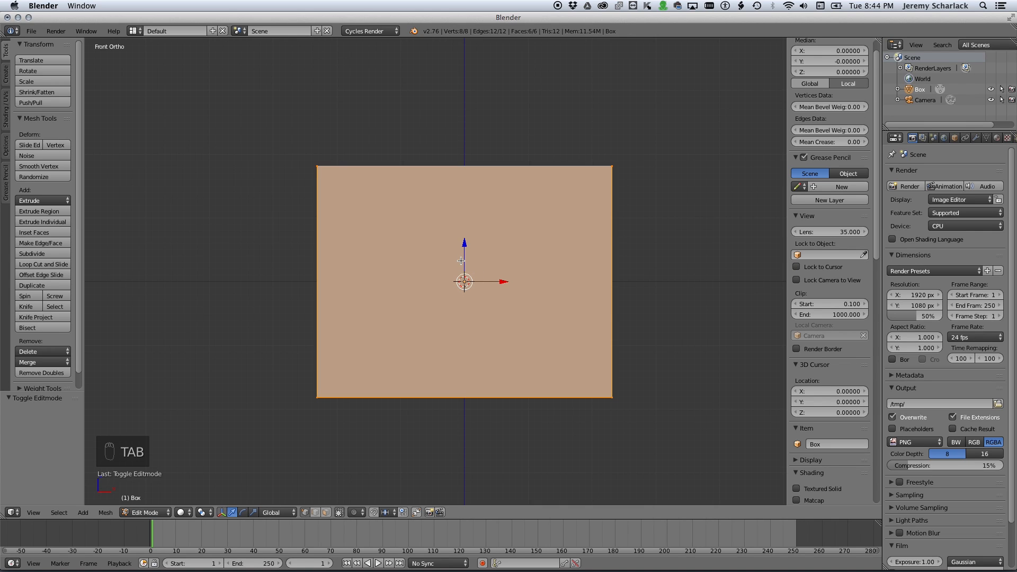
drag(462, 260, 472, 148)
key(Tab)
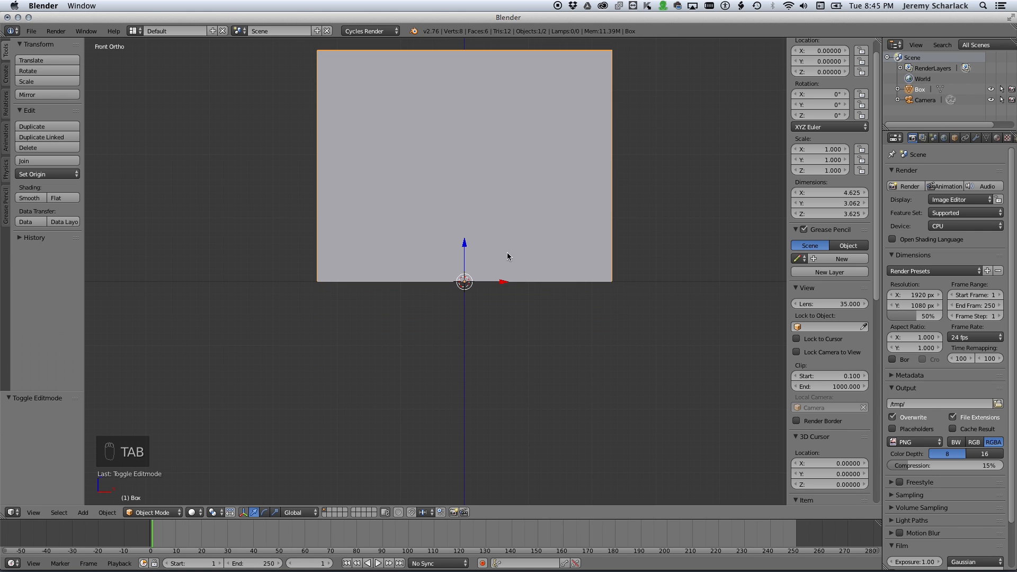
Duplicate the Box in front view and place the copy about 4.98 units away along the X axis.
middle_drag(507, 252, 549, 291)
key(KP_5)
scroll(551, 262, down, 1)
key(KP_1)
key(shift+d)
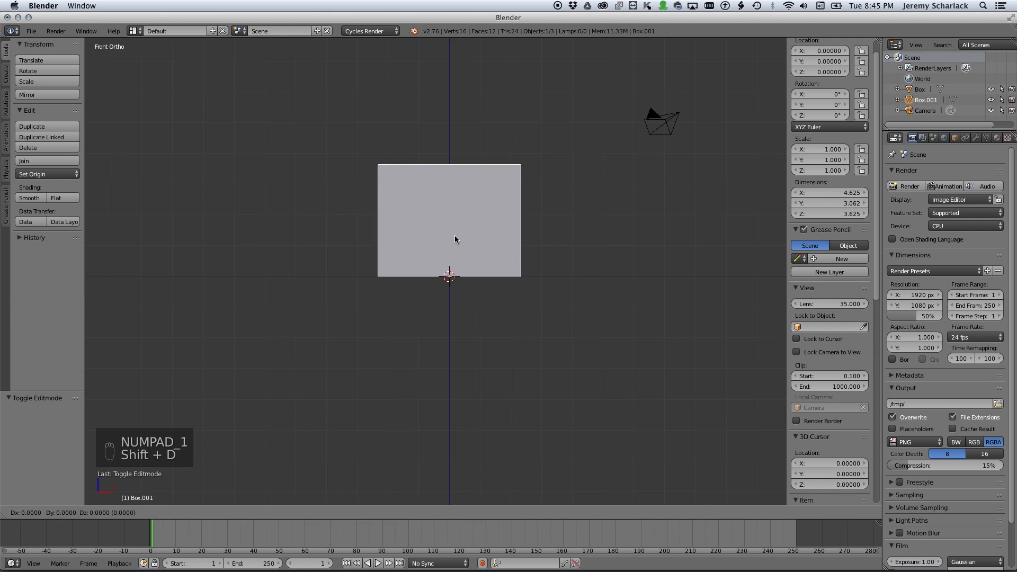
key(x)
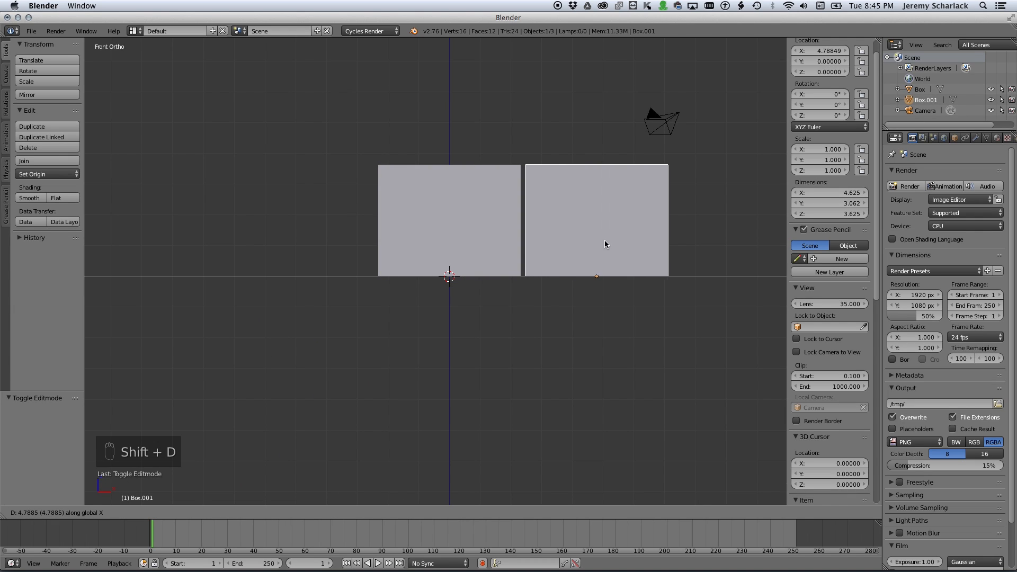
click(608, 240)
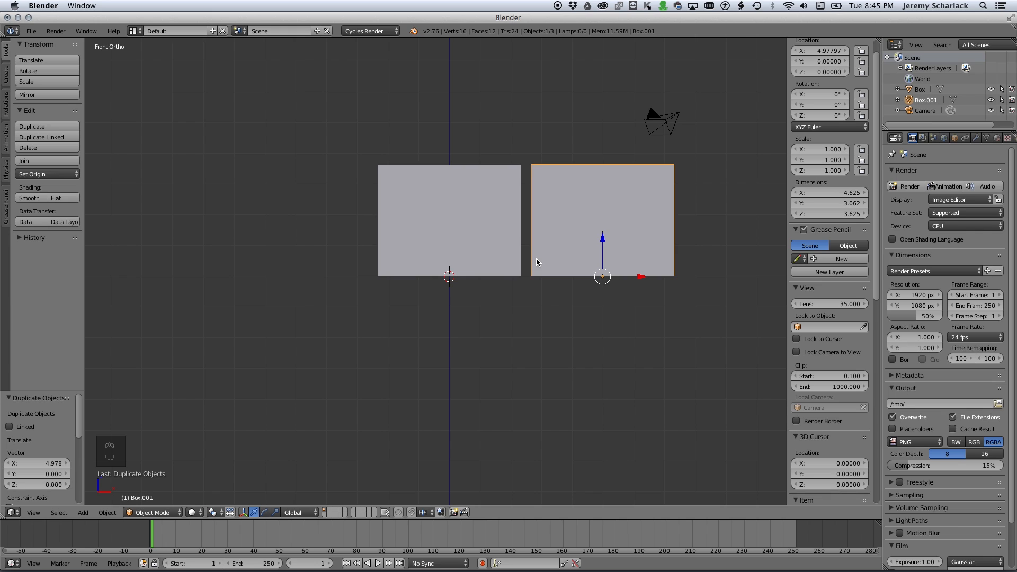
Delete the duplicated box beside the original.
key(KP_5)
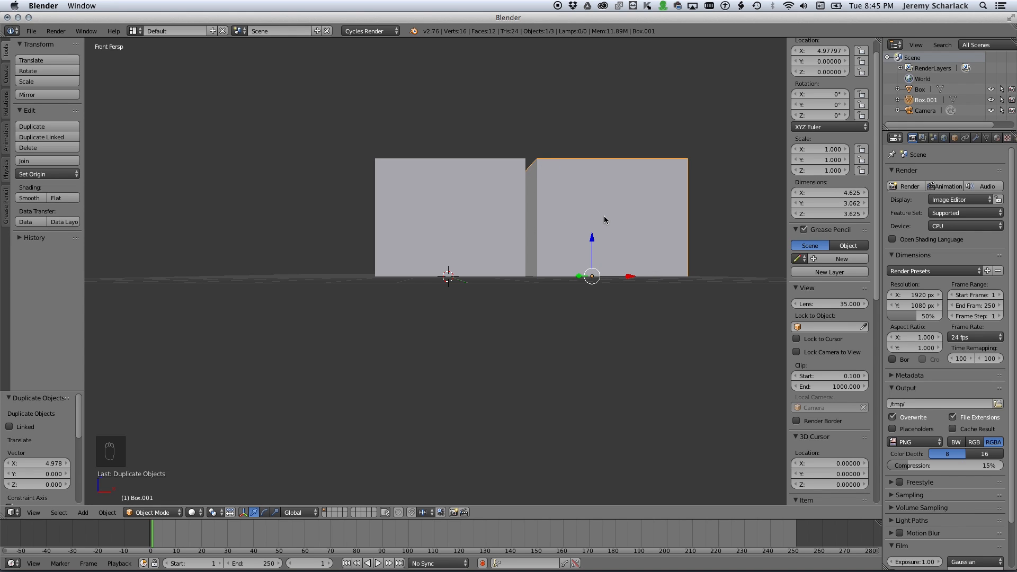
key(x)
click(588, 220)
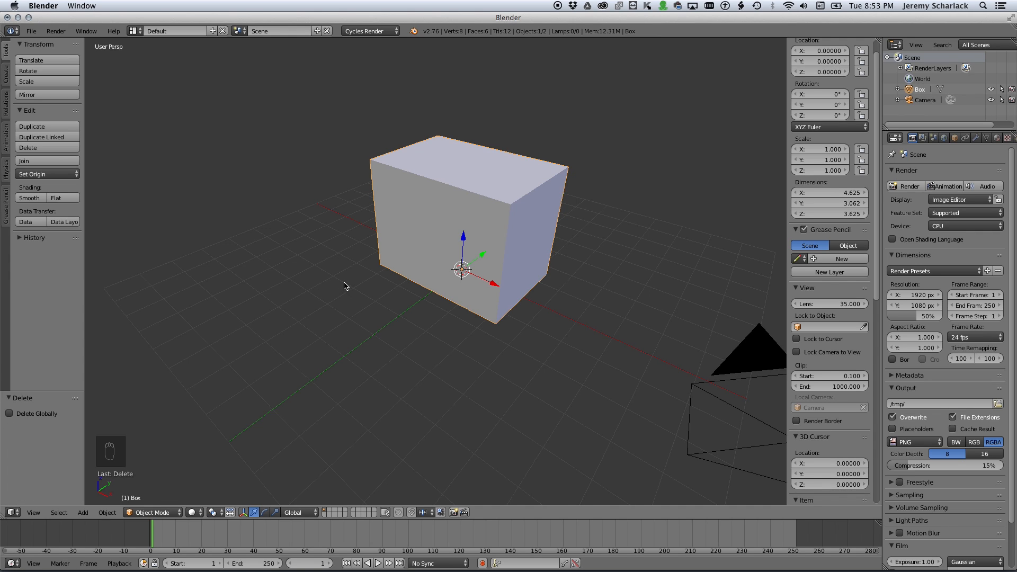
Save the Blender file as tutorial in the Screencast folder.
key(super)
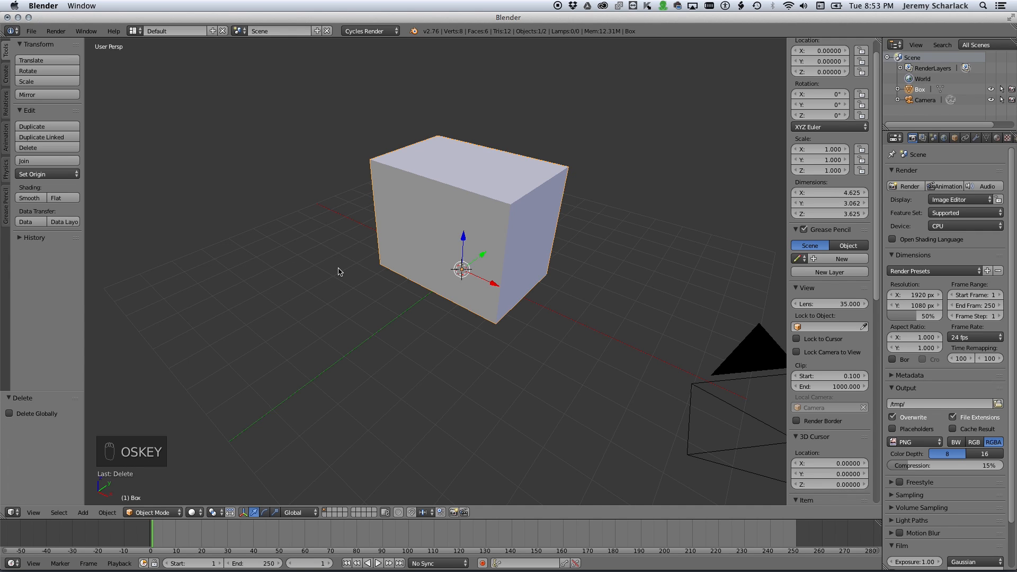
key(super+s)
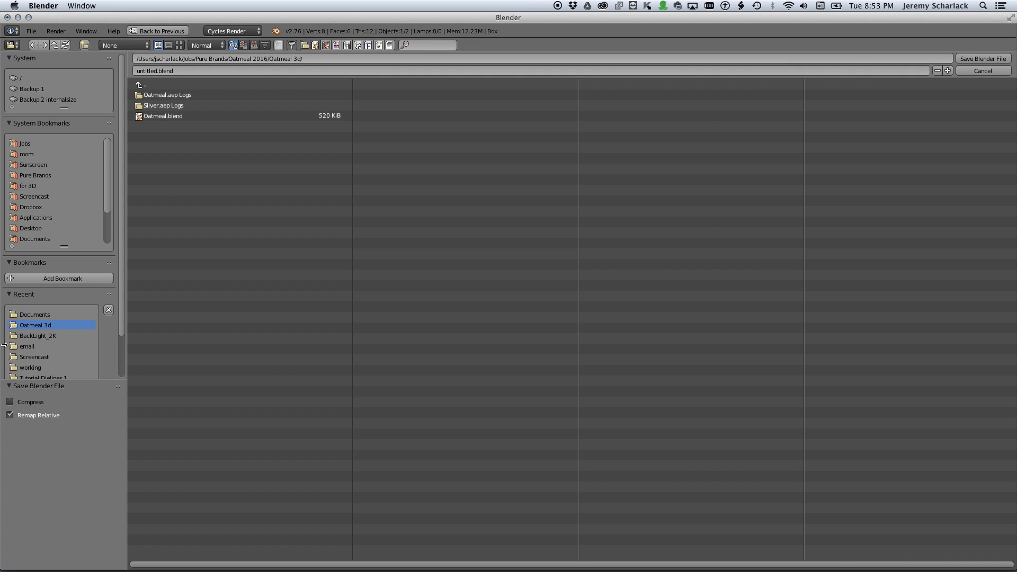
click(55, 358)
double_click(141, 70)
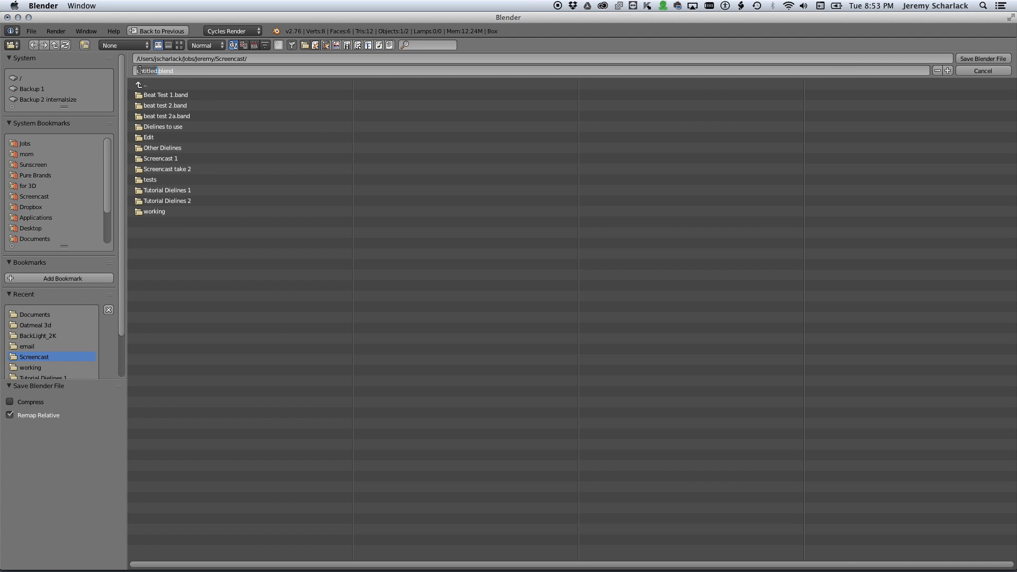
text(tutorial)
click(981, 59)
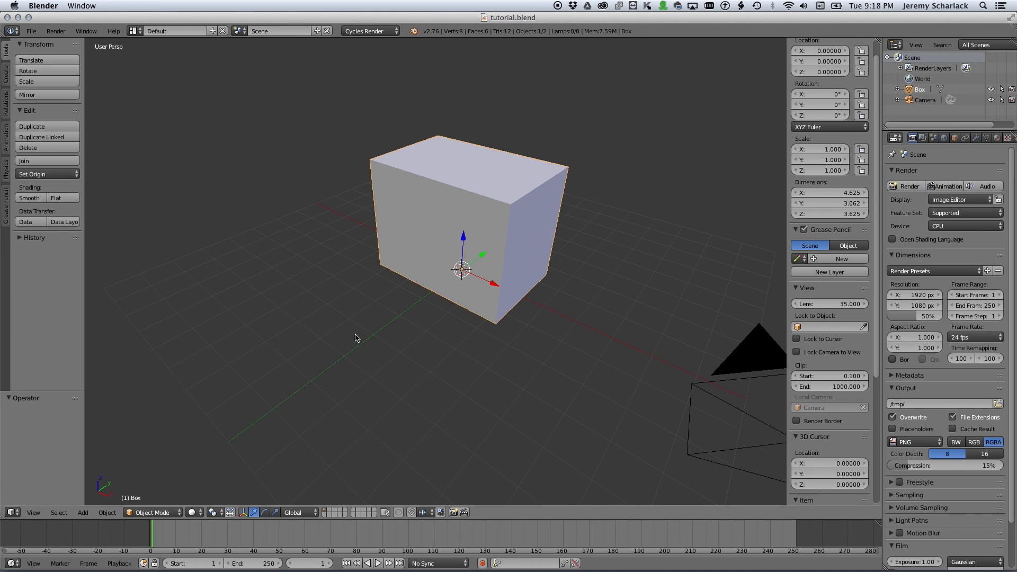
Switch to the Gummy Monkeys artwork in Illustrator and hide the Measurements layer.
key(super+Tab)
key(super+Tab)
key(super+Tab)
key(super+Tab)
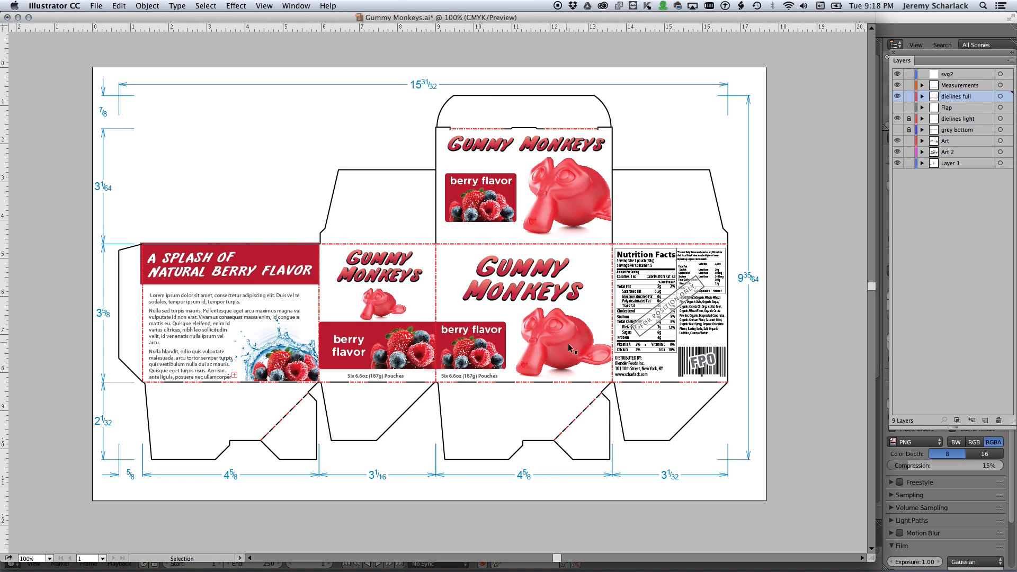
click(893, 85)
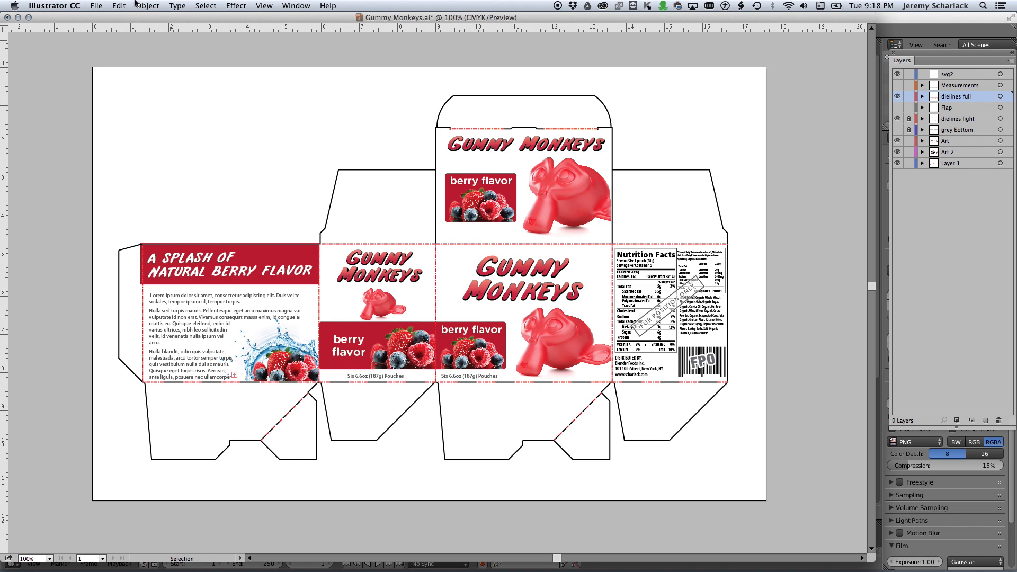
Export the artwork as Gummy Monkeys.png in Tutorial Dielines 2, using artboards, Medium (150 ppi) resolution and a white background.
click(98, 5)
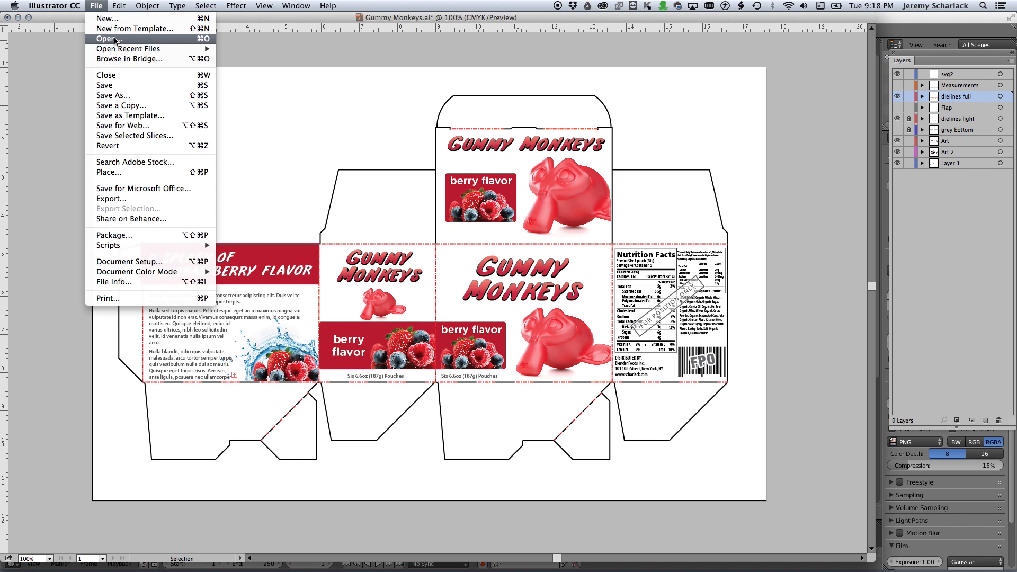
click(144, 198)
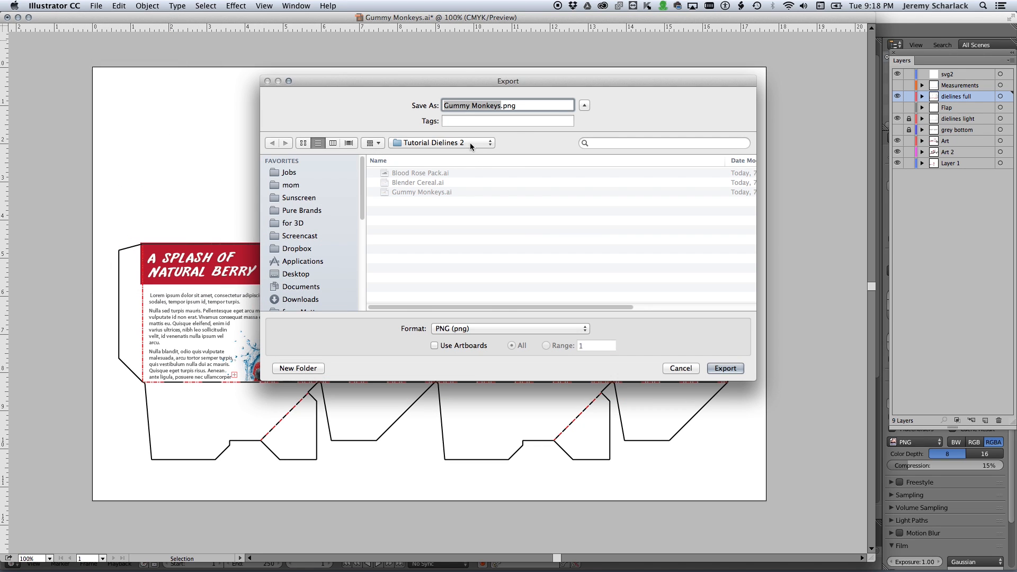
click(459, 345)
click(729, 368)
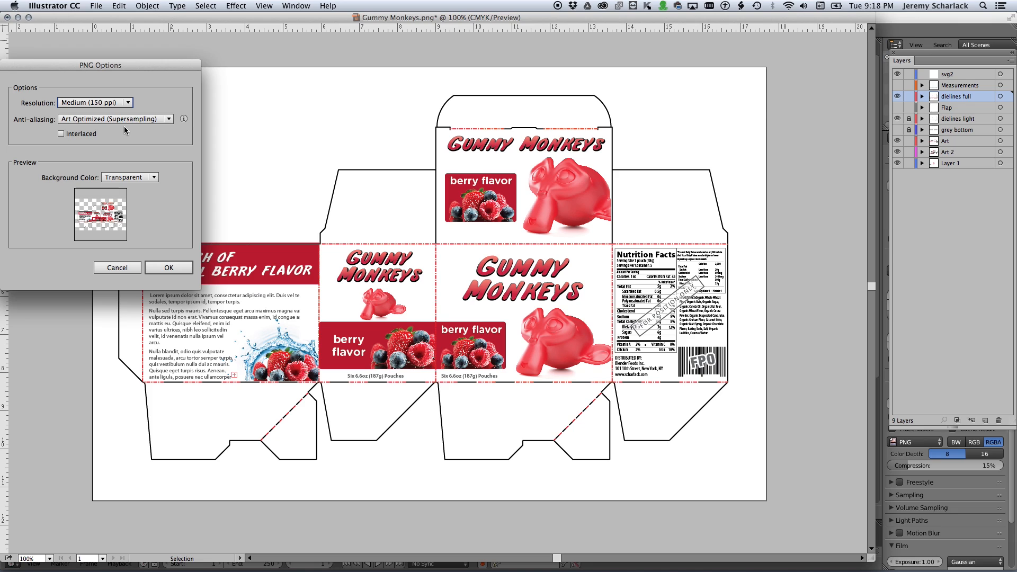
click(134, 178)
click(133, 204)
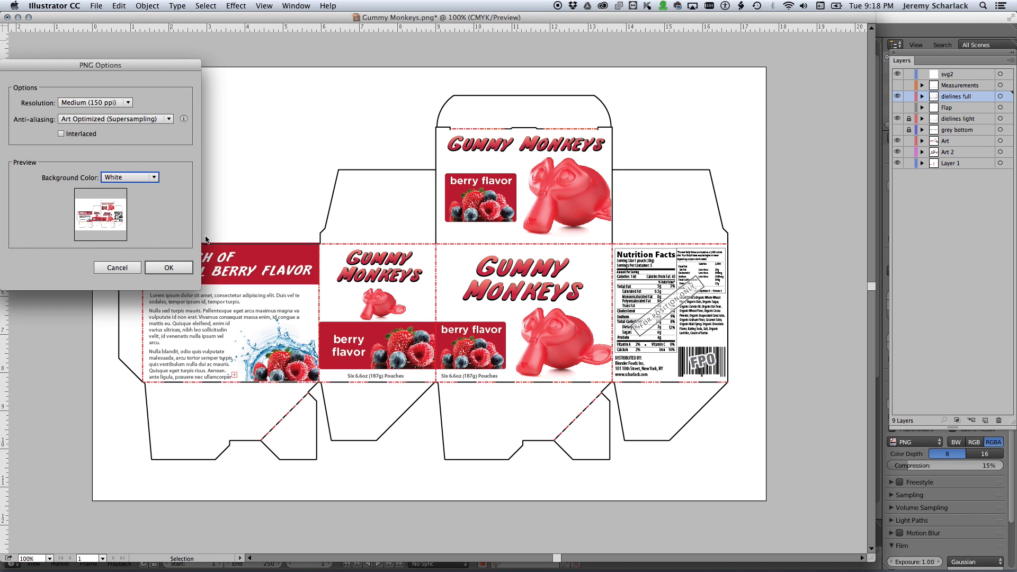
click(181, 267)
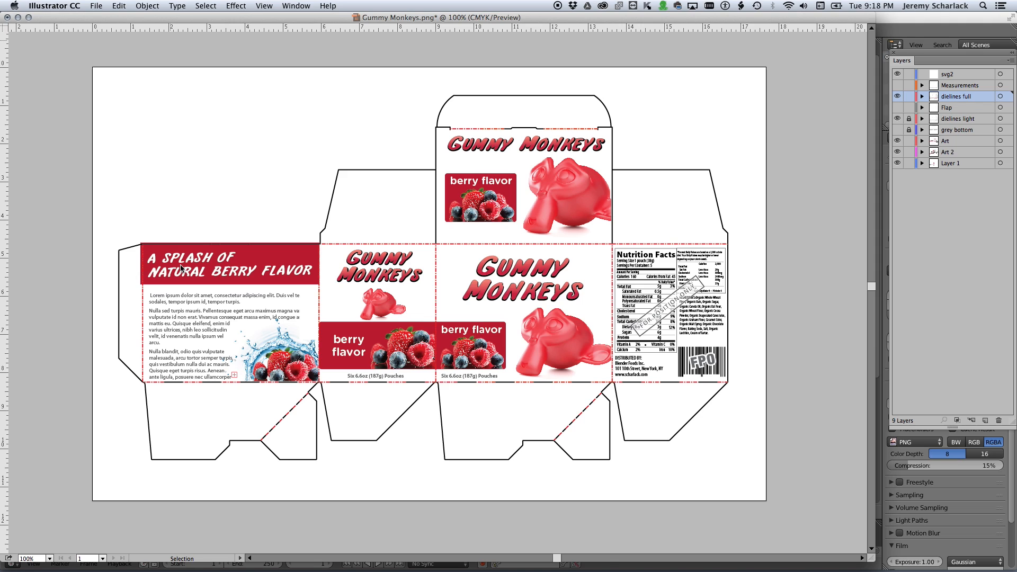
Return to Blender, split the 3D View into two side-by-side areas and change the left area to the UV/Image Editor.
key(super+Tab)
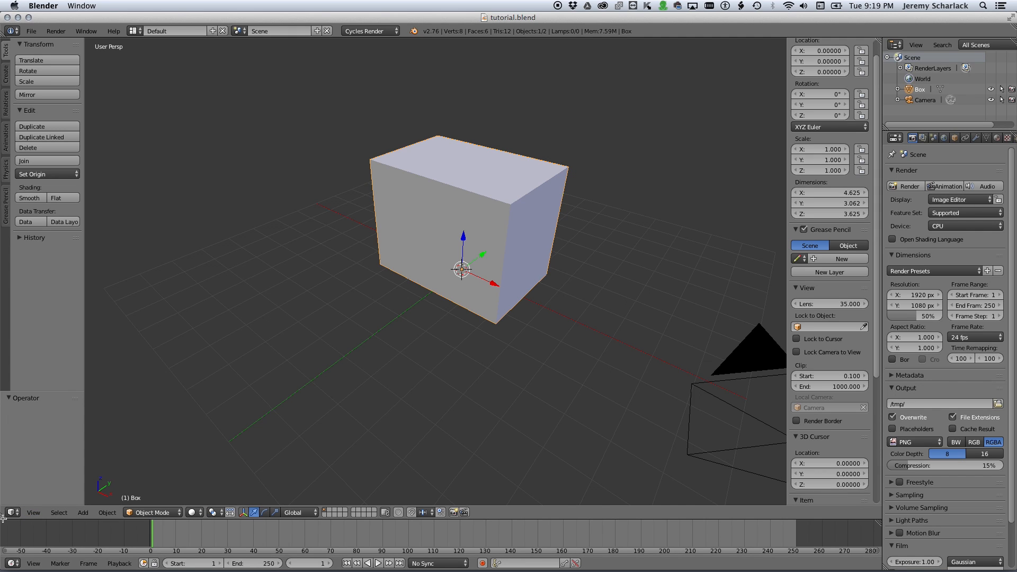
drag(4, 518, 371, 488)
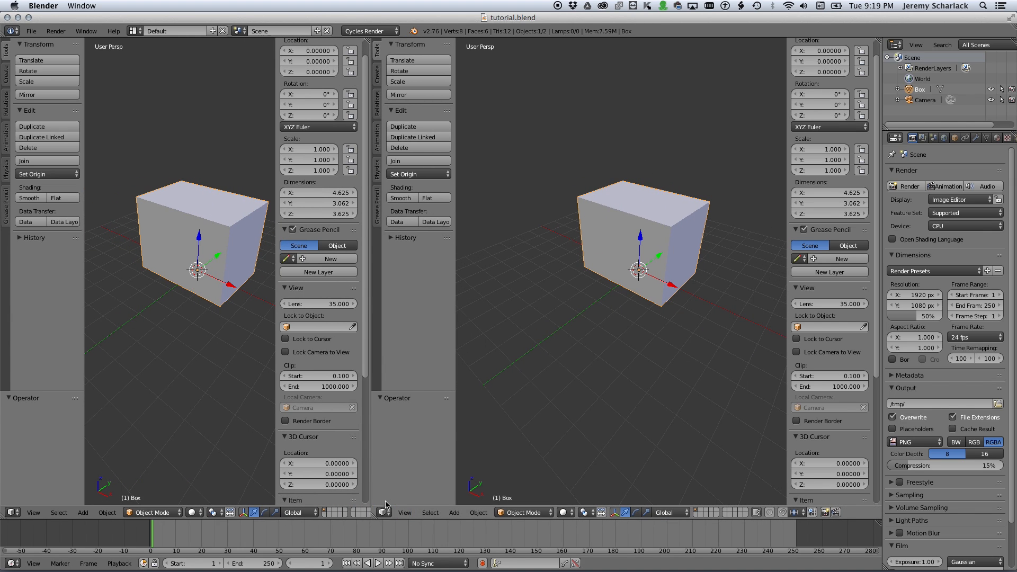
click(384, 512)
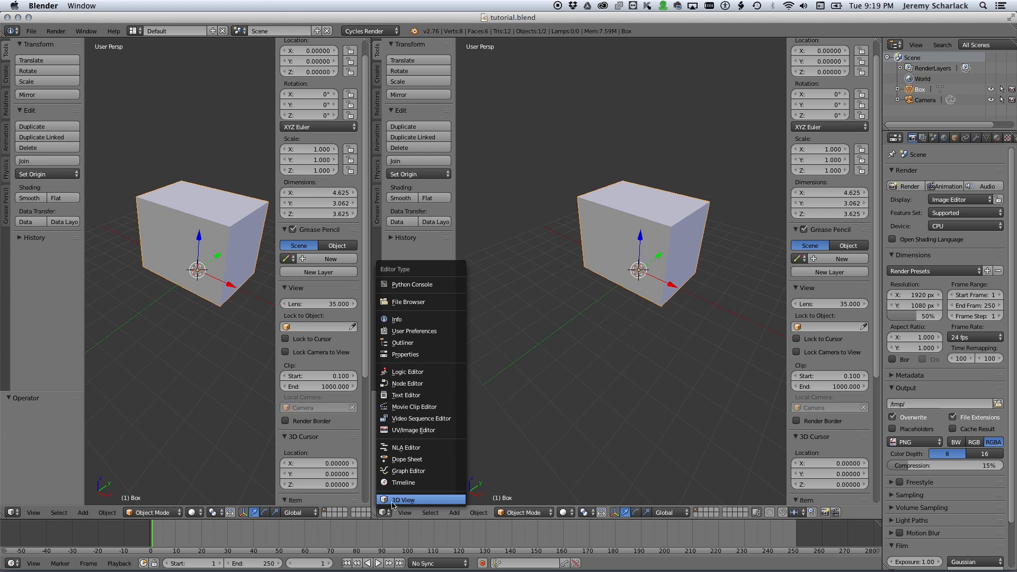
click(395, 500)
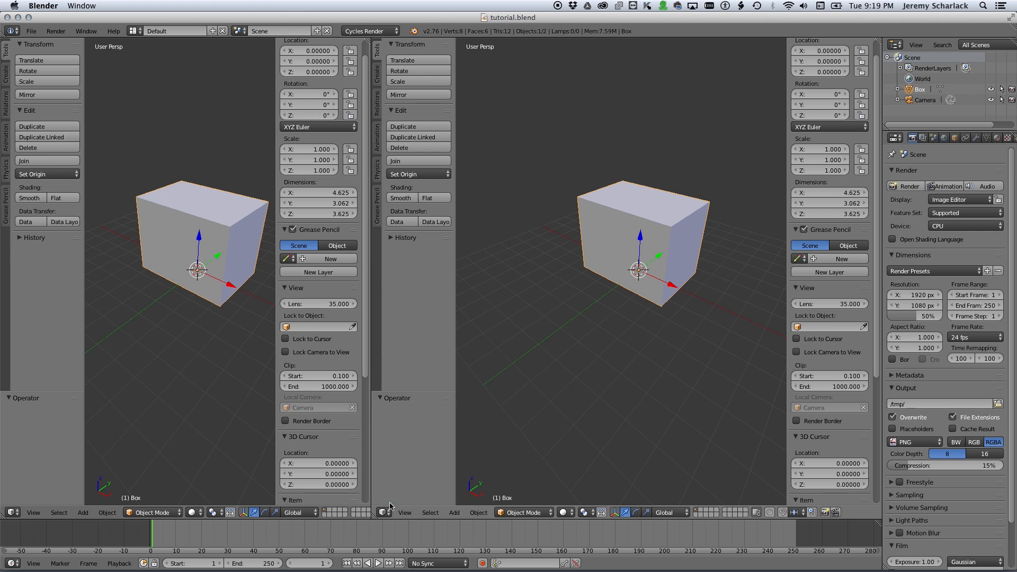
click(13, 512)
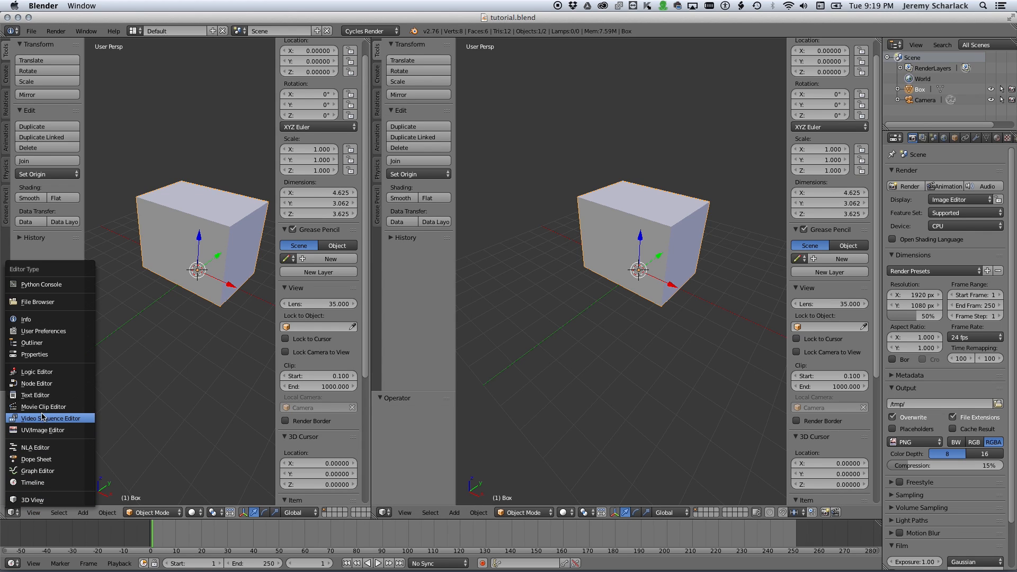
click(45, 431)
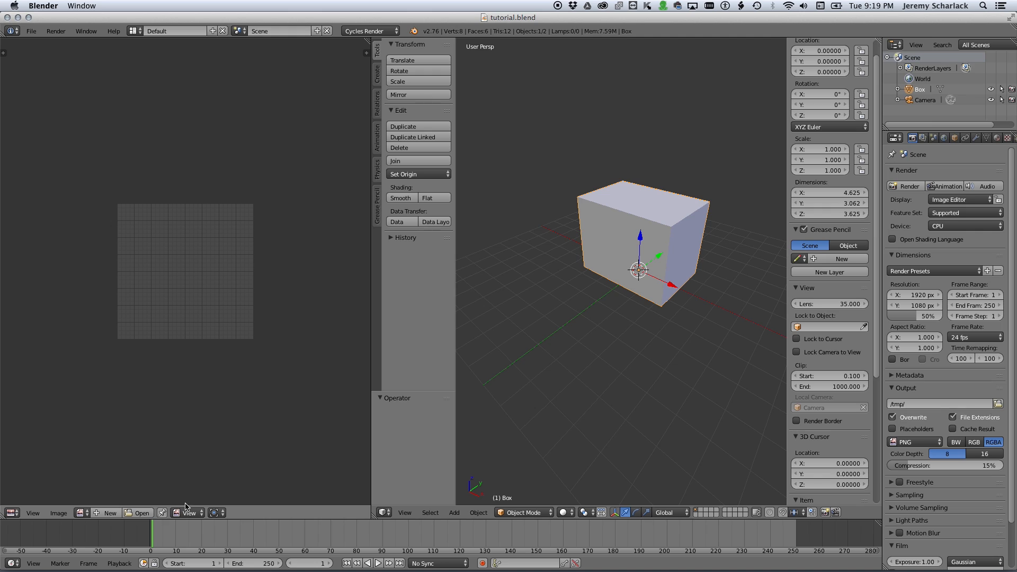
Open Gummy Monkeys-01.png from the Tutorial Dielines 2 folder in the UV/Image Editor and fit the artwork in view.
click(146, 513)
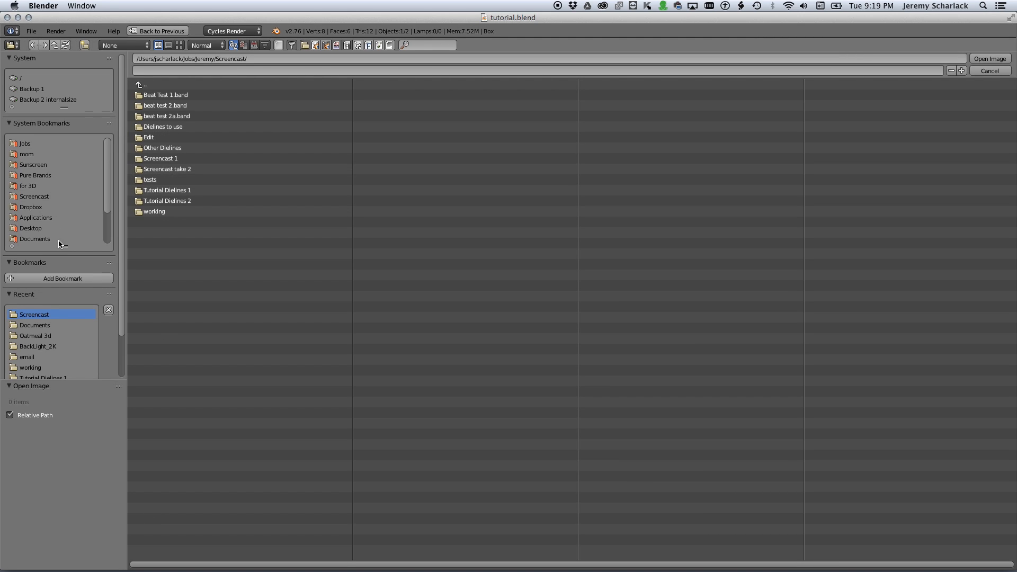
click(204, 201)
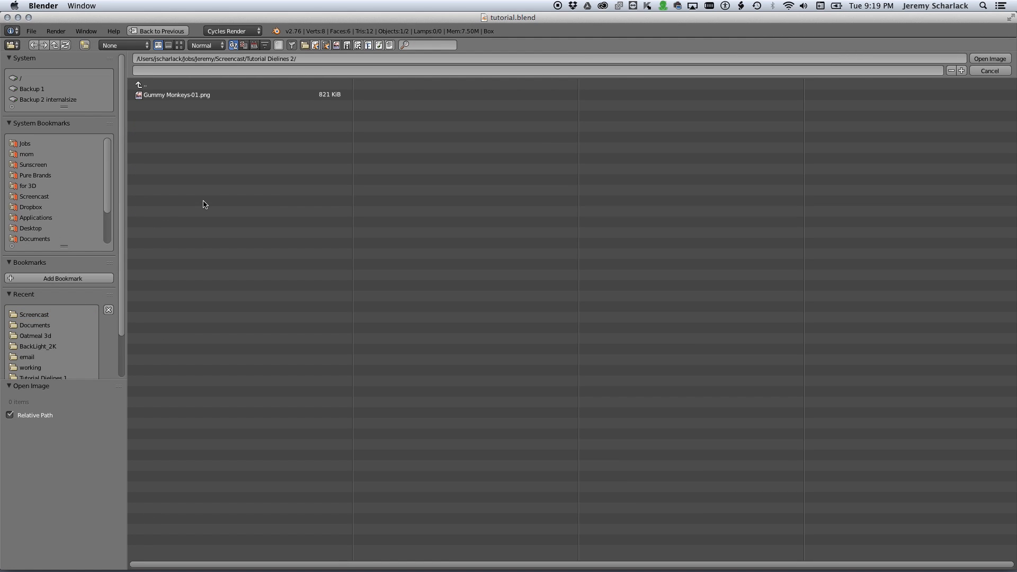
click(175, 95)
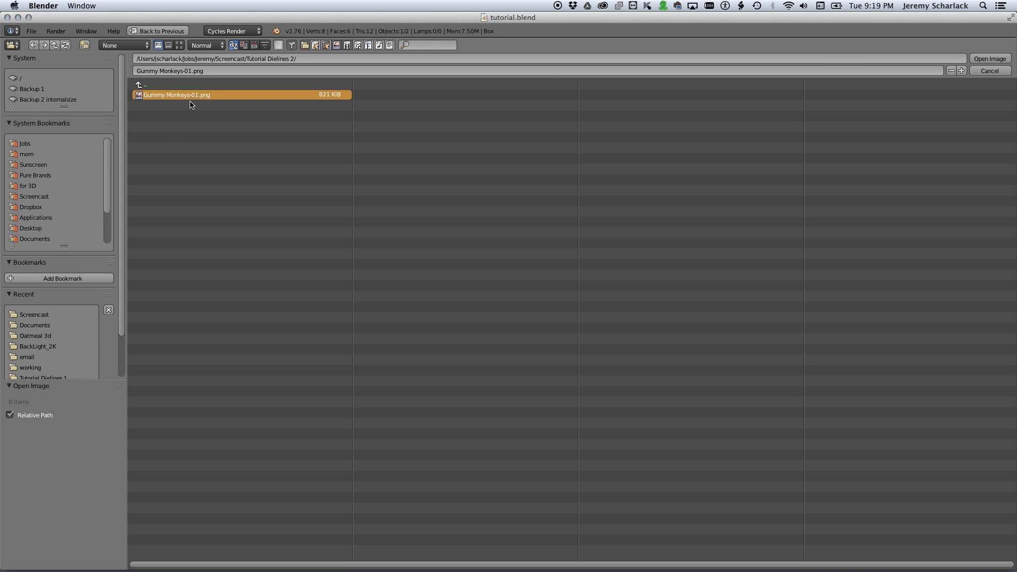
click(990, 58)
scroll(313, 275, down, 5)
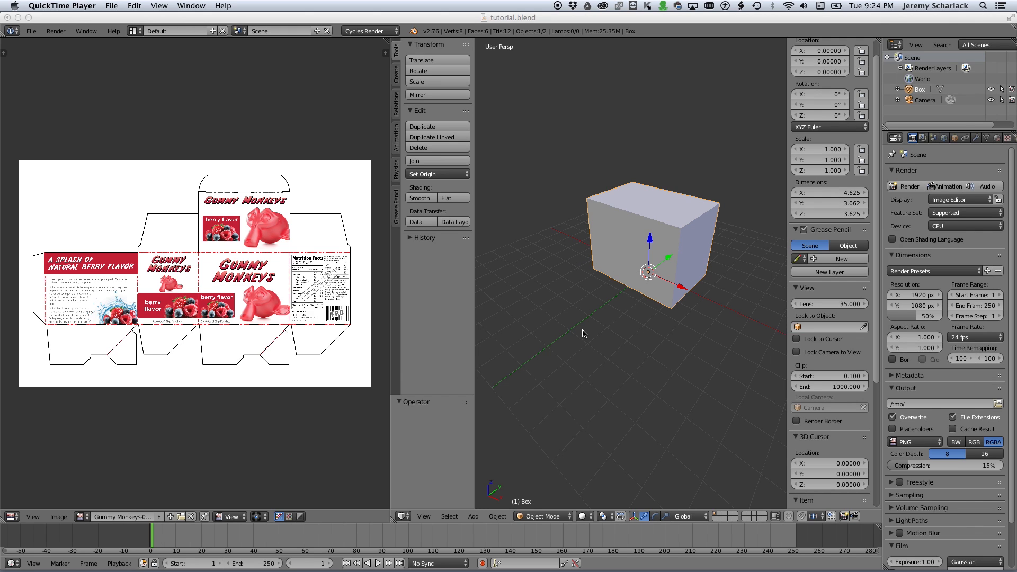
Examine the box in the 3D View and the carton panels of the dieline artwork in an enlarged image view.
click(662, 341)
scroll(663, 340, up, 3)
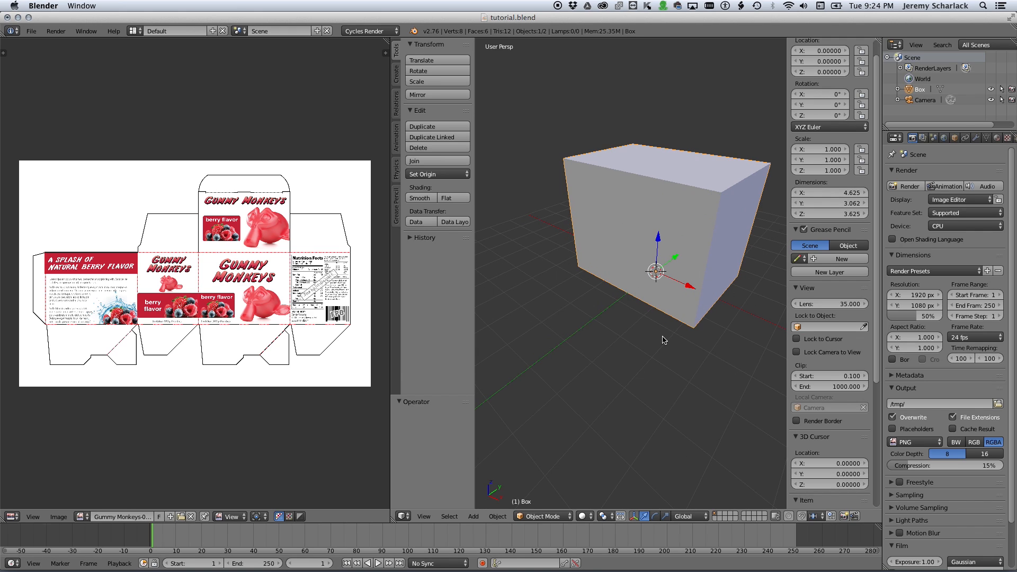
scroll(664, 340, up, 1)
scroll(664, 341, down, 3)
scroll(643, 338, up, 2)
scroll(642, 338, down, 1)
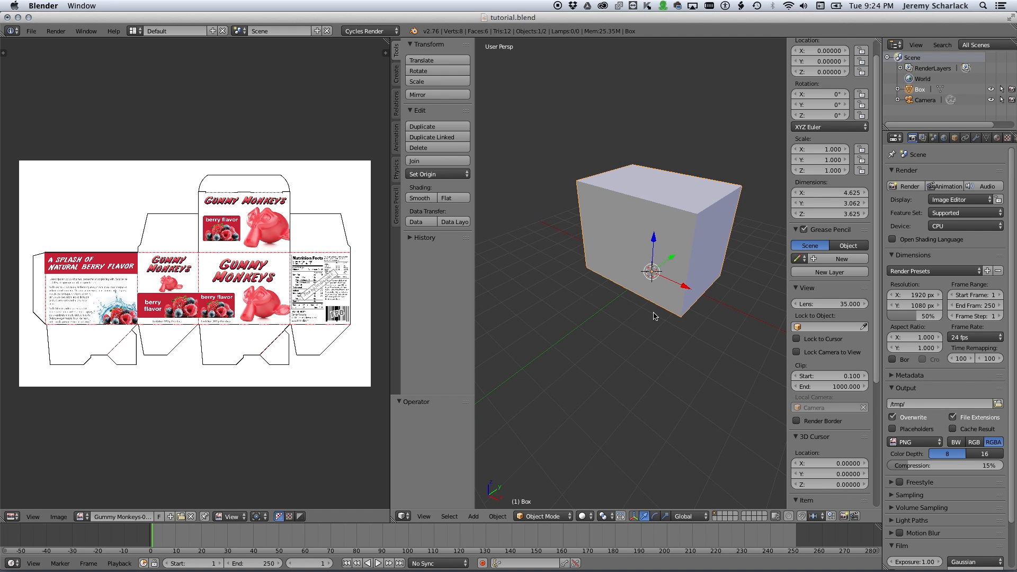
shift+middle_drag(658, 315, 626, 338)
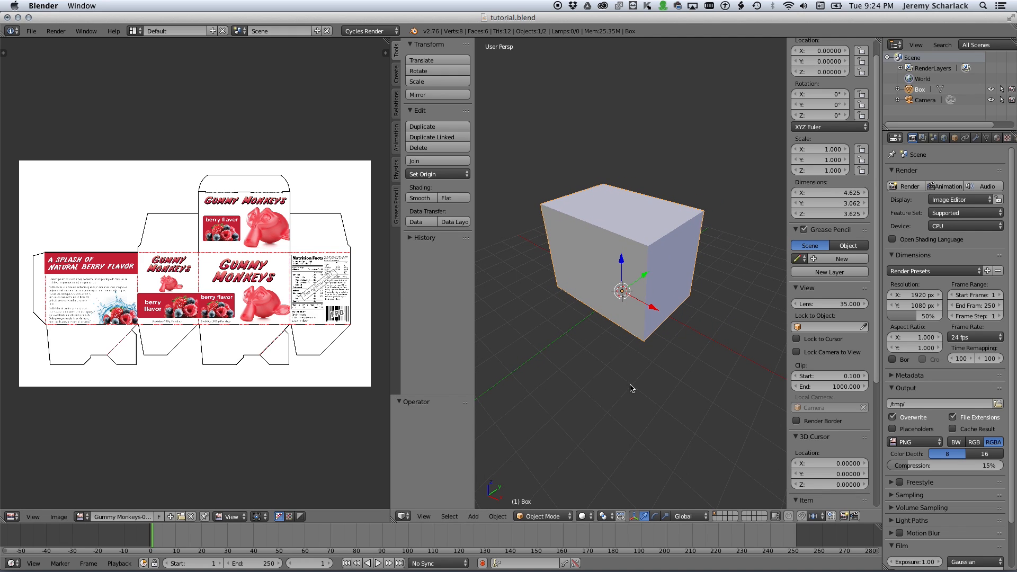
scroll(629, 349, up, 3)
scroll(628, 349, down, 2)
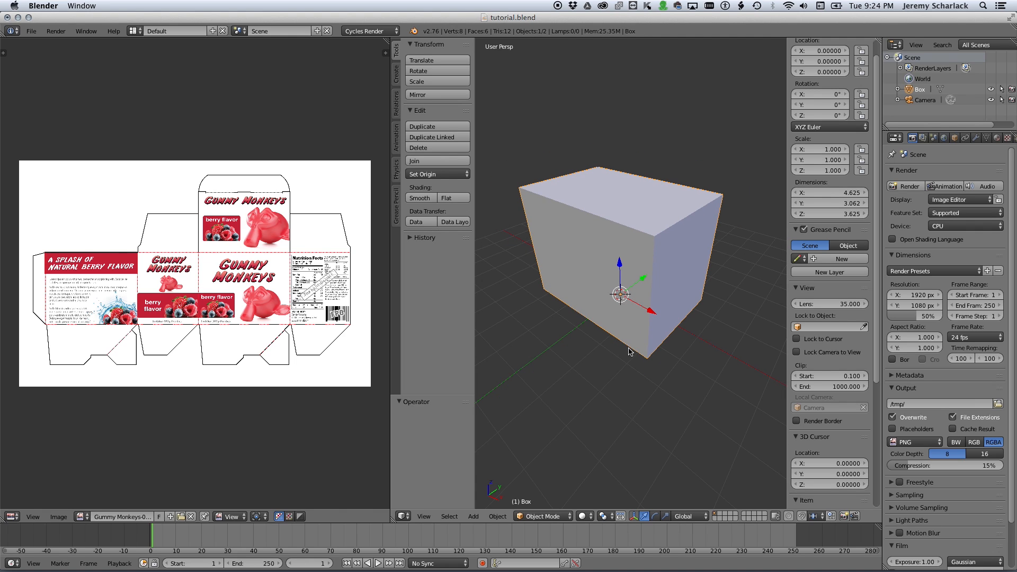
key(ctrl+Up)
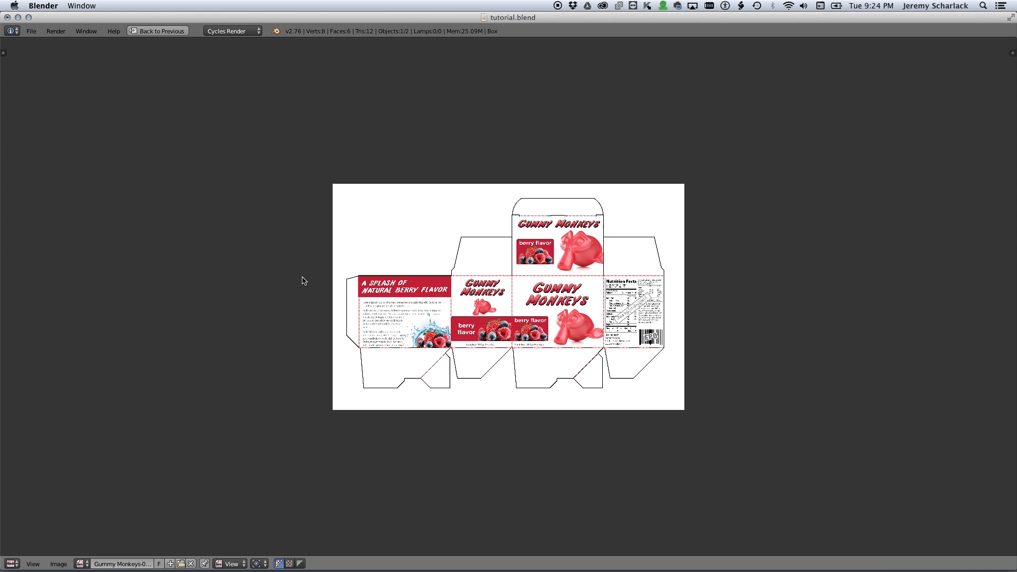
scroll(490, 301, up, 3)
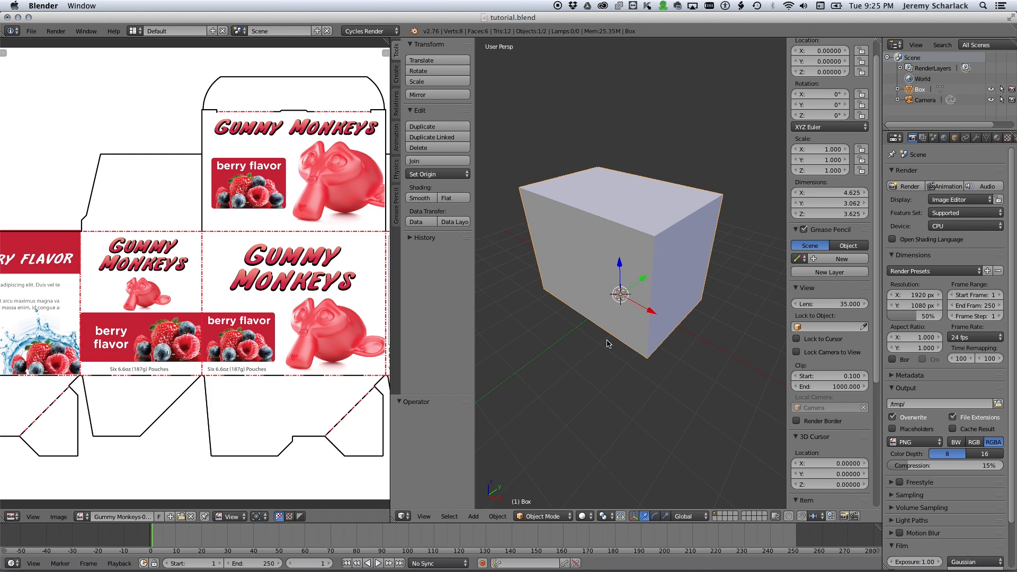
Maximize the 3D View and put the box into Edit Mode, facing its positive X end.
key(shift+space)
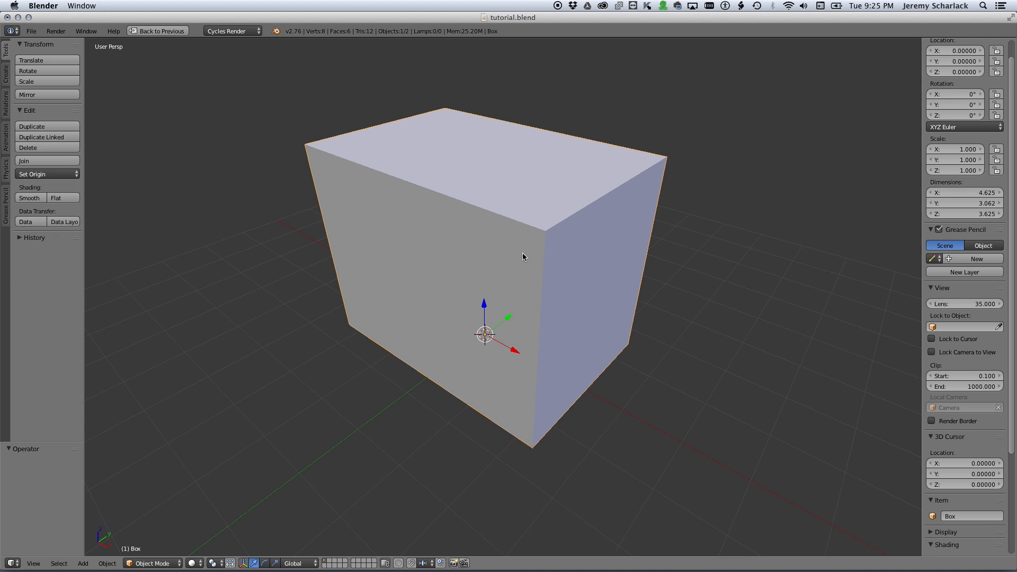
key(Tab)
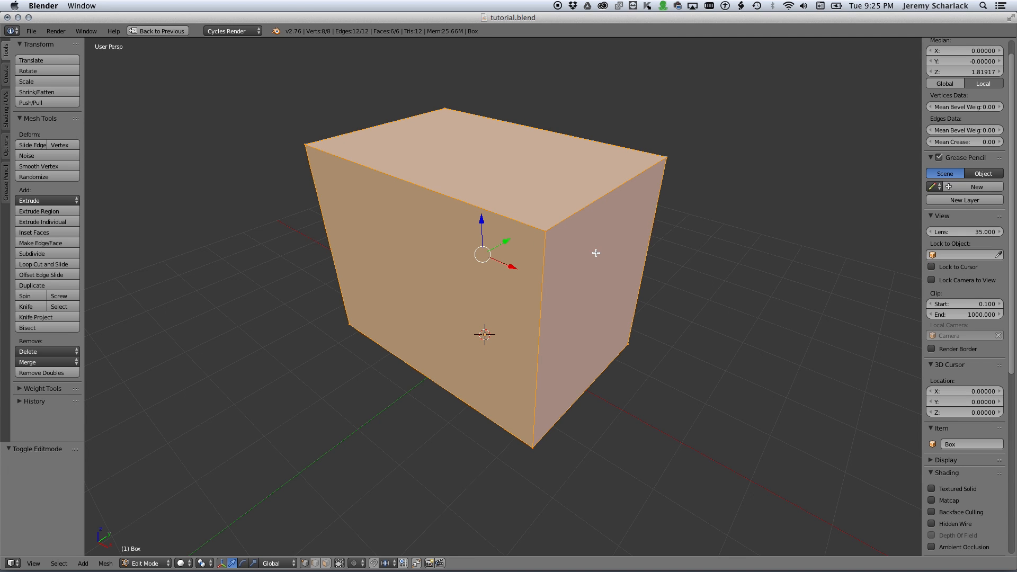
scroll(595, 252, down, 2)
middle_drag(596, 277, 538, 259)
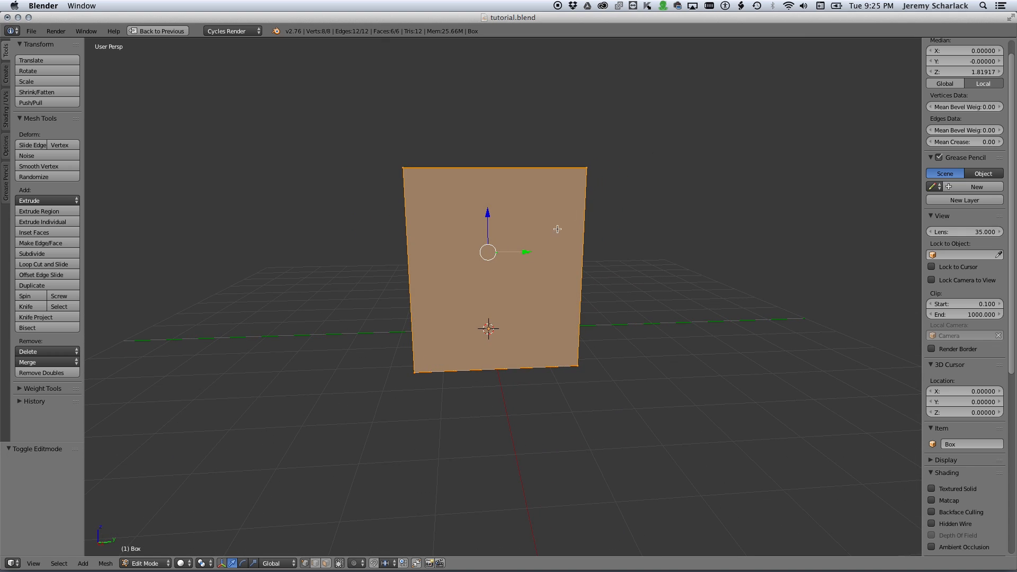
Try out vertex, edge and face selection in turn on the box's end face.
right_click(589, 168)
right_click(404, 167)
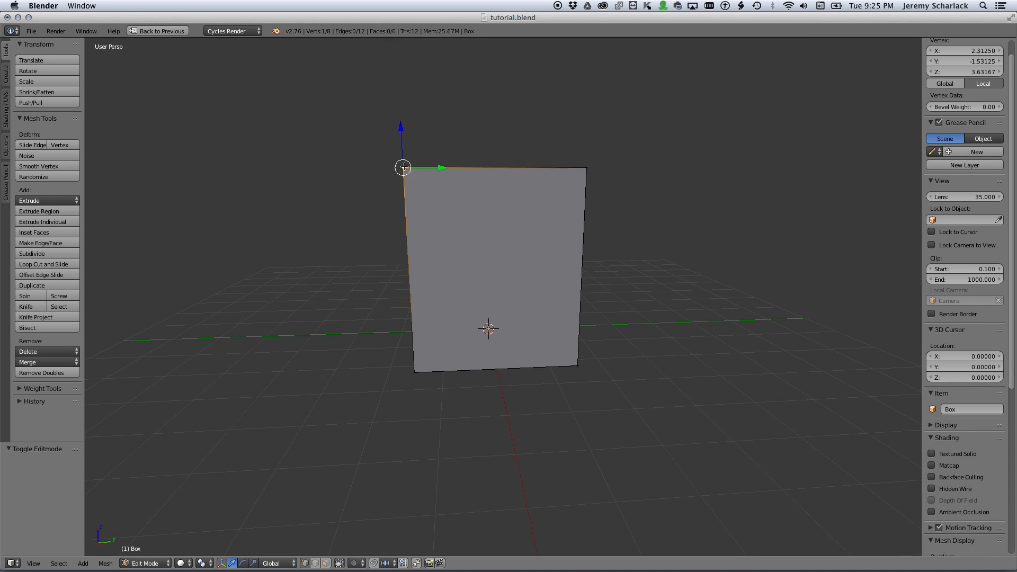
right_click(416, 371)
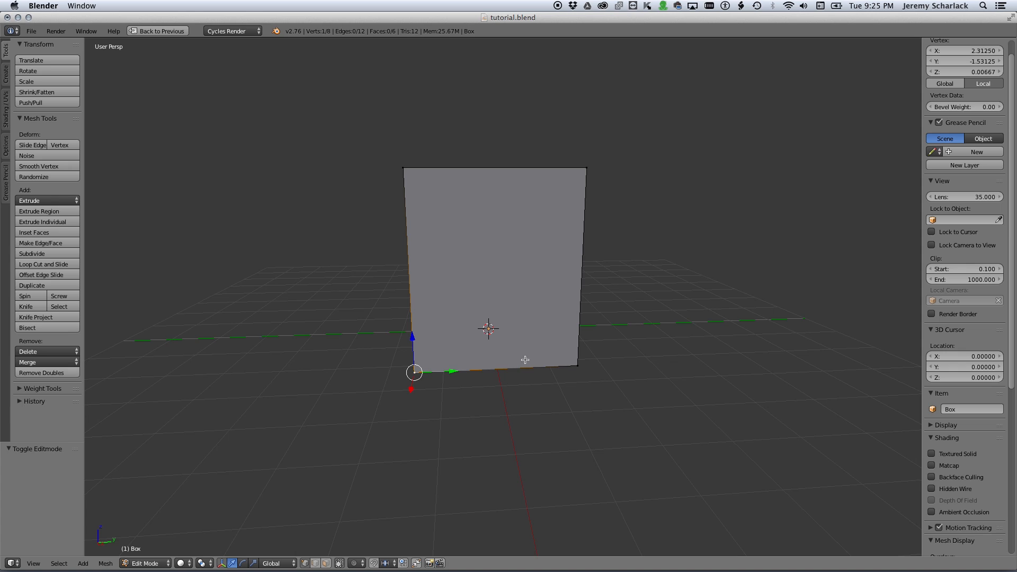
right_click(575, 363)
key(a)
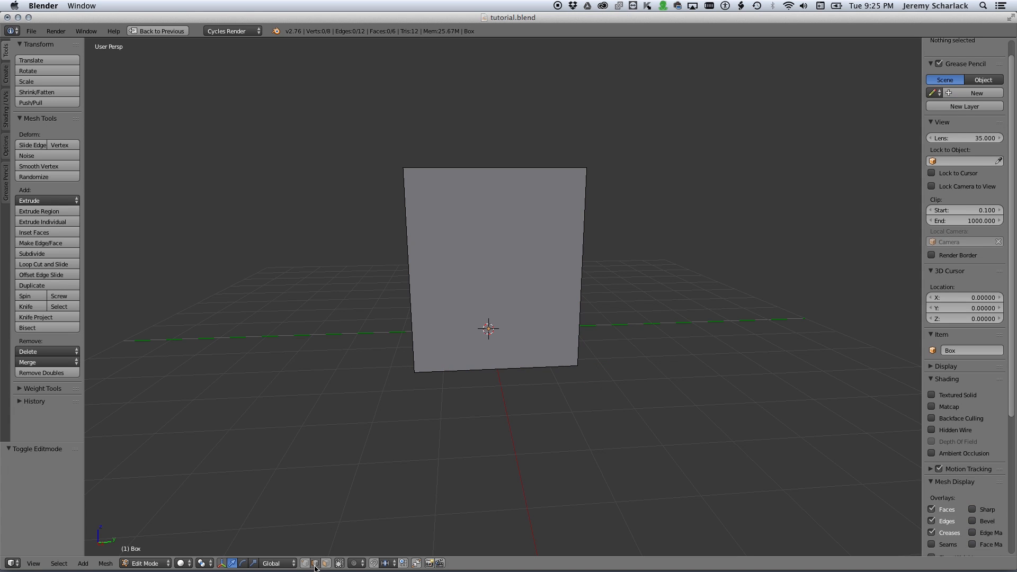
right_click(582, 278)
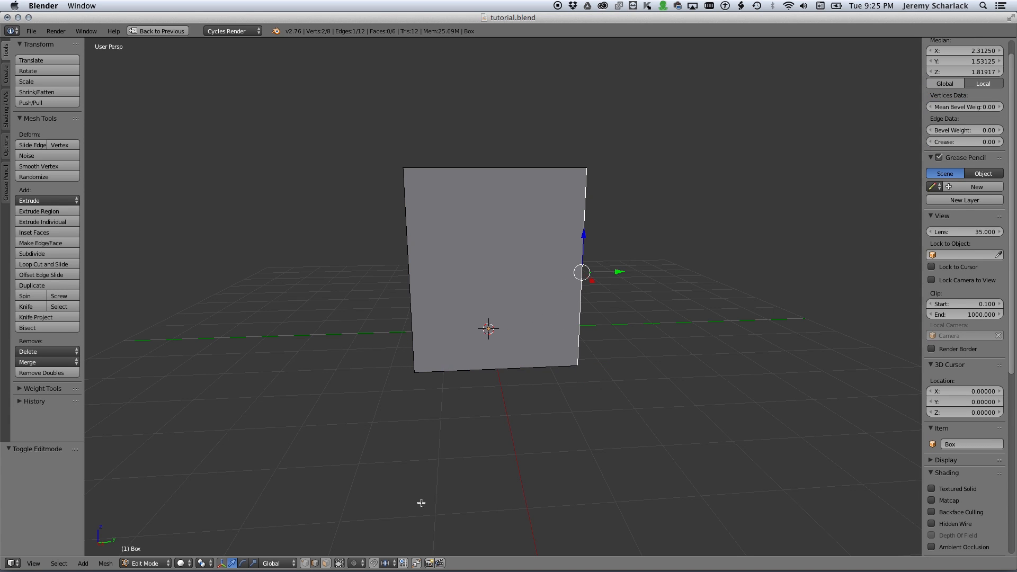
click(323, 565)
right_click(525, 223)
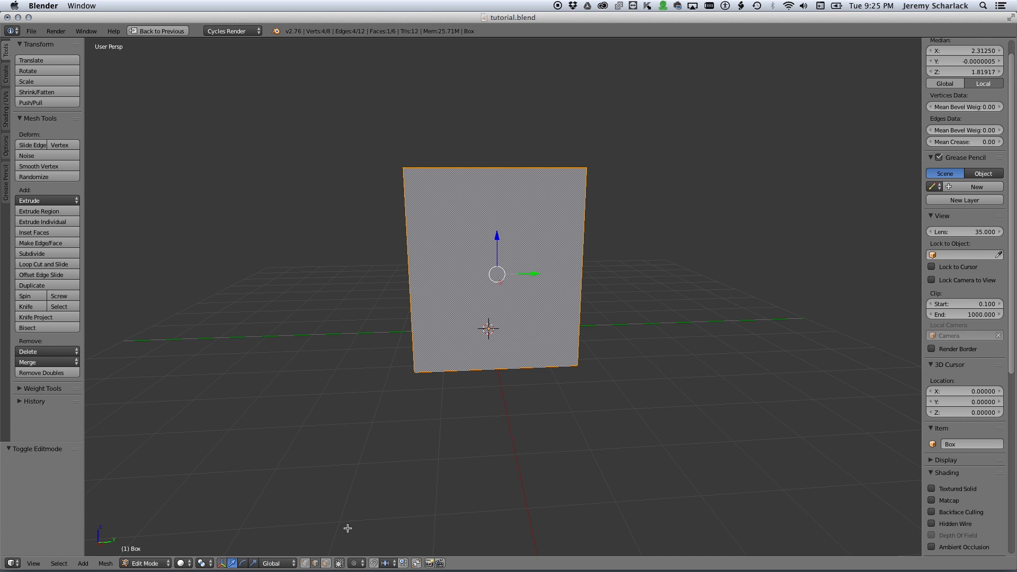
Select the end face's vertical edge on the positive Y side and mark it as a UV seam.
right_click(588, 254)
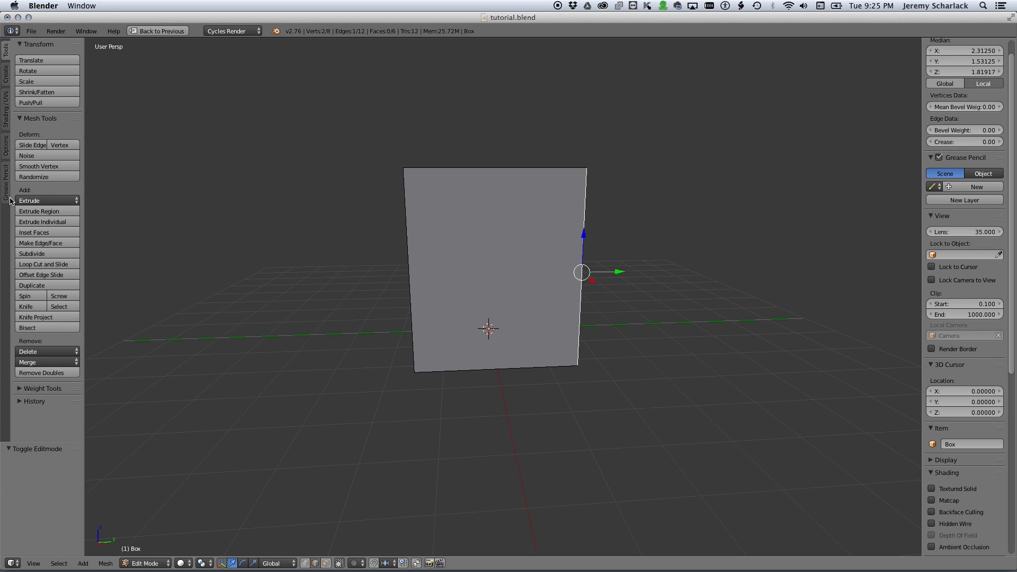
click(6, 113)
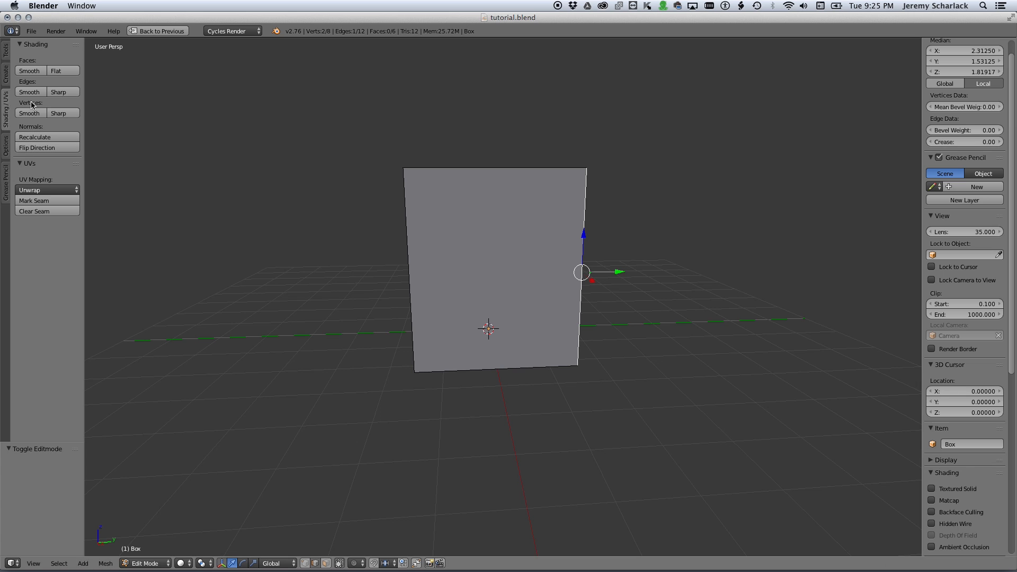
click(34, 201)
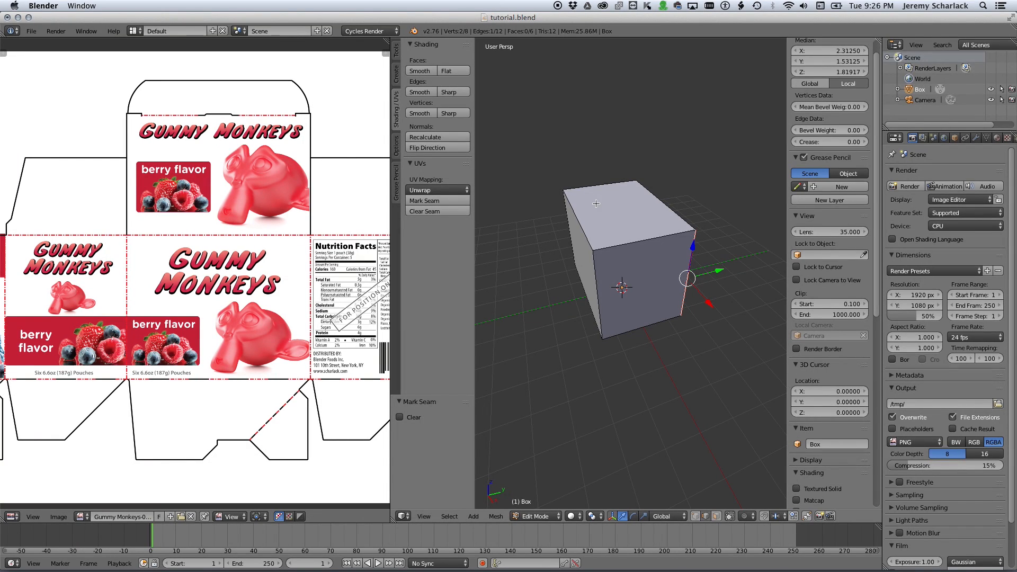
Mark the top face's two short edges and its long edge on the positive Y side as seams.
middle_drag(596, 203, 613, 209)
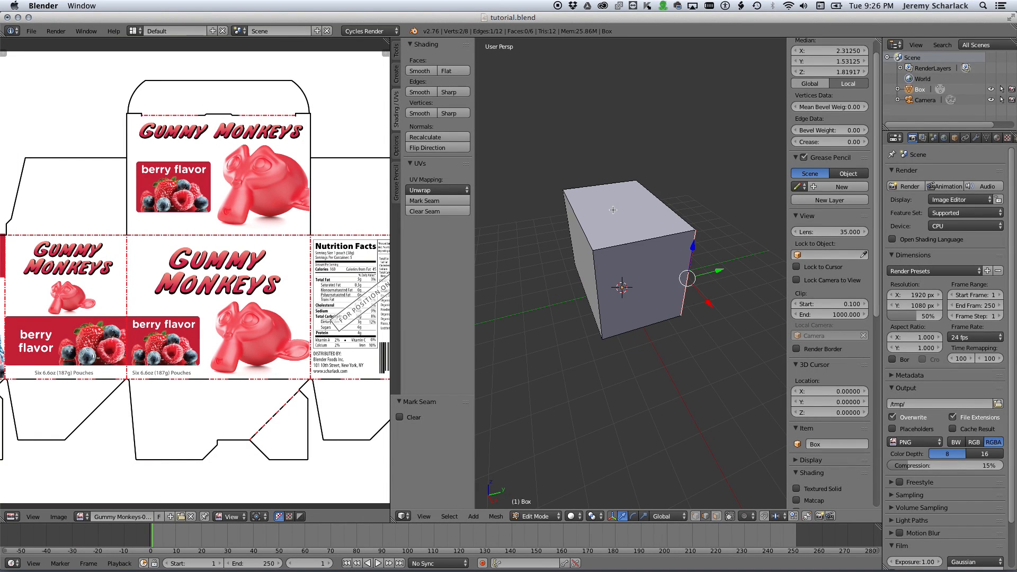
right_click(604, 183)
shift+right_click(666, 206)
shift+right_click(668, 238)
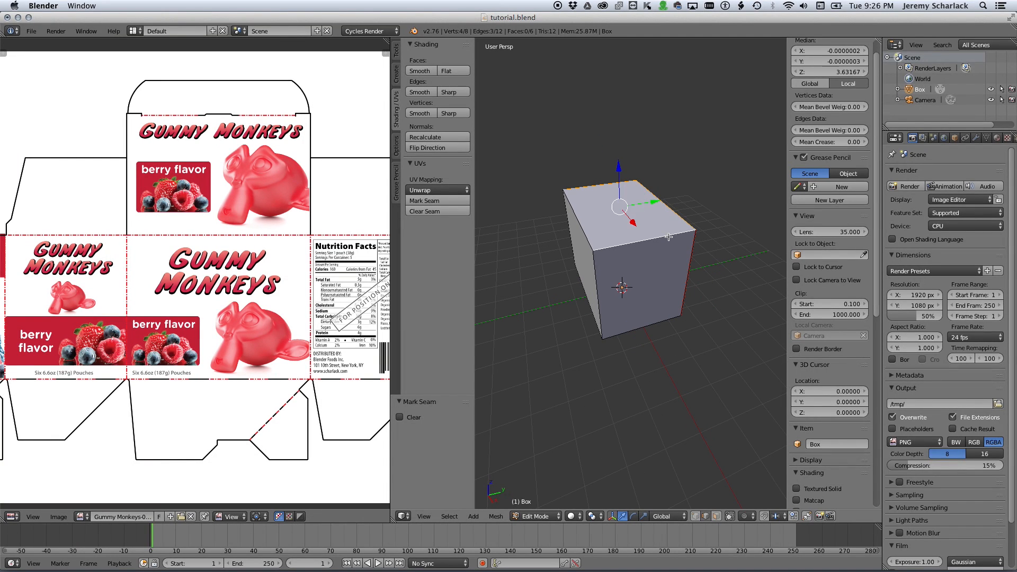
key(ctrl+Up)
scroll(593, 233, up, 3)
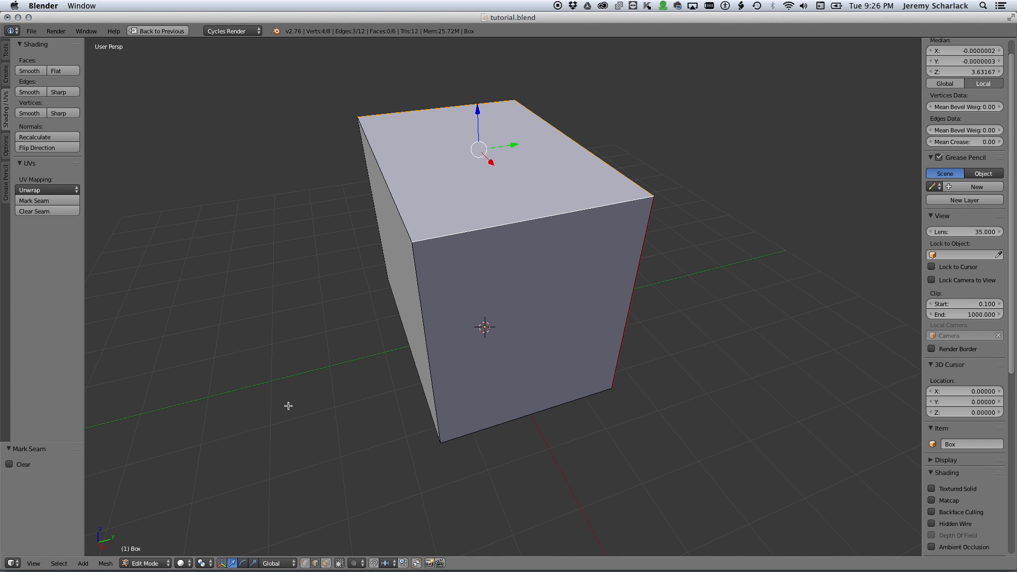
click(53, 201)
key(ctrl+Up)
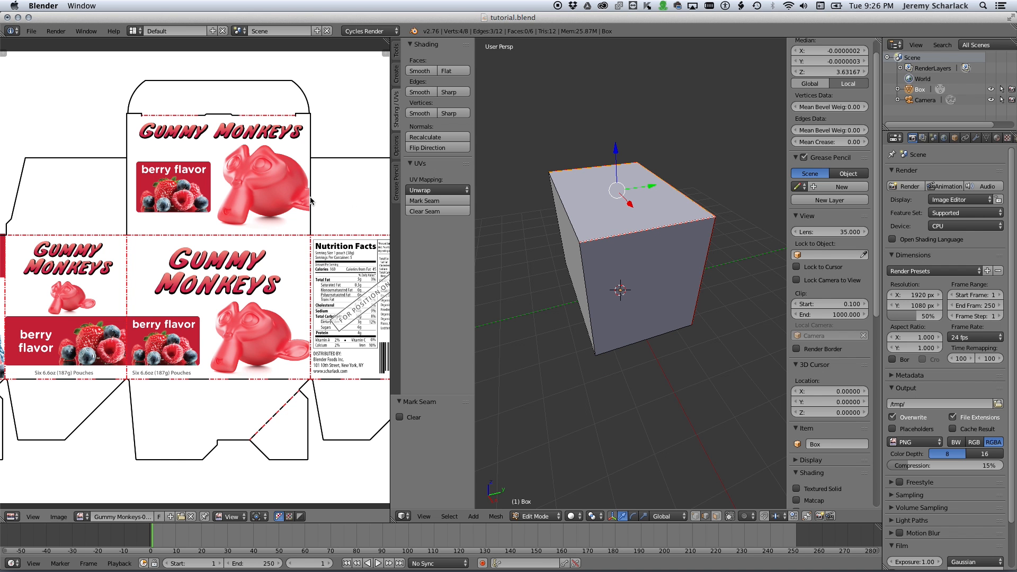
Check the flaps on the dieline artwork and mark the bottom face's two short edges and its positive Y long edge as seams.
key(ctrl+Up)
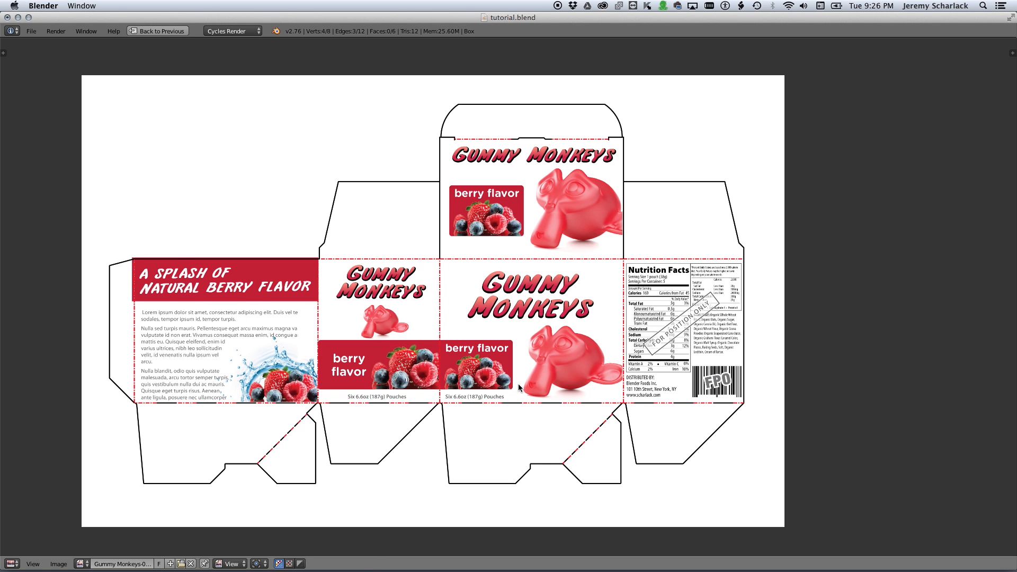
key(ctrl+Up)
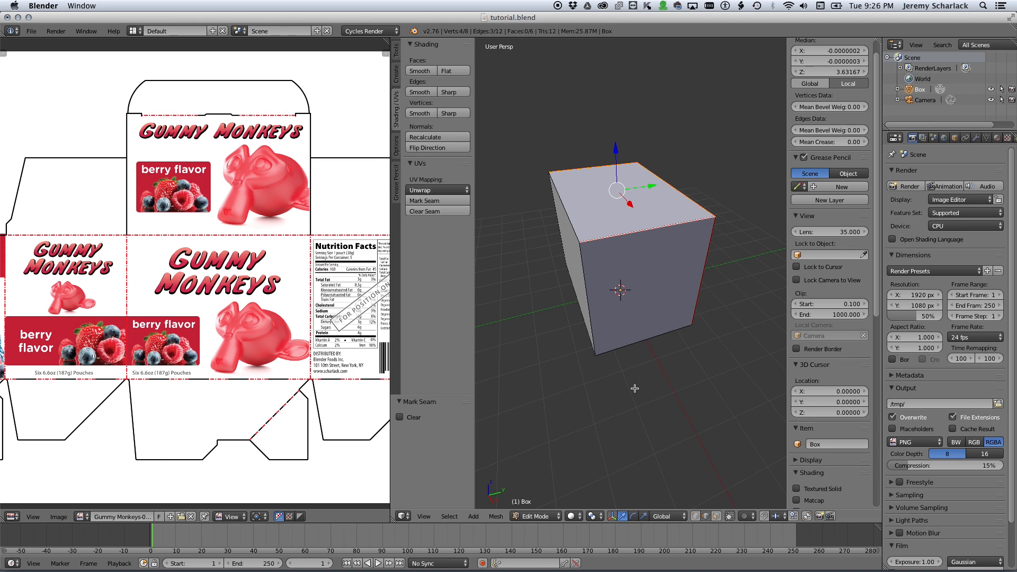
middle_drag(608, 363, 577, 267)
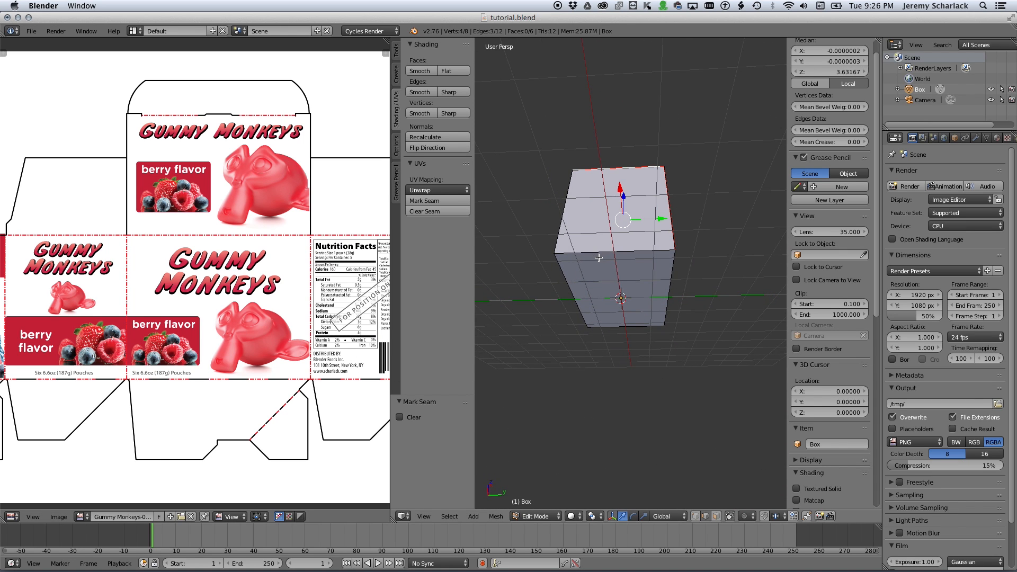
right_click(598, 257)
shift+right_click(669, 279)
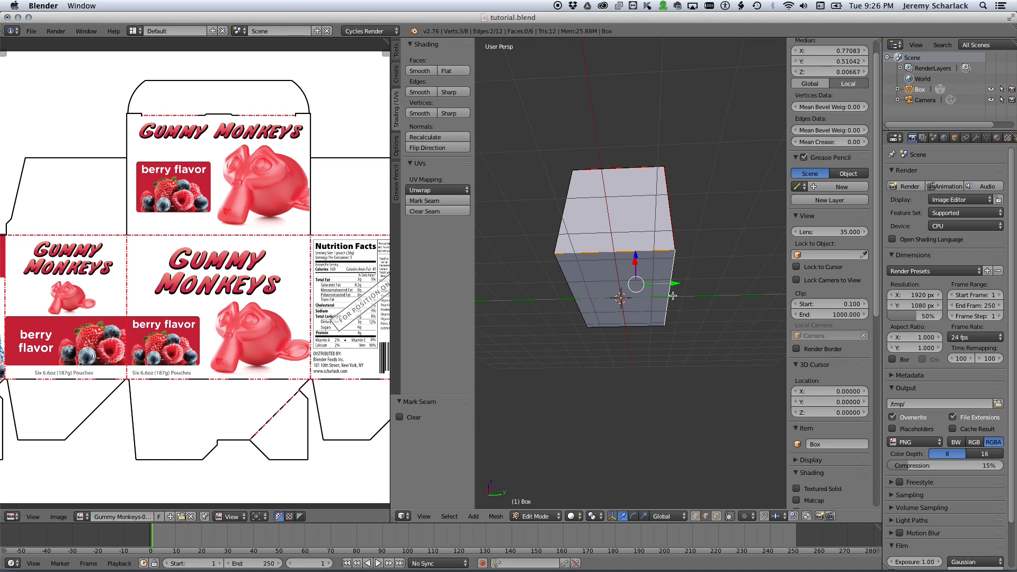
shift+right_click(652, 329)
click(421, 202)
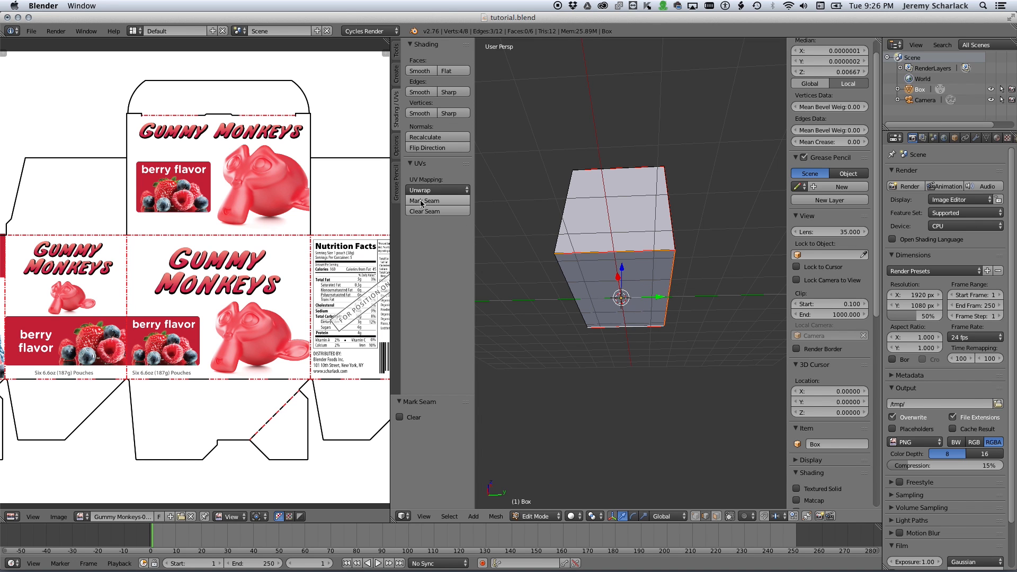
Clear the mesh selection and inspect the marked seams from several sides of the box.
middle_drag(604, 318, 655, 353)
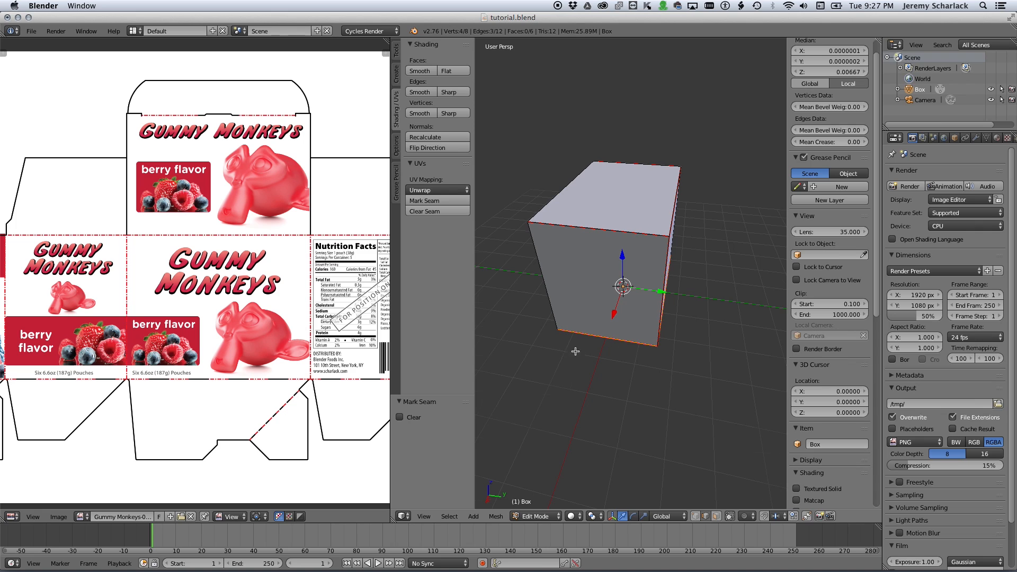
middle_drag(575, 351, 714, 324)
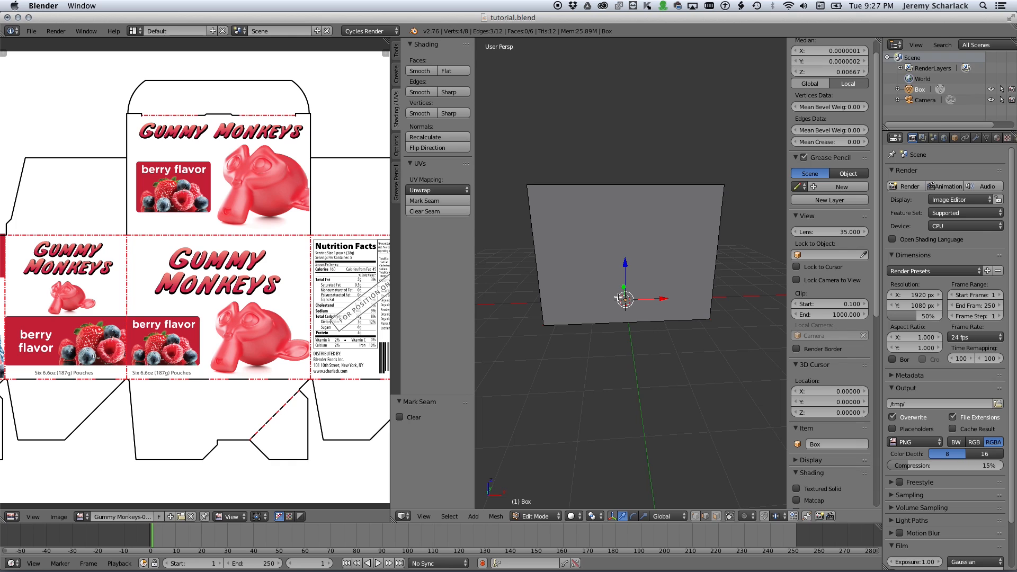
key(a)
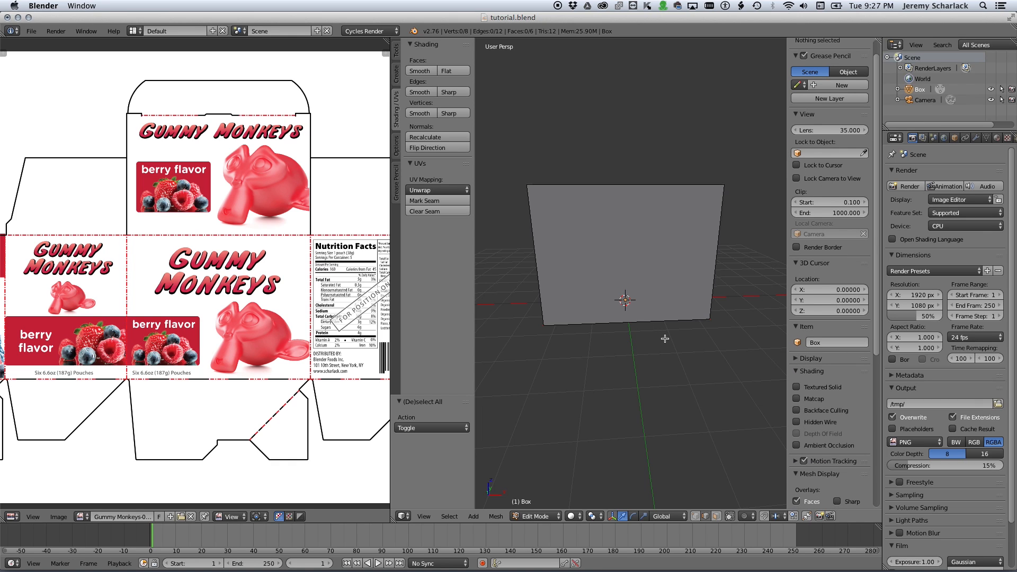
middle_drag(666, 340, 645, 345)
key(a)
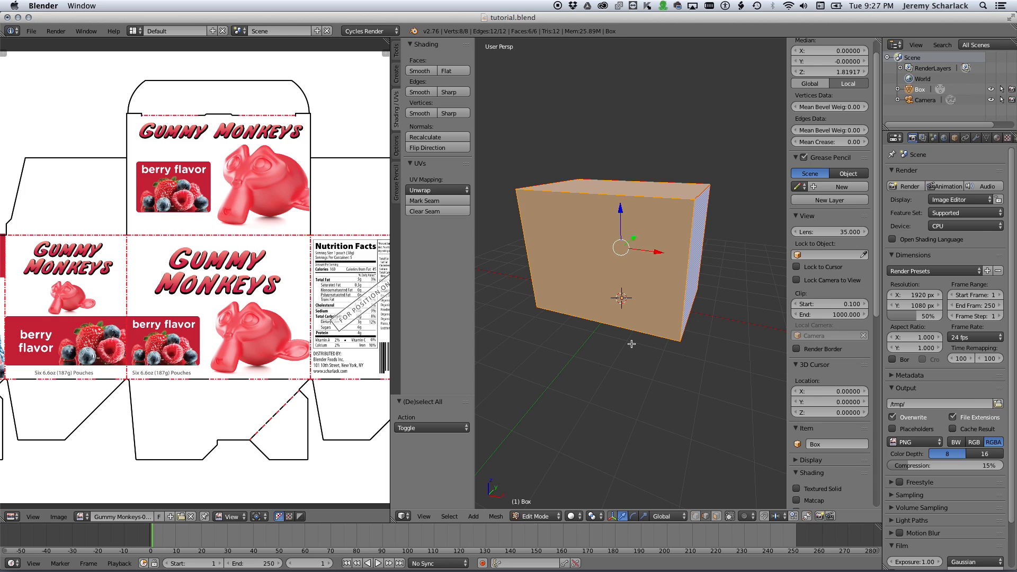
key(a)
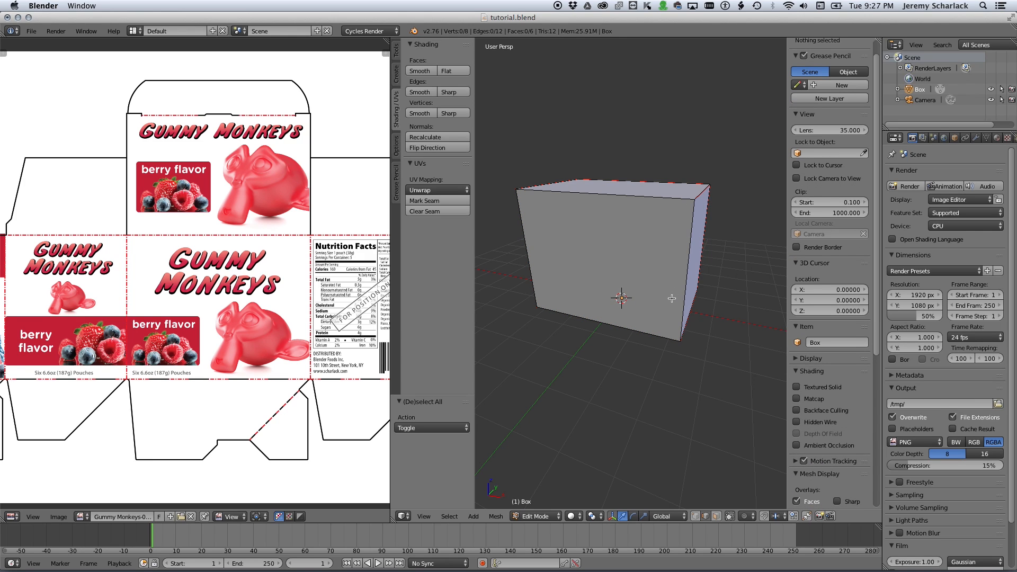
Select the whole box mesh and unwrap it along the marked seams.
key(a)
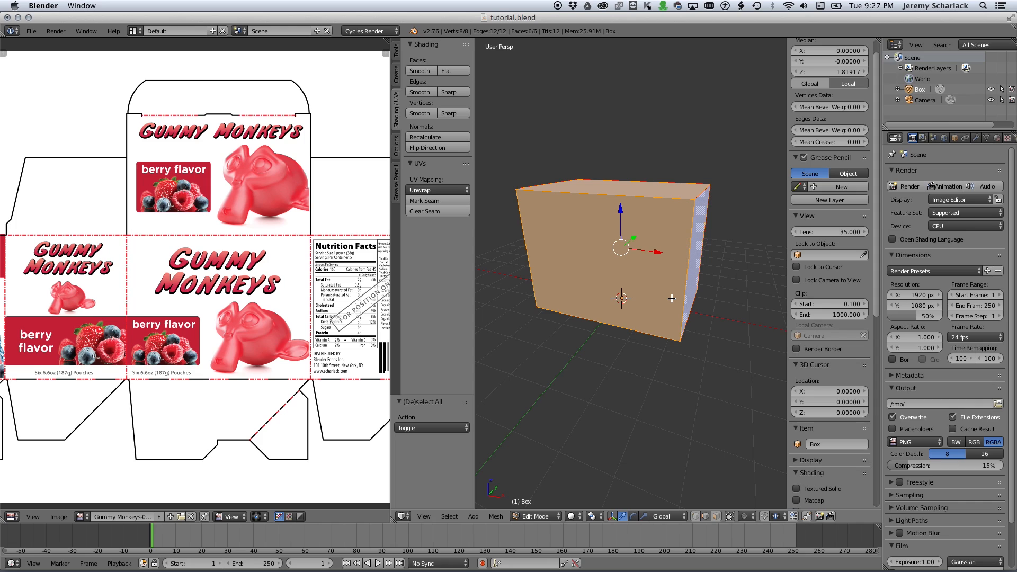
click(443, 192)
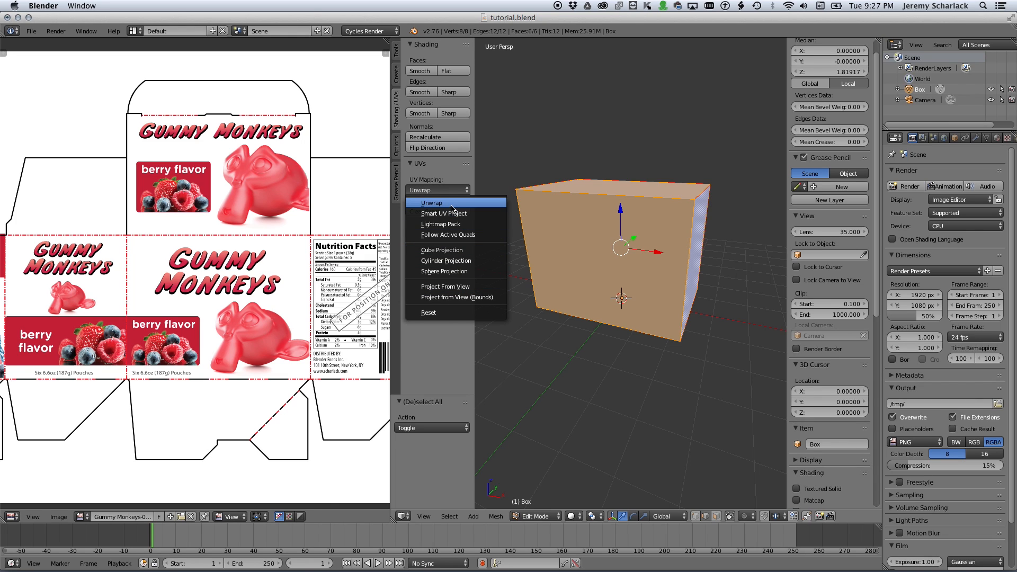
click(451, 207)
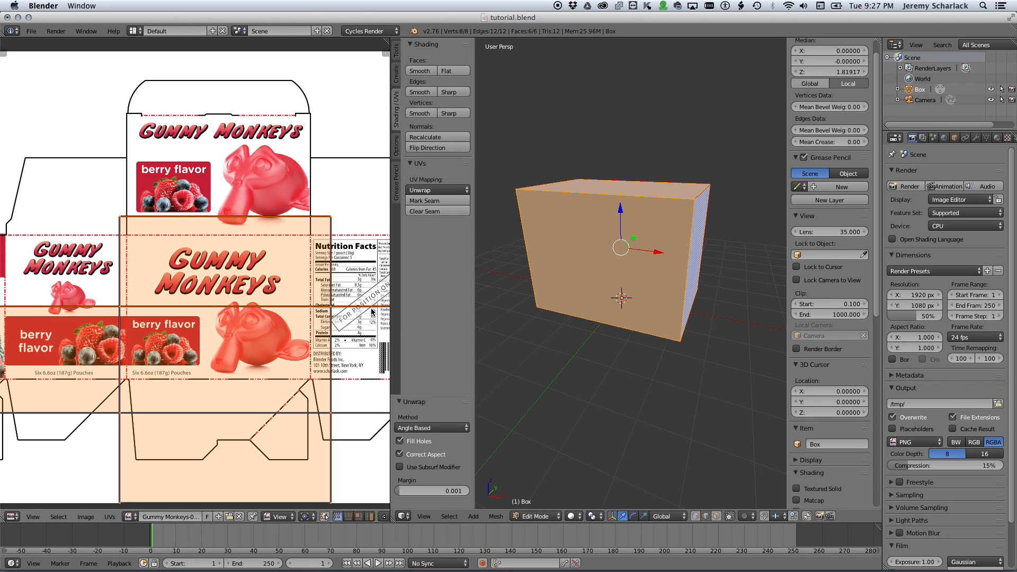
key(ctrl+Up)
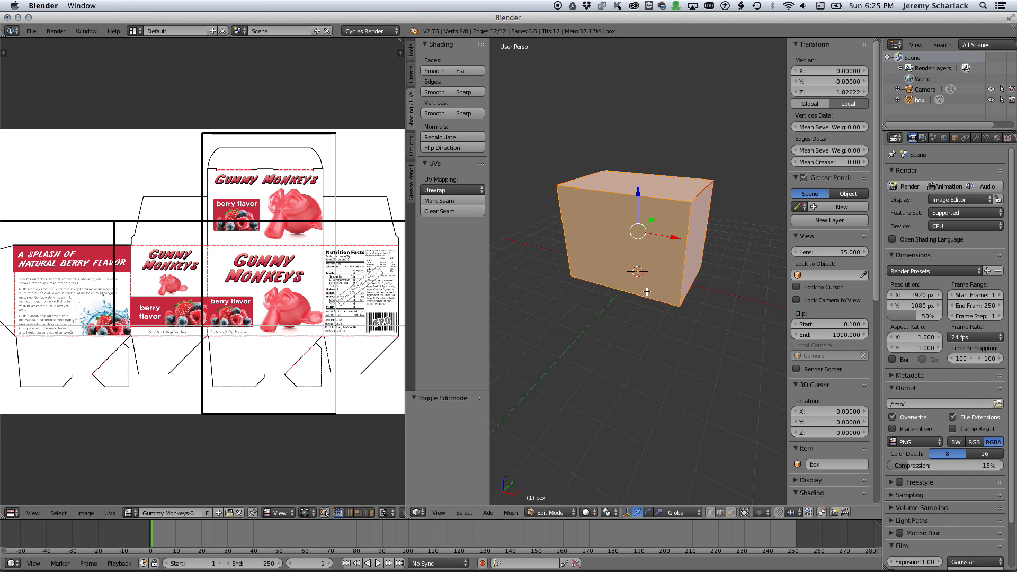
Return to Object Mode and give the box a new material named Box1.
key(Tab)
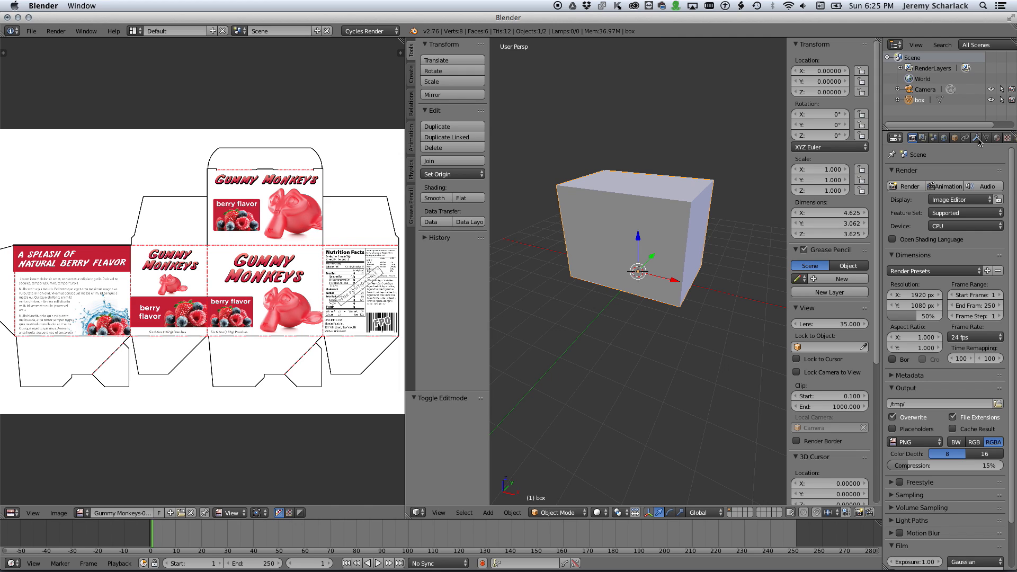
click(997, 138)
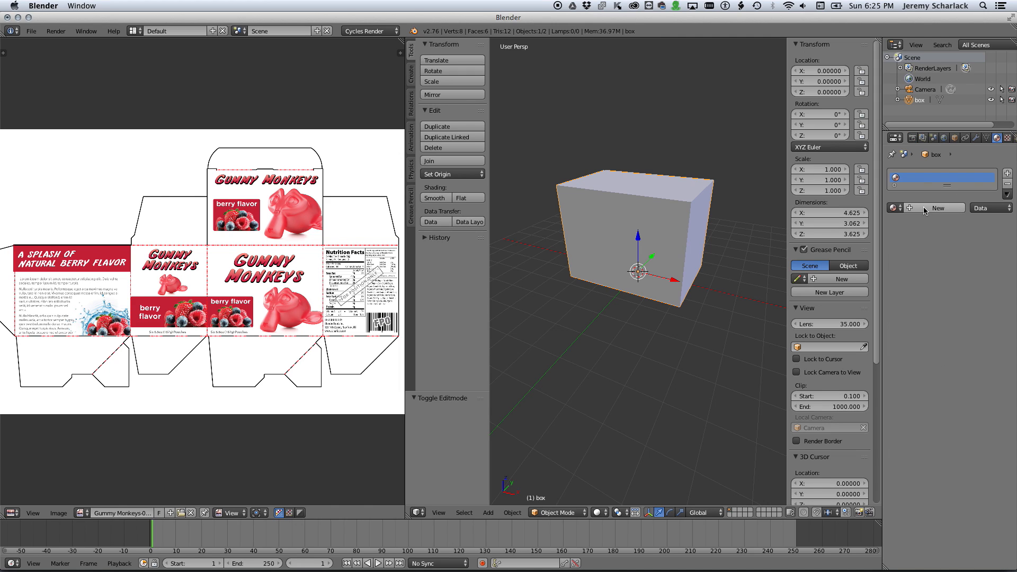
click(923, 207)
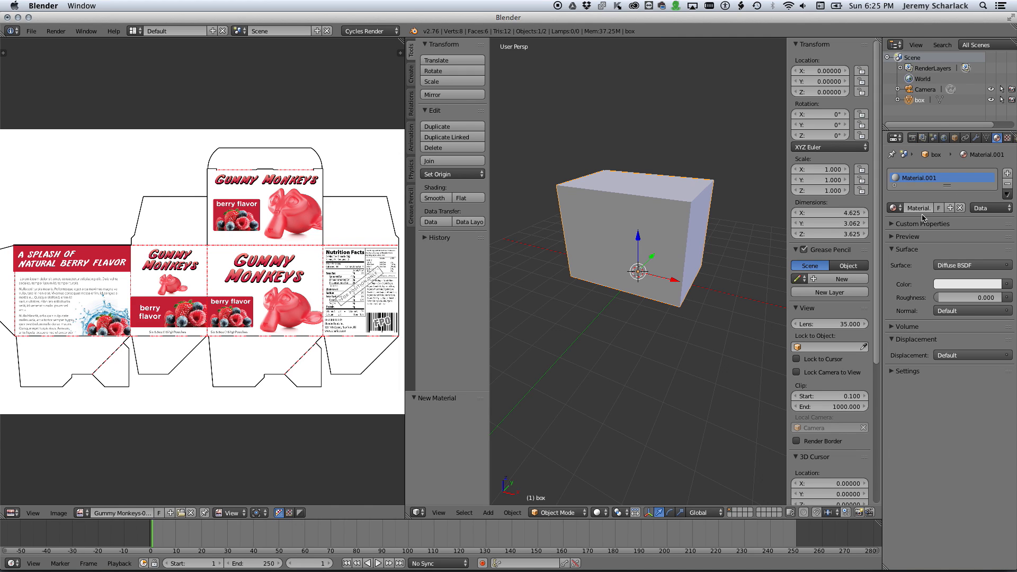
double_click(918, 207)
text(Box1)
key(Return)
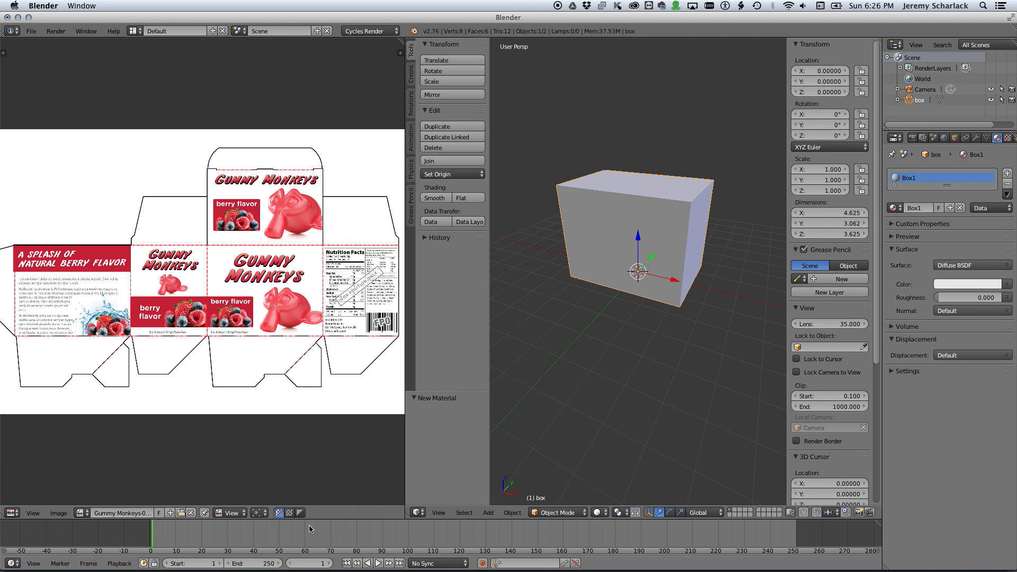
Enlarge the timeline area and turn it into a Node Editor framed on the Box1 material's nodes.
drag(325, 520, 327, 405)
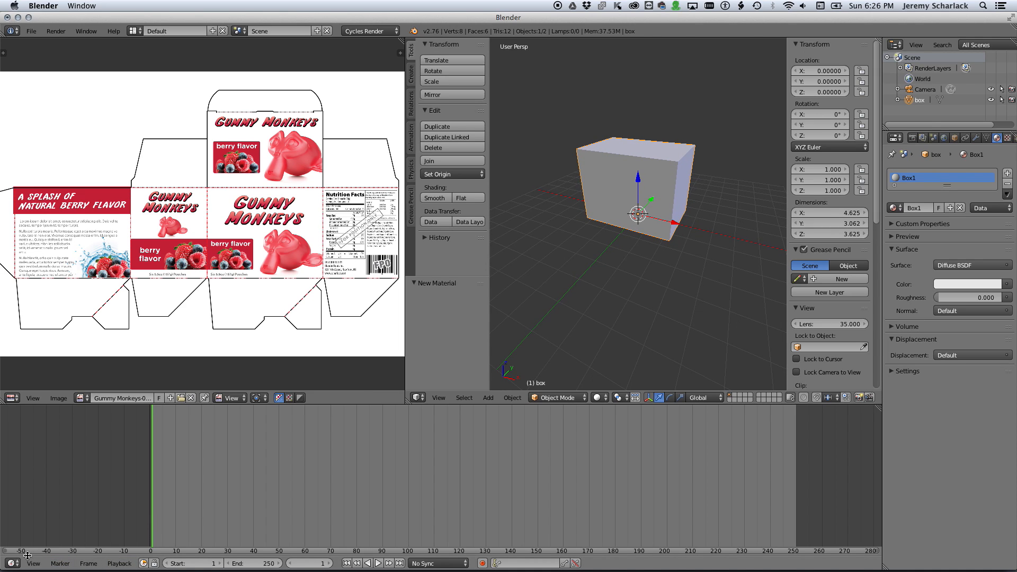
click(13, 563)
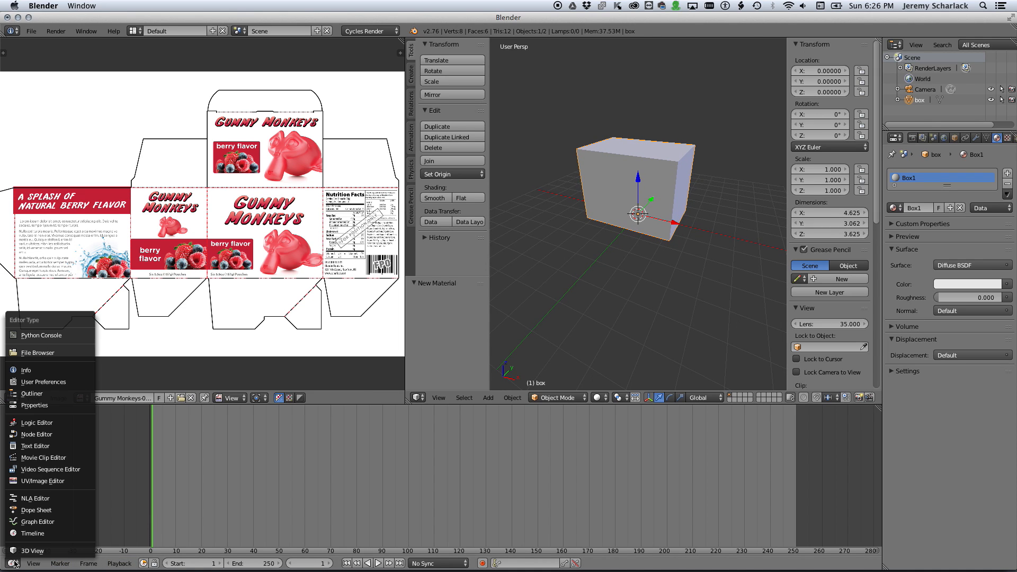
click(34, 434)
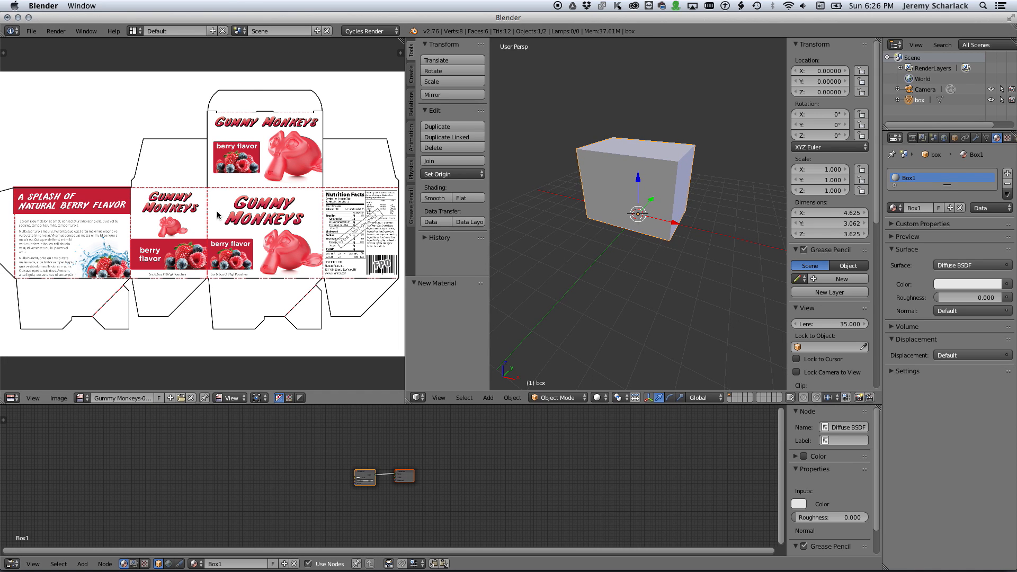
scroll(264, 471, up, 5)
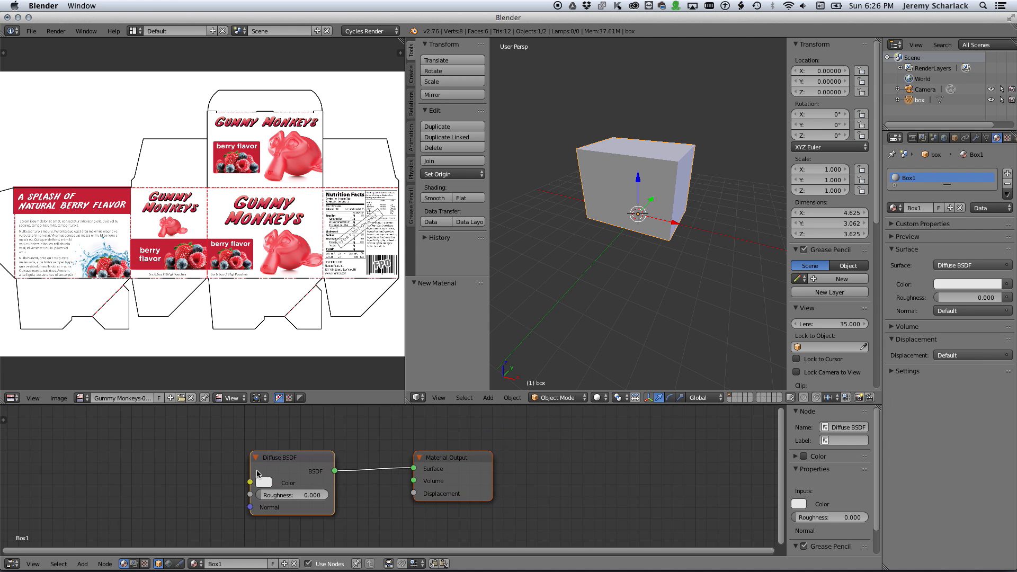
scroll(256, 473, down, 1)
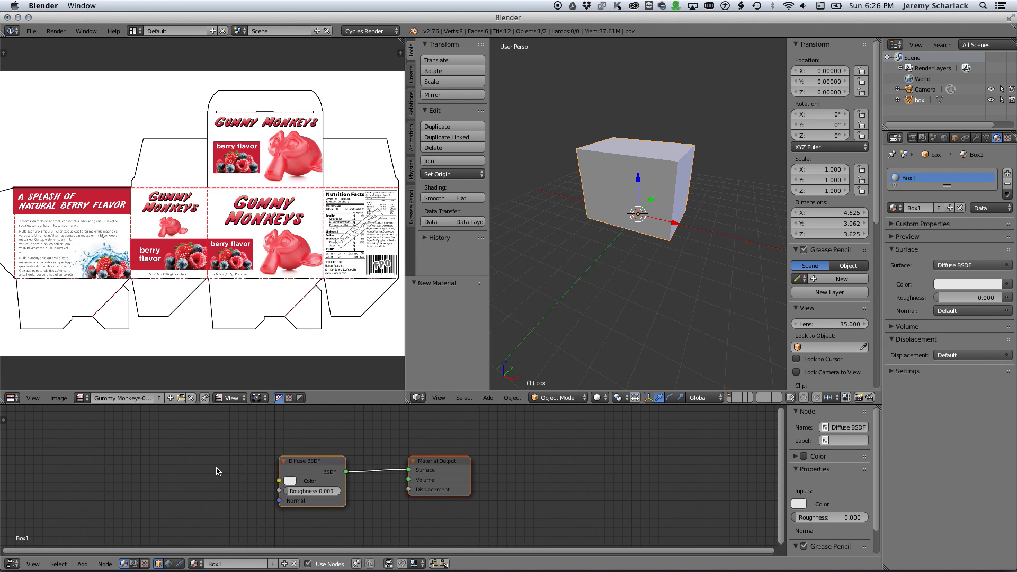
middle_drag(217, 468, 354, 465)
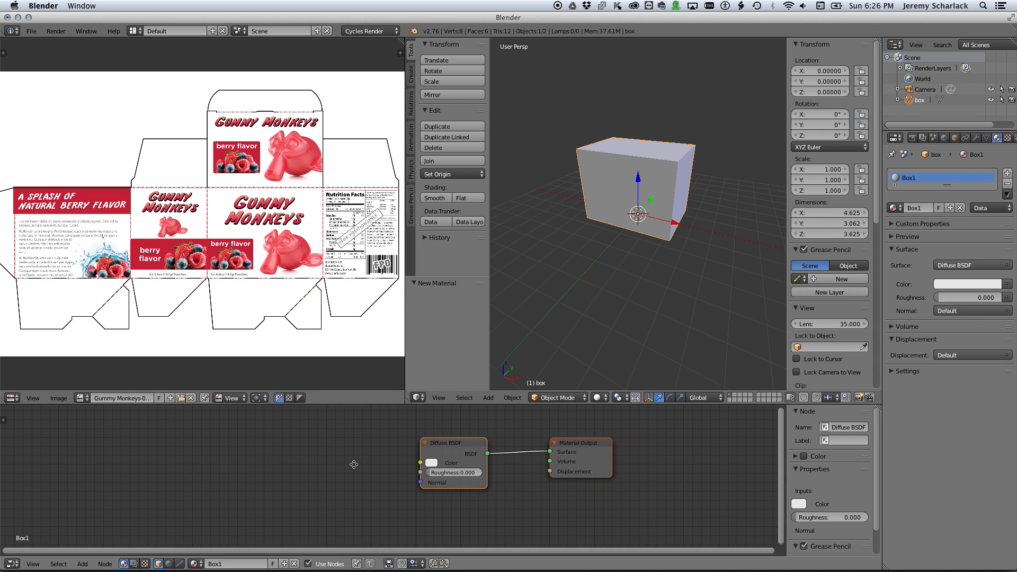
Add an Image Texture node on the input side of the Diffuse BSDF node.
click(89, 563)
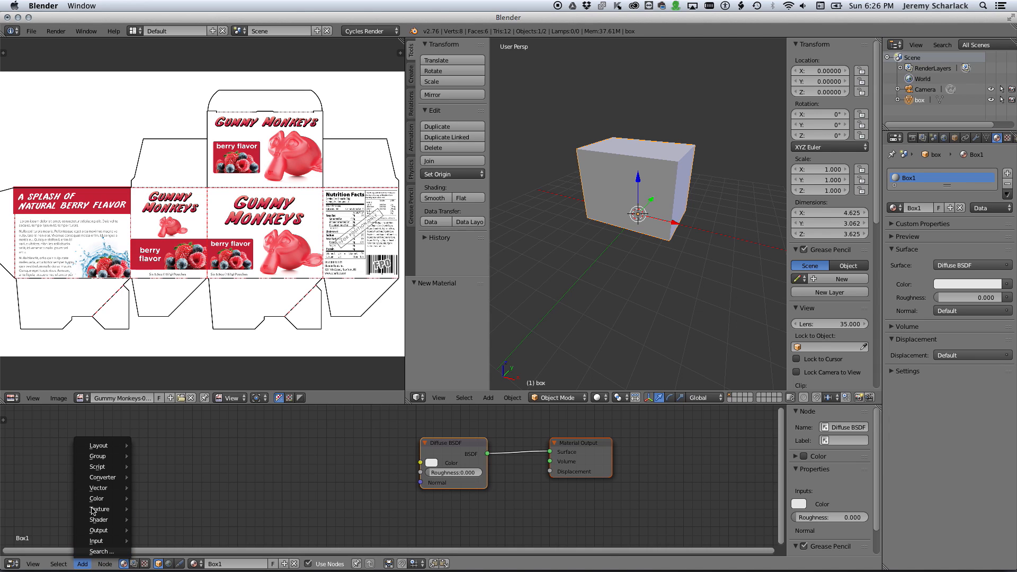
mouse_move(98, 509)
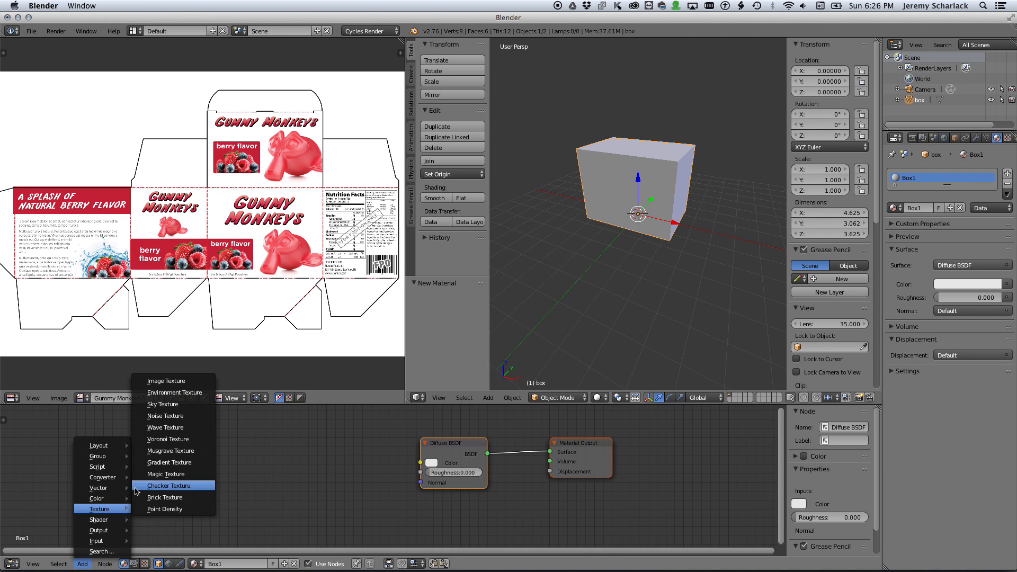
click(166, 382)
click(250, 427)
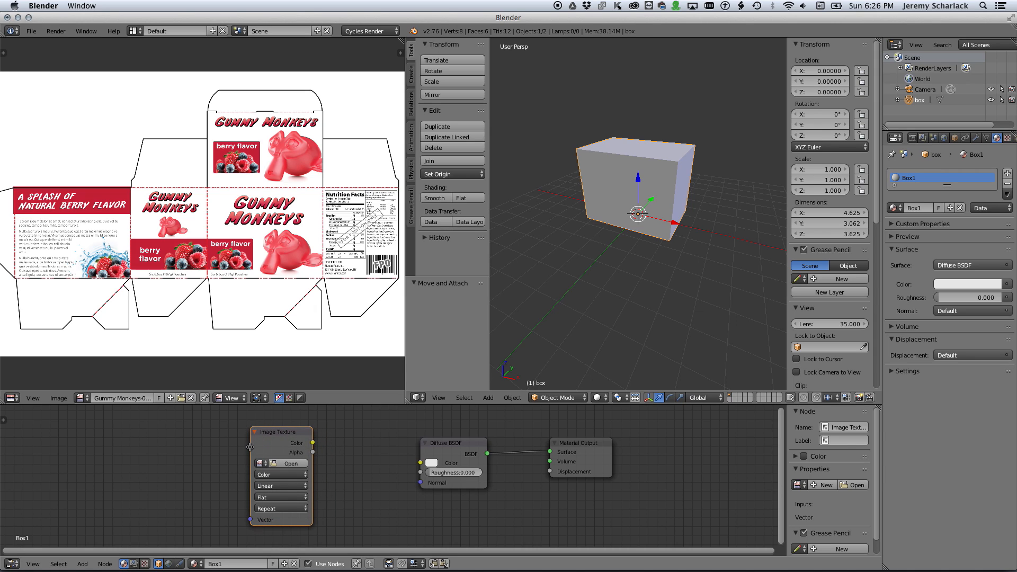
drag(250, 448, 236, 448)
Load Gummy Monkeys-01.png from the Tutorial Dielines 2 folder into the Image Texture node.
click(284, 464)
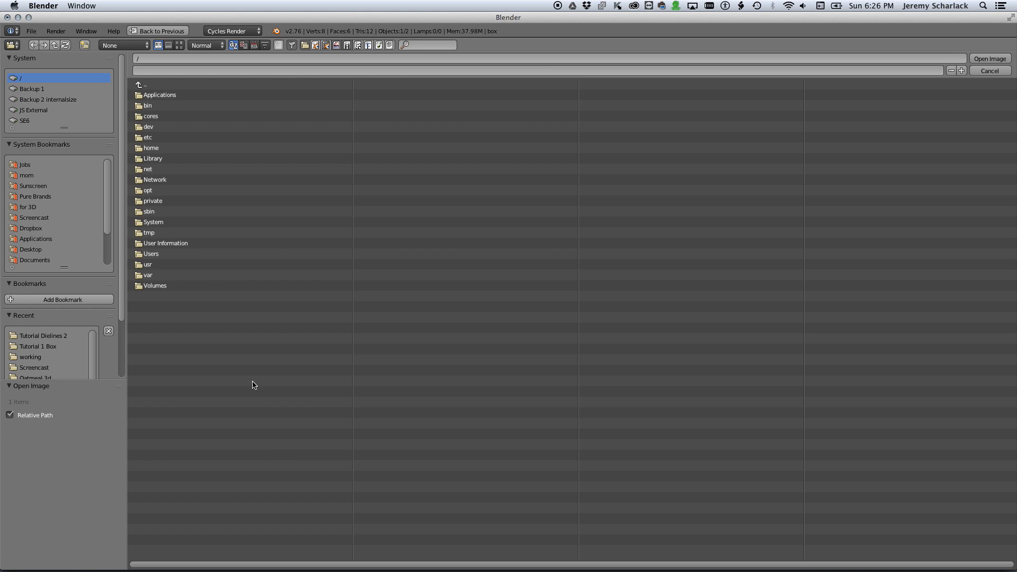
click(62, 337)
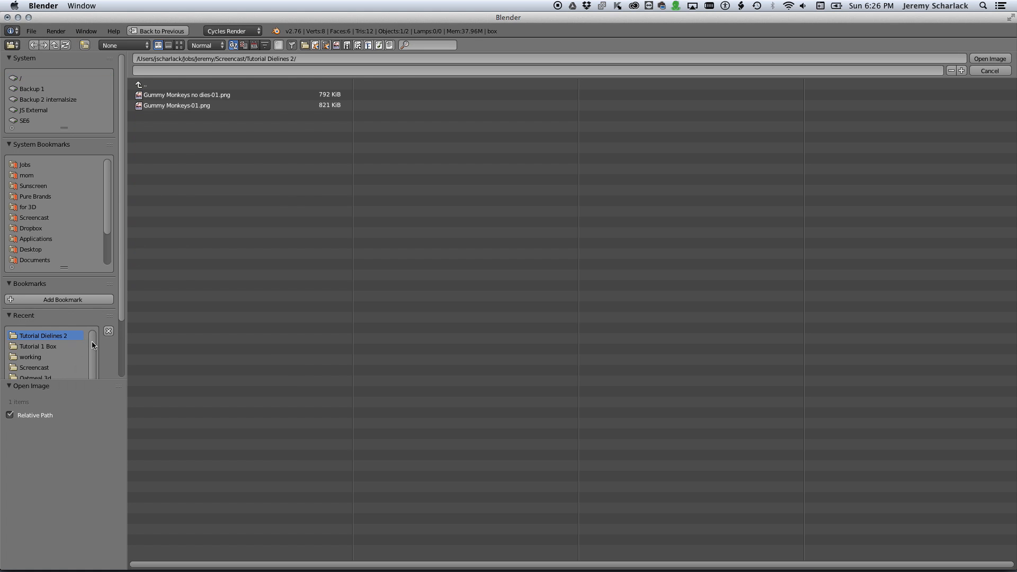
double_click(194, 106)
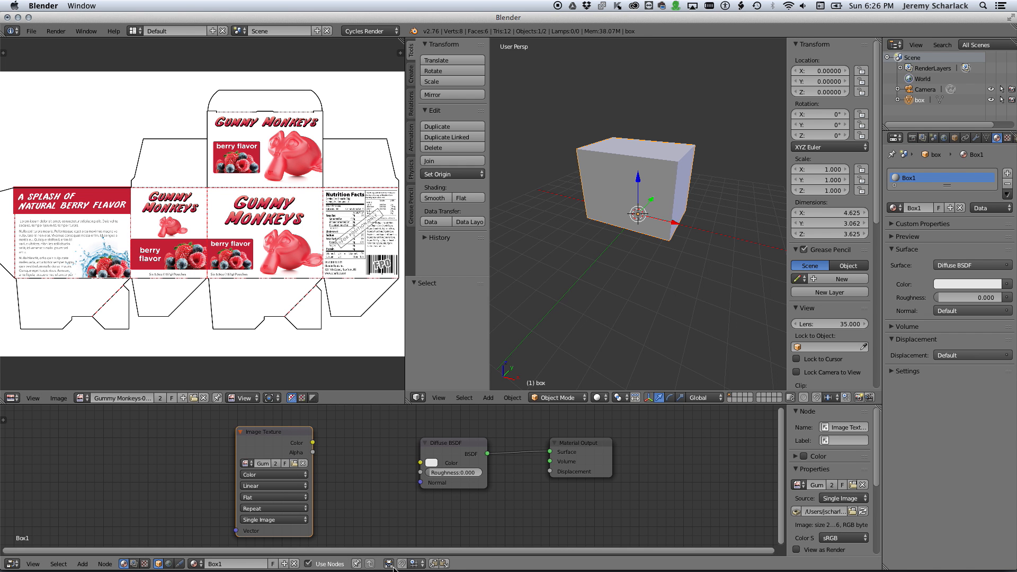
Link the image texture's Color output to the Diffuse BSDF's Color input and preview the box in Material viewport shading.
drag(314, 444, 424, 467)
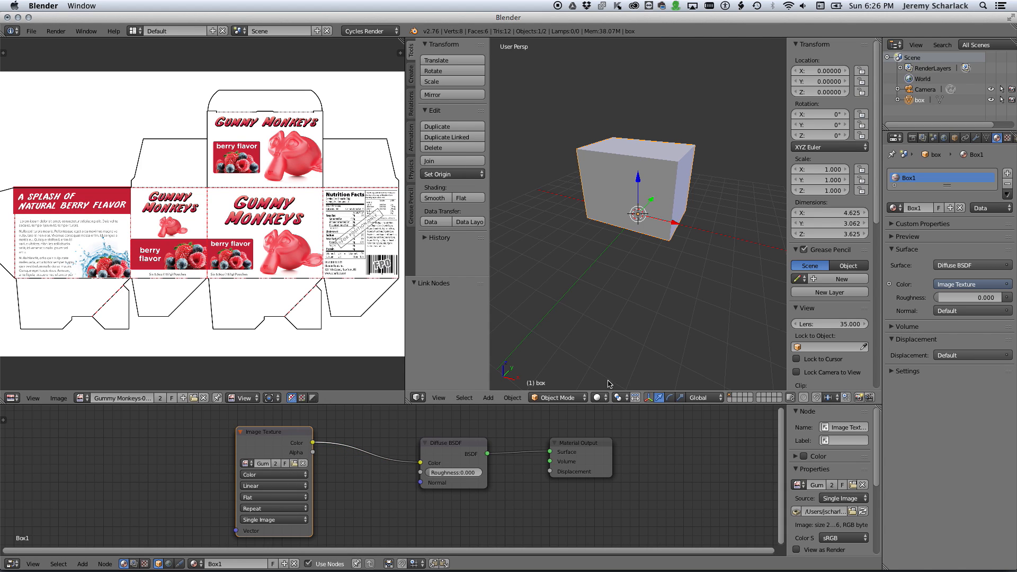
click(597, 397)
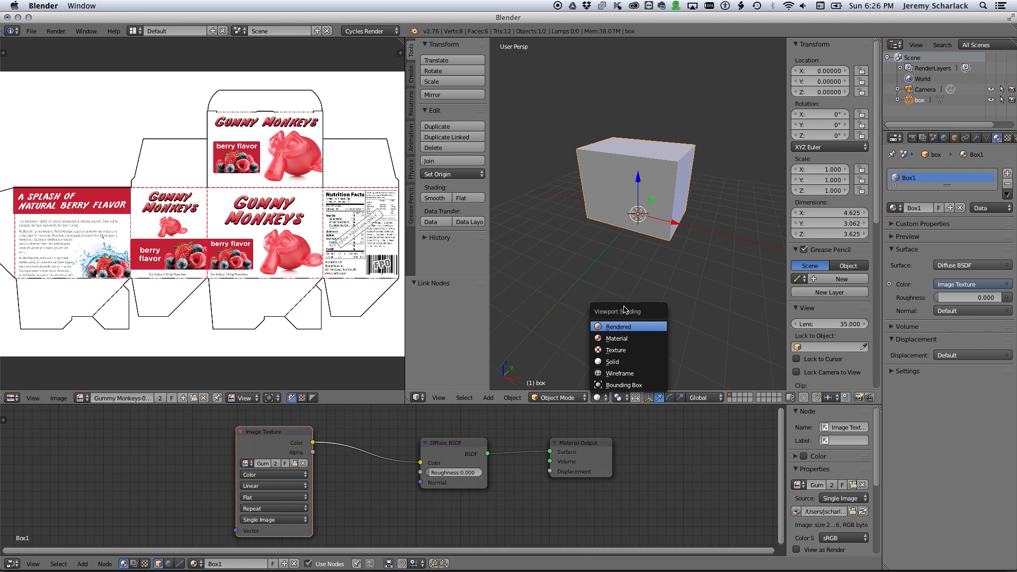
click(624, 339)
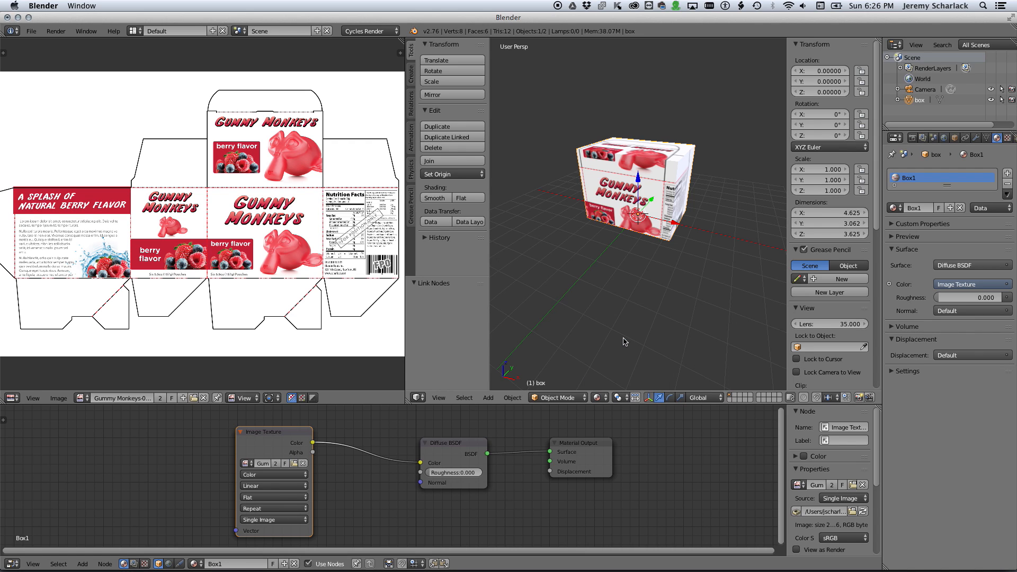
scroll(652, 263, up, 2)
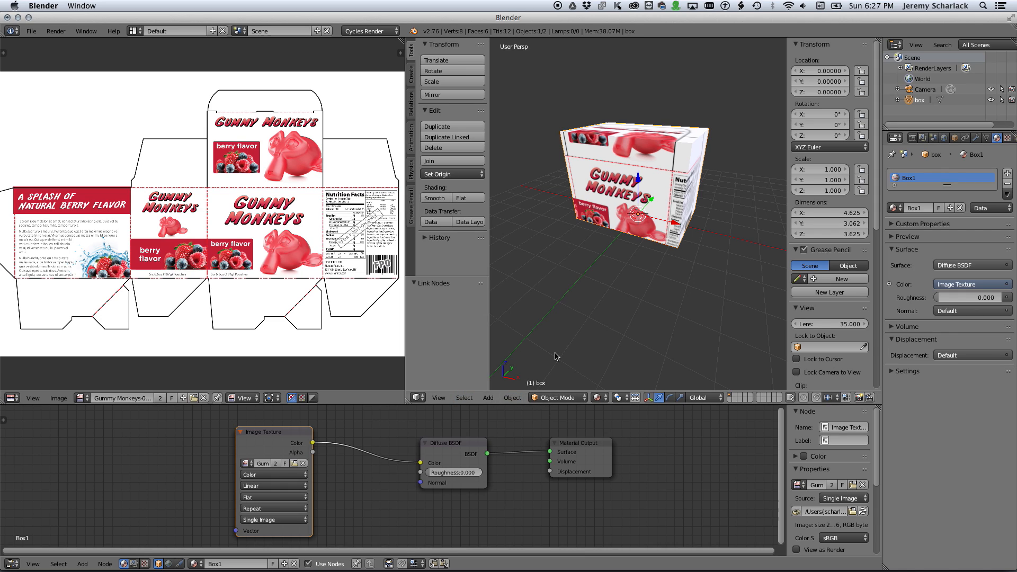
key(shift+space)
middle_drag(556, 350, 524, 349)
key(shift+space)
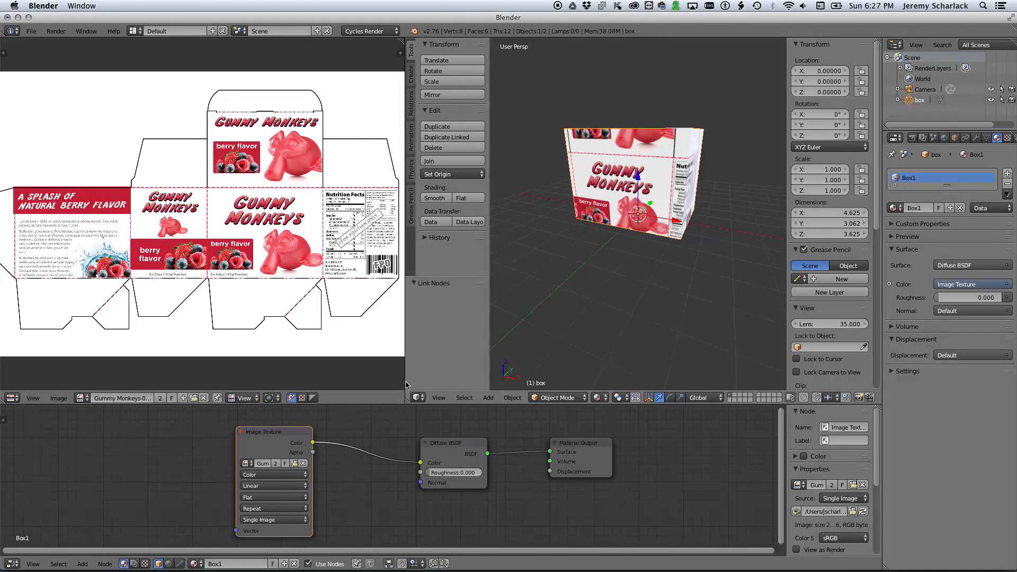
Put the box in Edit Mode and enlarge the UV and 3D view areas by shrinking the Node Editor.
key(Tab)
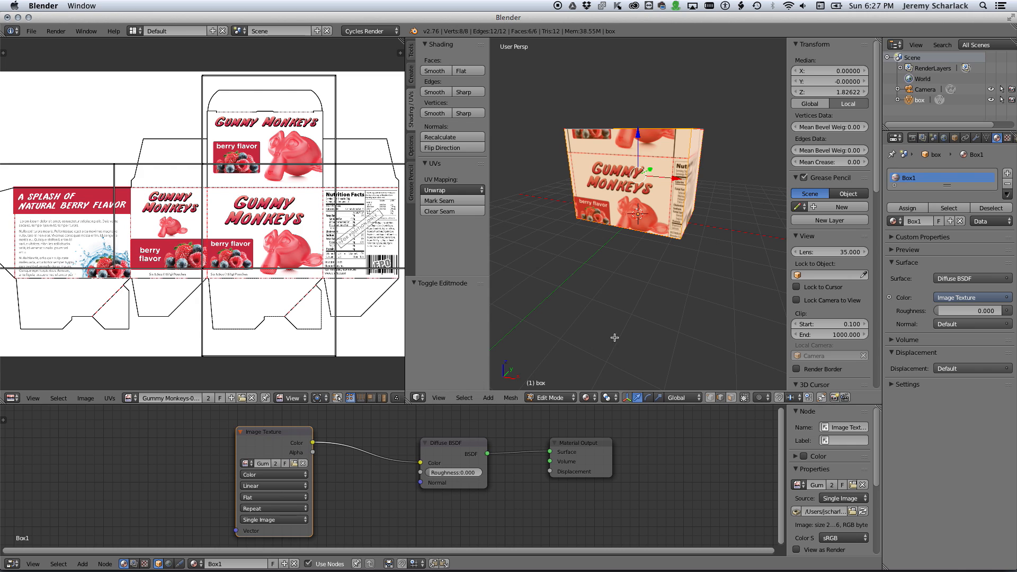
scroll(635, 327, up, 2)
drag(500, 404, 501, 457)
middle_drag(636, 310, 594, 317)
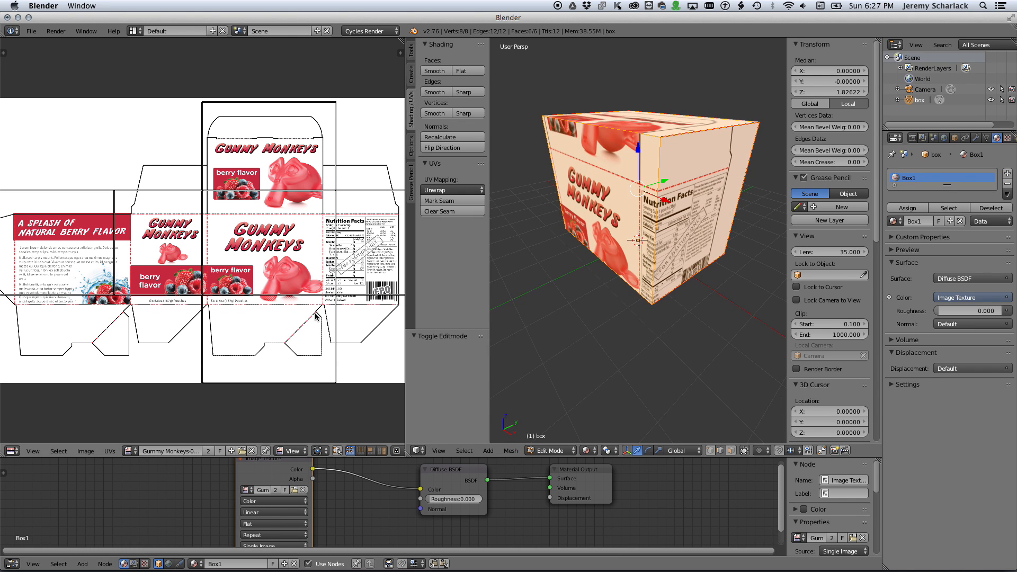
Select all UVs, scale them to about 0.953 and shift them so their lower edge nears the artwork's bottom fold line.
key(a)
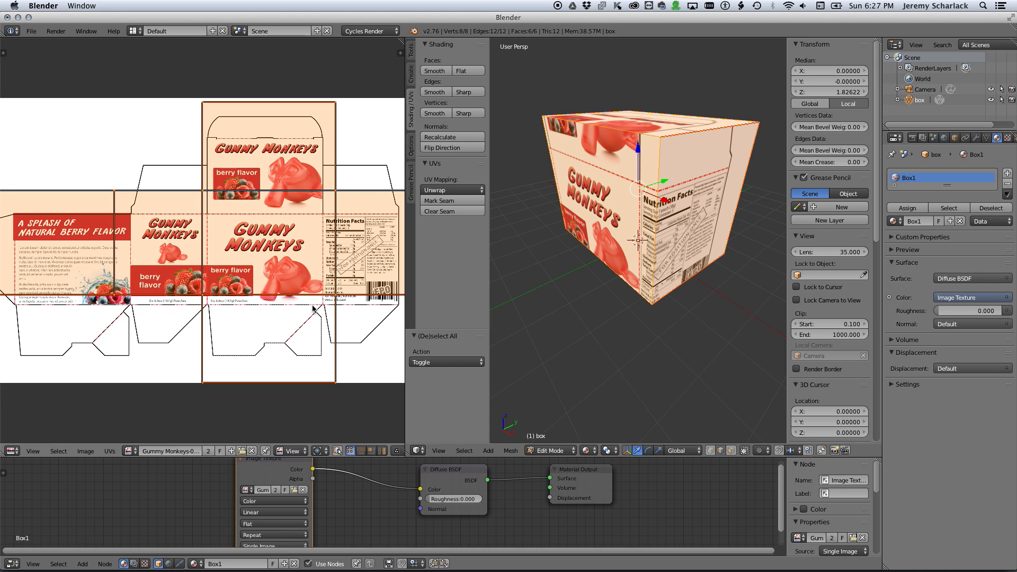
key(g)
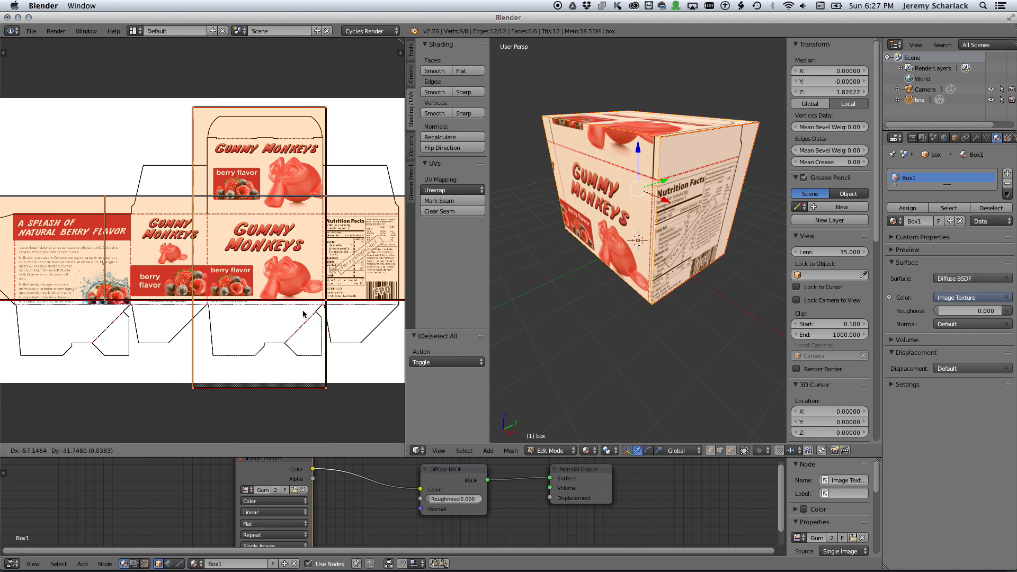
click(300, 315)
key(s)
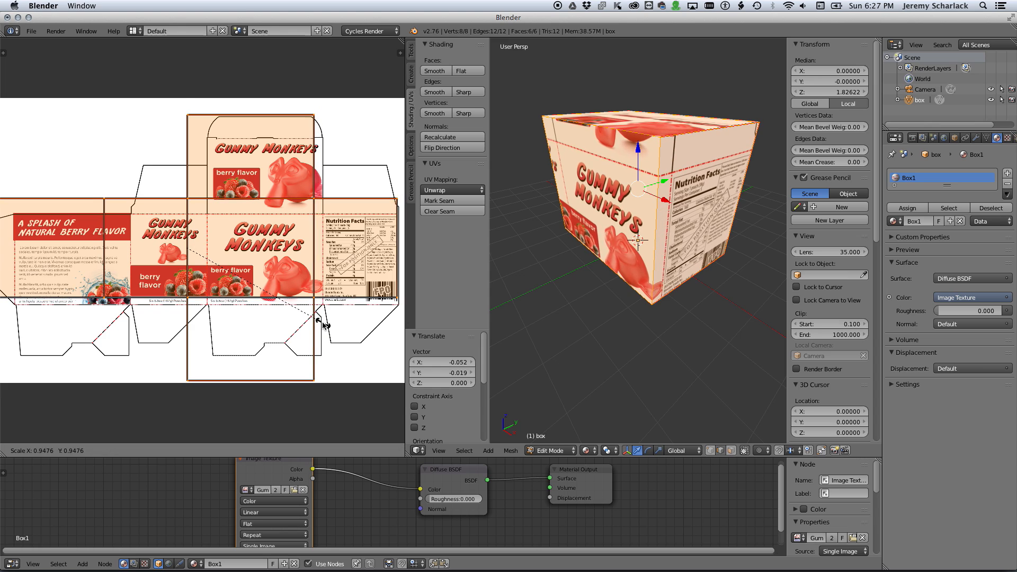
click(325, 323)
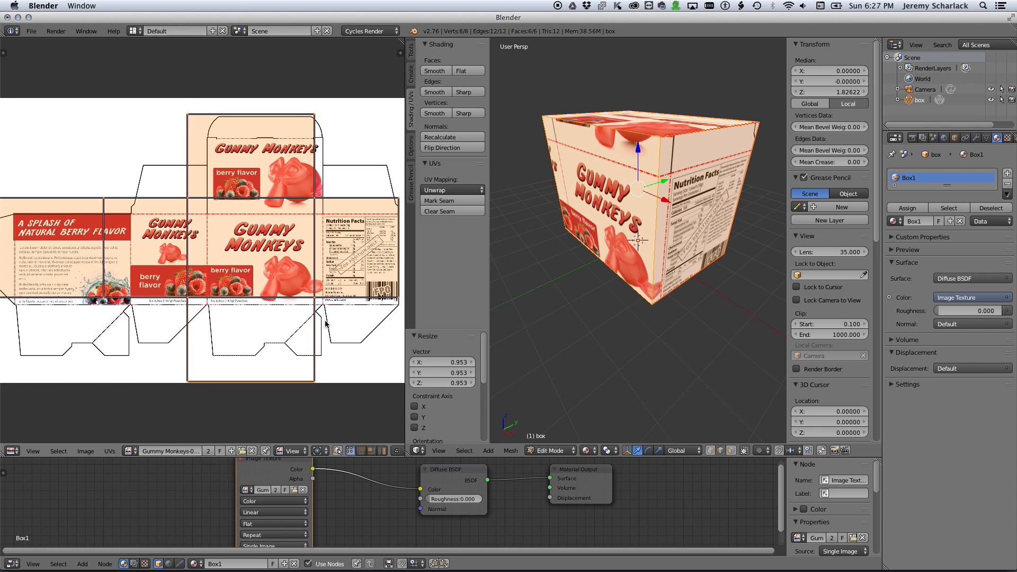
key(g)
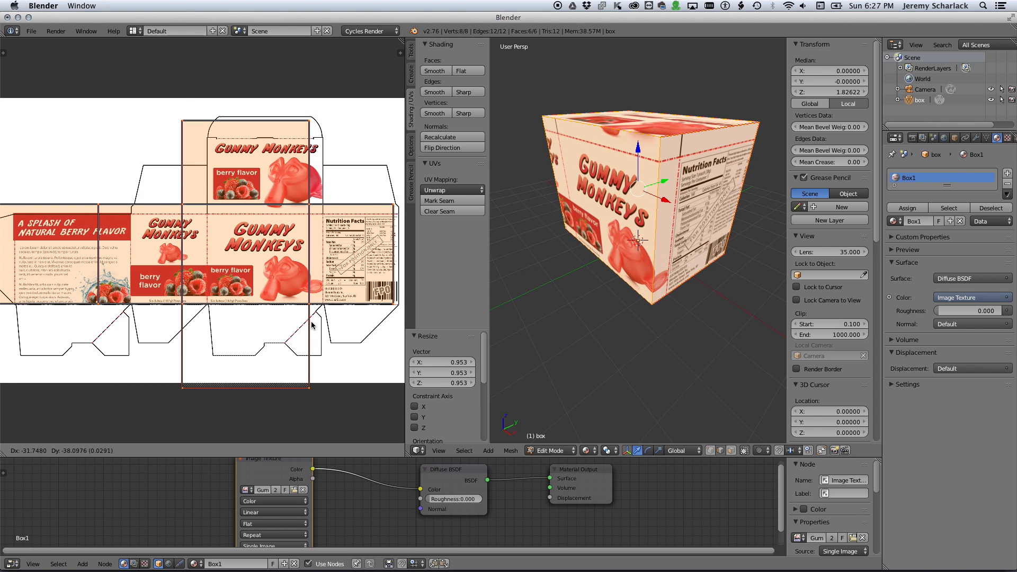
click(315, 321)
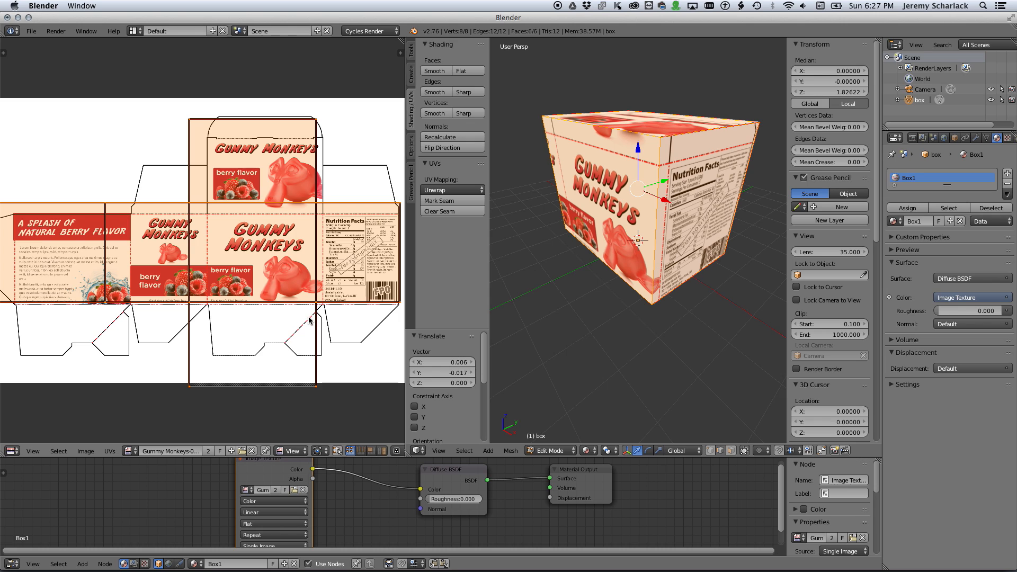
In a maximized UV editor, shift all UVs so the front panel's bottom-right corner meets the dieline corner, with the 2D cursor there.
key(shift+space)
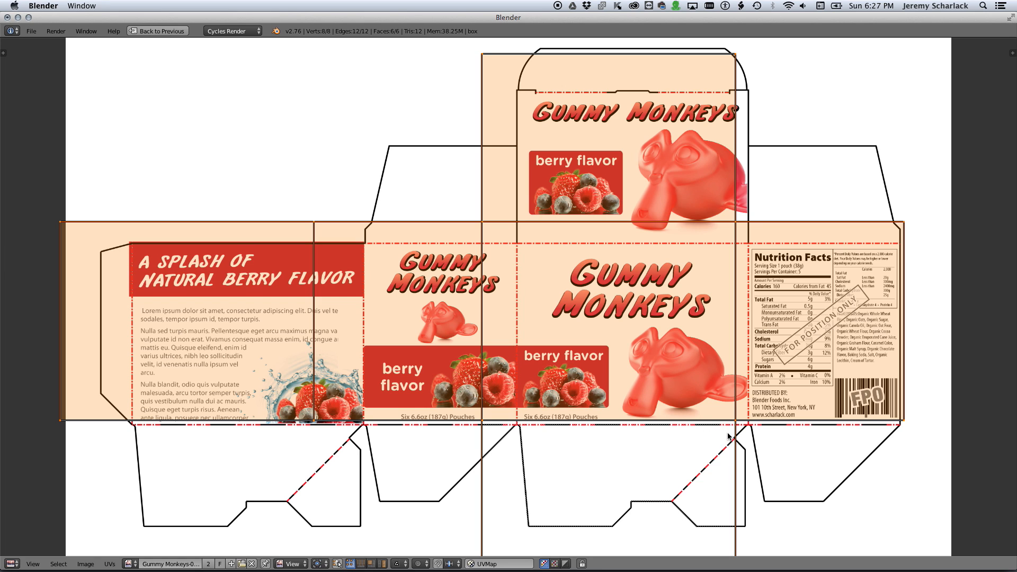
middle_drag(727, 433, 444, 309)
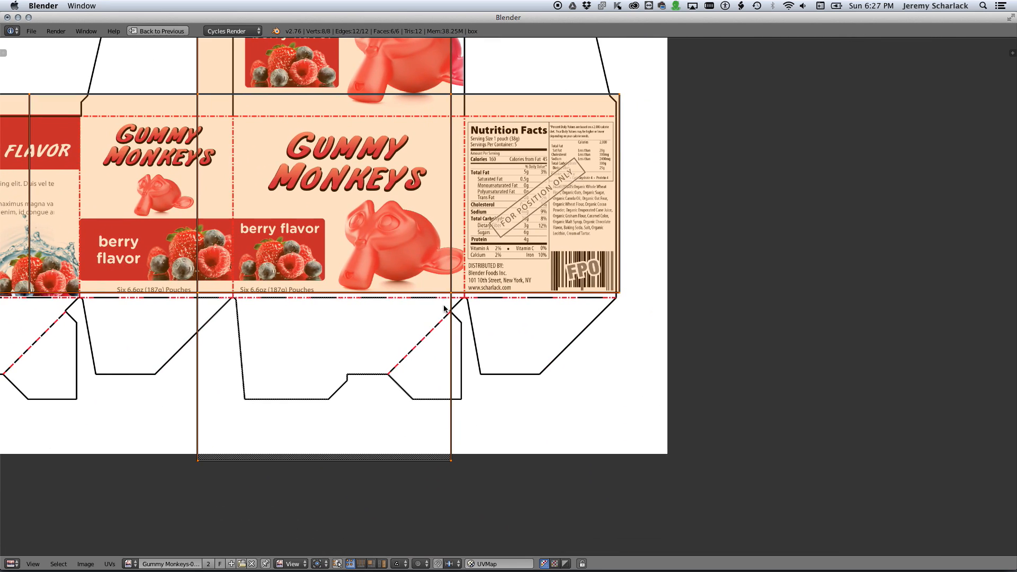
key(g)
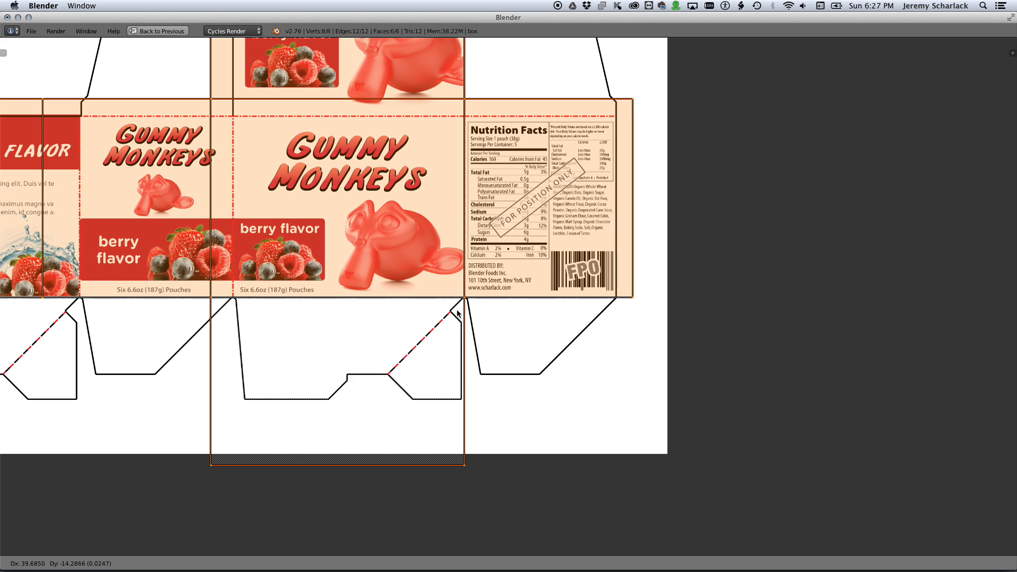
click(457, 313)
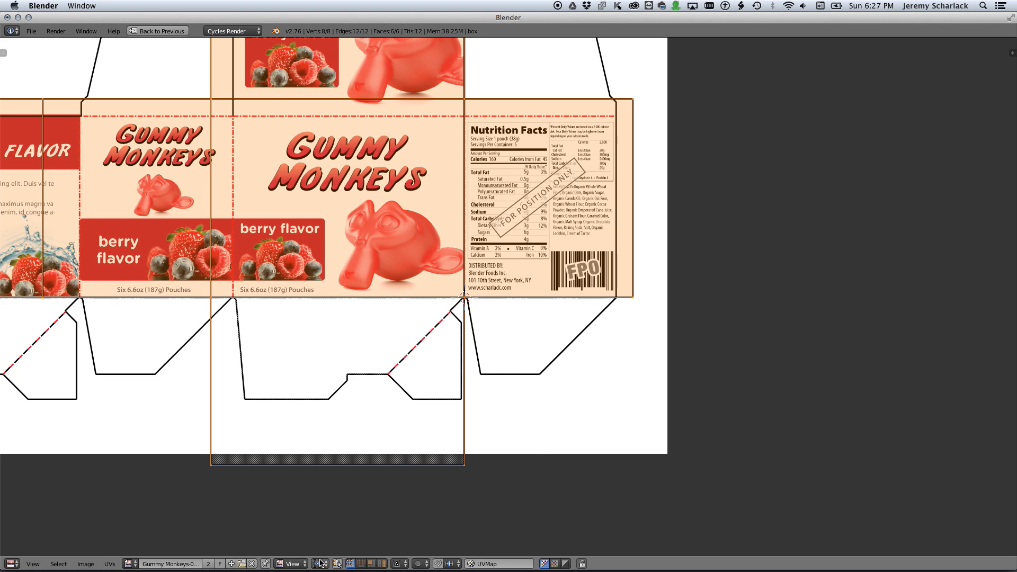
Set the pivot to 2D Cursor and scale all UVs uniformly to about 0.912 to match the artwork's panels.
click(320, 564)
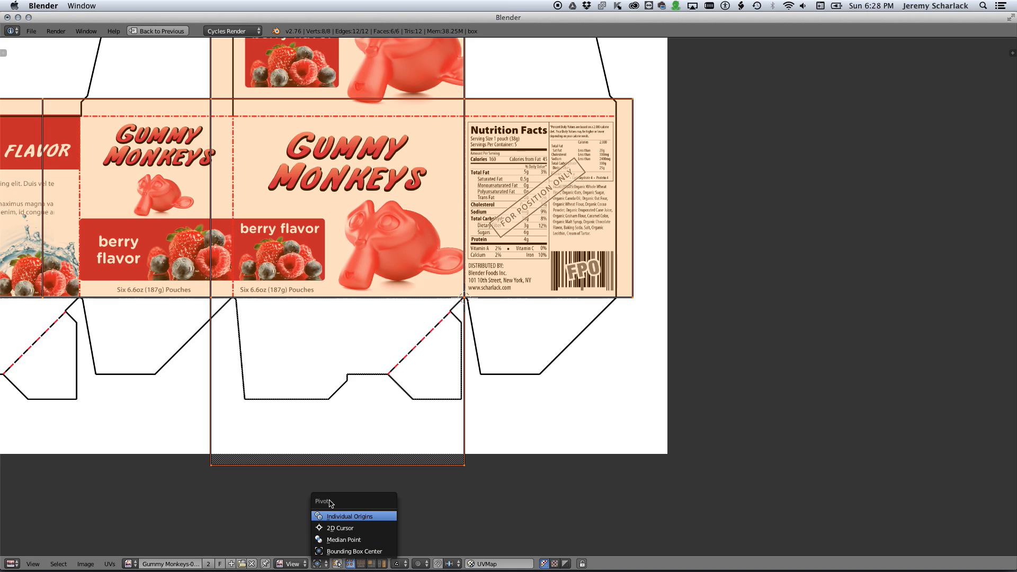
click(336, 528)
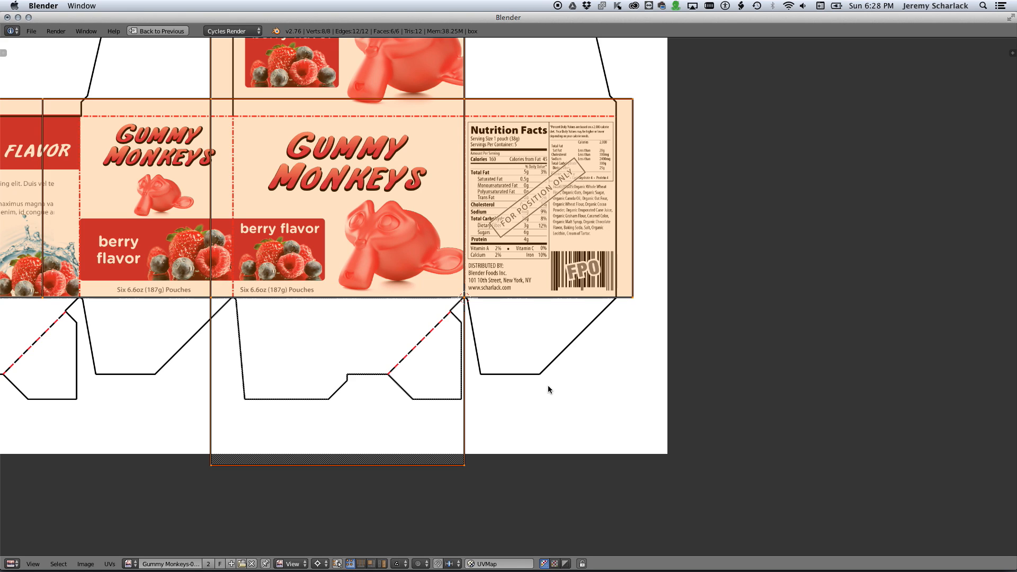
key(s)
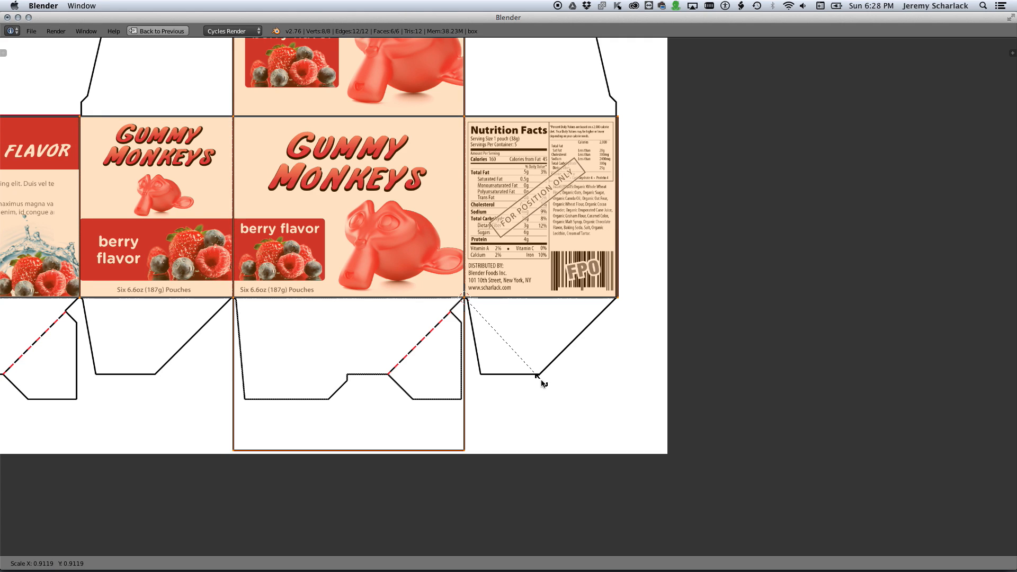
click(541, 382)
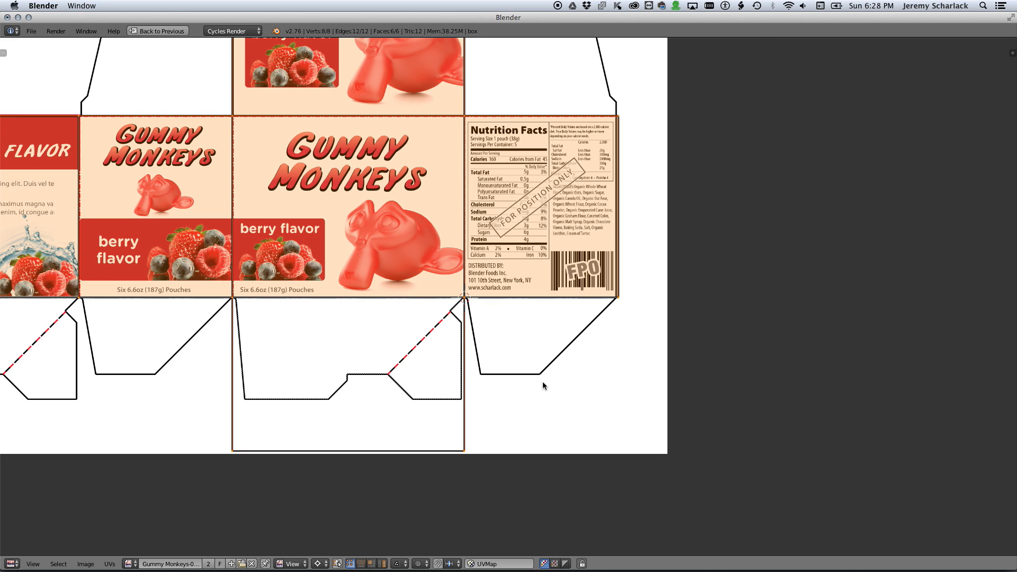
Nudge all UVs so the front panel's bottom-right corner sits exactly on the crossing of the dieline folds.
scroll(543, 381, up, 8)
middle_drag(408, 377, 780, 394)
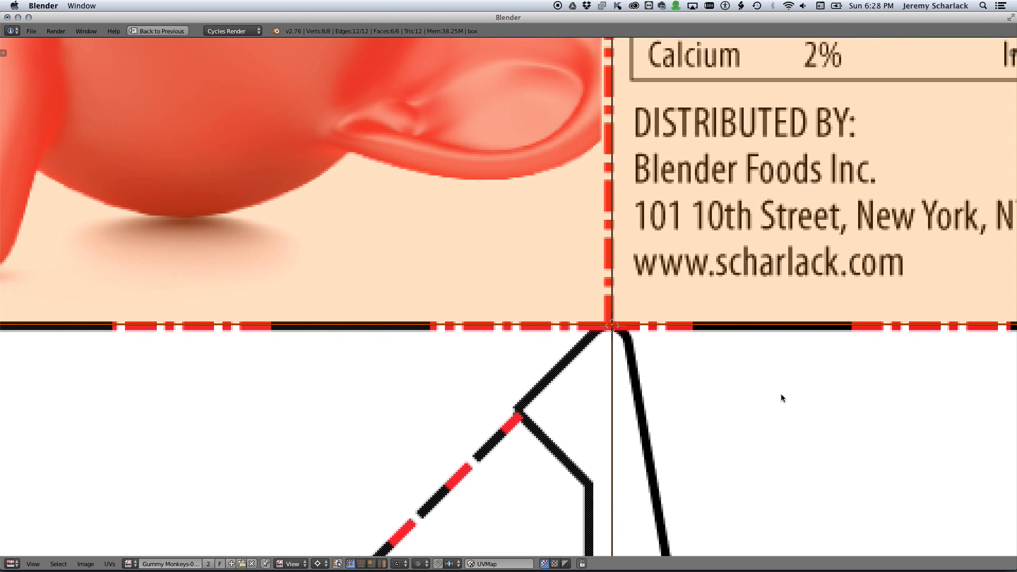
key(g)
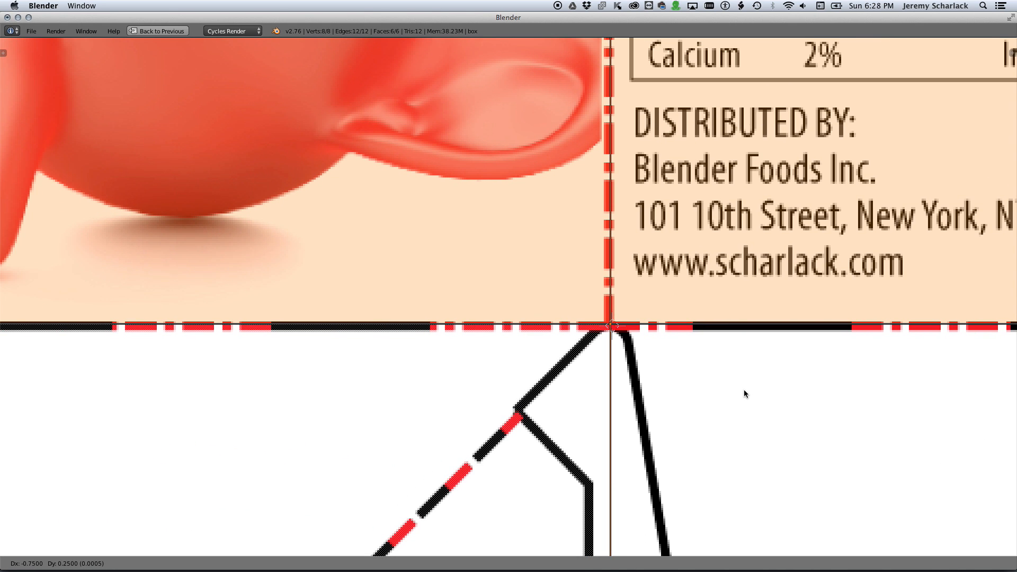
click(745, 392)
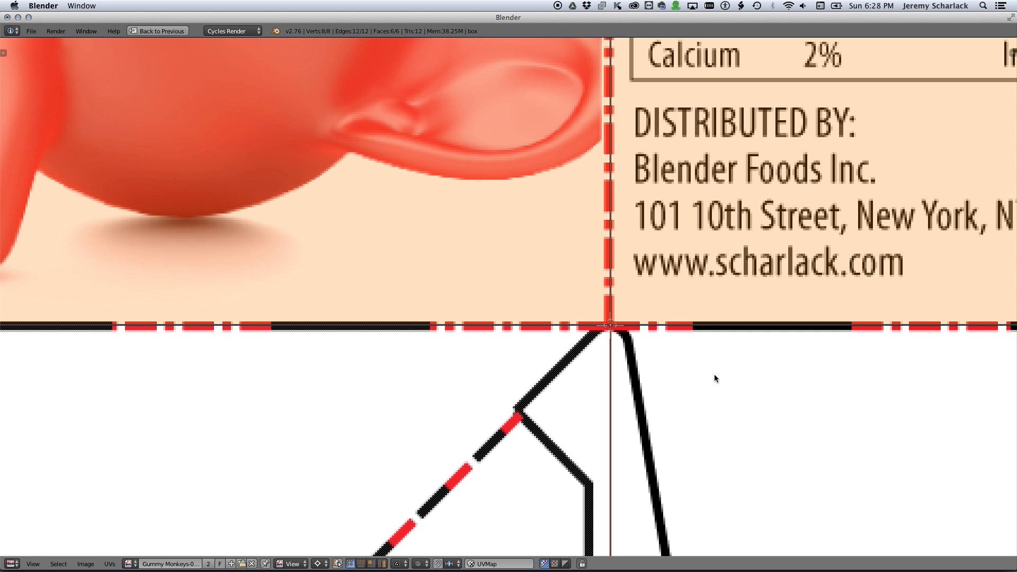
Stretch all UVs slightly along X from the 2D cursor so the panel widths match the dieline.
scroll(714, 374, down, 10)
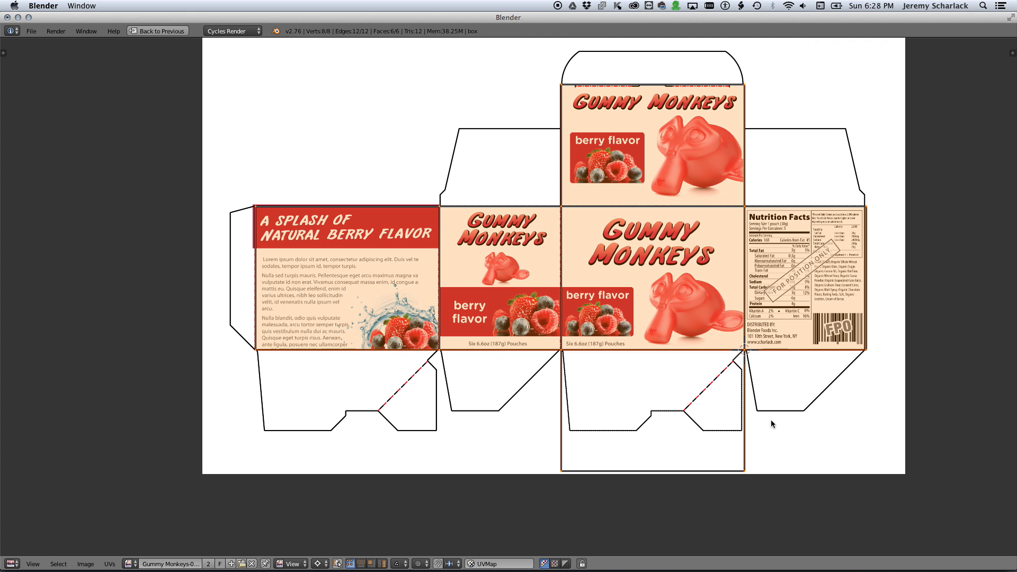
key(s)
key(x)
click(731, 388)
key(s)
key(x)
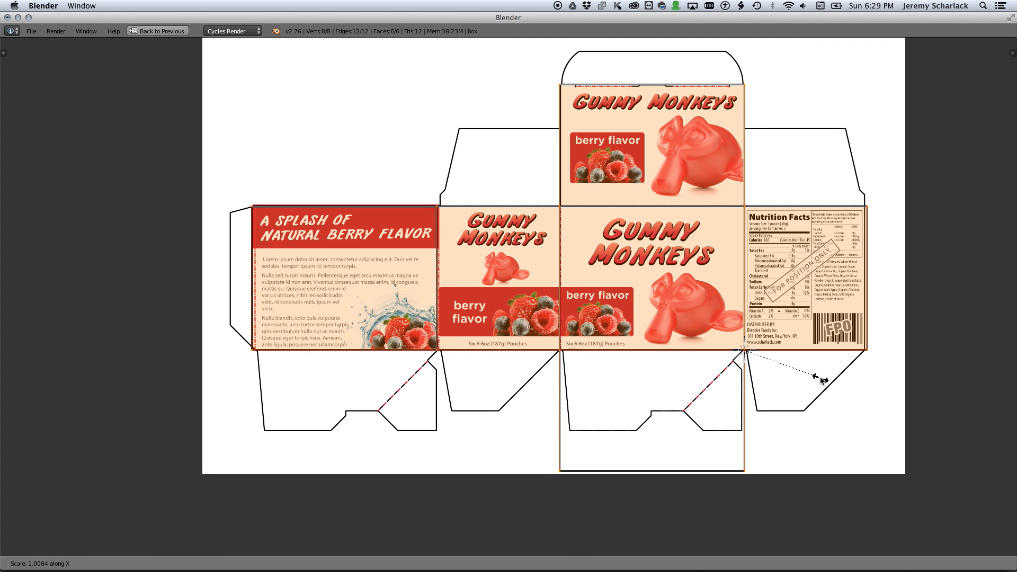
click(820, 375)
key(s)
key(x)
click(825, 380)
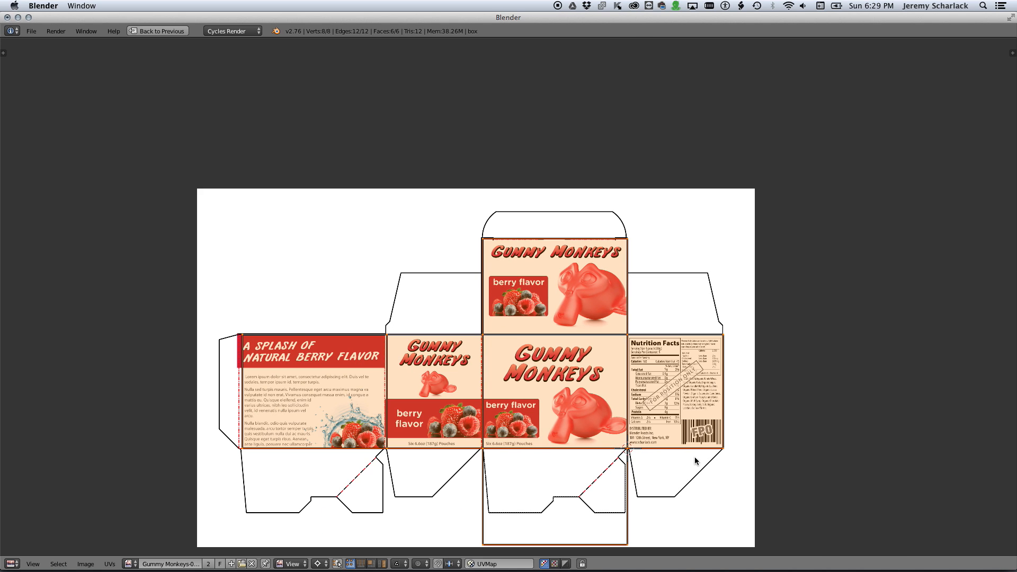
Box-select the UVs from the front panel's left fold outward to the back panel and shift them onto the dieline.
key(a)
key(b)
drag(216, 214, 496, 553)
key(g)
click(558, 482)
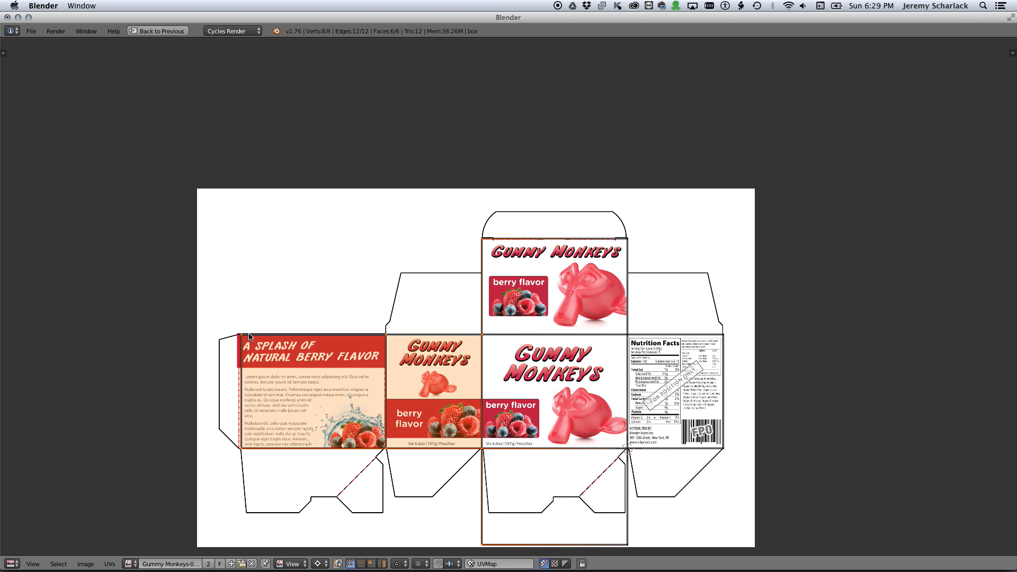
Select only the UVs on the back panel's outer left edge and move them onto the glue-flap fold line.
key(a)
key(b)
drag(209, 281, 253, 451)
key(g)
click(417, 347)
Select the top and bottom UVs between the back panel and the narrow side panel and move them onto their fold line.
scroll(417, 346, up, 2)
middle_drag(417, 347, 466, 222)
right_click(415, 203)
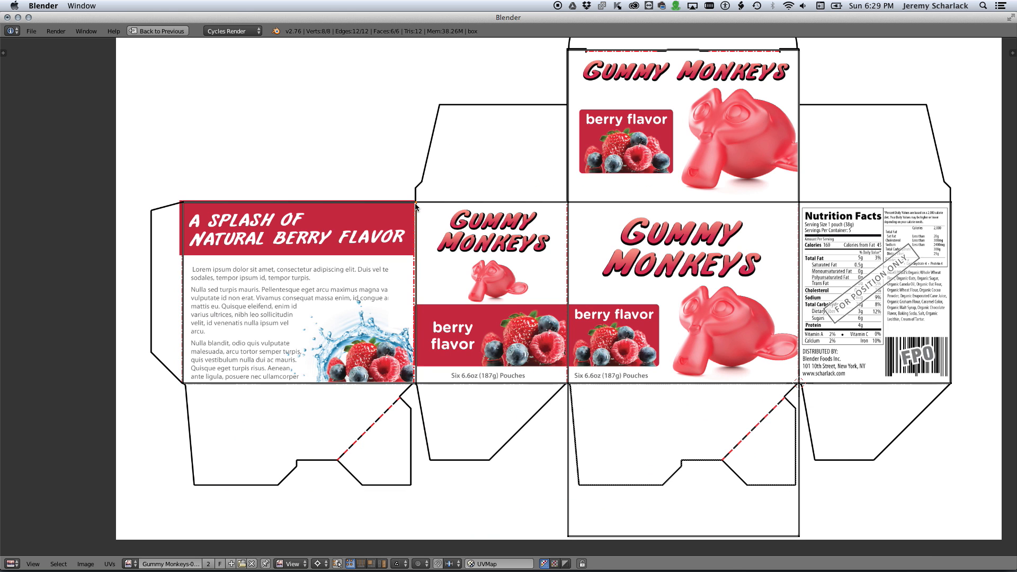
shift+right_click(416, 385)
key(g)
click(414, 384)
Box-select the UVs along the front panel's left fold and shift them about -0.0009 along X.
key(a)
key(b)
drag(558, 82, 593, 491)
scroll(612, 368, down, 1)
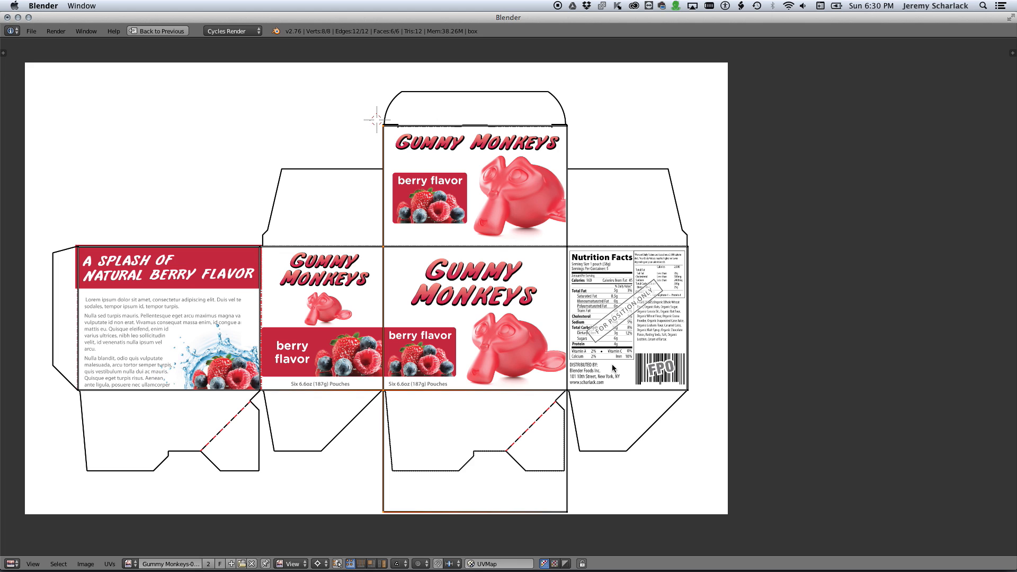
Return to the full layout and examine the artwork's fit on the 3D box, including in a maximized 3D view.
key(ctrl+Up)
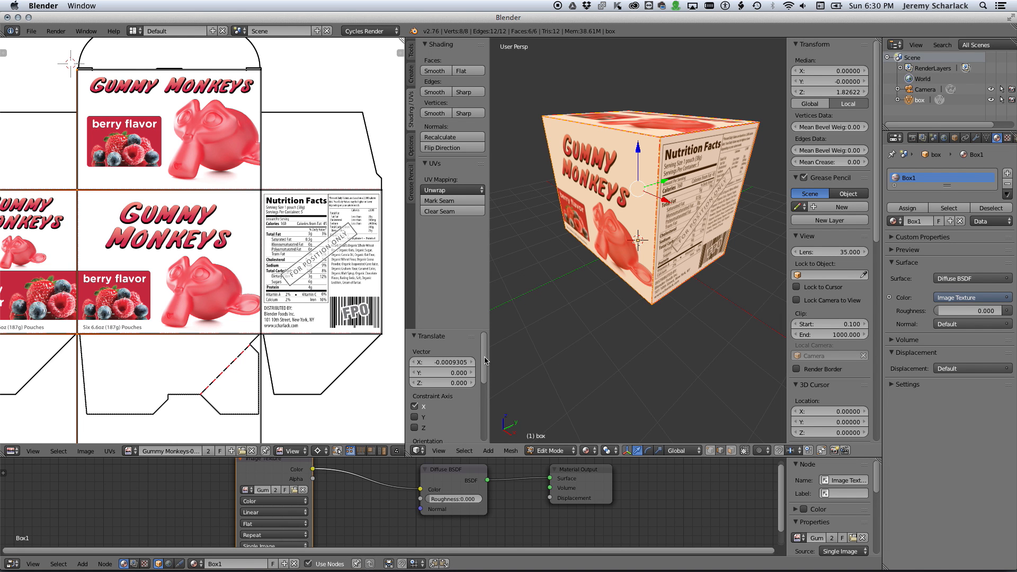
mouse_move(653, 226)
middle_down()
mouse_move(523, 255)
mouse_move(670, 130)
mouse_move(644, 232)
mouse_move(675, 231)
mouse_move(651, 242)
middle_up()
scroll(673, 243, up, 1)
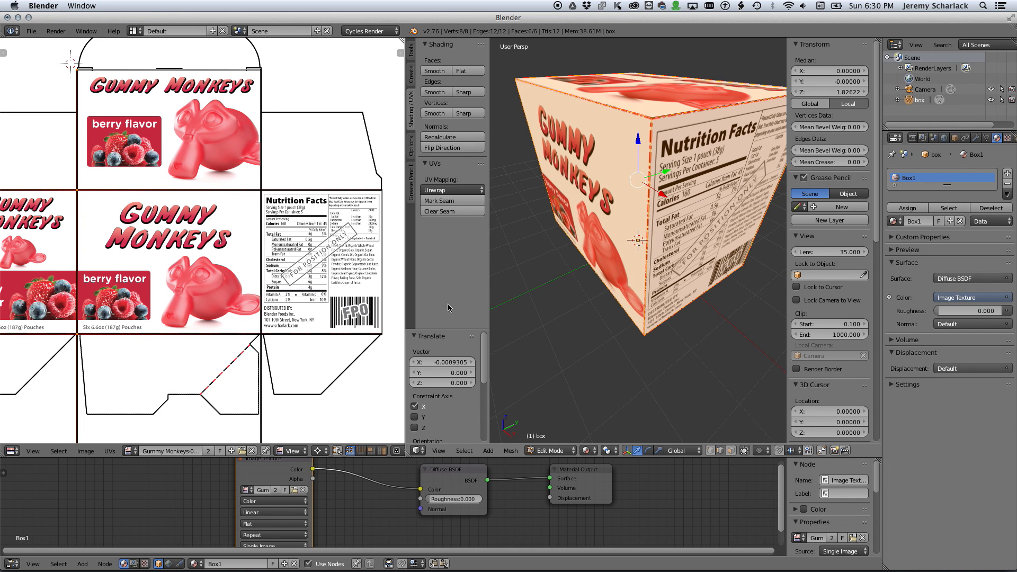
key(shift+space)
scroll(539, 288, down, 2)
scroll(540, 287, up, 1)
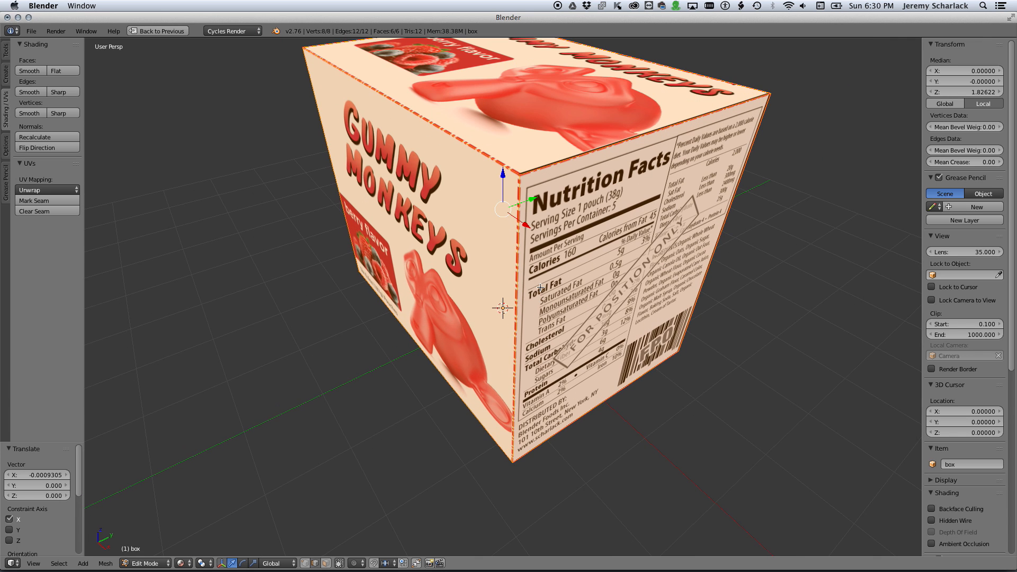
key(shift+space)
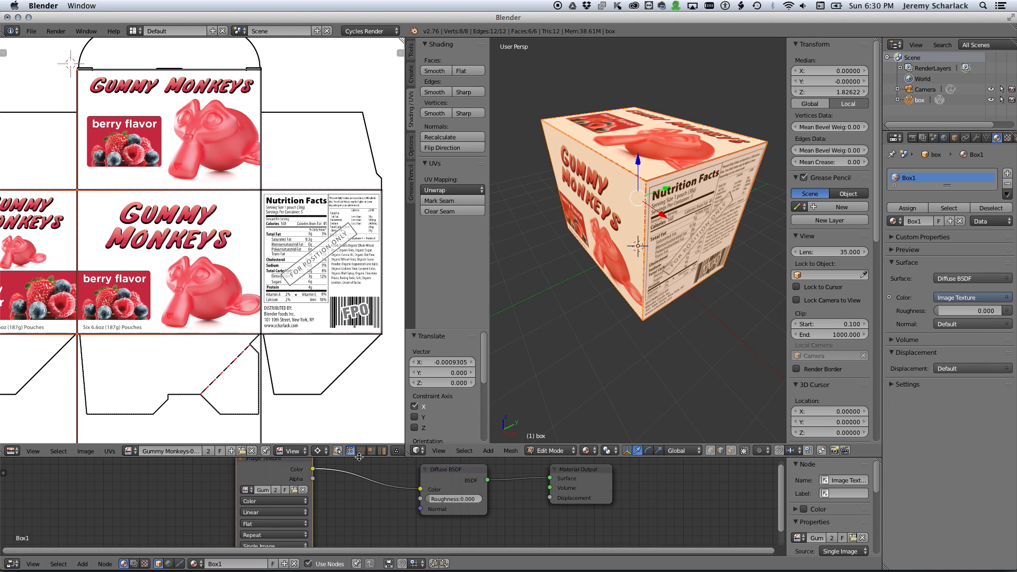
Enlarge the Node Editor, widen the Image Texture node, and unlink its Gummy Monkeys image.
drag(359, 457, 361, 395)
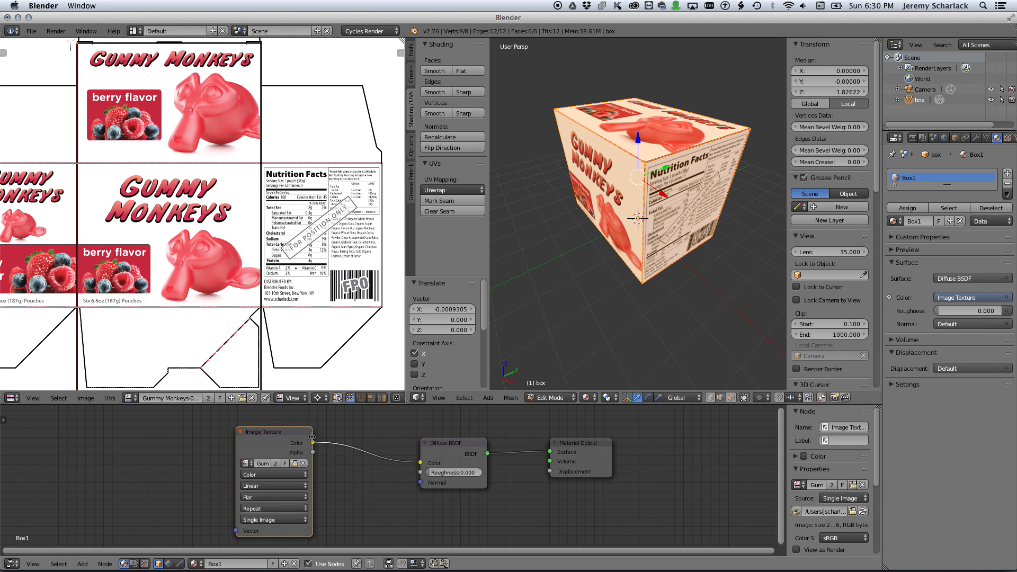
drag(236, 458, 226, 459)
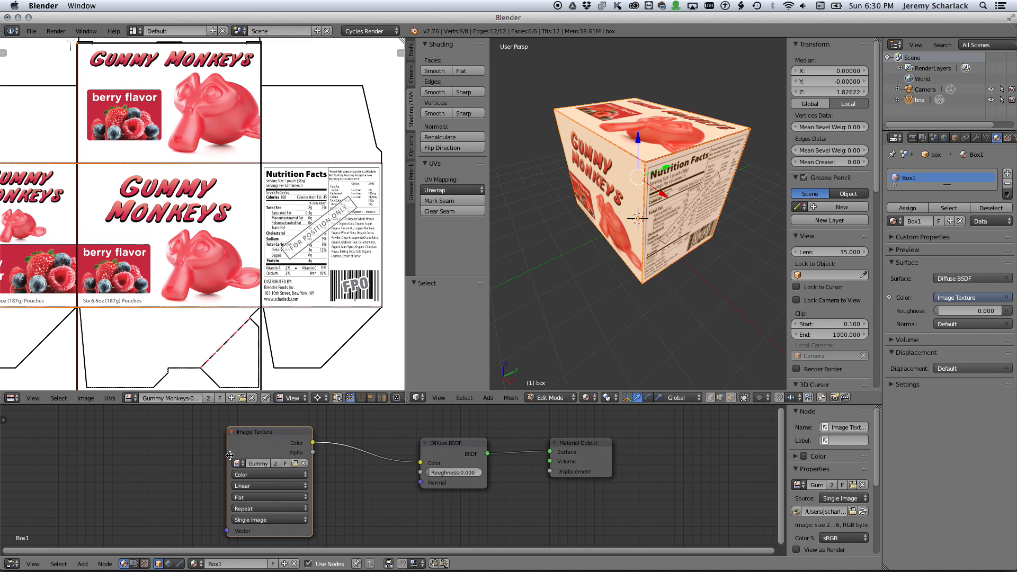
click(303, 463)
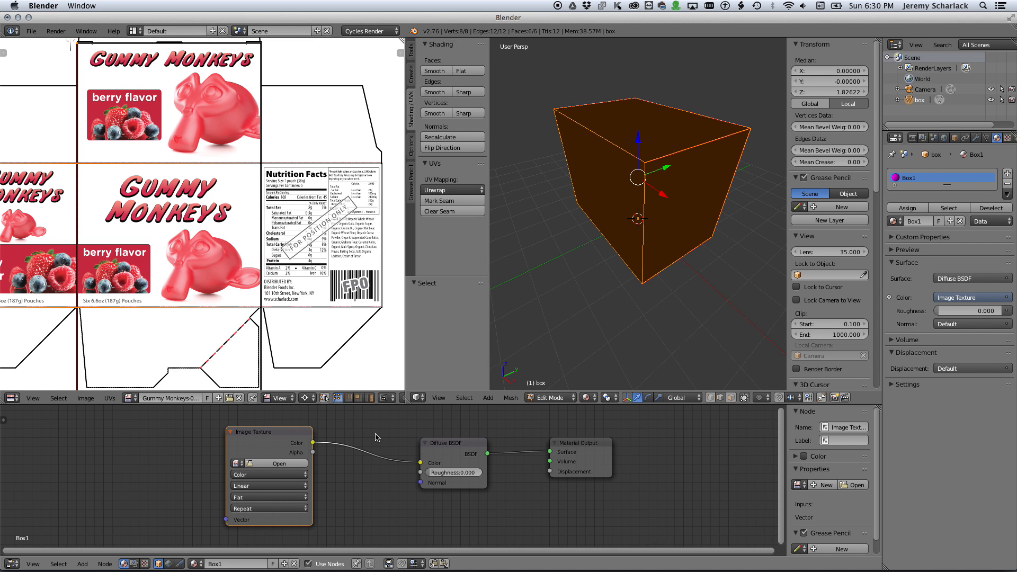
Switch to Illustrator and hide the dielines full and Measurements layers of the Gummy Monkeys artwork.
key(super+Tab)
key(super+Tab)
key(super+Tab)
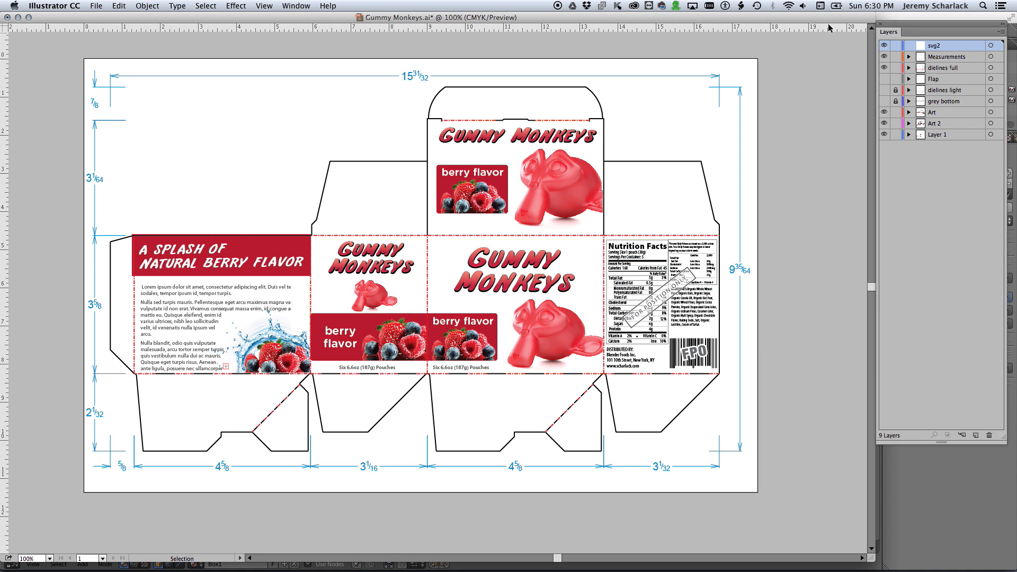
click(883, 67)
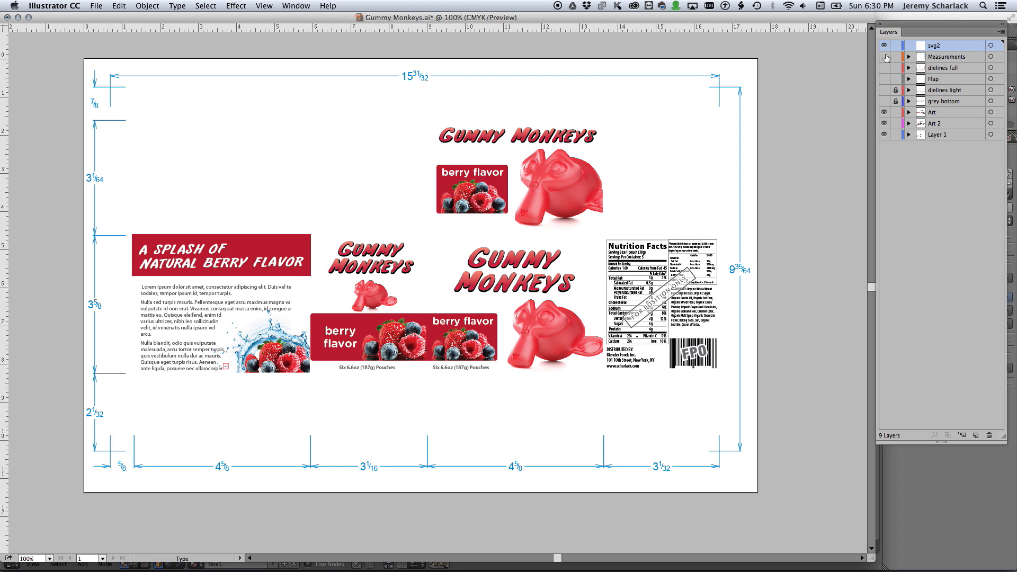
click(884, 57)
Export the artwork as PNG named "Gummy Monkeys no dies.png" to the Tutorial Dielines 2 folder with Use Artboards enabled.
click(95, 6)
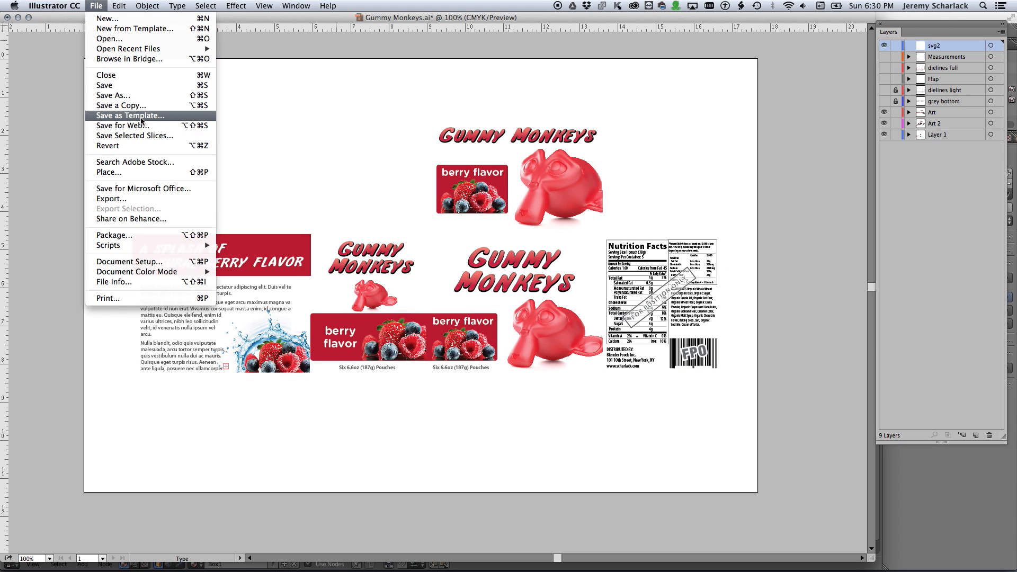
click(170, 199)
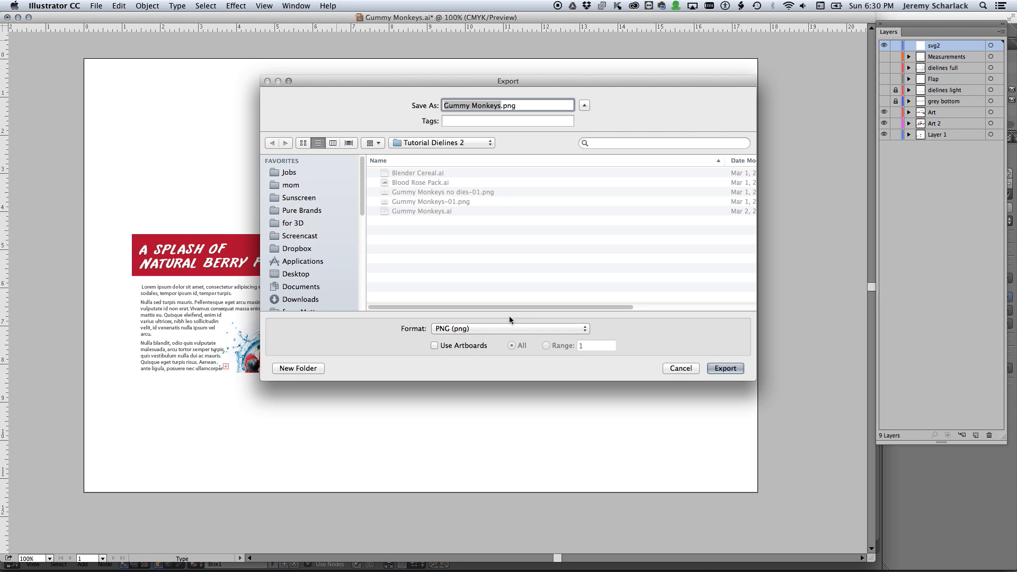
click(465, 345)
click(431, 193)
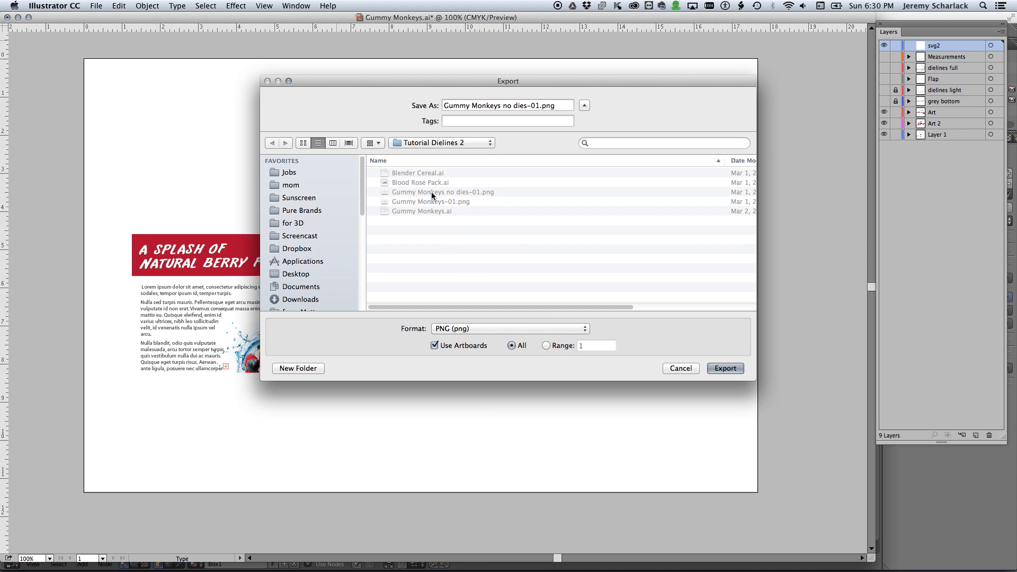
double_click(531, 108)
key(BackSpace)
key(BackSpace)
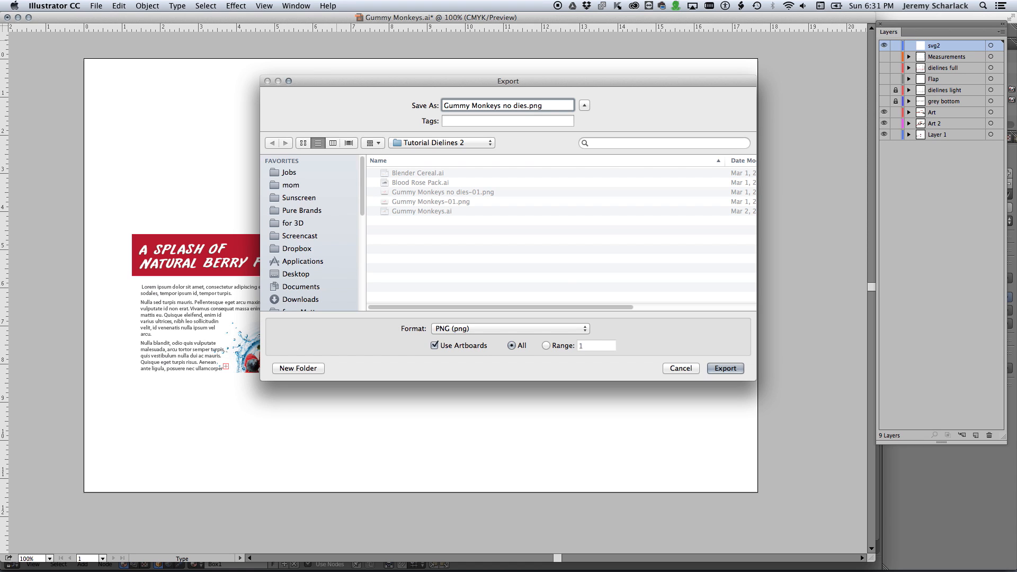
click(725, 368)
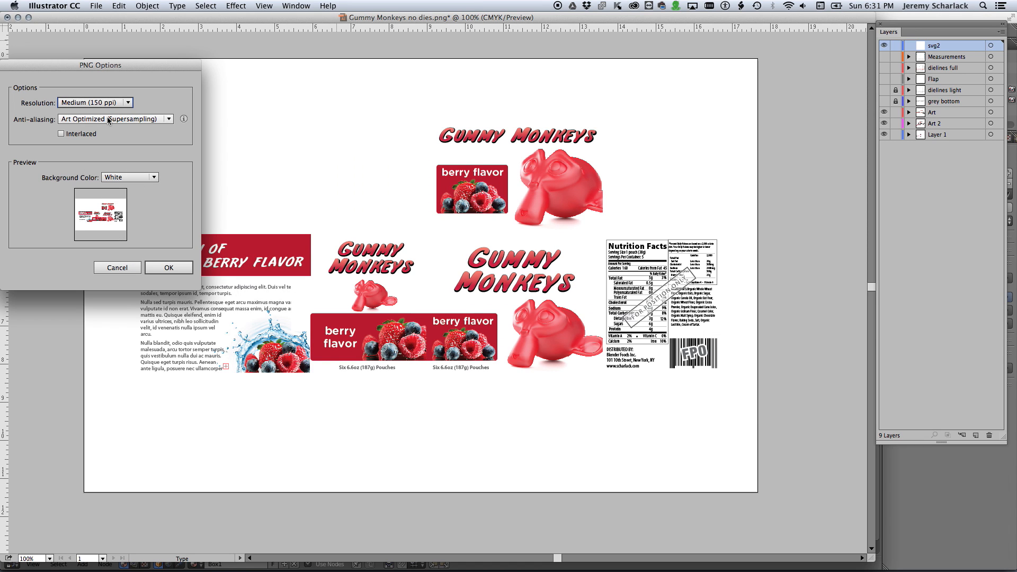
Confirm the PNG options at Medium (150 ppi) resolution and make the dielines full layer visible again.
click(122, 103)
click(100, 102)
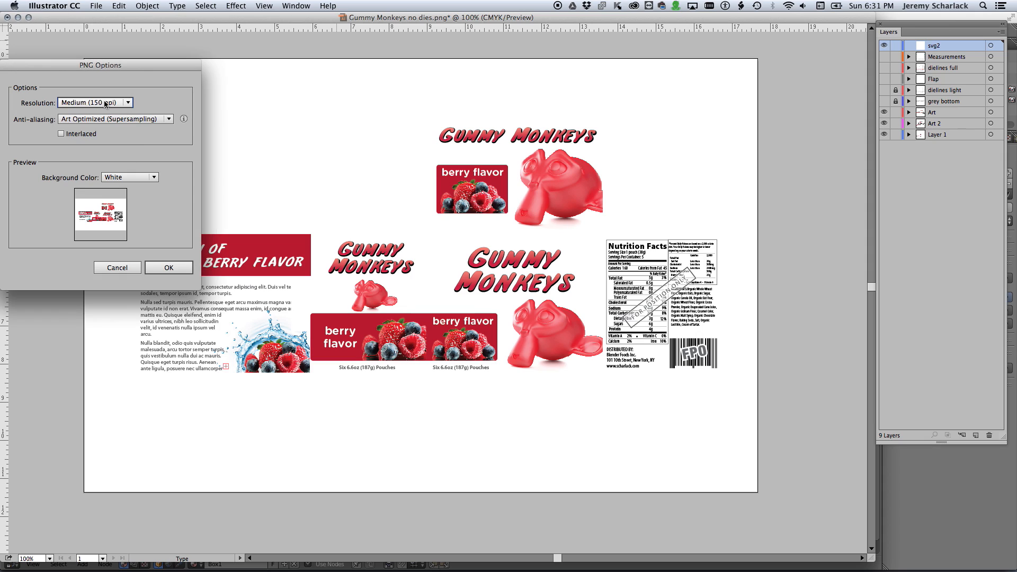
click(170, 269)
click(291, 145)
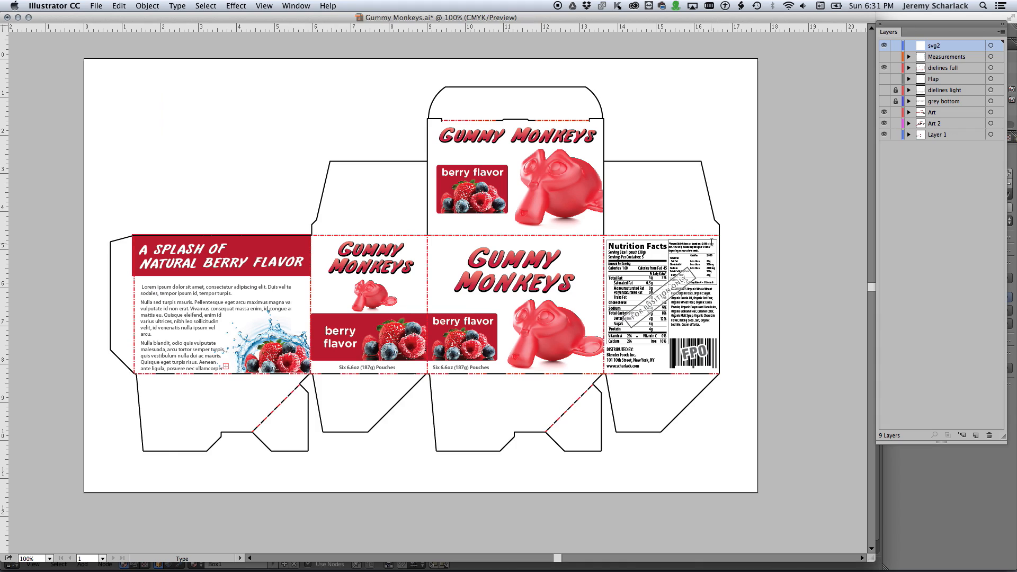
Switch to Blender and load "Gummy Monkeys no dies-01.png" from the Tutorial Dielines 2 folder into the Image Texture node.
key(super+Tab)
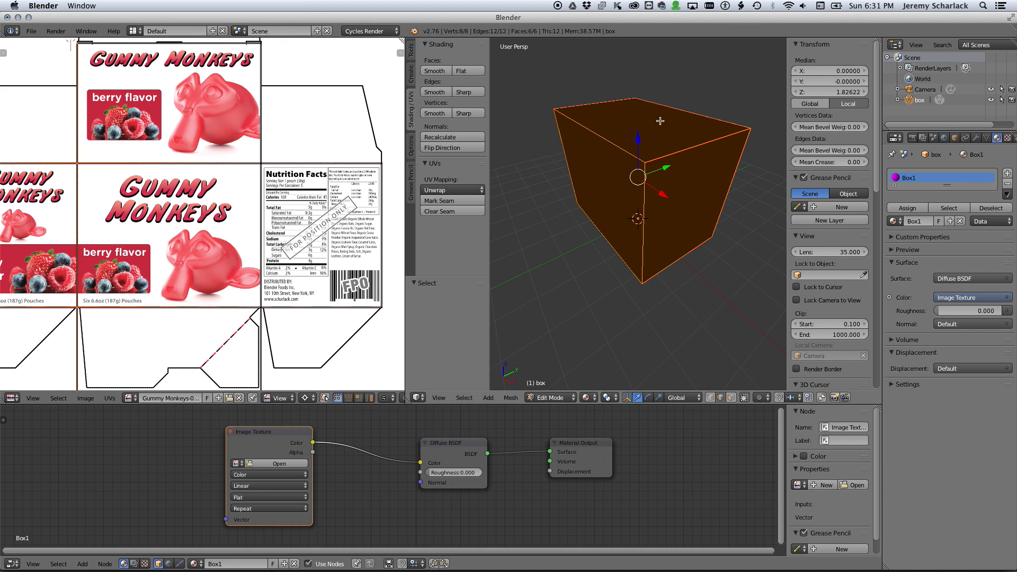
click(279, 464)
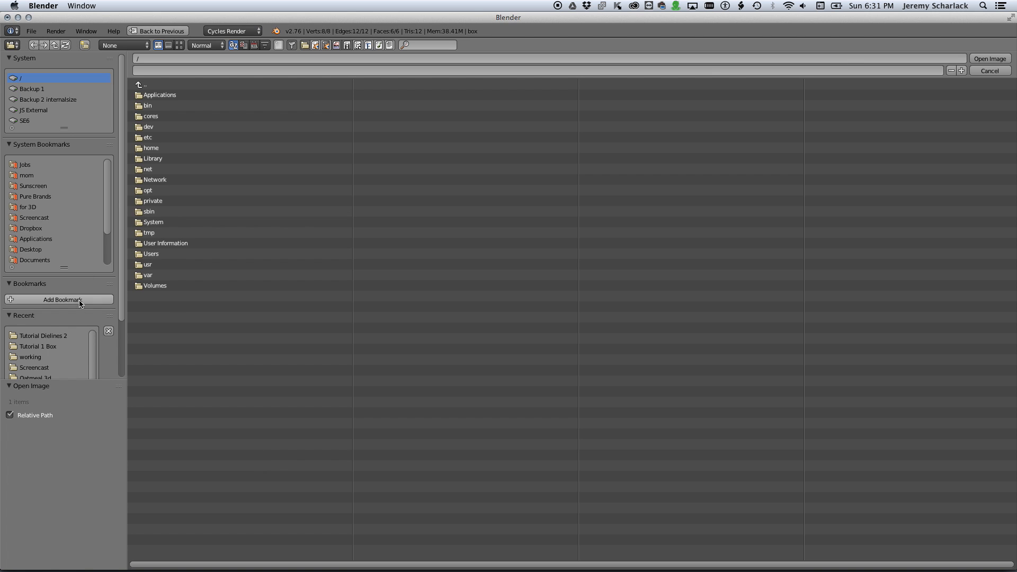
click(76, 335)
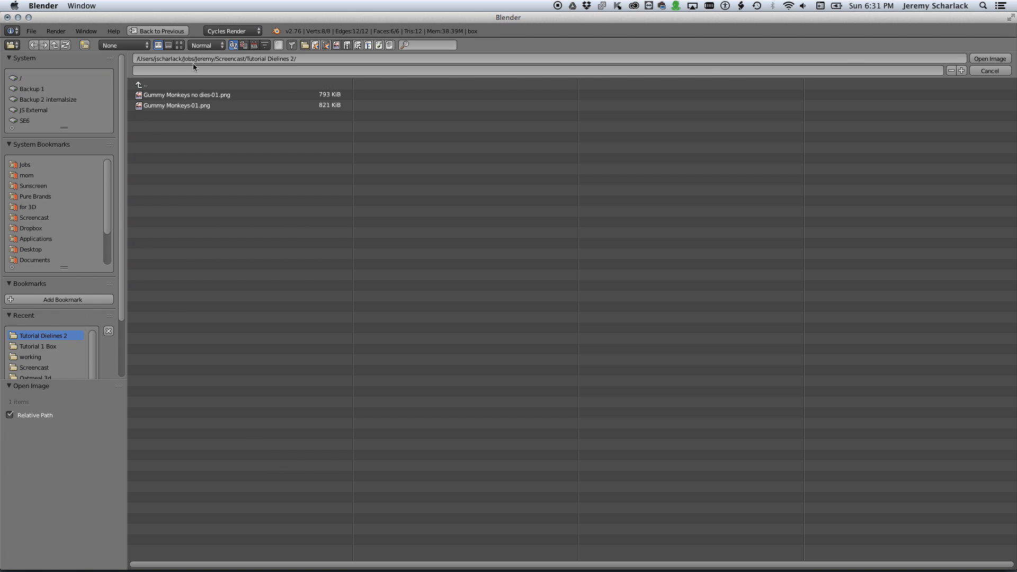
click(203, 97)
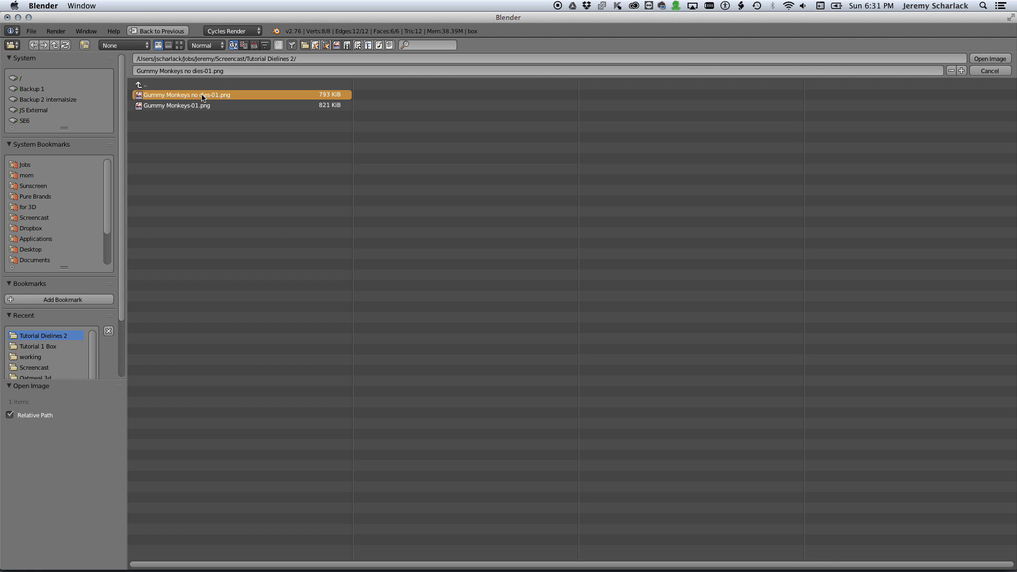
double_click(203, 97)
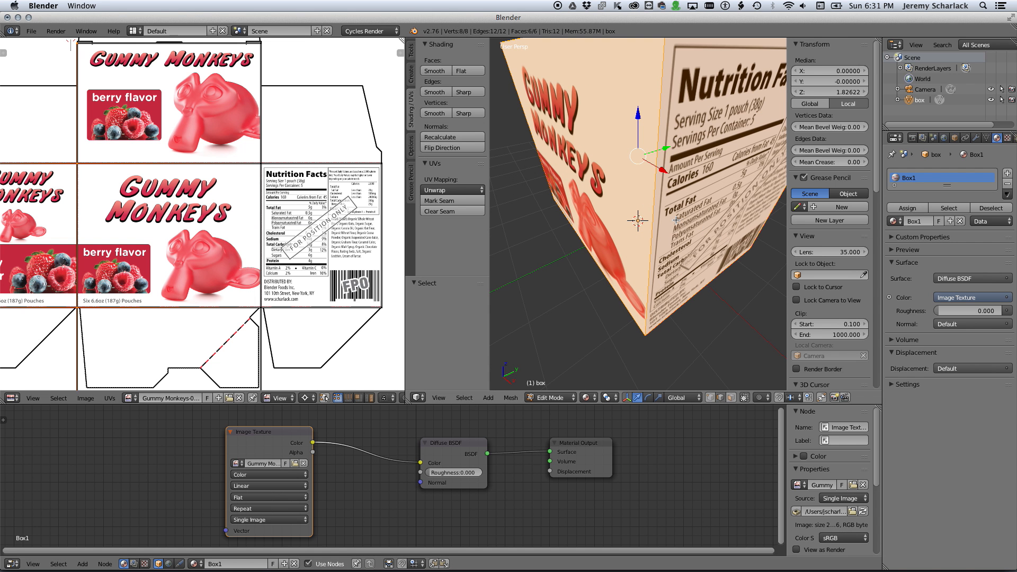
scroll(676, 220, down, 6)
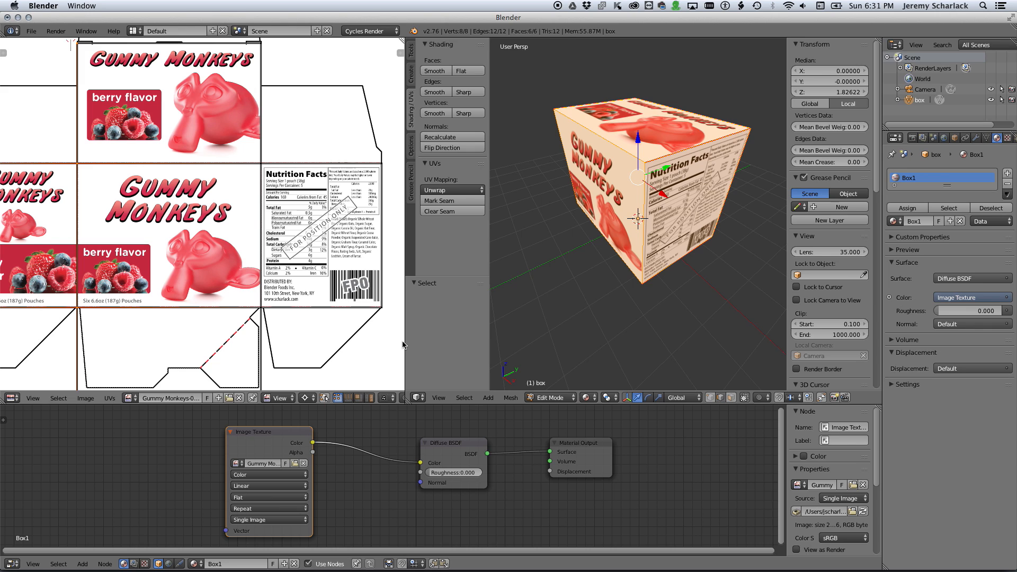
Put the box in Object Mode and inspect its new artwork in a maximized 3D view.
key(shift+space)
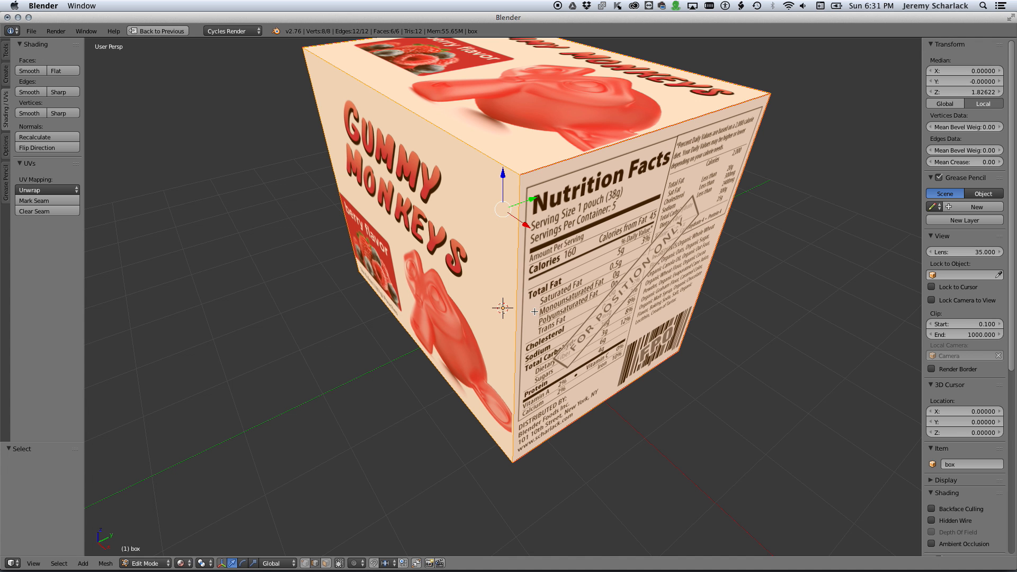
middle_drag(536, 309, 547, 288)
key(Tab)
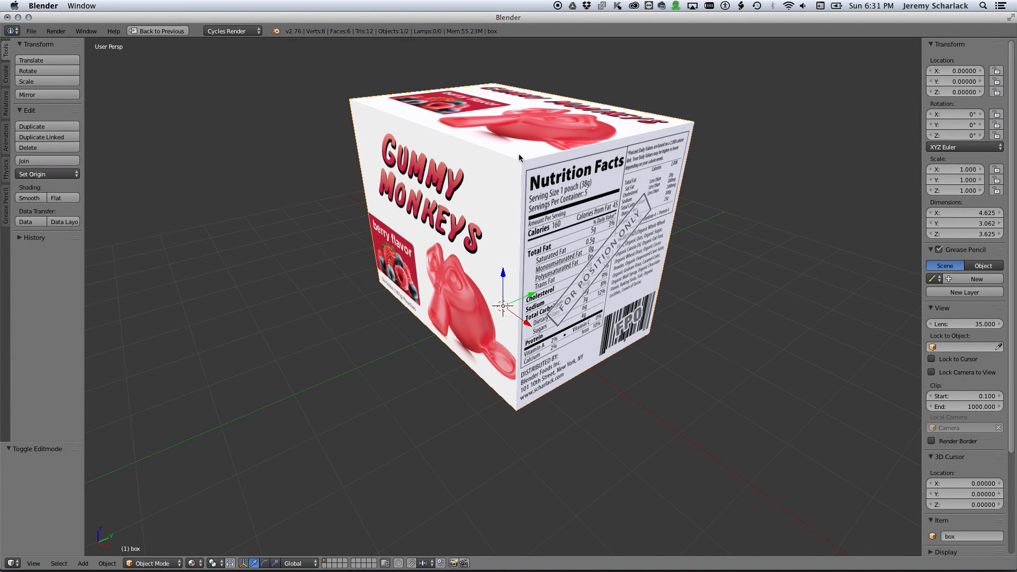
middle_drag(526, 194, 536, 252)
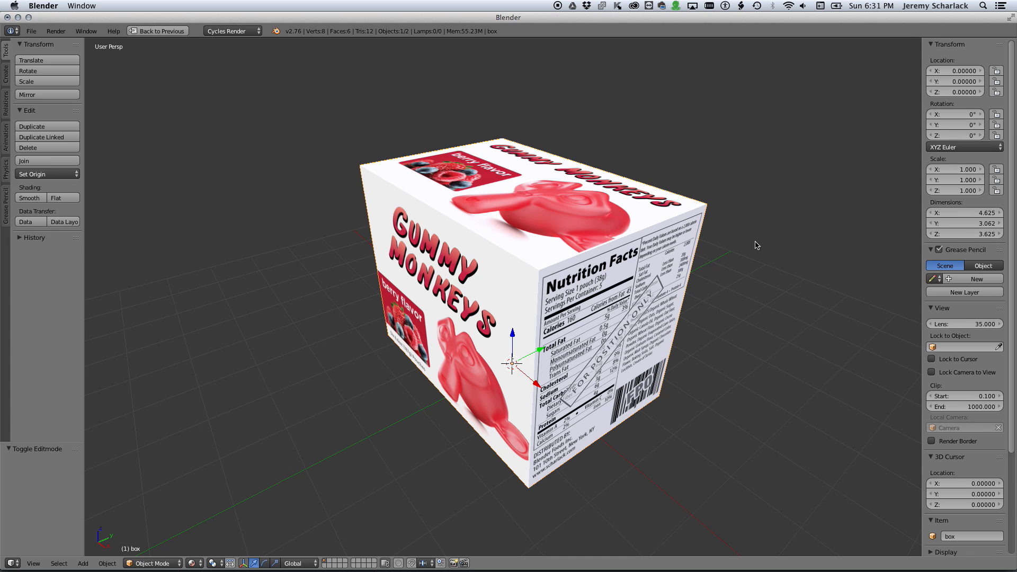
key(Tab)
key(Tab)
key(ctrl+Up)
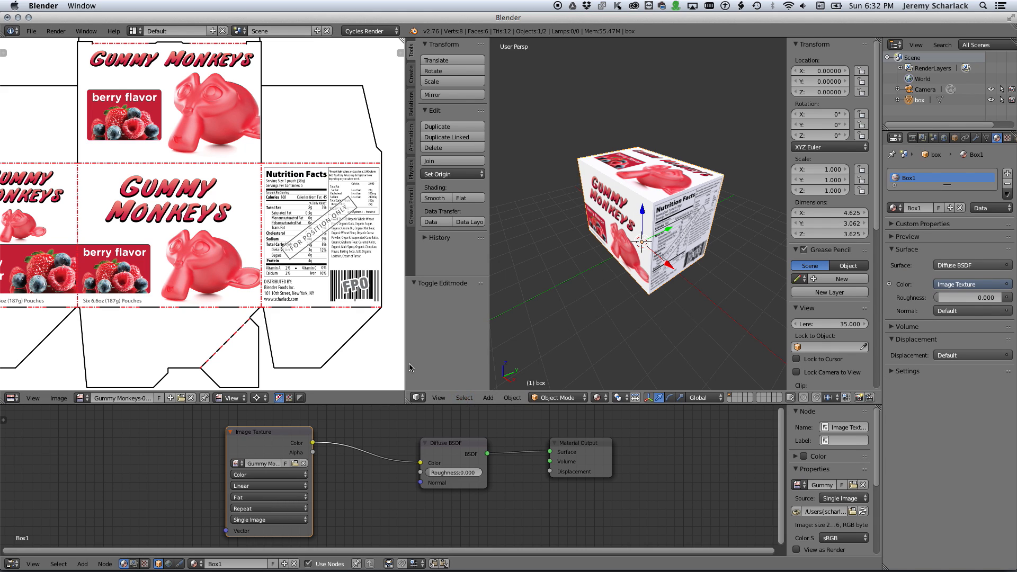
Enlarge the 3D view within the layout and add a Bevel modifier to the box.
drag(404, 364, 291, 365)
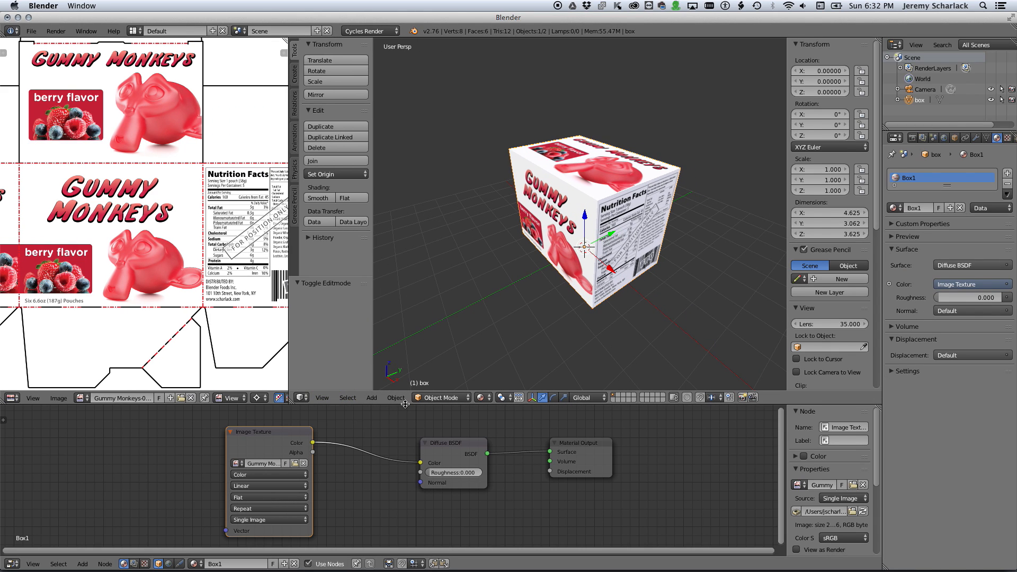
drag(405, 404, 398, 433)
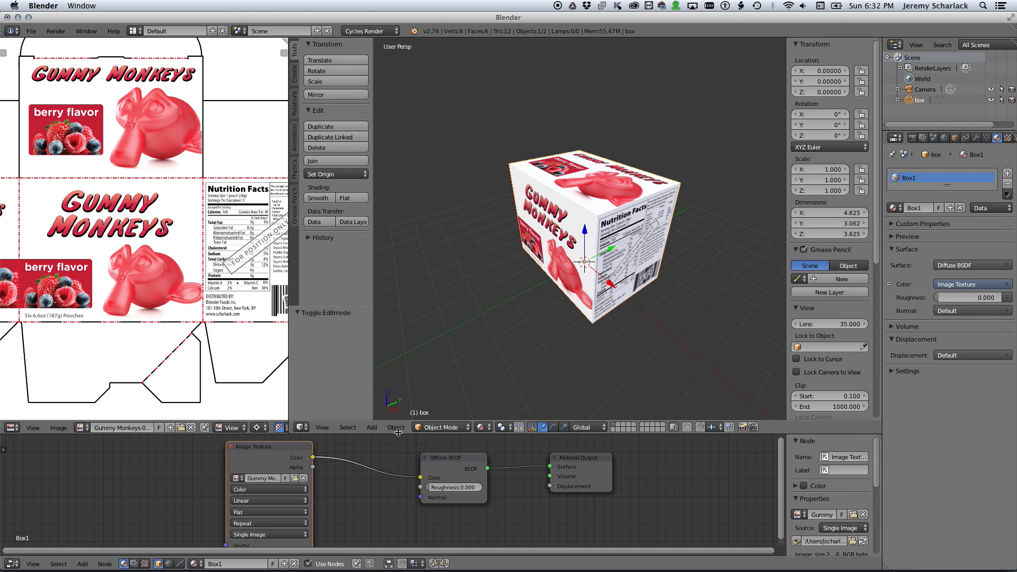
click(975, 139)
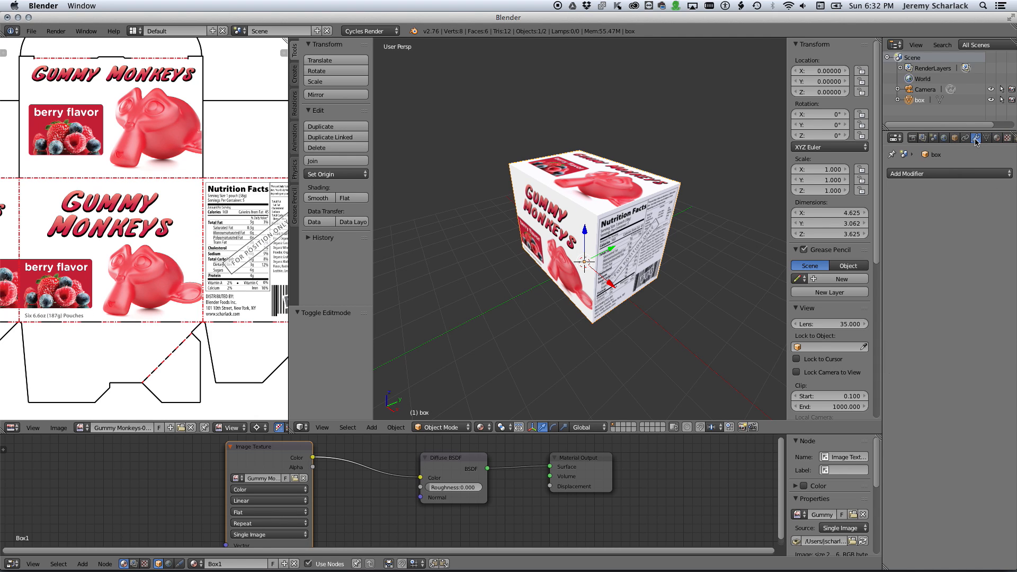
click(933, 175)
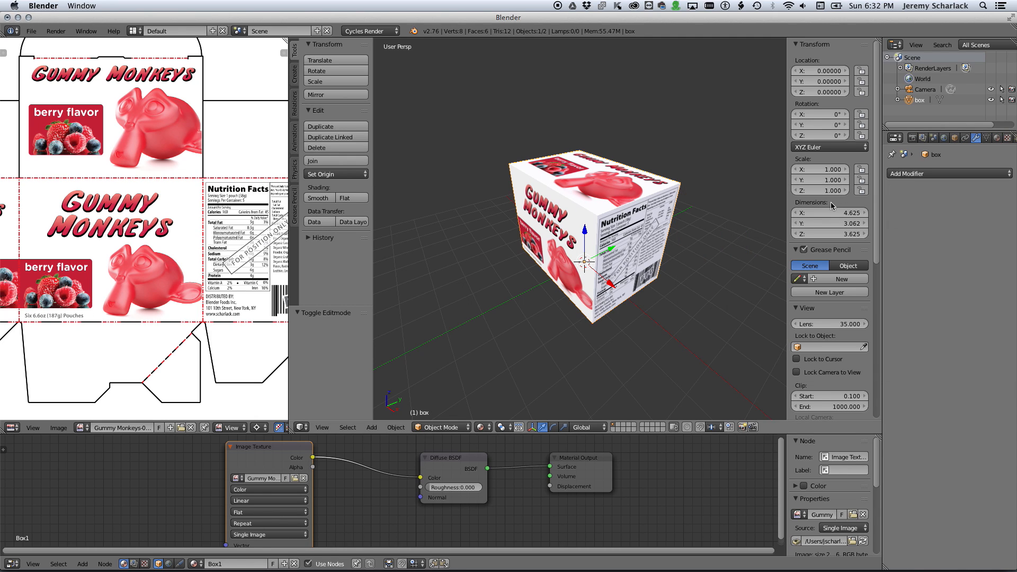
click(912, 175)
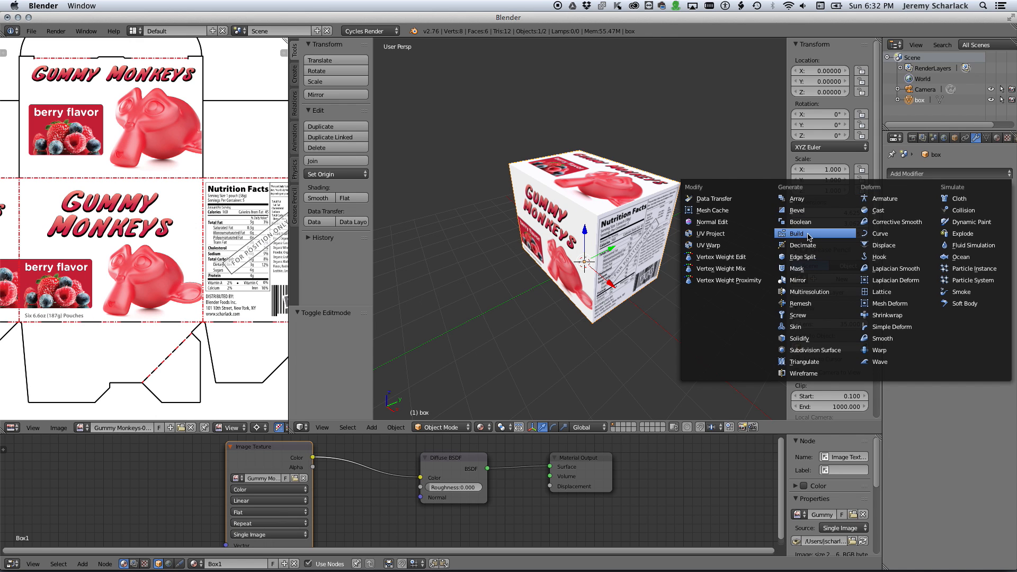
click(809, 213)
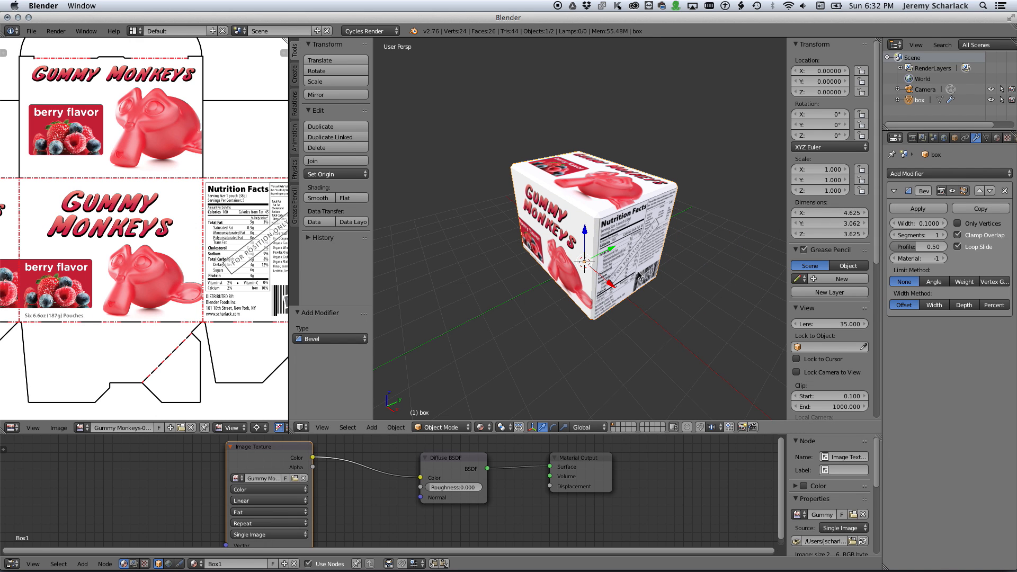
Inspect the box's bevelled edges up close and set the Bevel modifier's segments to 3.
scroll(617, 247, up, 5)
mouse_move(626, 241)
middle_down()
mouse_move(598, 232)
mouse_move(610, 245)
middle_up()
scroll(610, 247, down, 3)
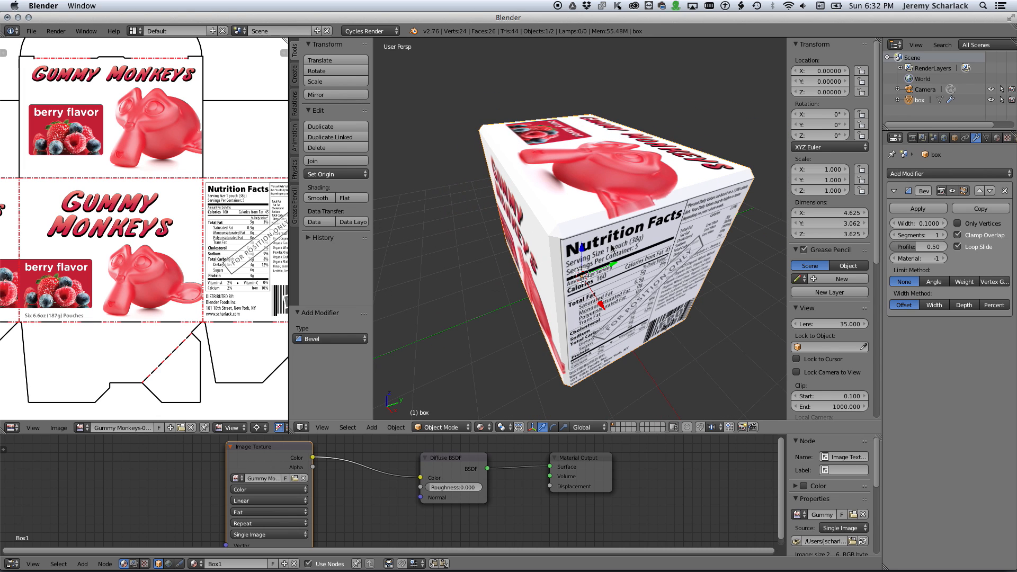
scroll(608, 250, up, 6)
scroll(605, 253, down, 4)
middle_drag(607, 253, 618, 252)
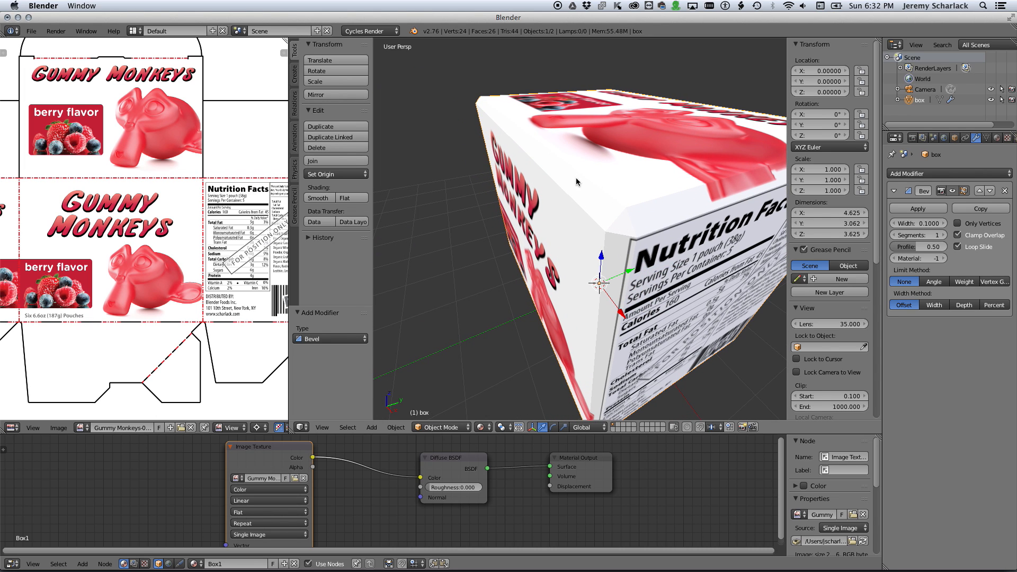
middle_drag(647, 261, 632, 265)
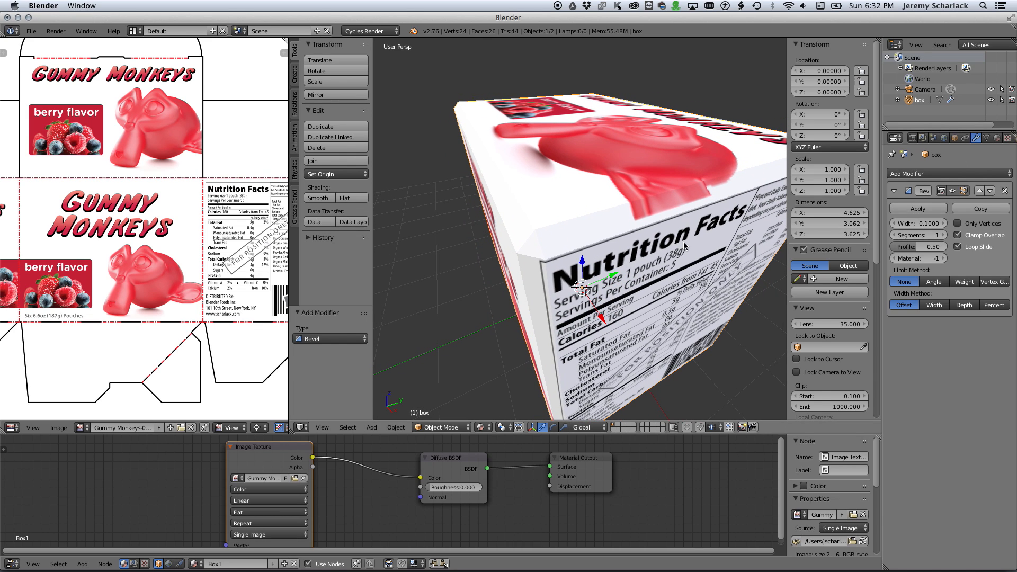
click(943, 236)
click(942, 236)
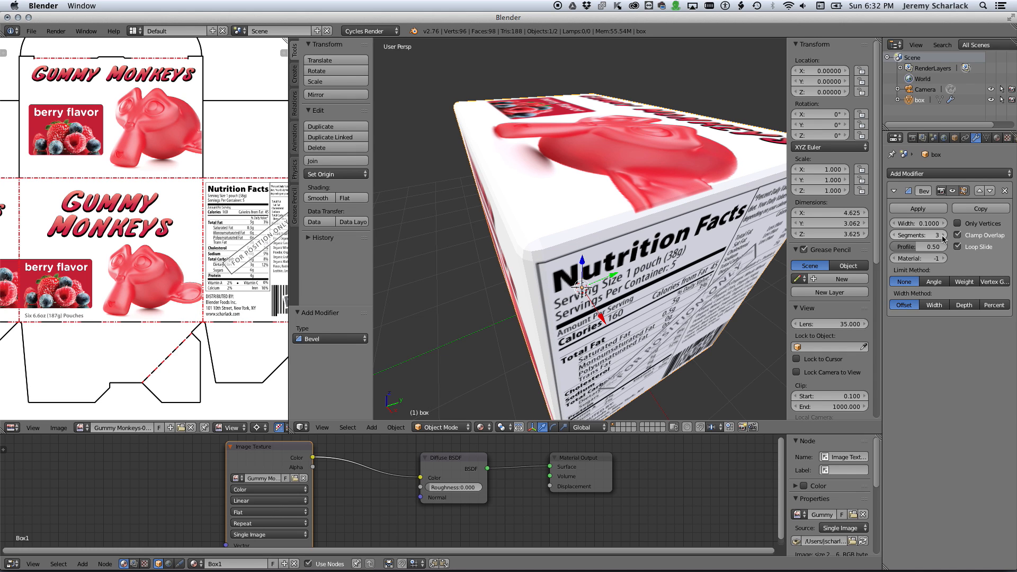
Check the rounded corners in a maximized 3D view and apply smooth shading to the box.
middle_drag(581, 280, 529, 279)
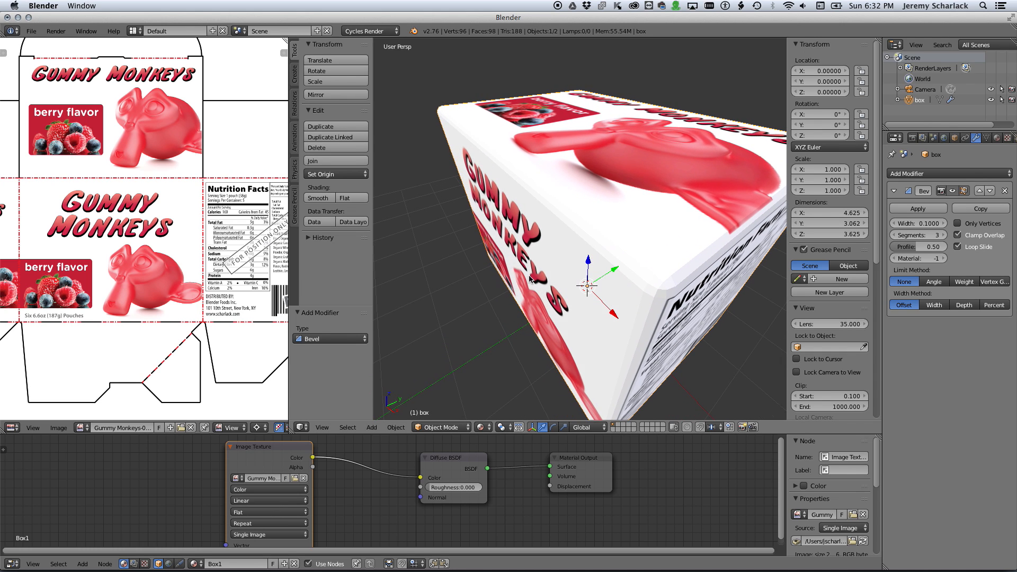
key(shift+space)
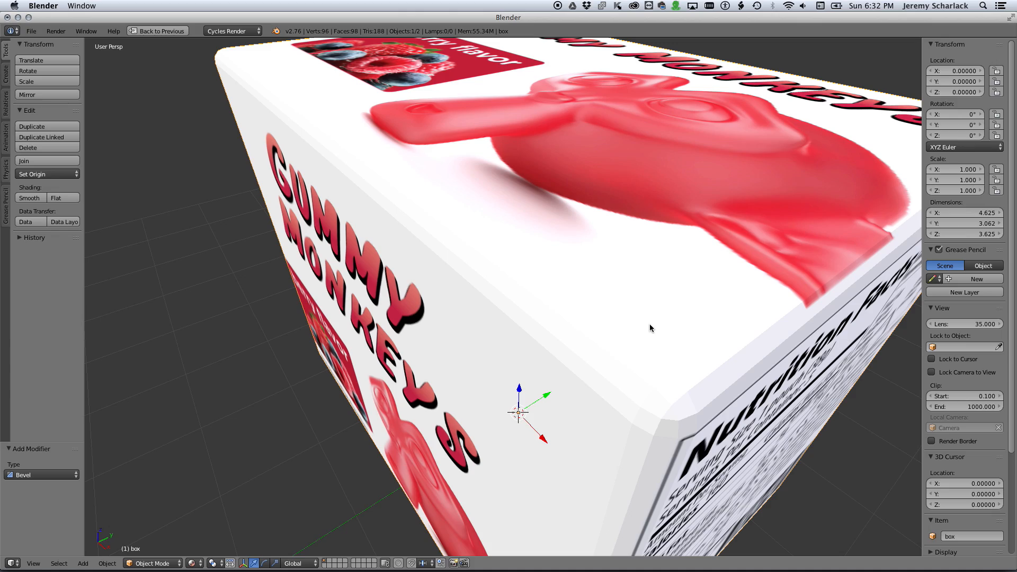
middle_drag(650, 324, 631, 292)
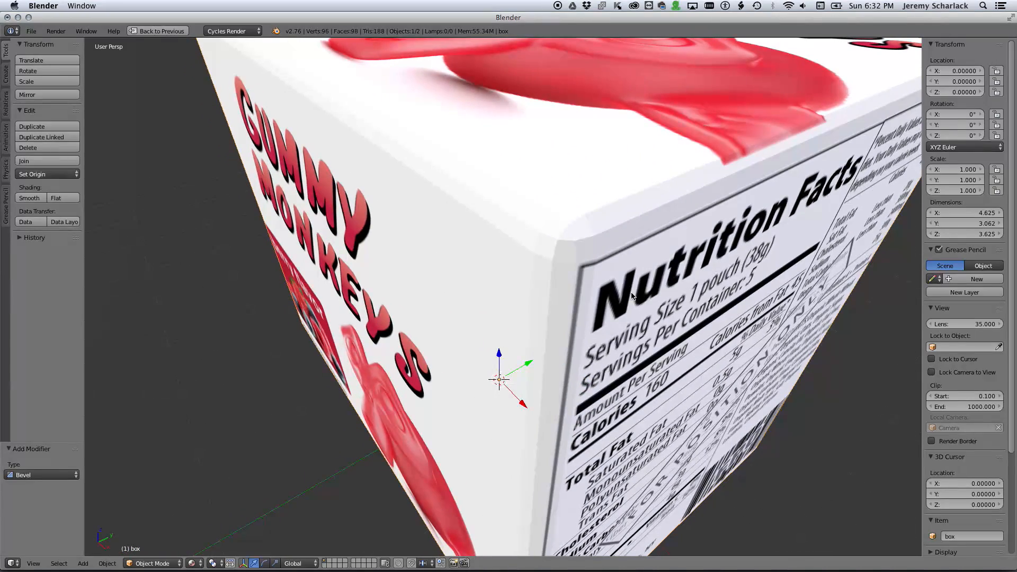
key(shift+space)
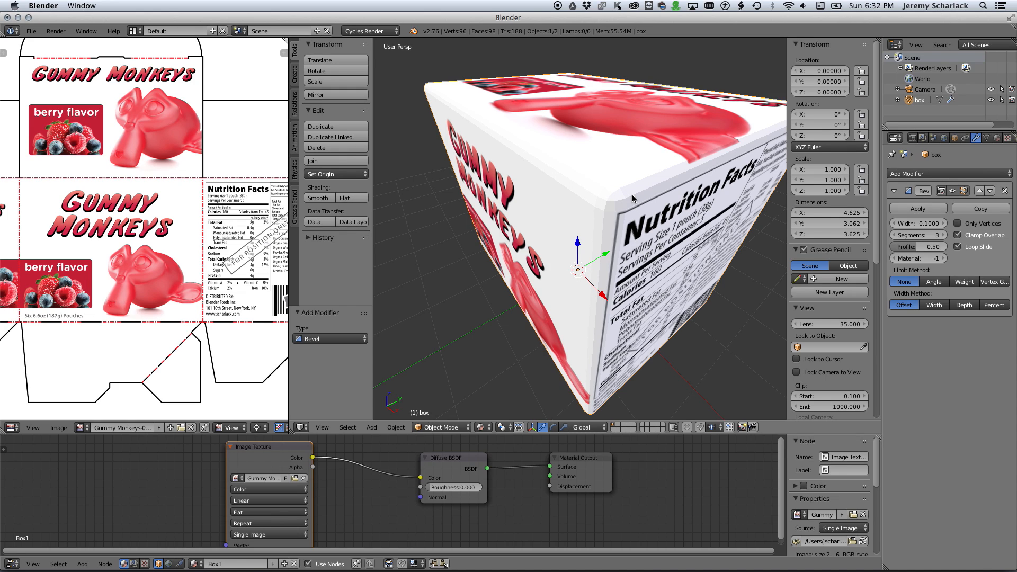
click(321, 198)
click(324, 200)
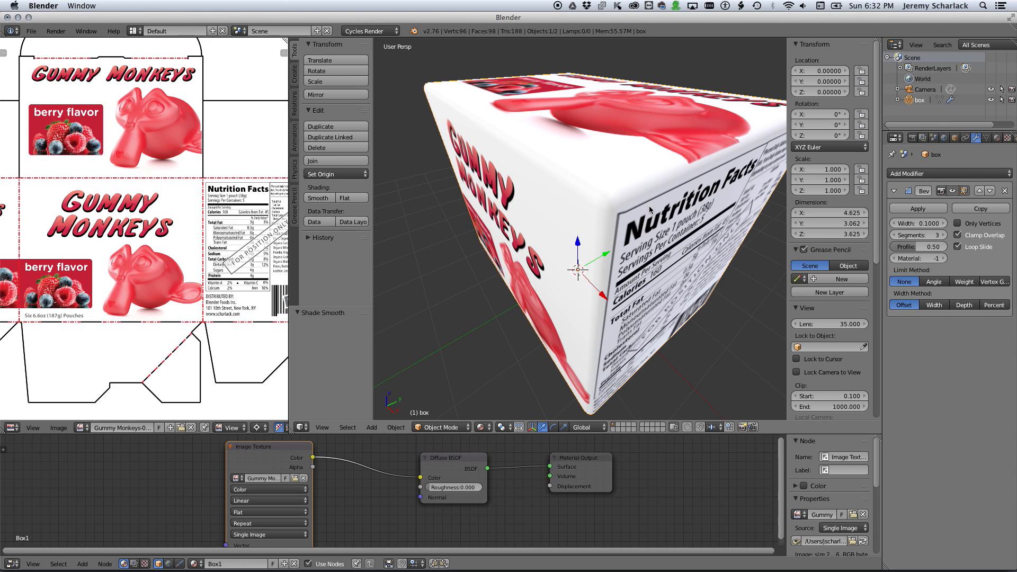
Examine the bevel segments in wireframe, then restore the artwork display and look over the box's edges.
key(z)
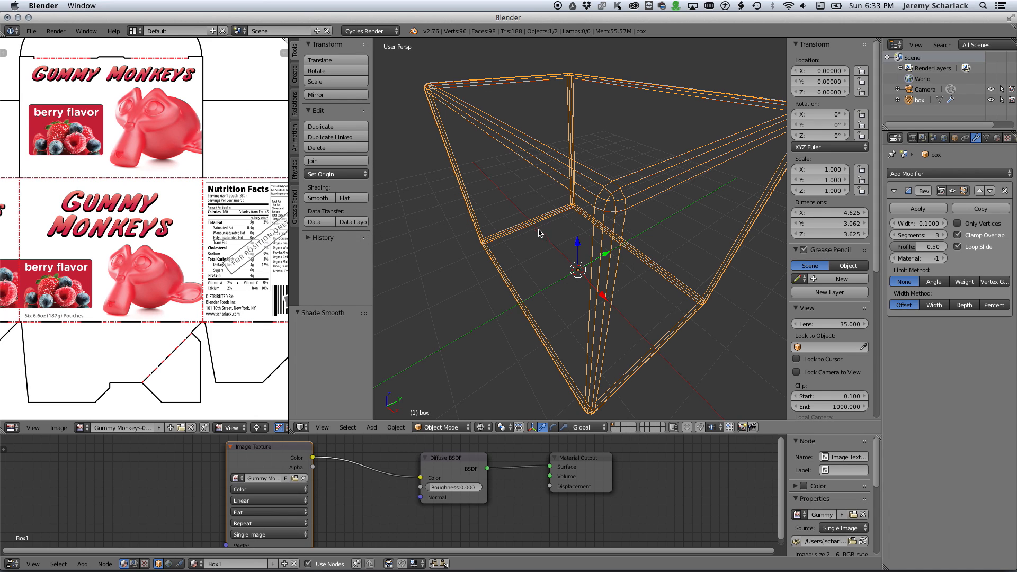
scroll(612, 221, down, 2)
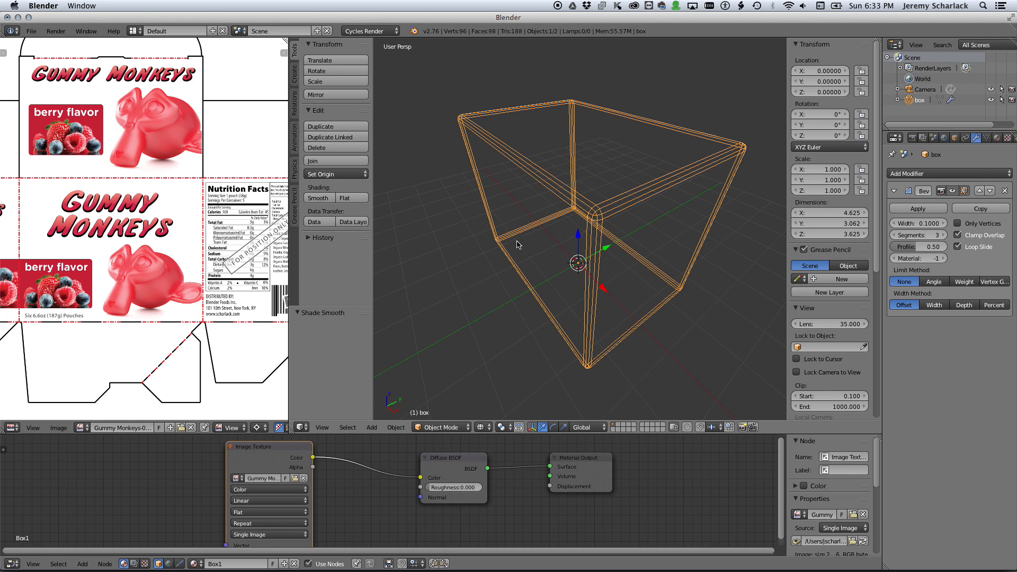
click(480, 427)
click(511, 369)
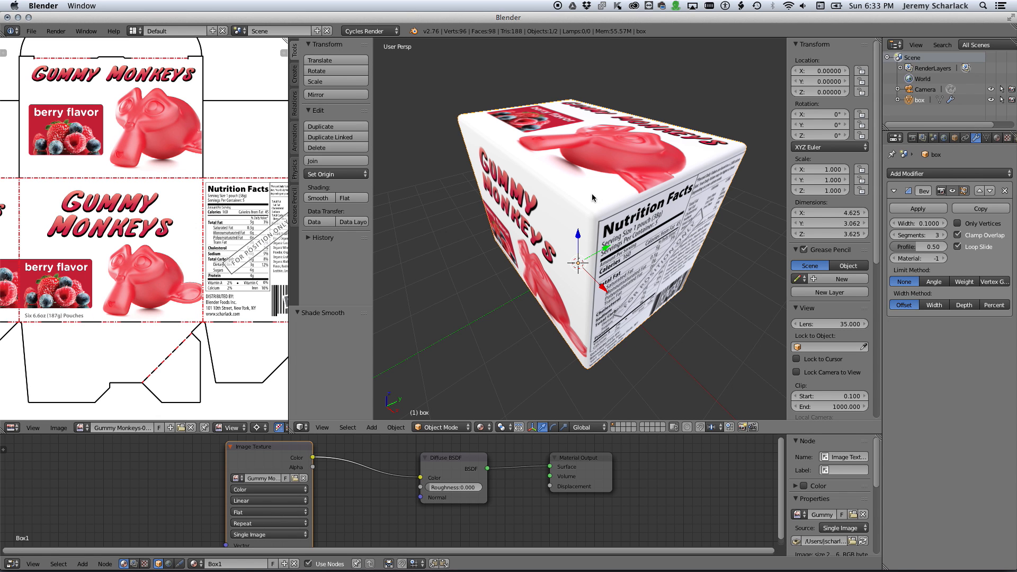
middle_drag(592, 196, 655, 199)
middle_drag(649, 164, 519, 183)
middle_drag(574, 259, 625, 231)
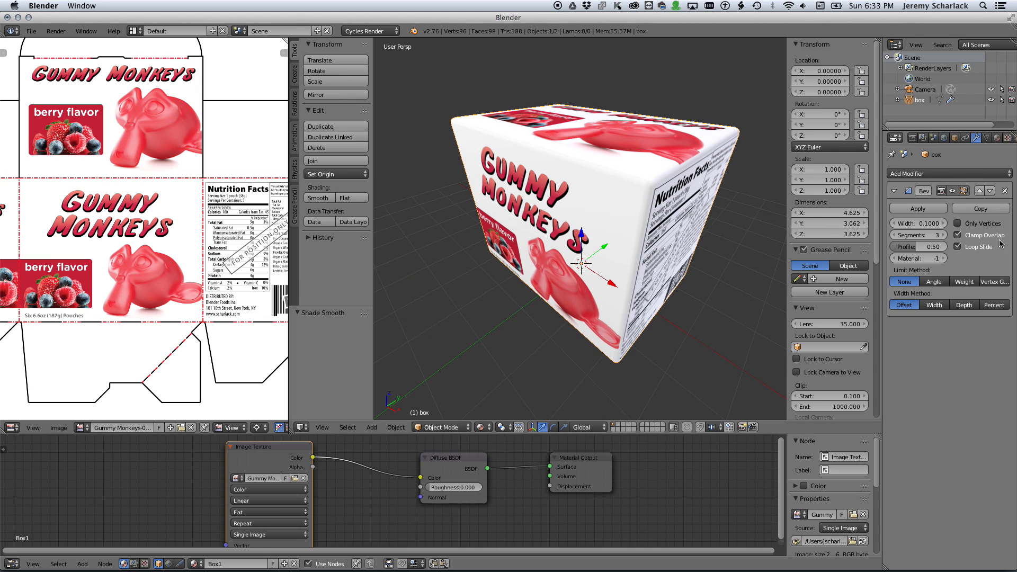
Set the Bevel modifier's width to 0.7.
click(917, 223)
text(0.7)
key(Return)
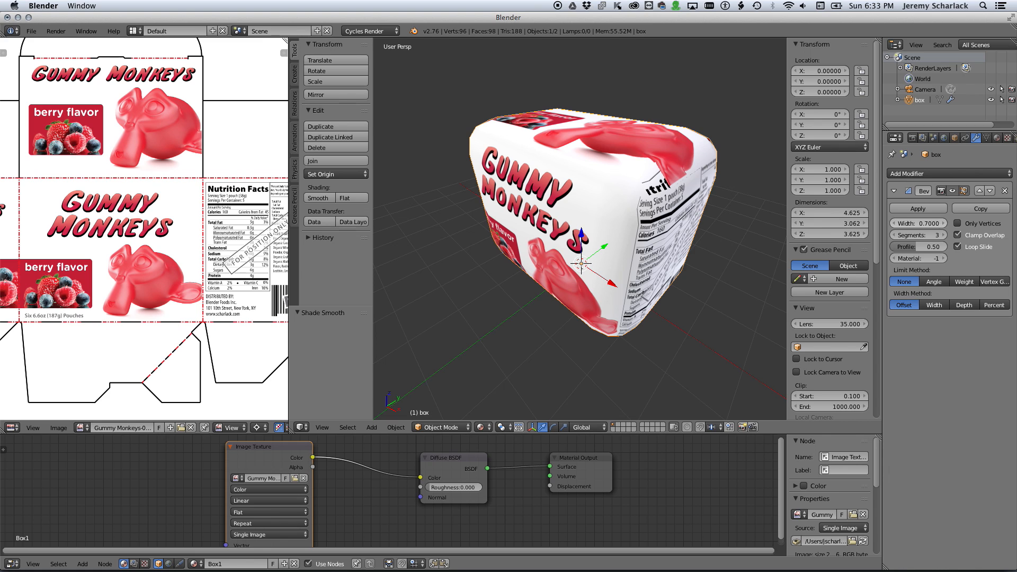
Set the Bevel modifier's width to 0.07.
click(933, 223)
text(.07)
key(Return)
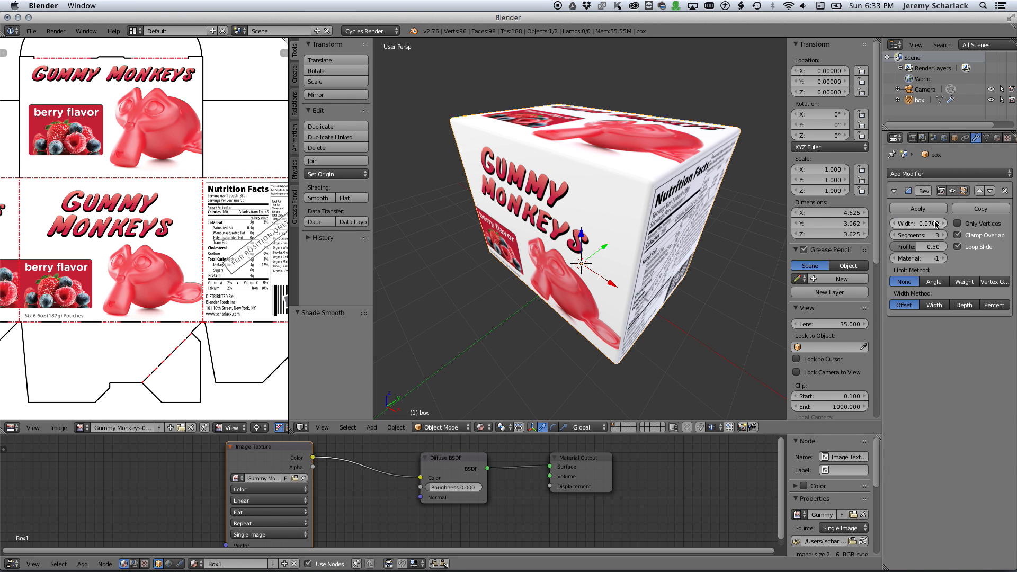
Examine the finished carton's artwork and bevelled edges from several sides.
middle_drag(561, 157, 763, 175)
key(shift+space)
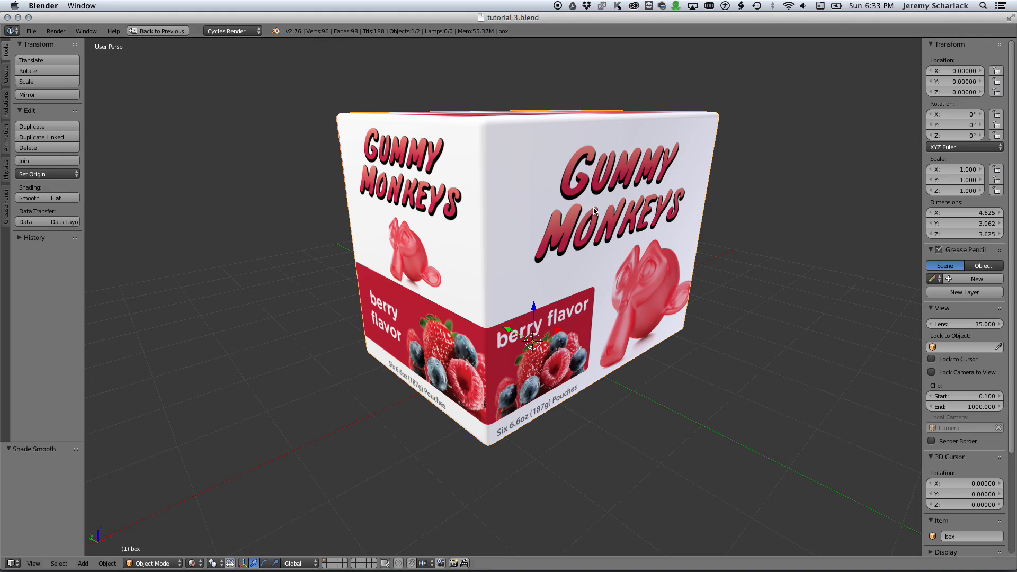
middle_drag(594, 209, 472, 202)
scroll(472, 202, down, 4)
key(shift+space)
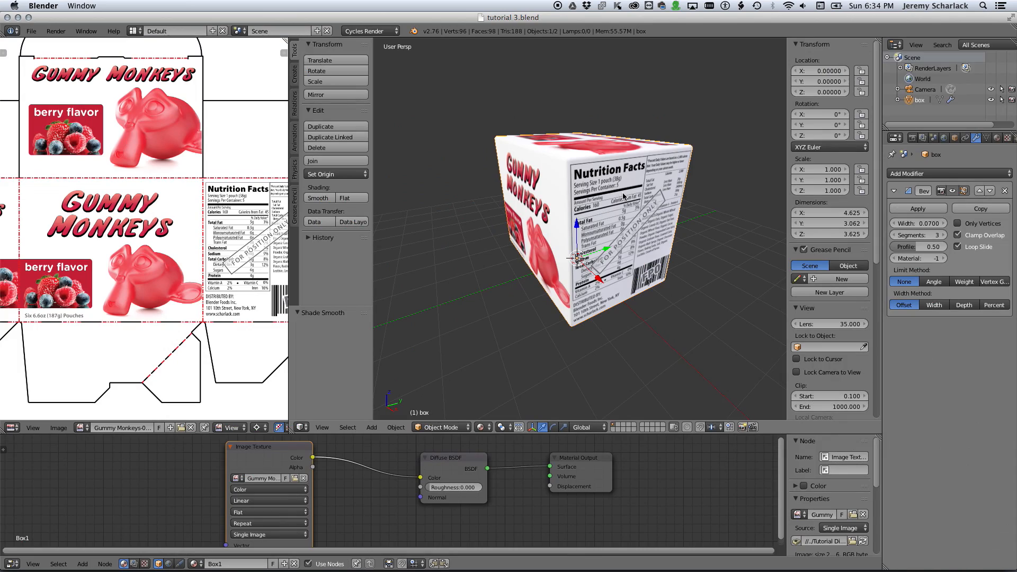
scroll(630, 202, down, 1)
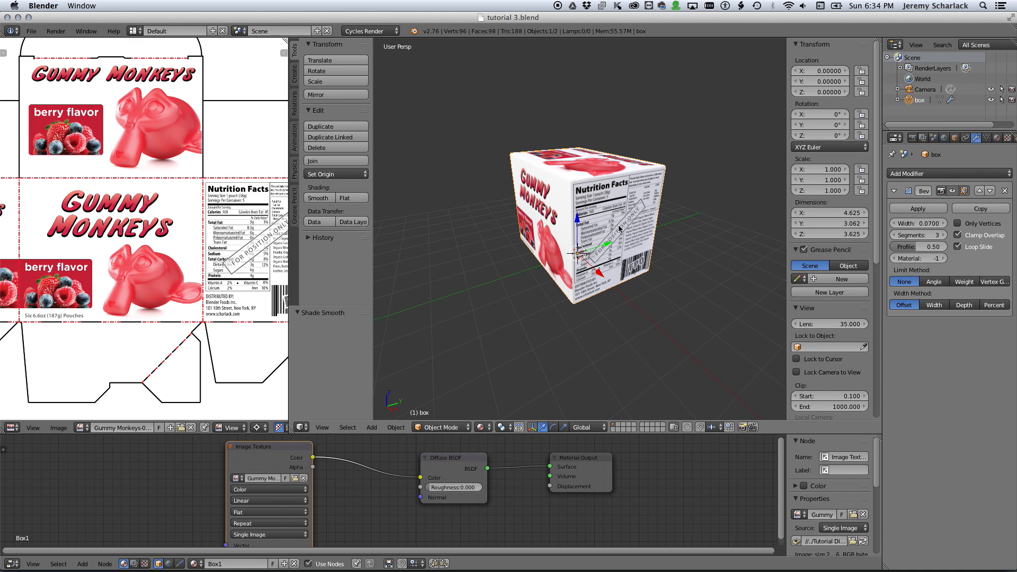
middle_drag(578, 240, 715, 220)
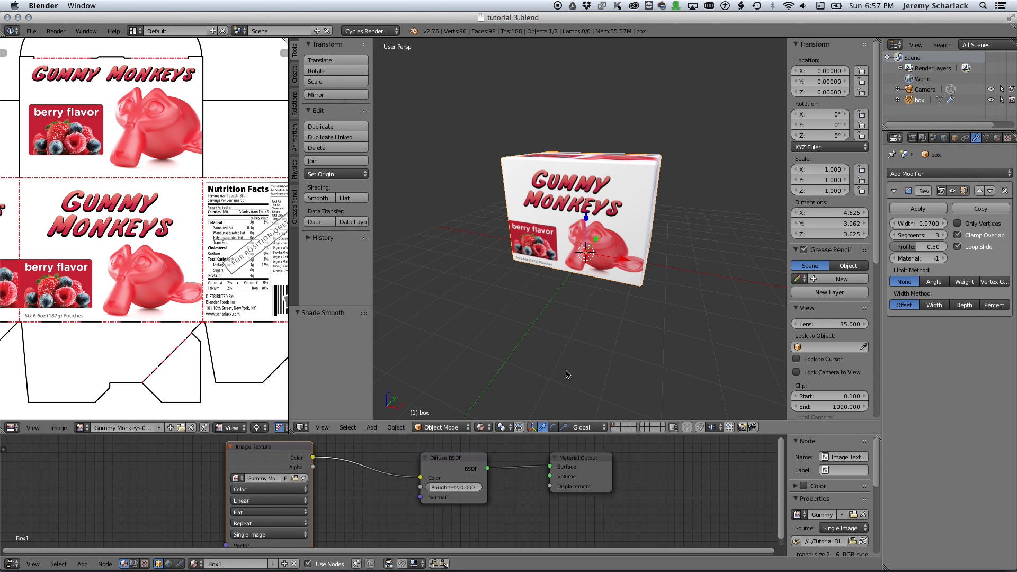
Preview the box in Rendered viewport shading, then return to Material shading.
click(482, 428)
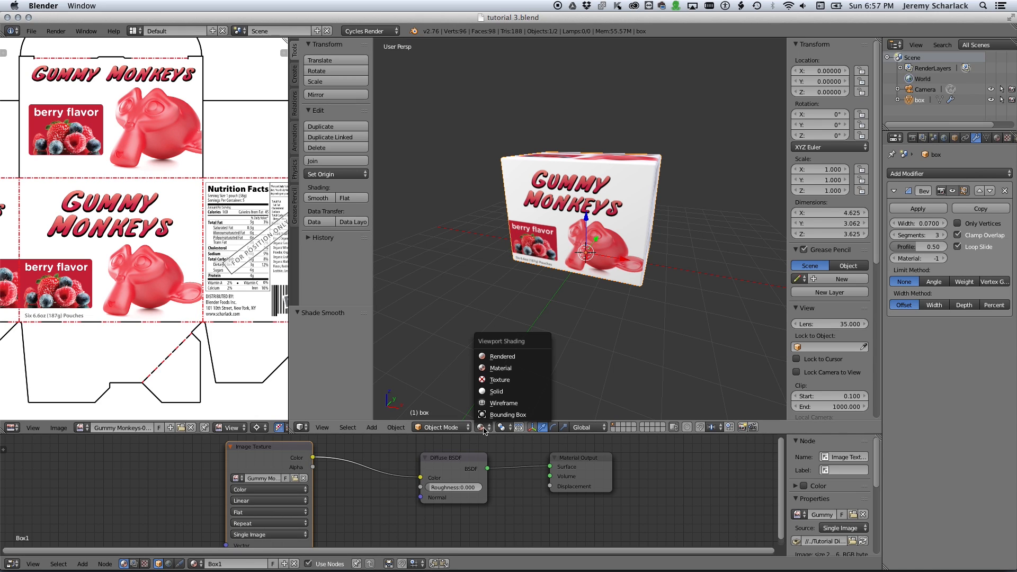
click(488, 357)
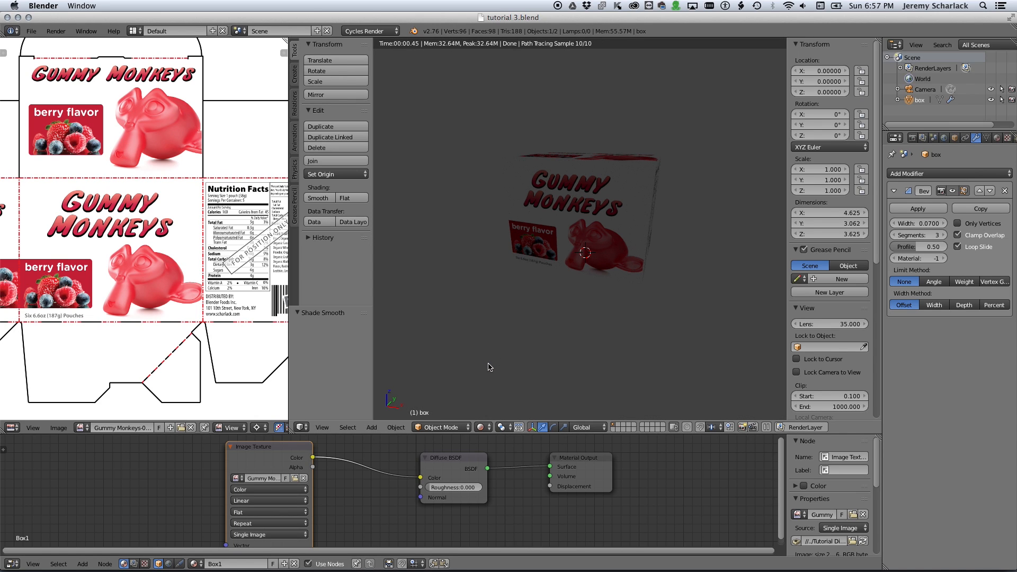
click(483, 428)
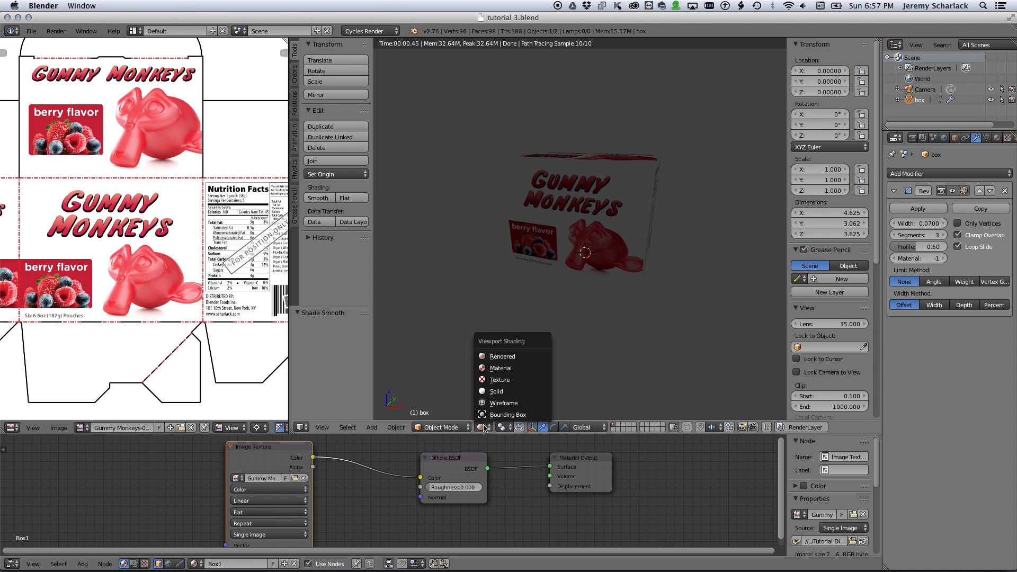
click(500, 369)
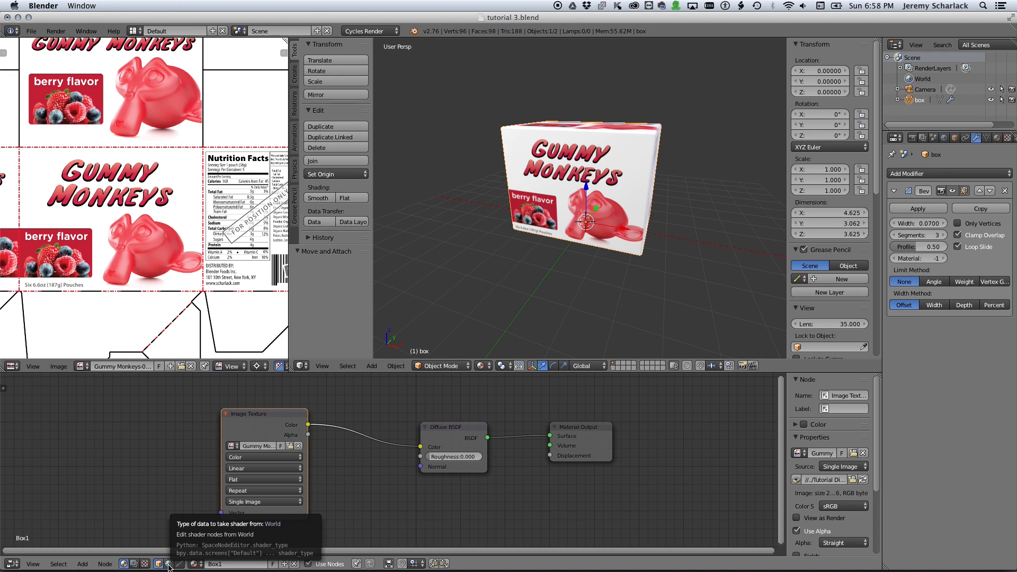
Show the World shader in the node editor and enable nodes for it.
click(168, 563)
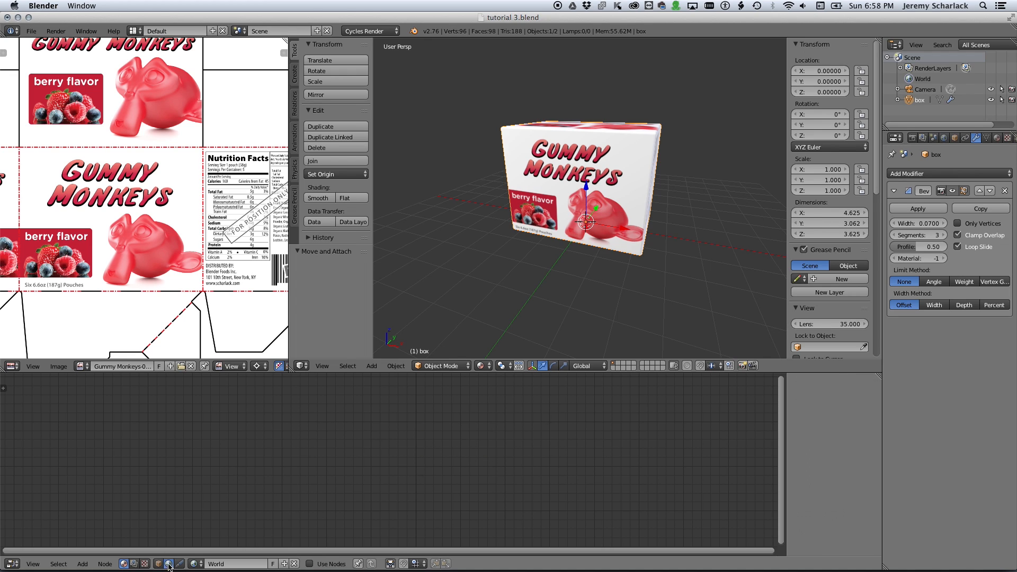
click(310, 564)
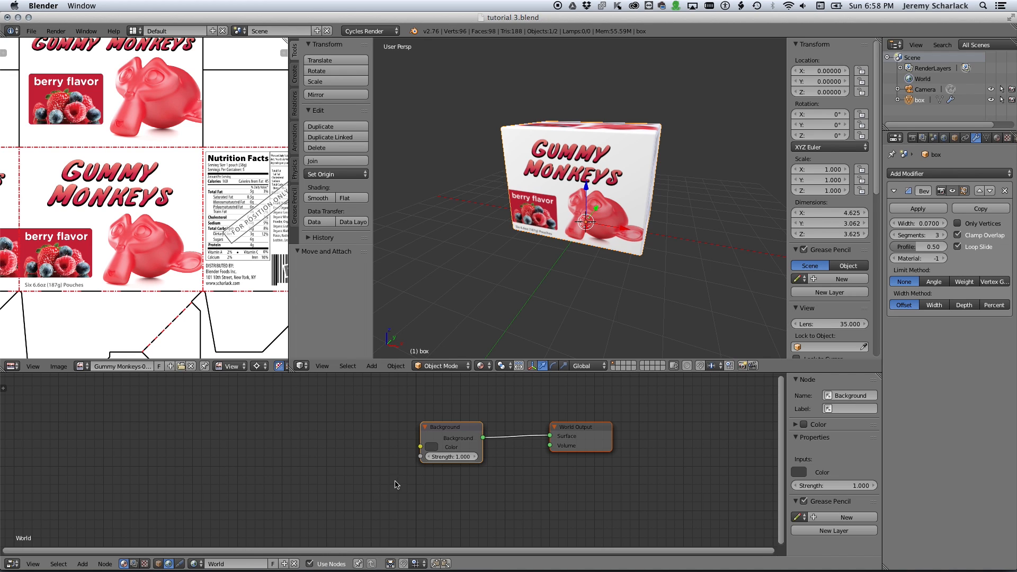
scroll(510, 515, up, 1)
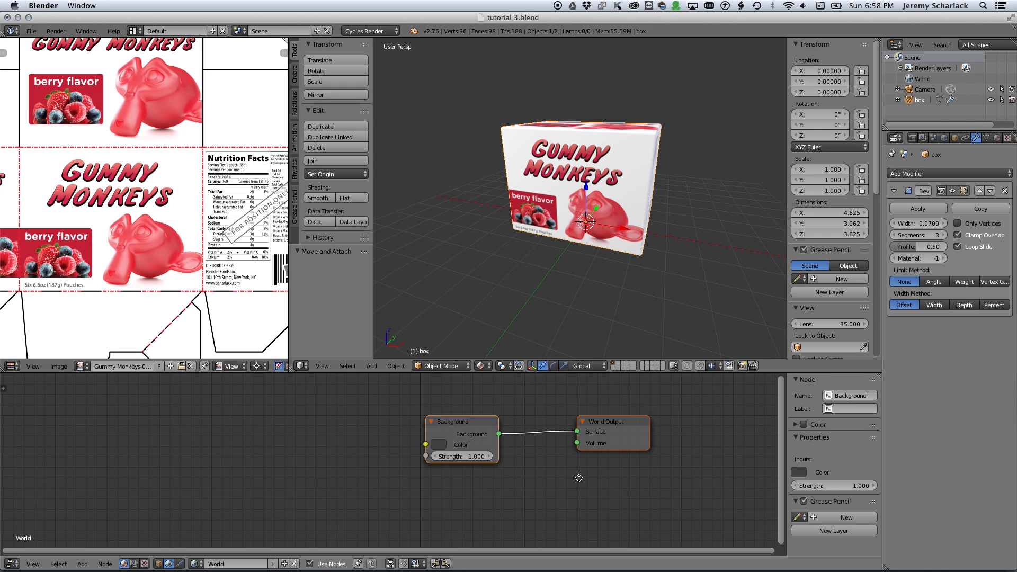
middle_drag(579, 478, 509, 501)
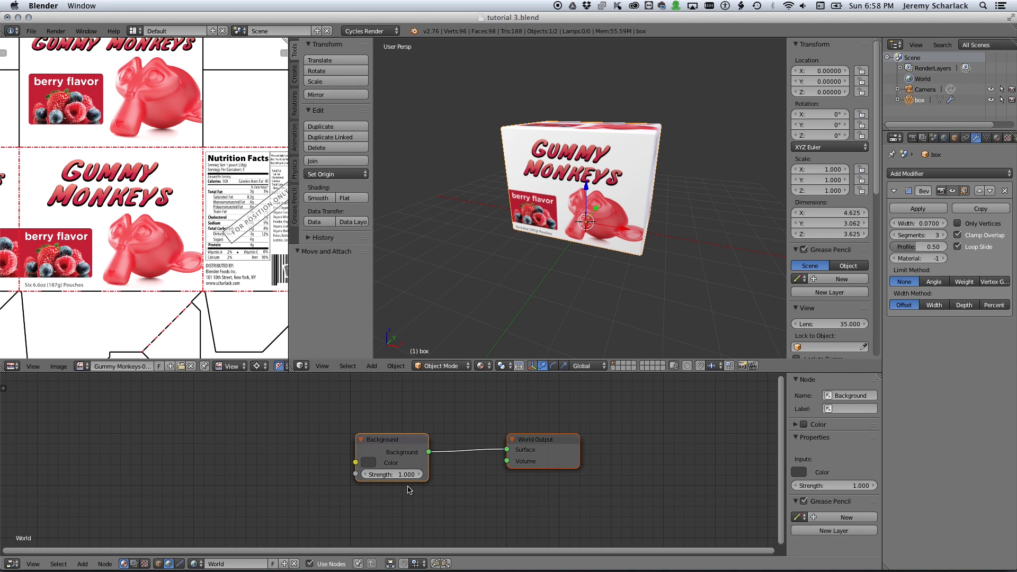
middle_drag(407, 489, 515, 477)
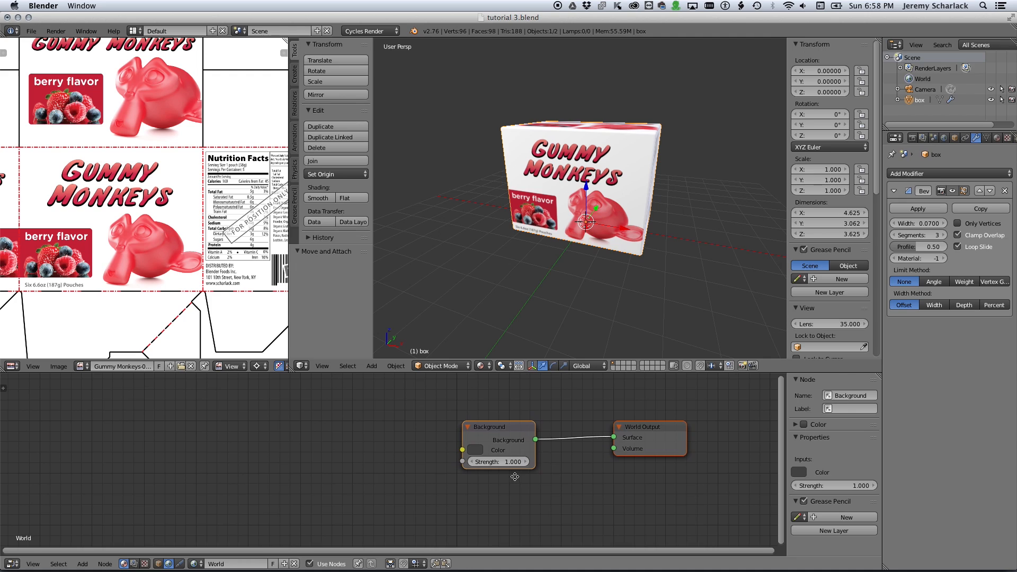
Add an Environment Texture node in front of the Background node and widen it.
click(87, 563)
mouse_move(105, 511)
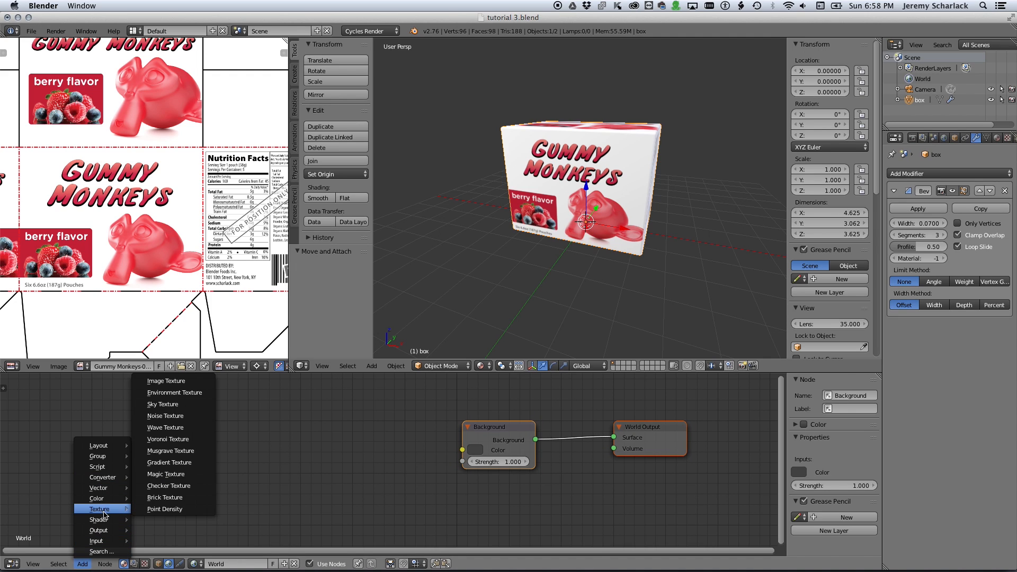
click(175, 393)
click(288, 421)
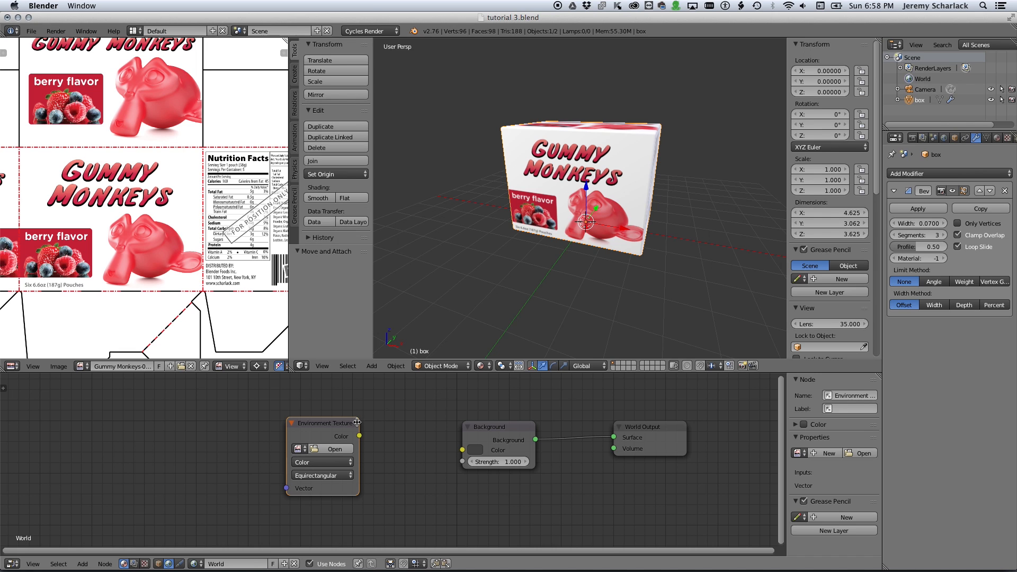
drag(357, 422, 411, 421)
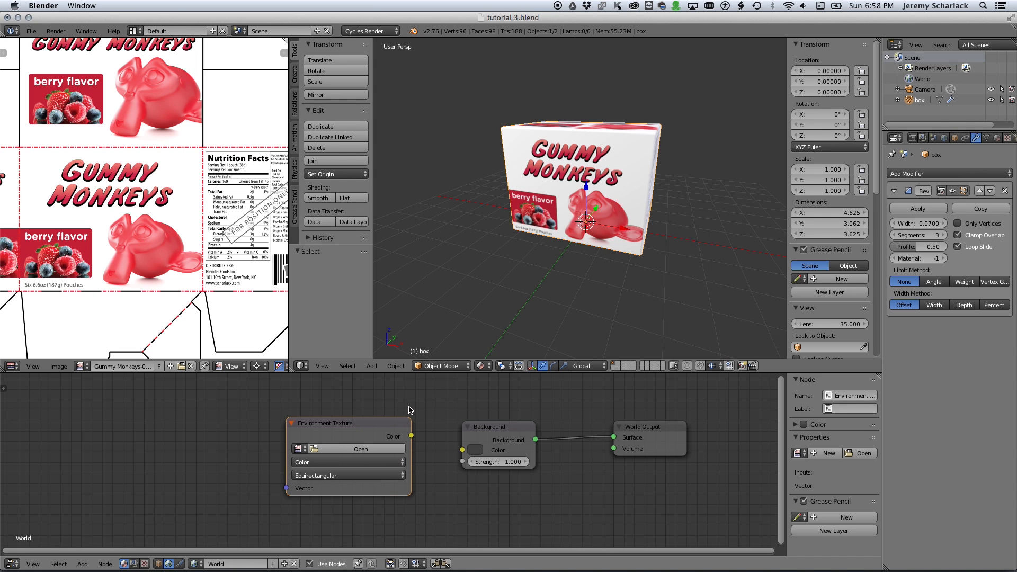
Switch to Firefox and look through the free HDRI maps on the RockThe3D page.
key(super+Tab)
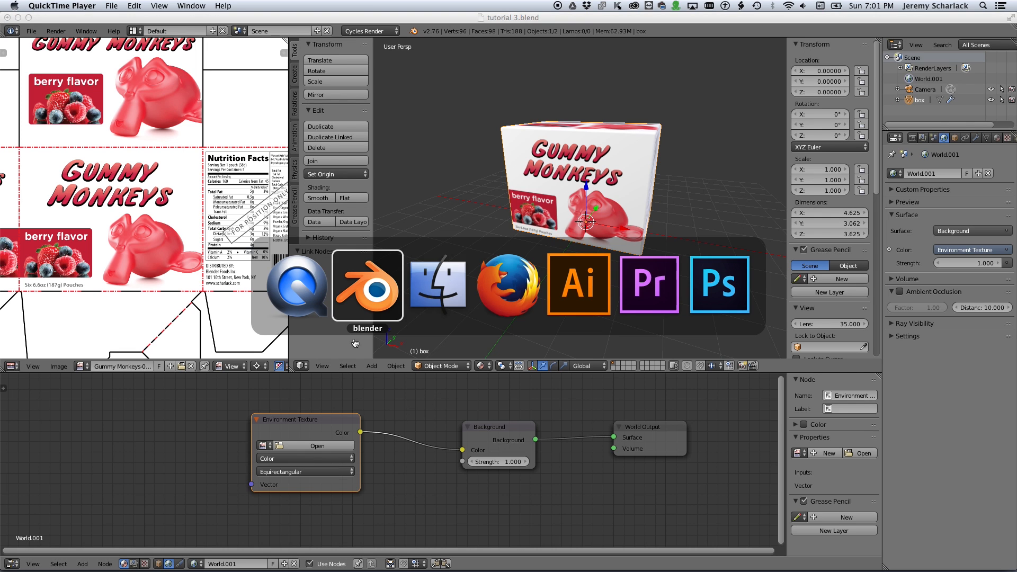
key(Tab)
key(Tab)
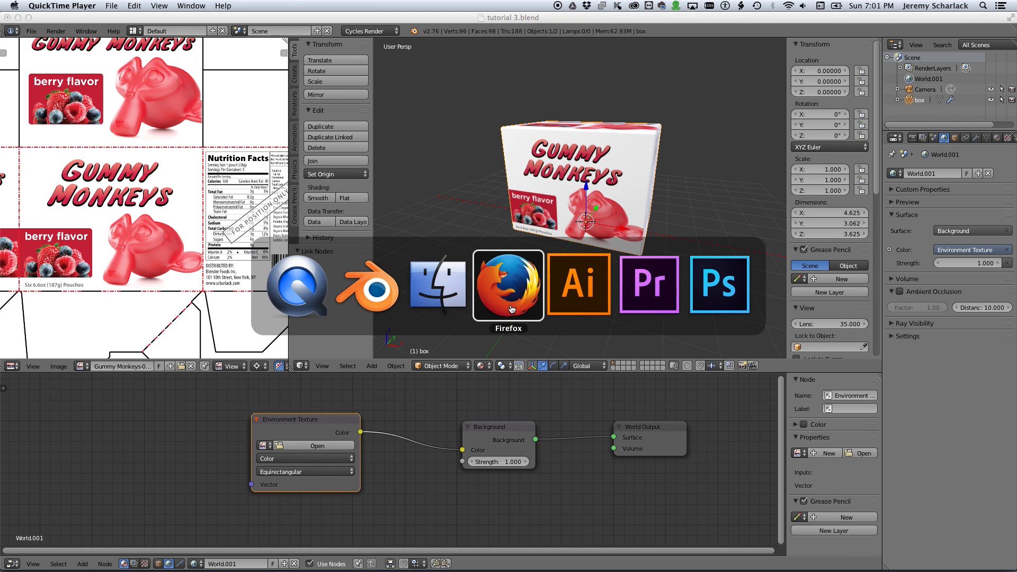
scroll(390, 392, up, 7)
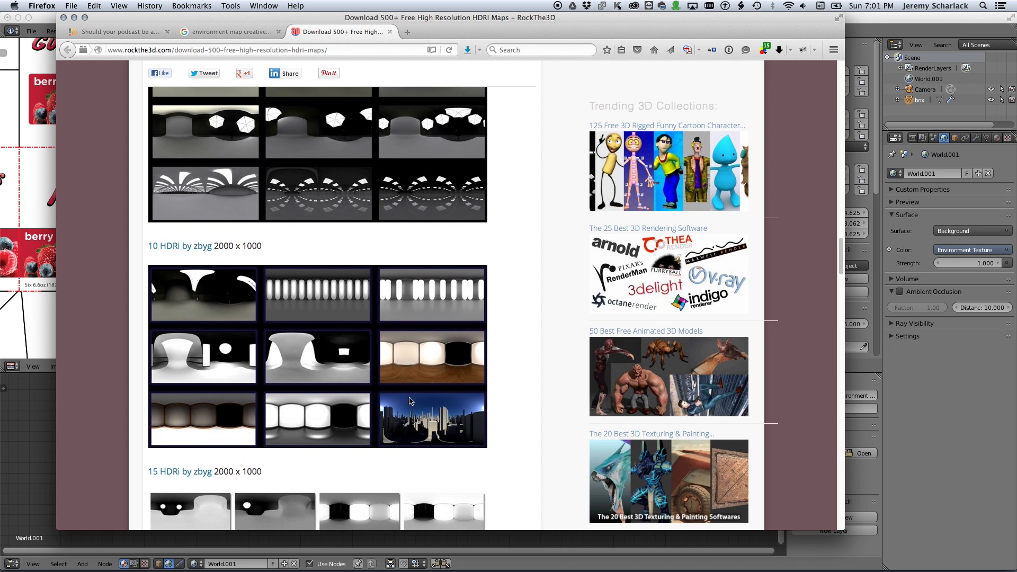
scroll(376, 280, up, 10)
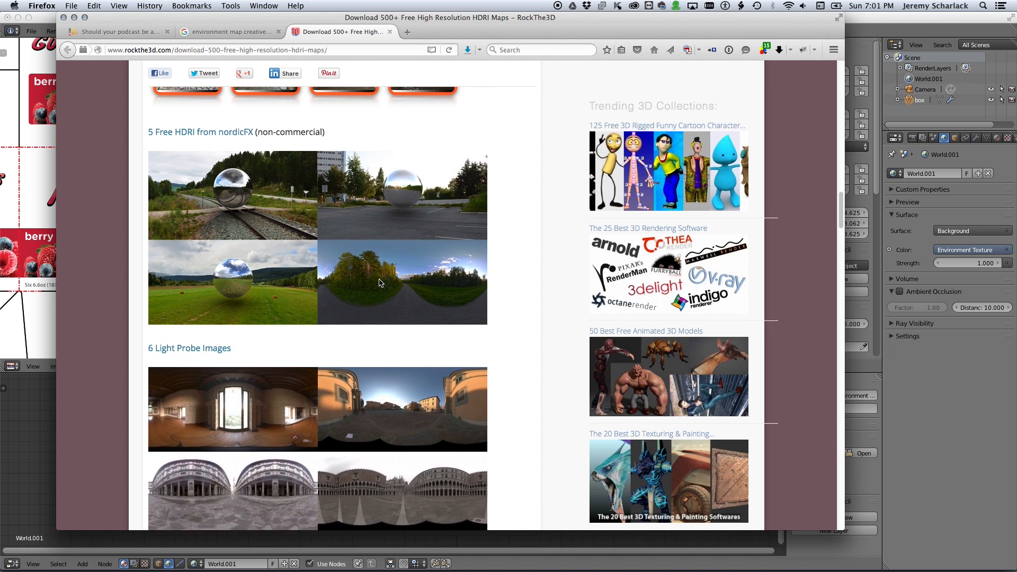
scroll(370, 286, up, 8)
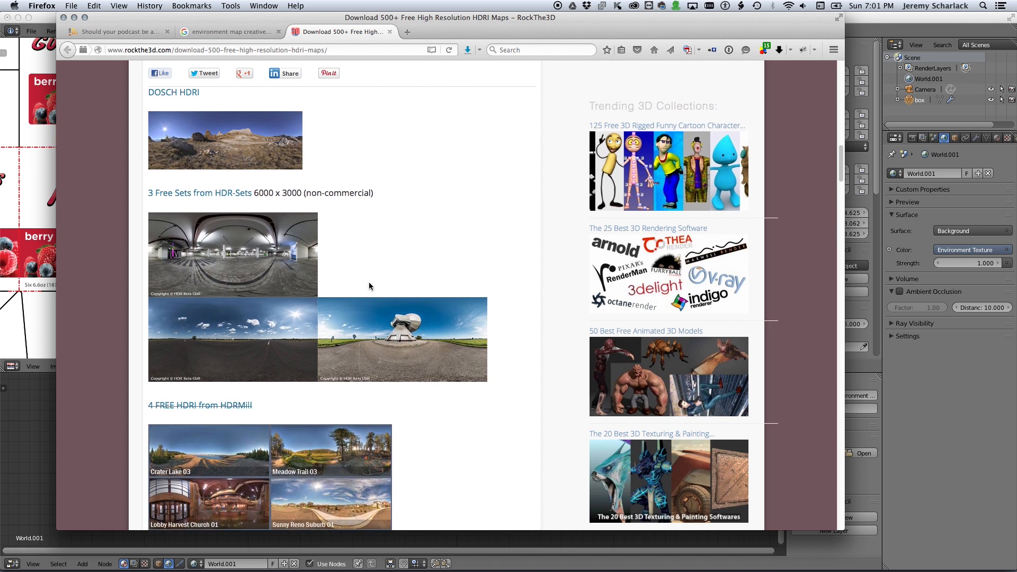
scroll(370, 294, up, 5)
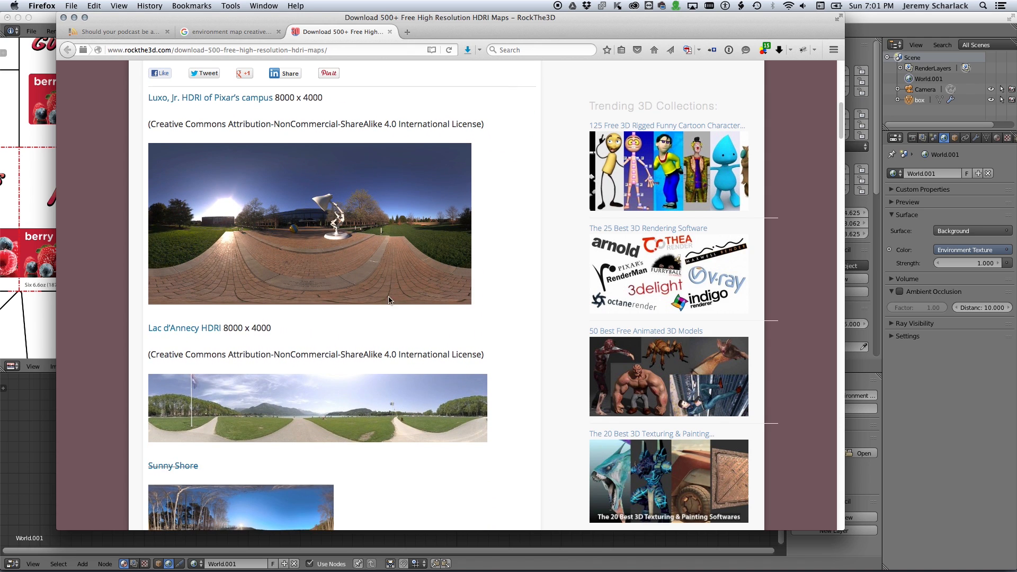
Replace the environment map image search on Google with one for "hdri" and browse the results.
click(215, 31)
scroll(249, 106, up, 2)
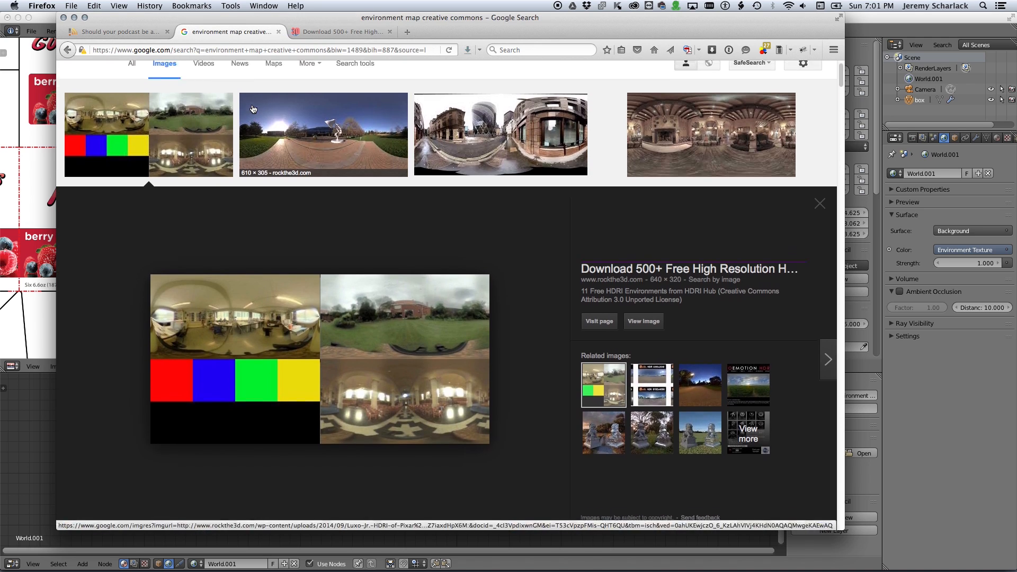
drag(196, 75, 270, 76)
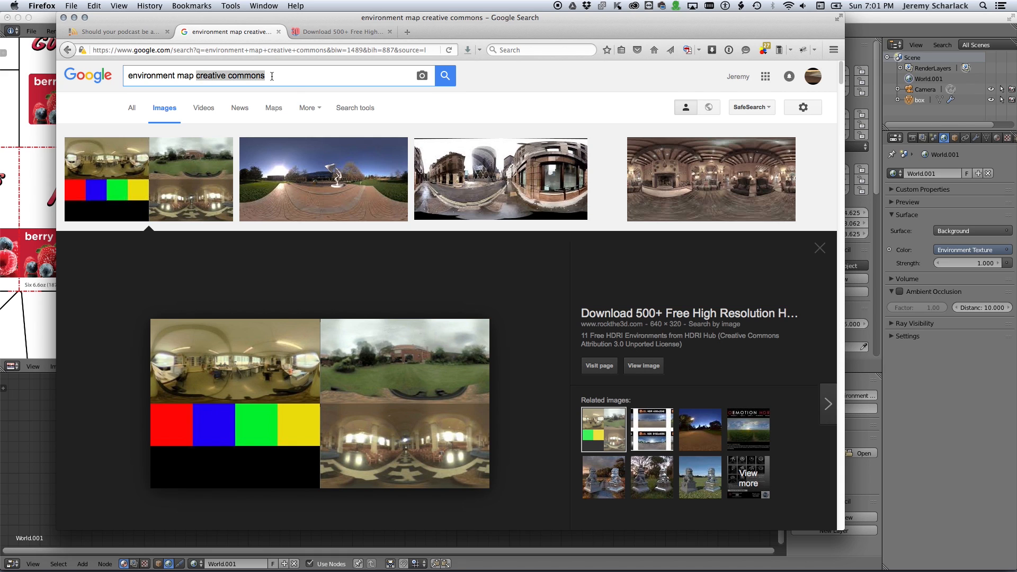
key(BackSpace)
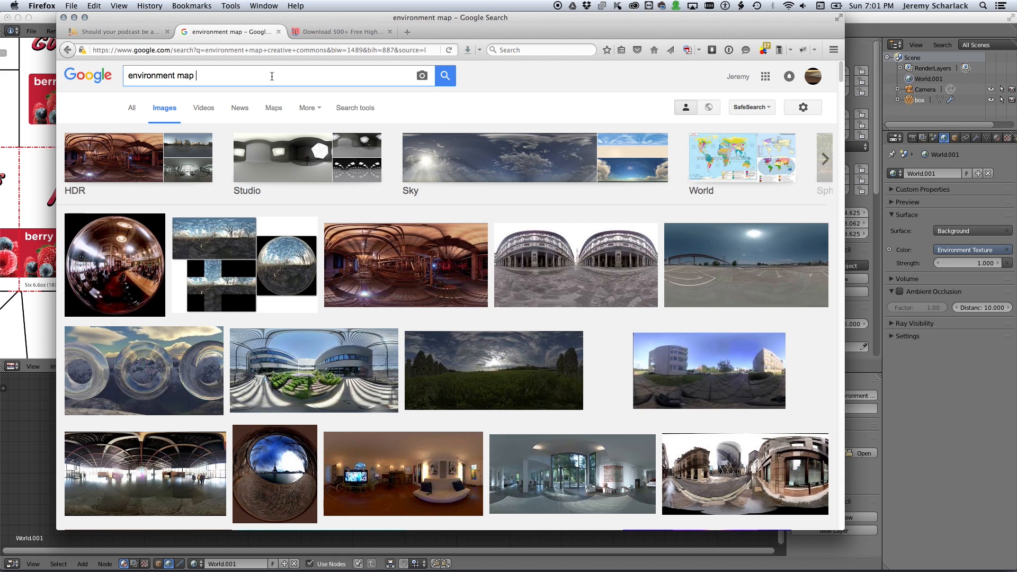
key(super+a)
text(hdri)
key(Return)
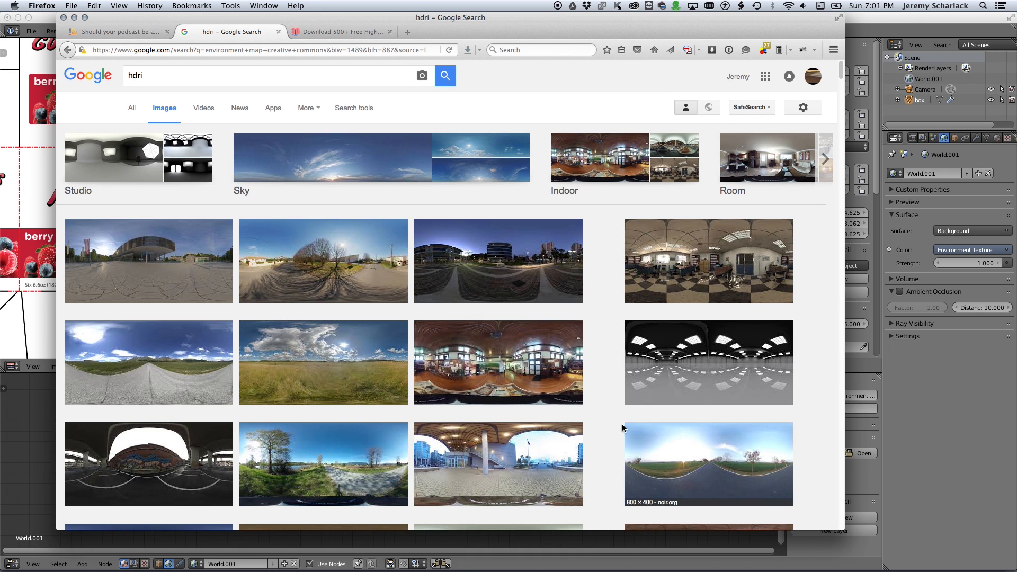
scroll(623, 427, down, 3)
scroll(623, 427, down, 3)
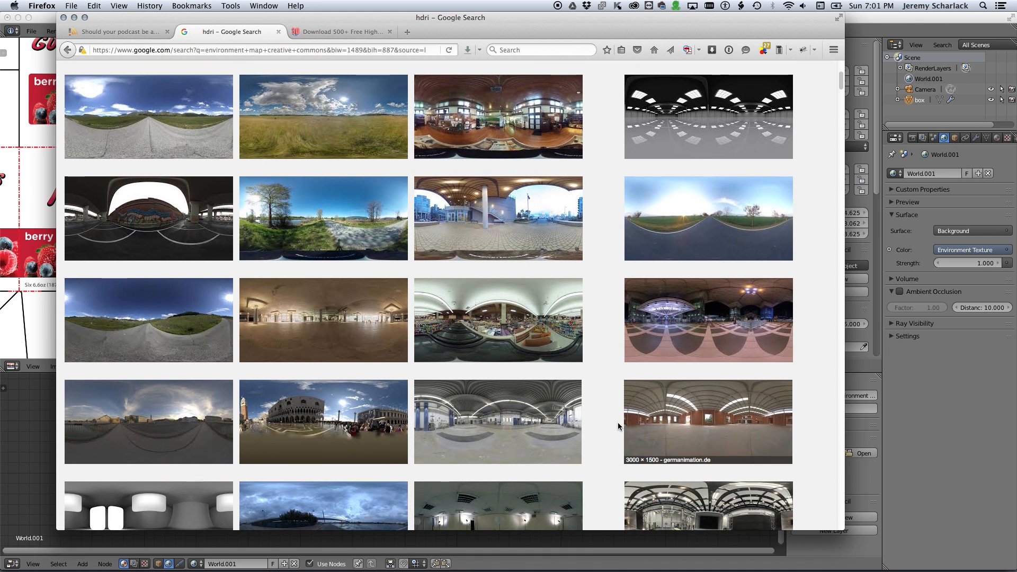
Return to Blender and load hdr test.png from the working folder into the Environment Texture node.
key(super+h)
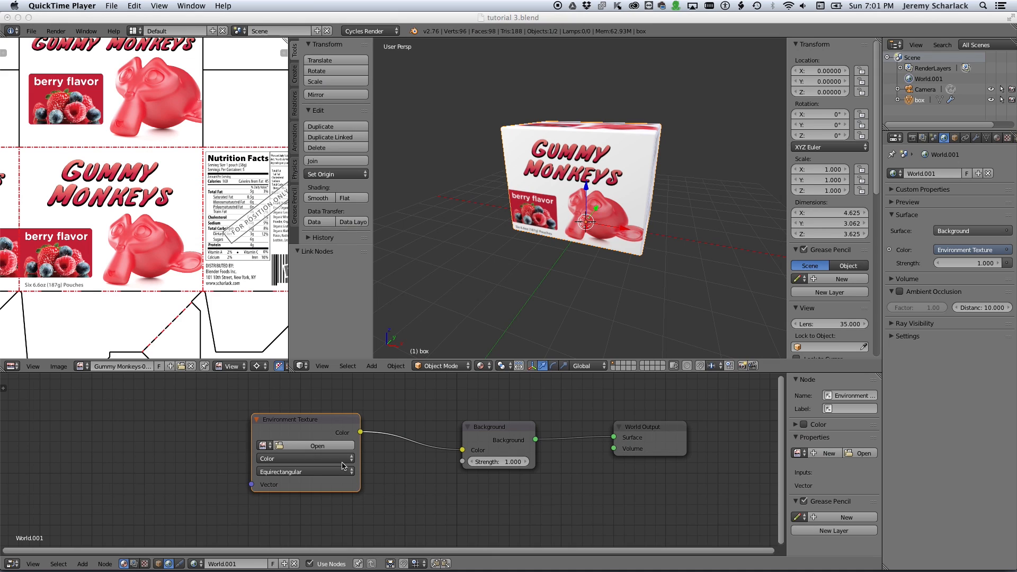
click(295, 450)
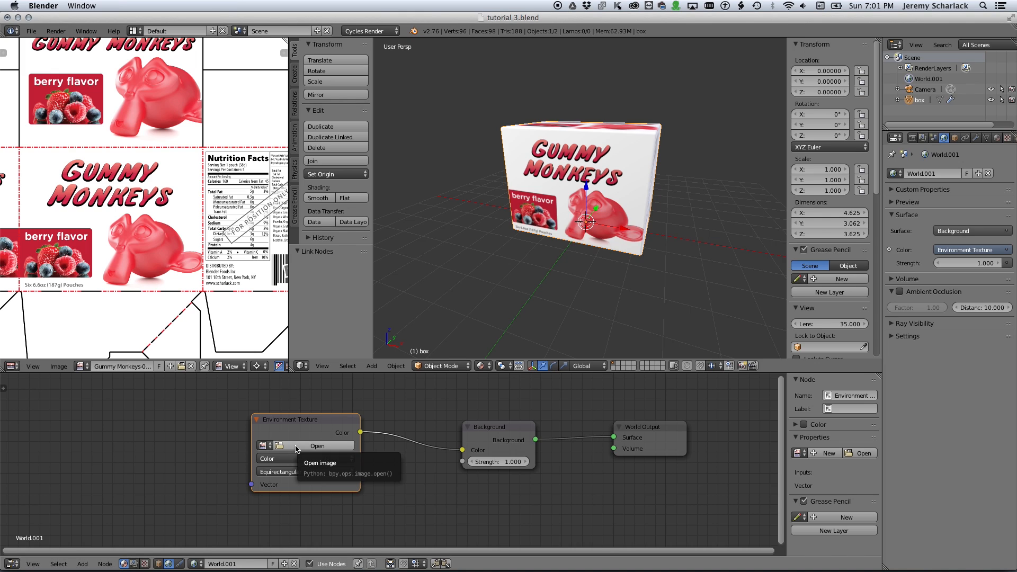
click(295, 448)
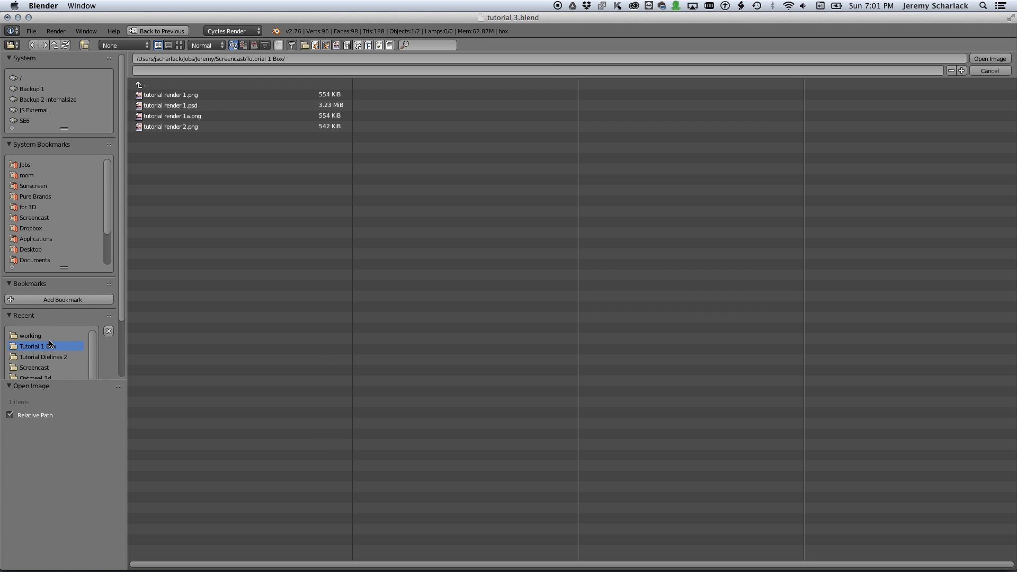
click(32, 336)
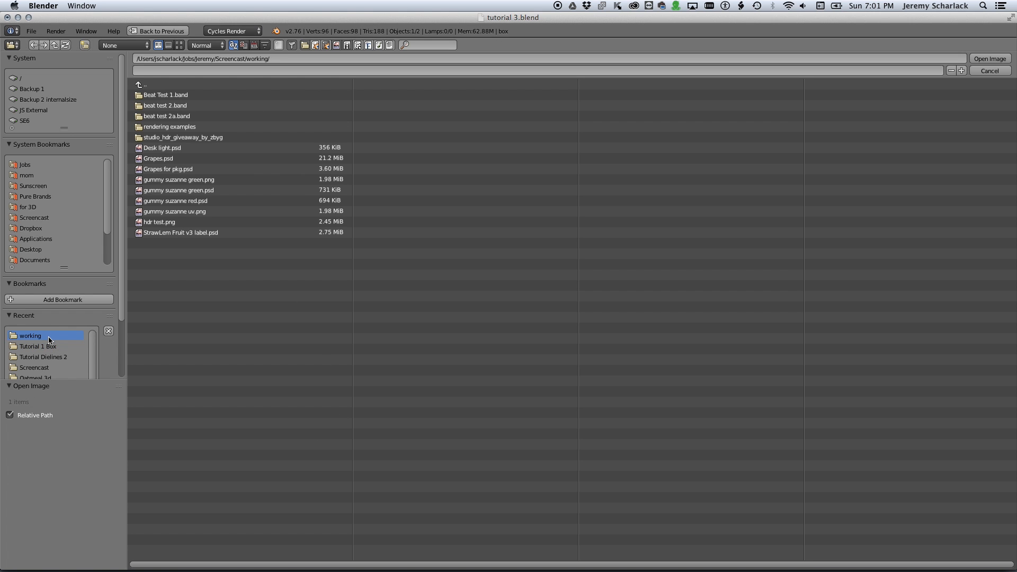
double_click(190, 225)
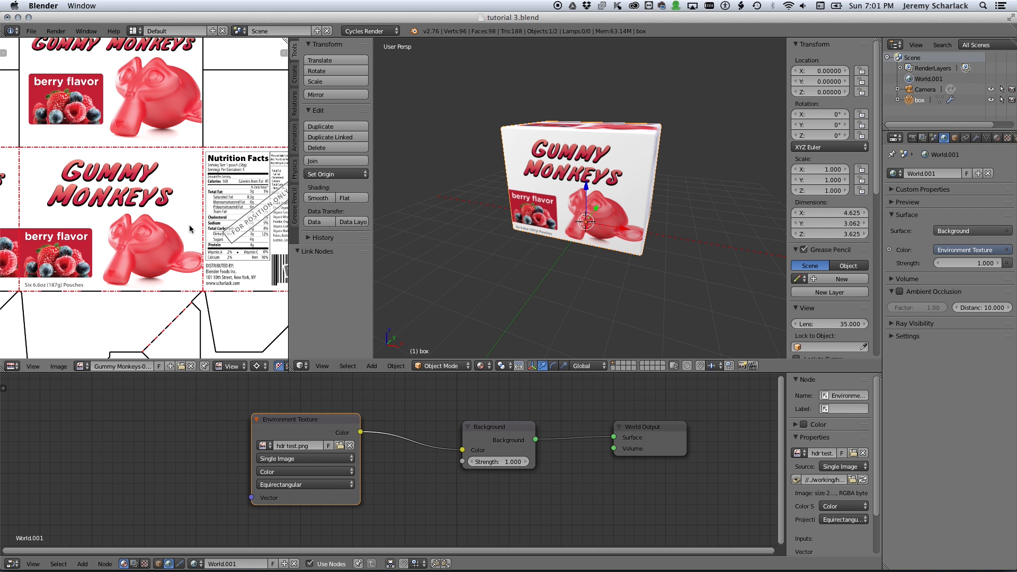
Switch the viewport to Rendered shading and examine the environment-lit box enlarged and from another side.
click(479, 366)
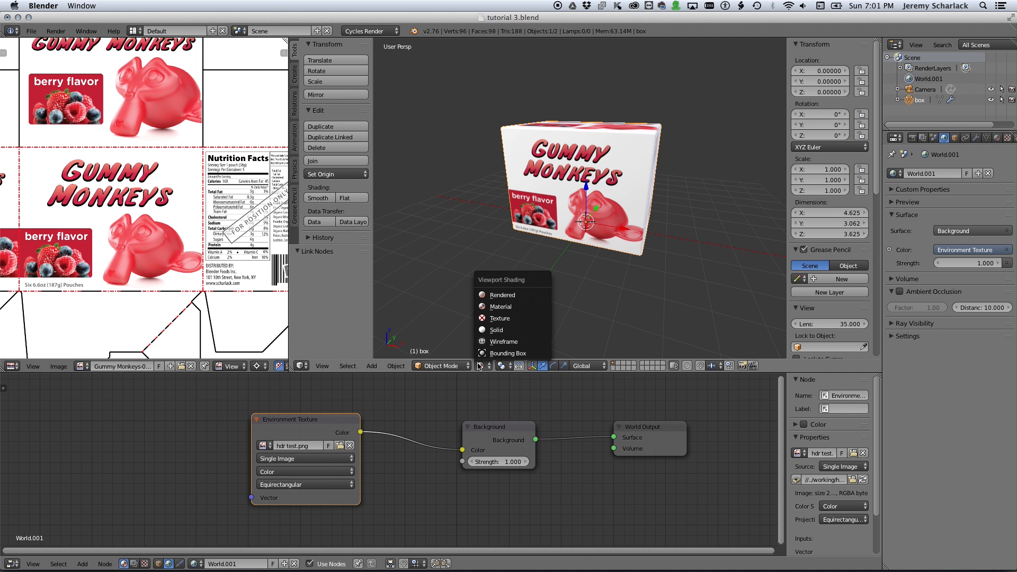
click(494, 295)
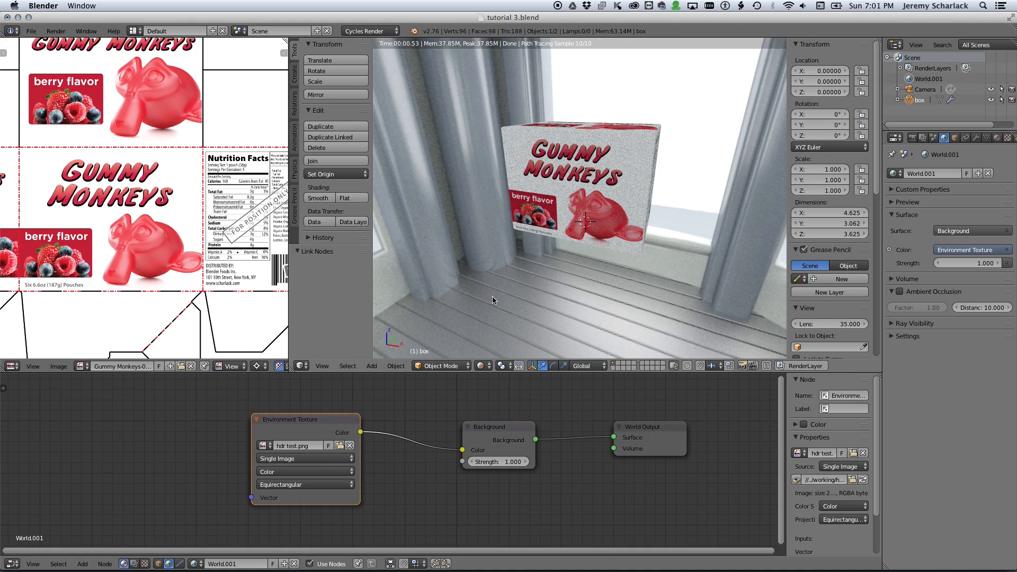
key(ctrl+Up)
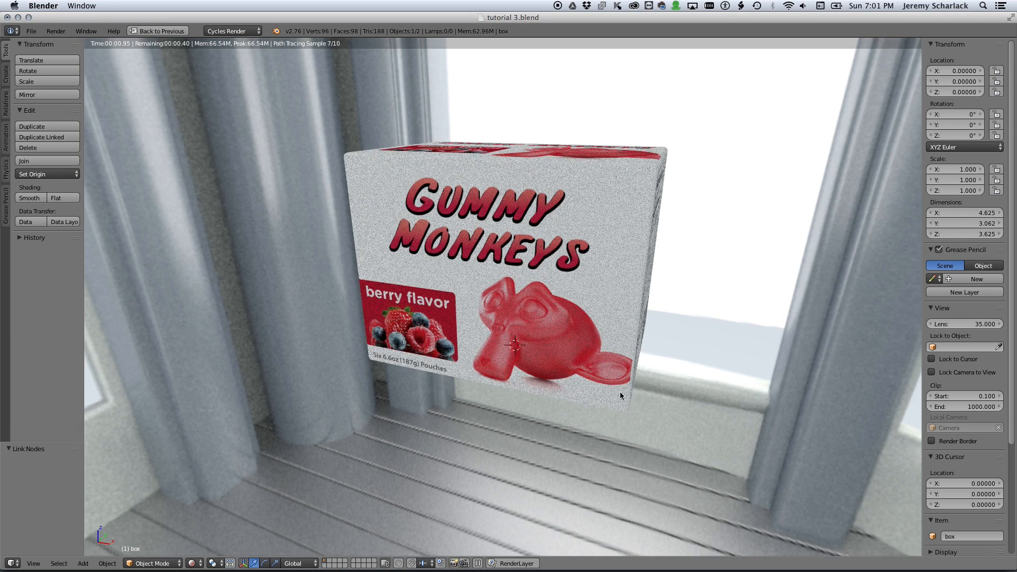
middle_drag(631, 391, 465, 389)
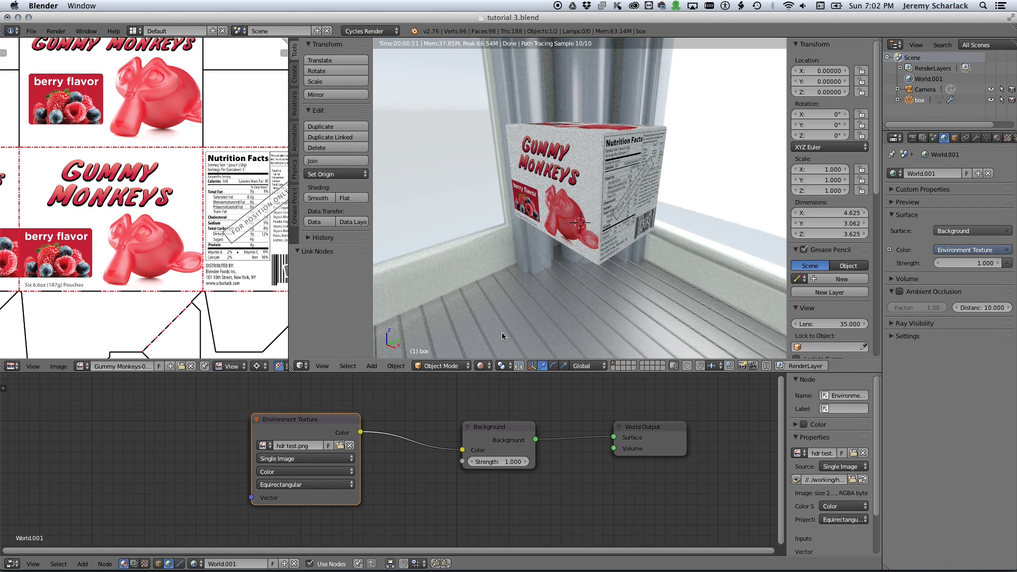
click(483, 366)
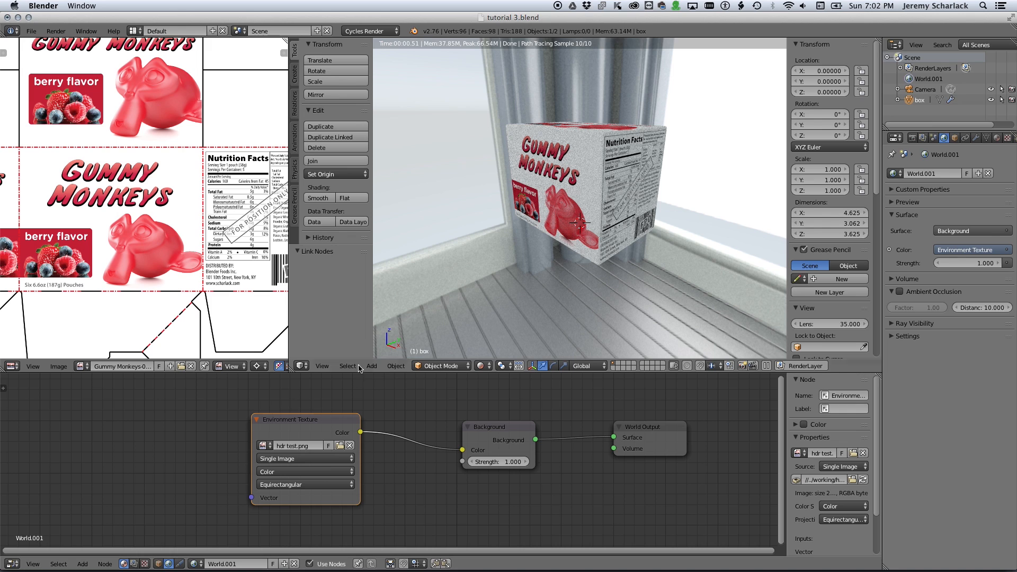
Resize the upper editors to widen the UV/Image Editor area, and turn it into a second 3D View showing the box's front.
drag(307, 372, 309, 406)
drag(289, 361, 392, 361)
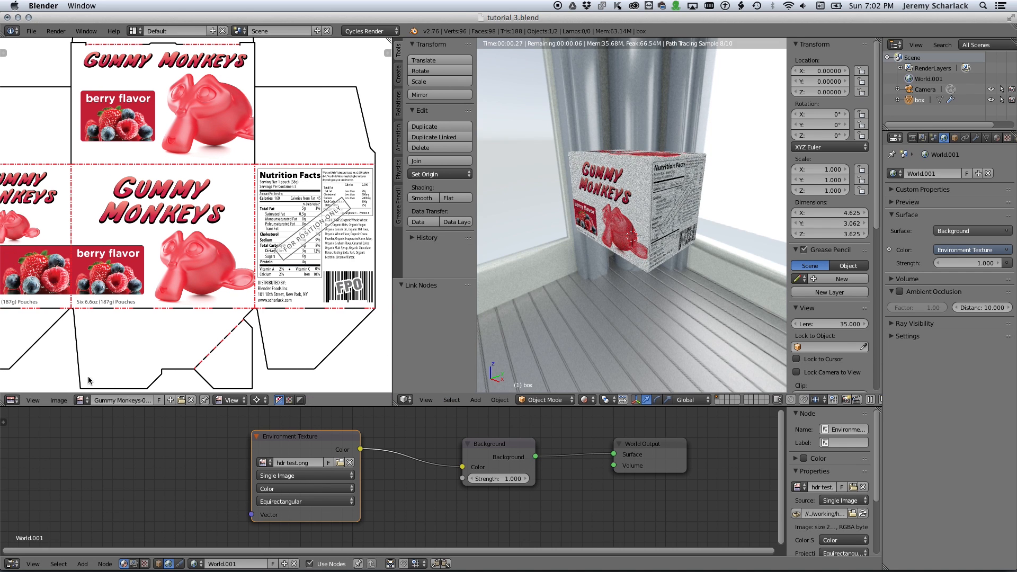
scroll(84, 361, down, 2)
click(10, 401)
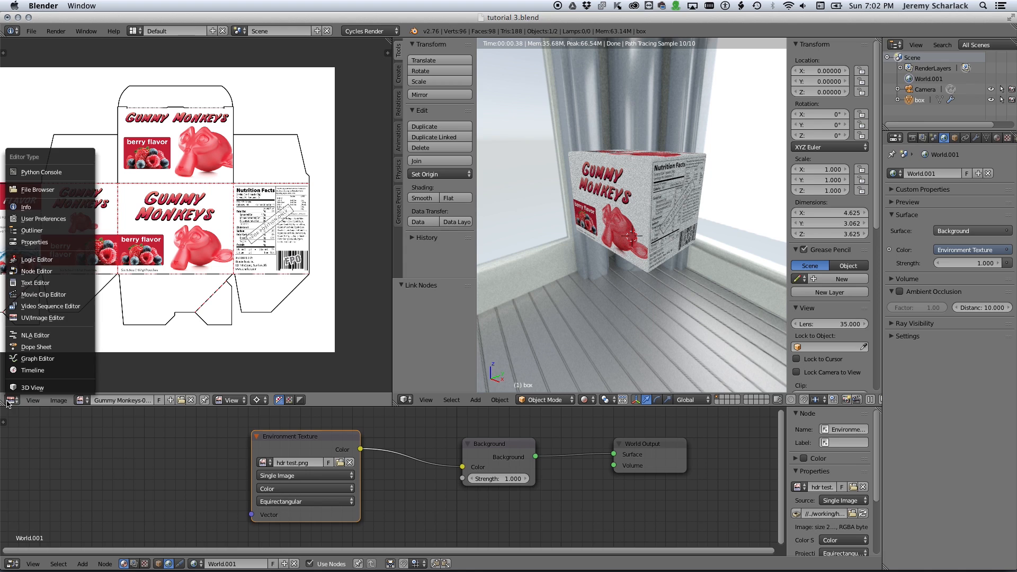
click(26, 388)
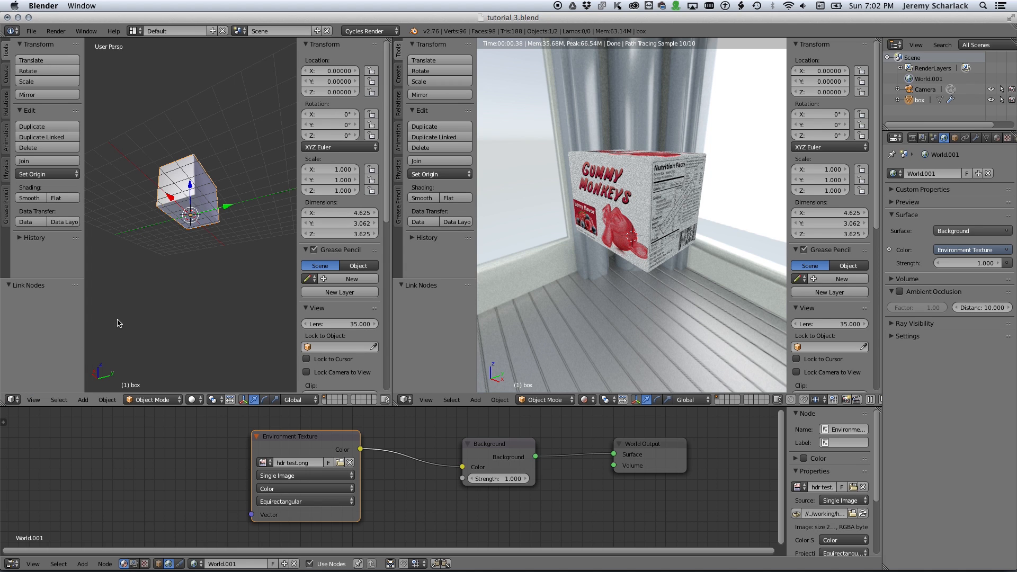
middle_drag(228, 280, 143, 316)
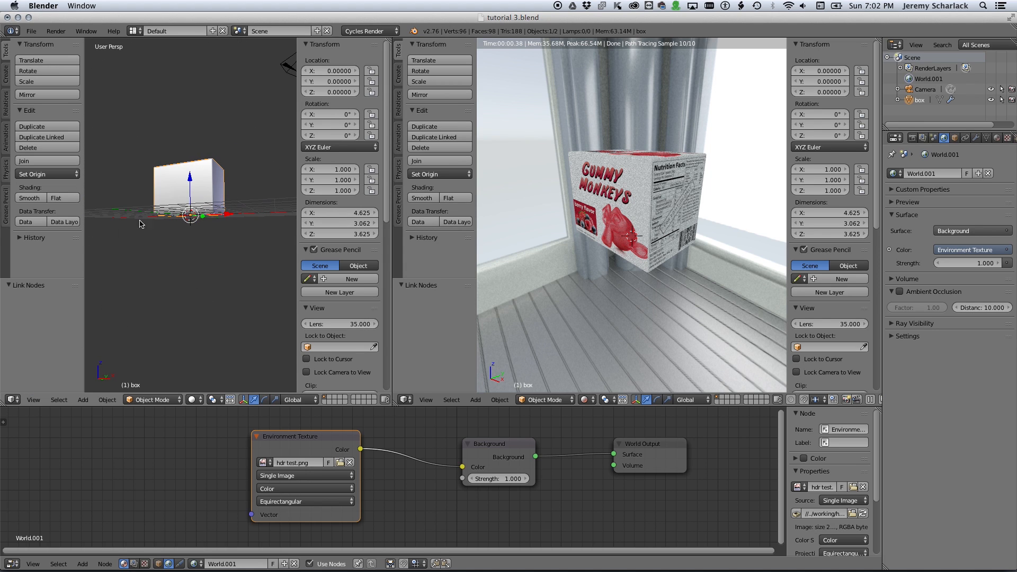
middle_drag(142, 224, 194, 234)
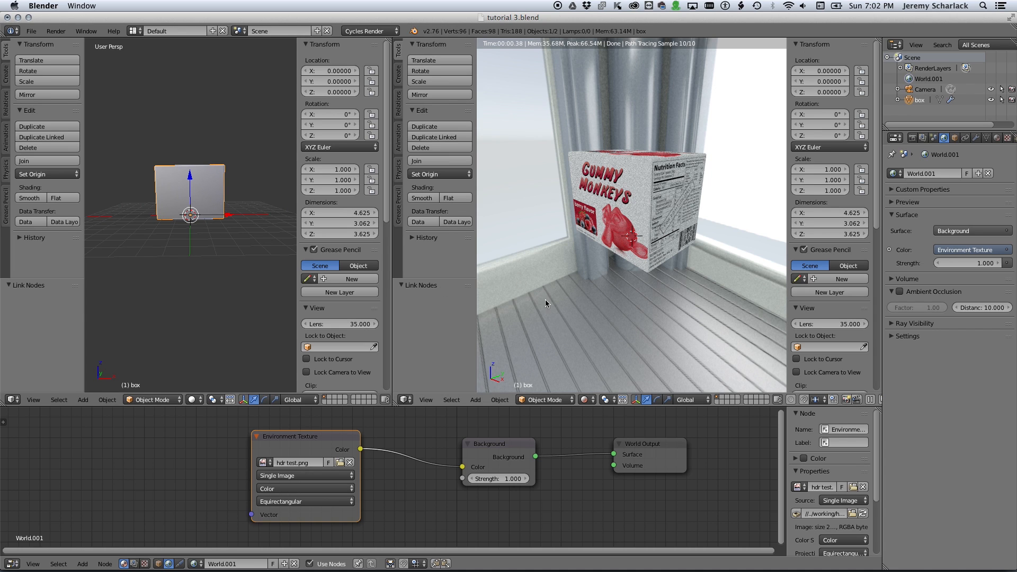
Frame the box's Gummy Monkeys front and narrow side from slightly above in the rendered view, and align the camera to that view.
key(KP_0)
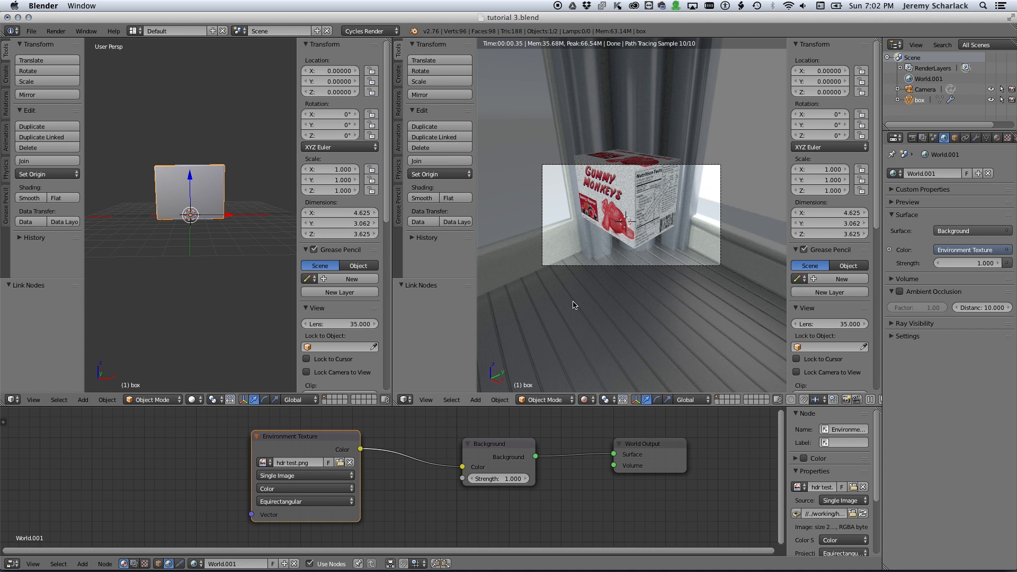
middle_drag(572, 315, 694, 274)
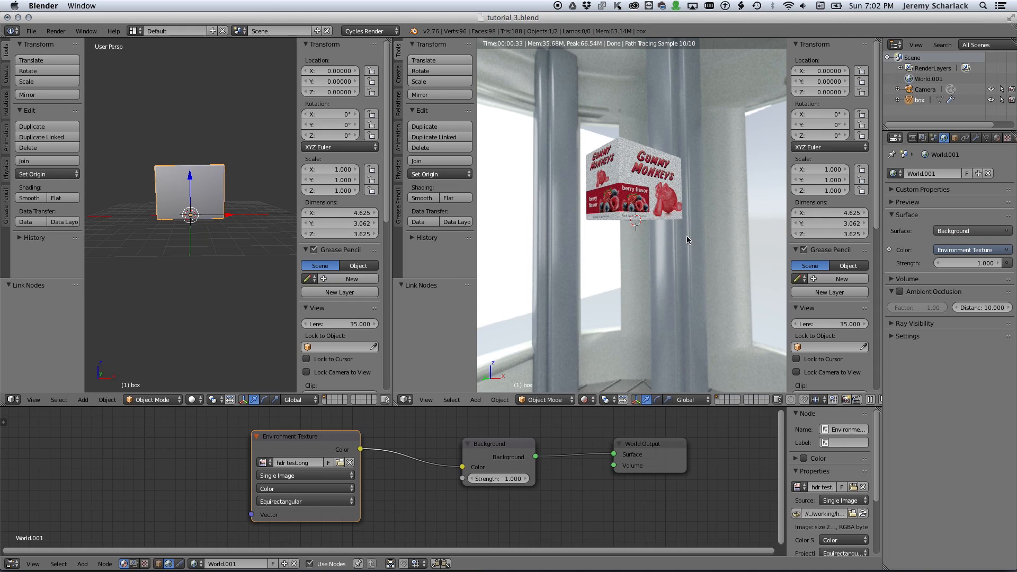
middle_drag(638, 230, 636, 265)
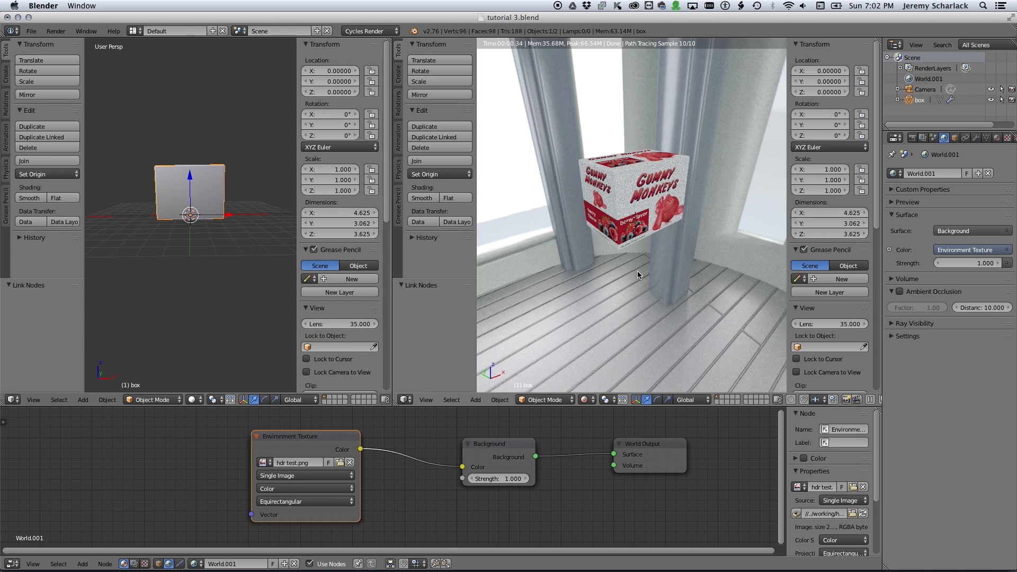
scroll(637, 271, up, 3)
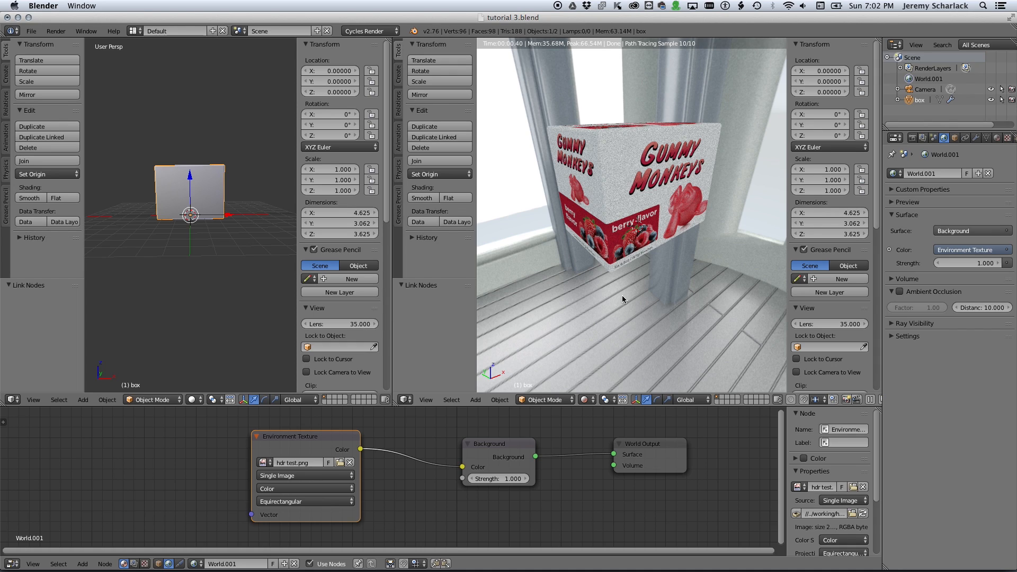
key(space)
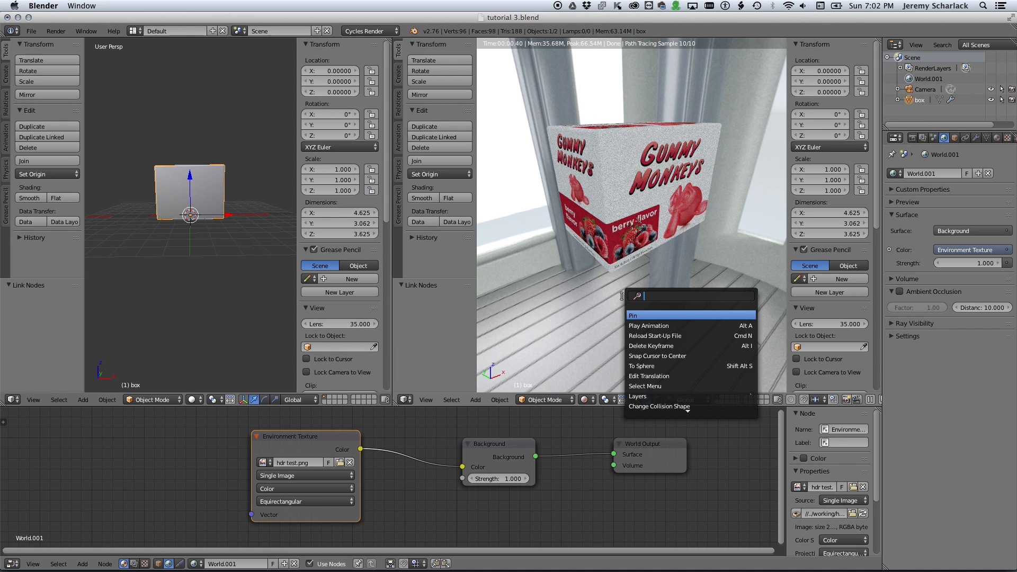
text(camera)
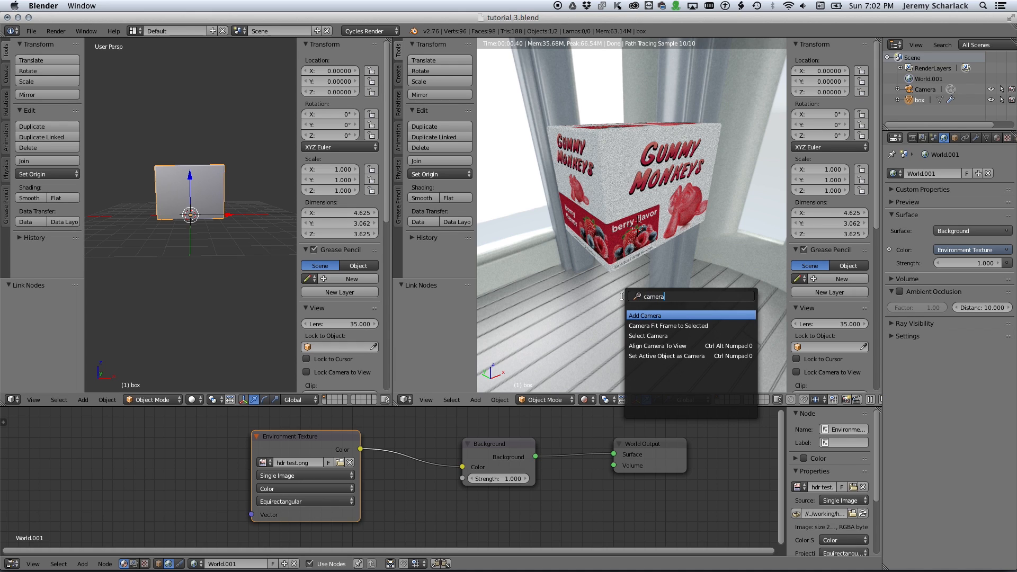
text( to)
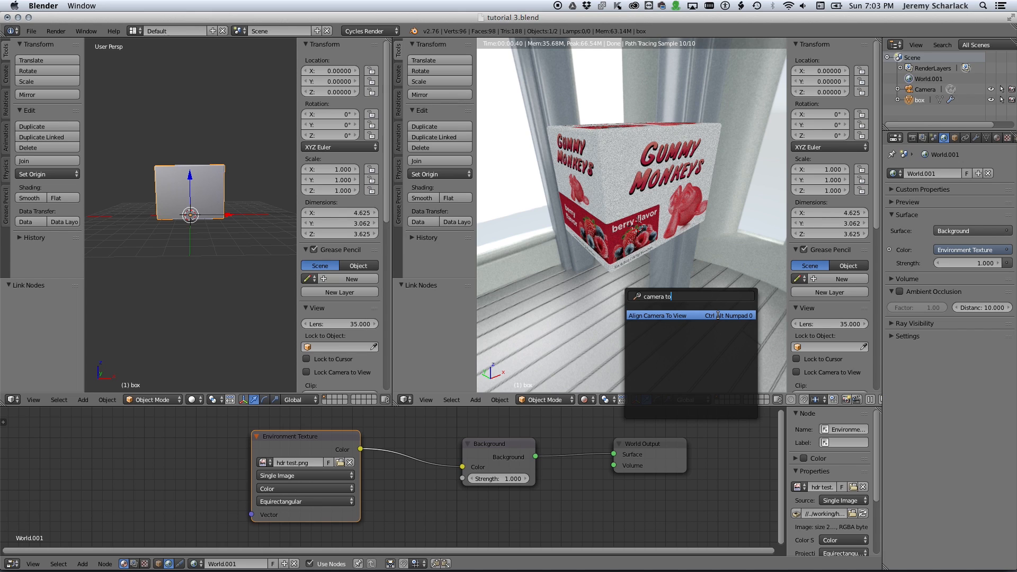
click(643, 316)
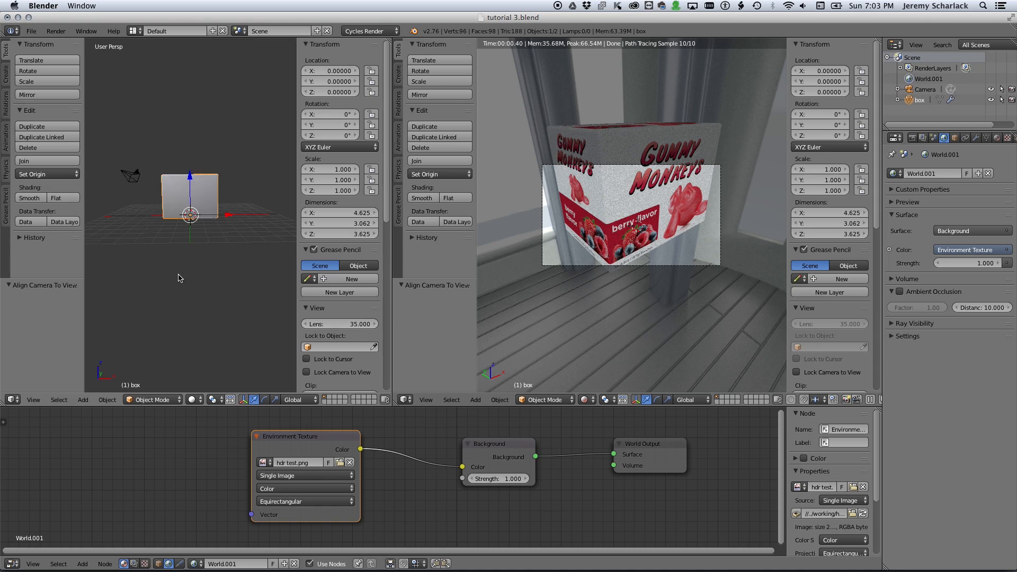
Select the camera in the solid 3D view and move it about -2 along the global Y axis.
middle_drag(178, 278, 185, 300)
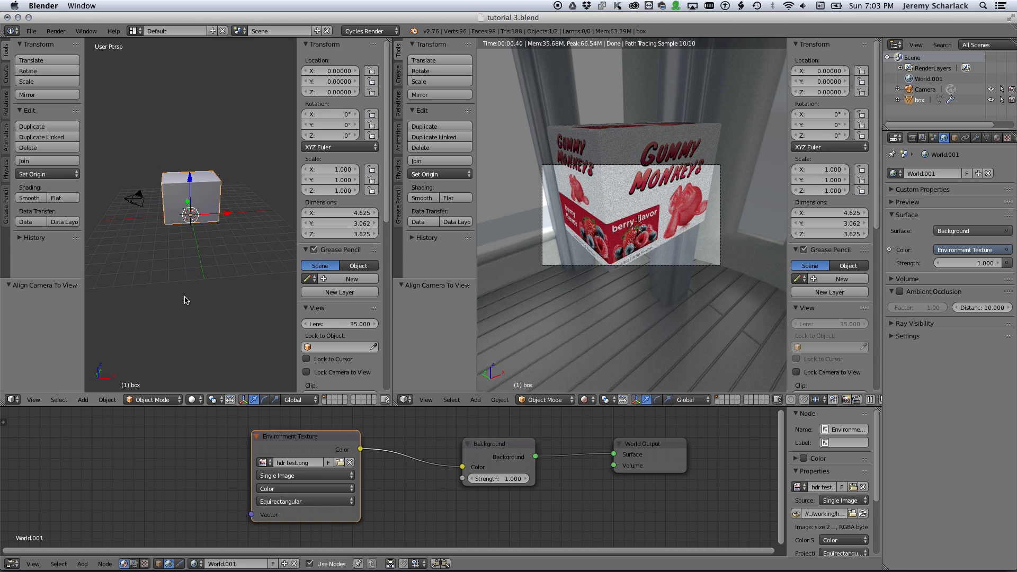
scroll(180, 292, down, 2)
scroll(556, 294, up, 2)
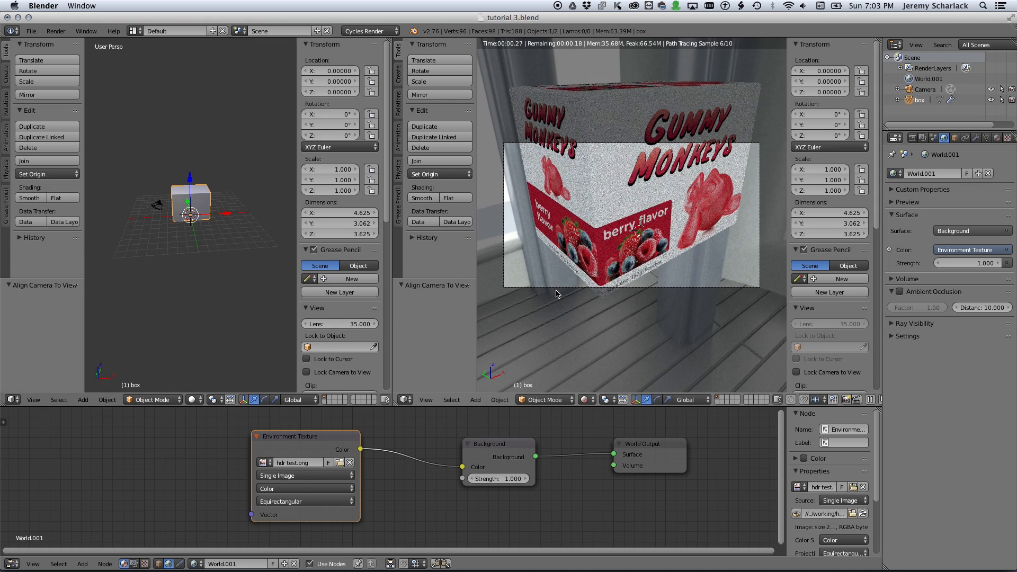
scroll(556, 294, up, 2)
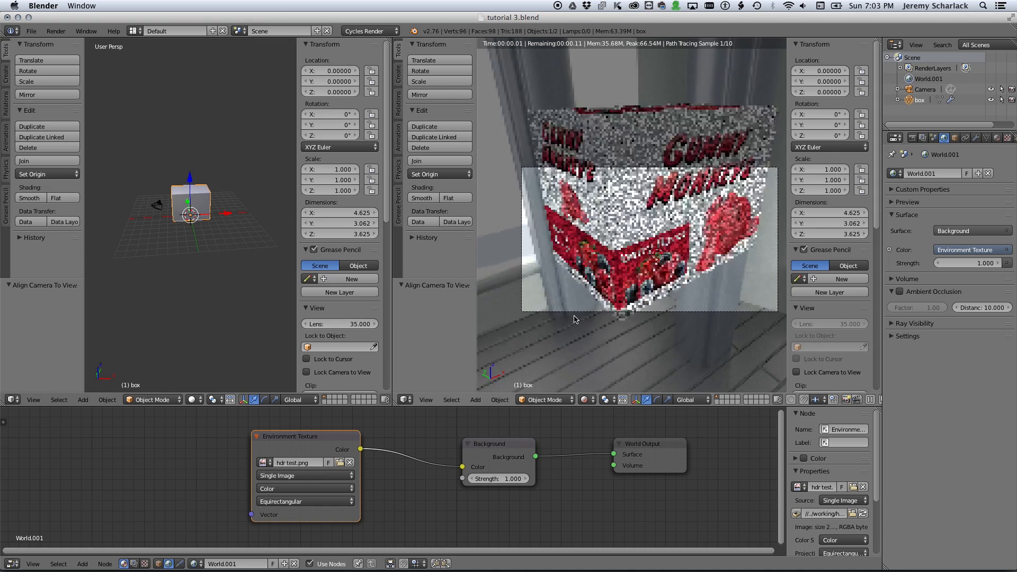
right_click(160, 210)
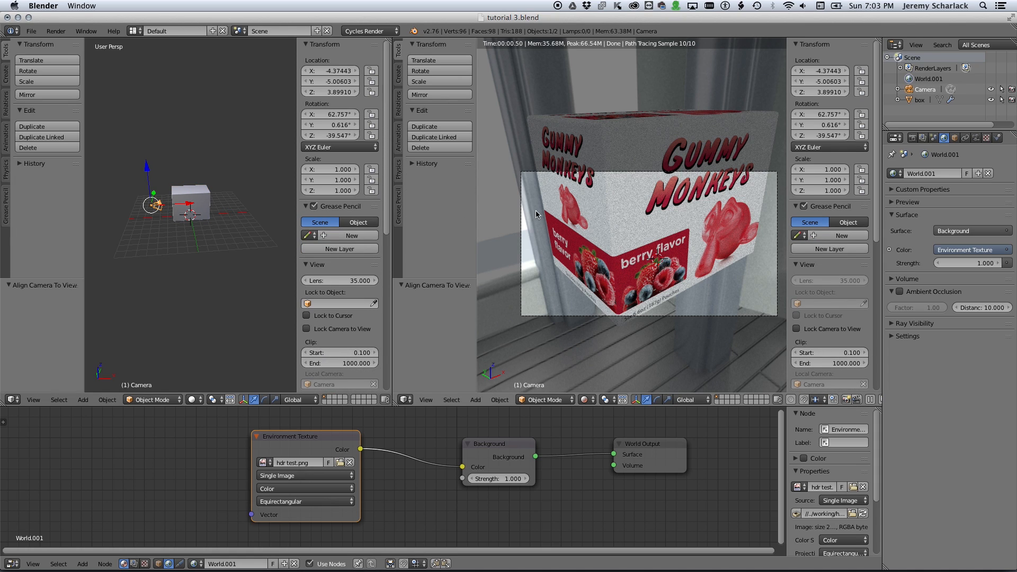
mouse_move(163, 213)
middle_down()
mouse_move(186, 265)
mouse_move(156, 245)
mouse_move(155, 229)
middle_up()
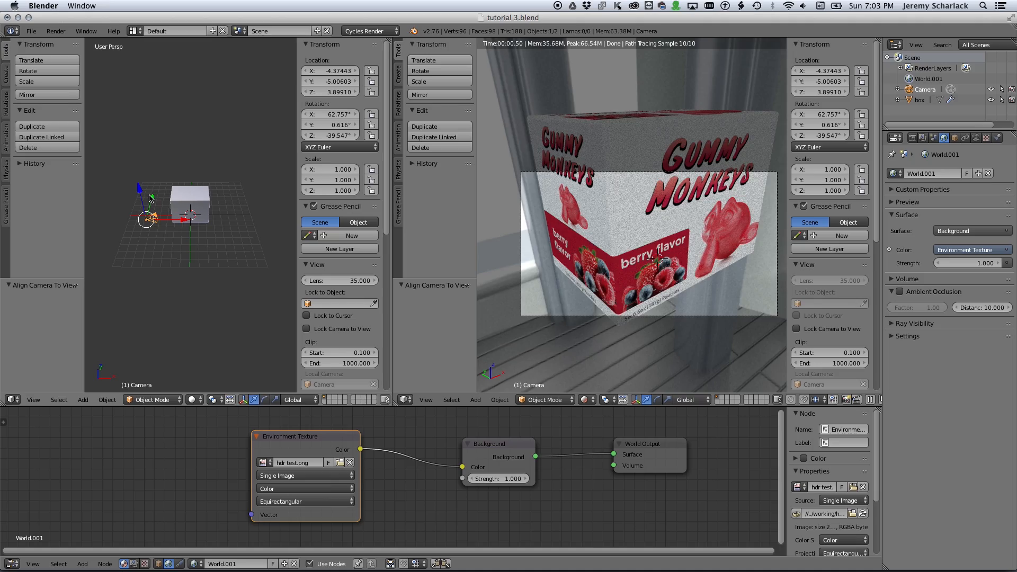
key(g)
key(y)
click(164, 242)
Move the camera about -1.15 along the global X axis and raise it about 1.91 along Z.
key(g)
key(x)
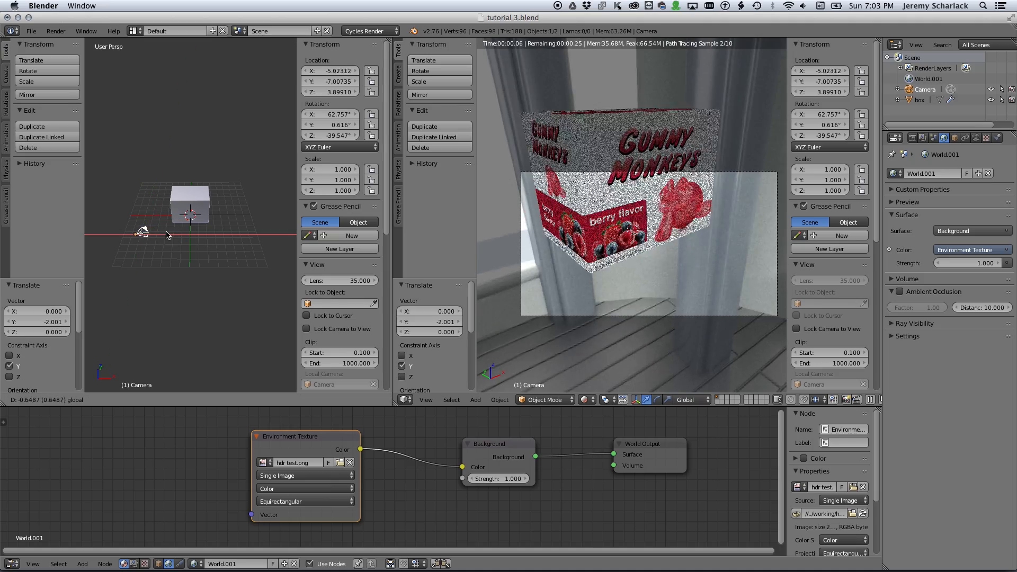
click(149, 233)
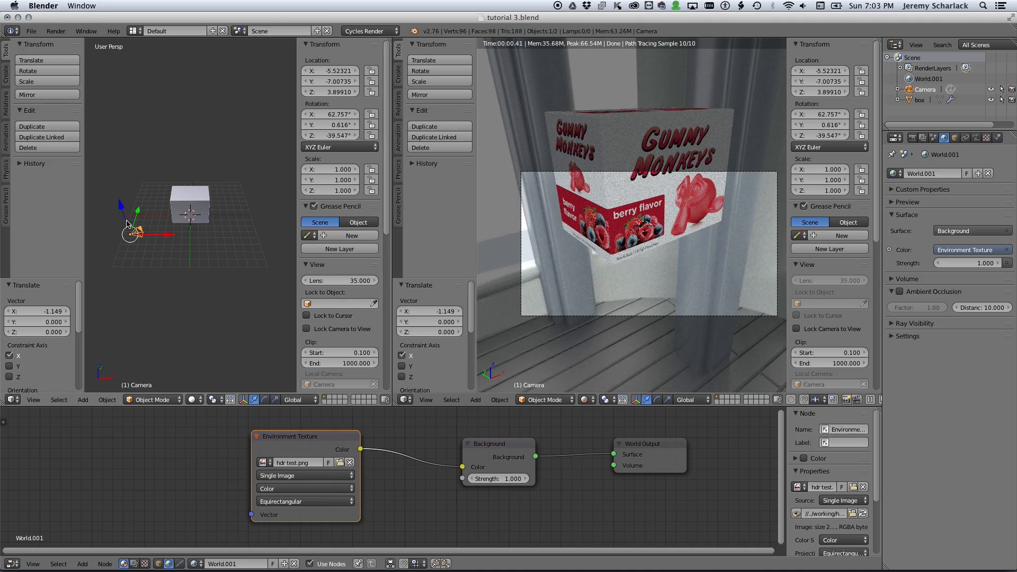
key(g)
key(z)
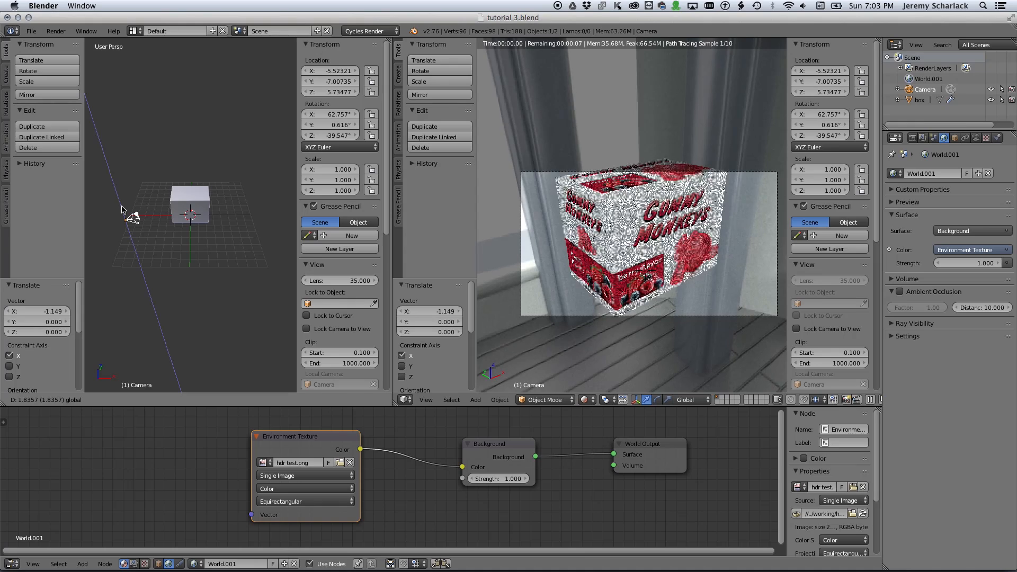
click(146, 227)
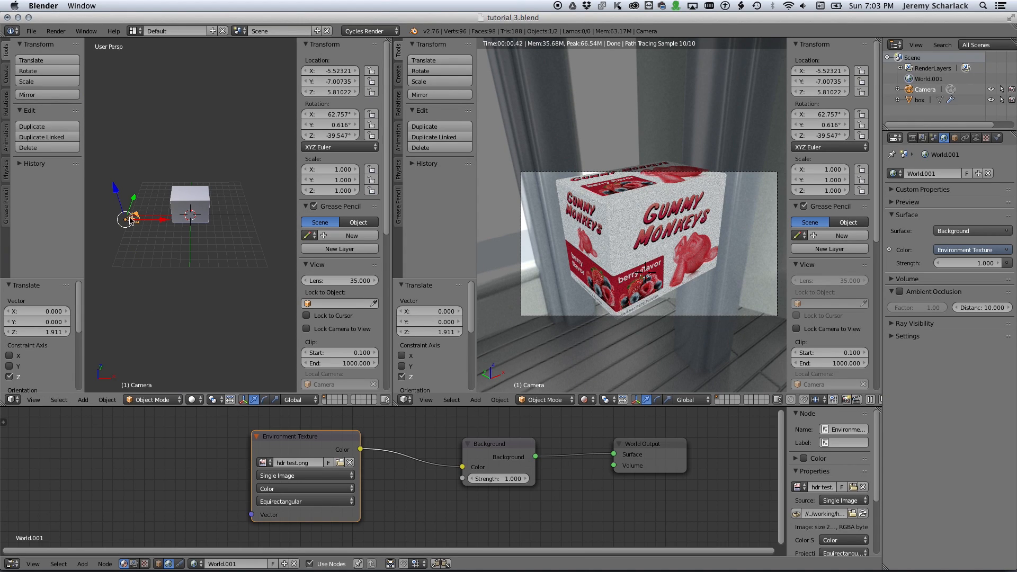
Hide the tool shelf and properties region in the rendered camera view, and widen the solid 3D view beside it.
scroll(159, 214, up, 4)
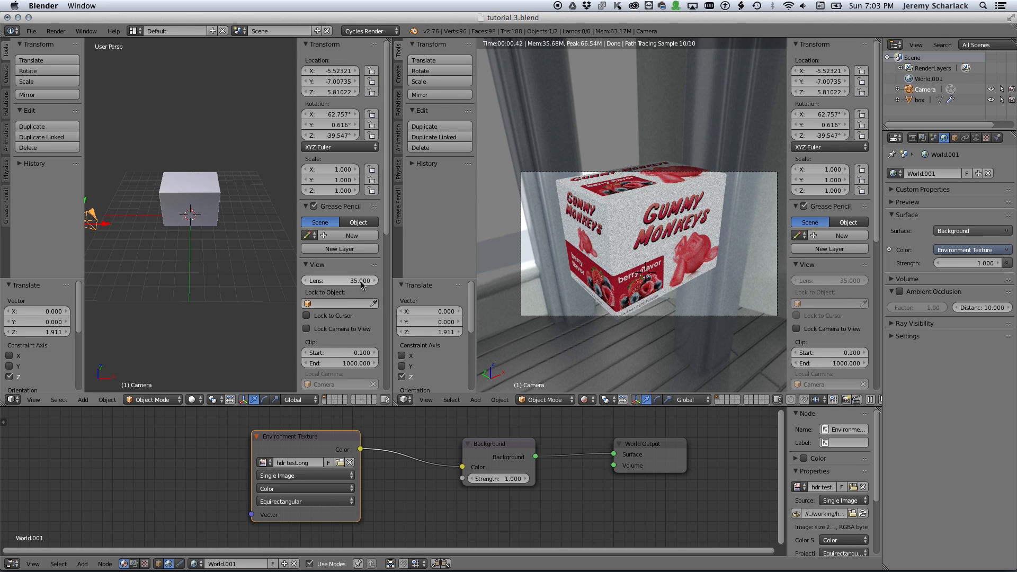
key(t)
key(n)
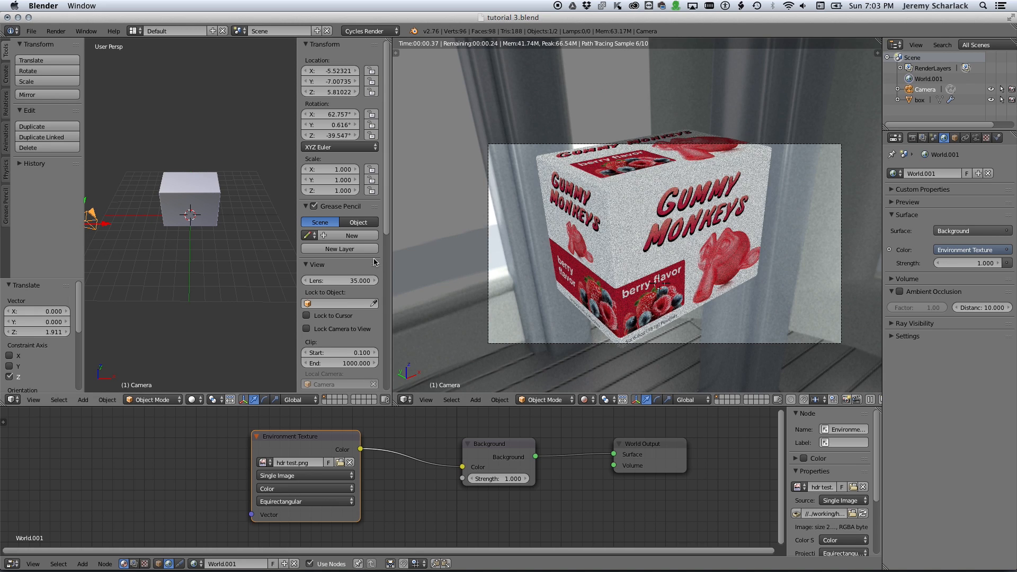
drag(392, 265, 474, 267)
Pull the camera back from the box along its local Z axis, to about X -7.446, Y -9.362, Z 7.376.
scroll(157, 234, up, 3)
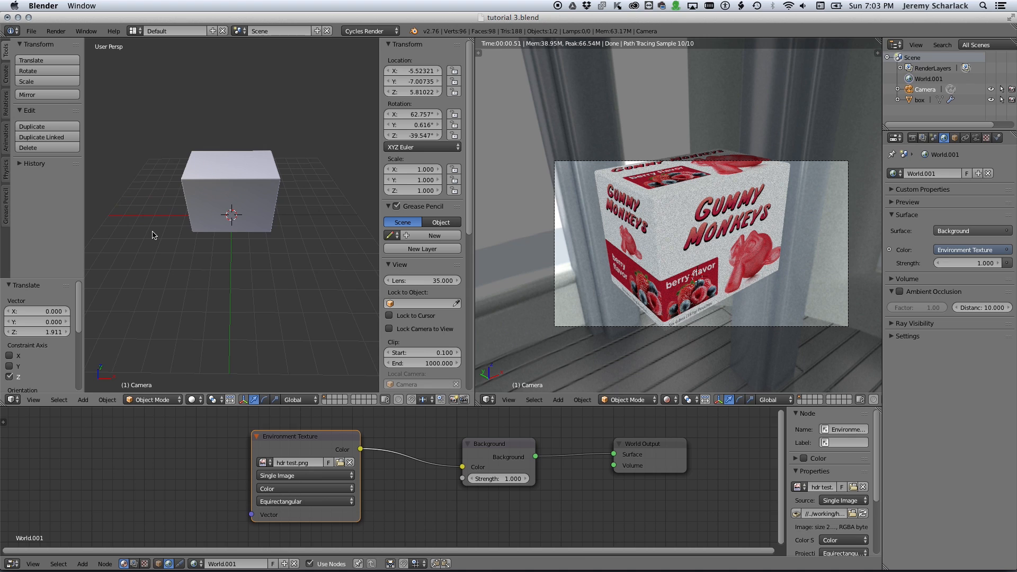
shift+middle_drag(163, 235, 249, 239)
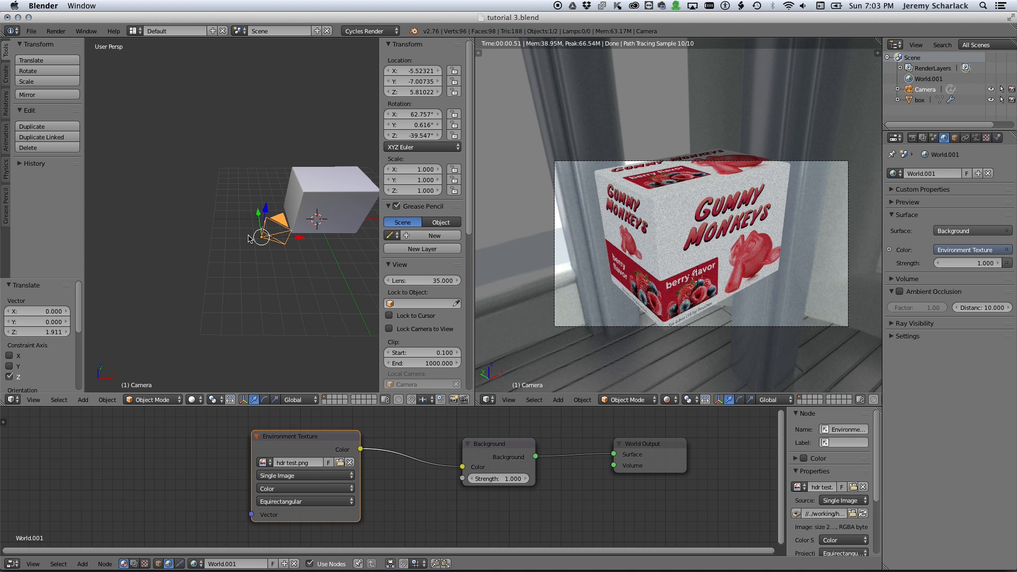
key(g)
key(z)
key(z)
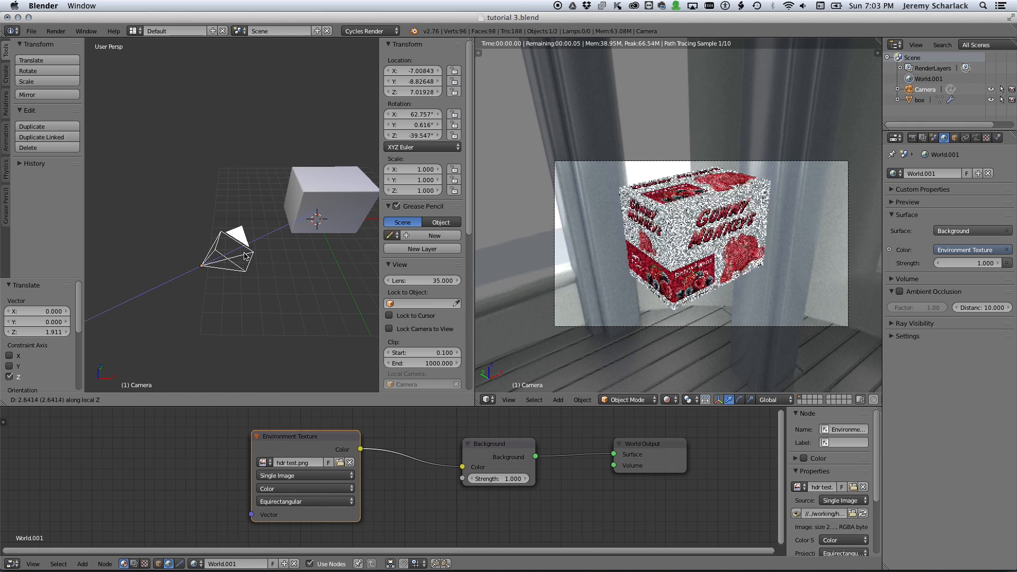
click(209, 268)
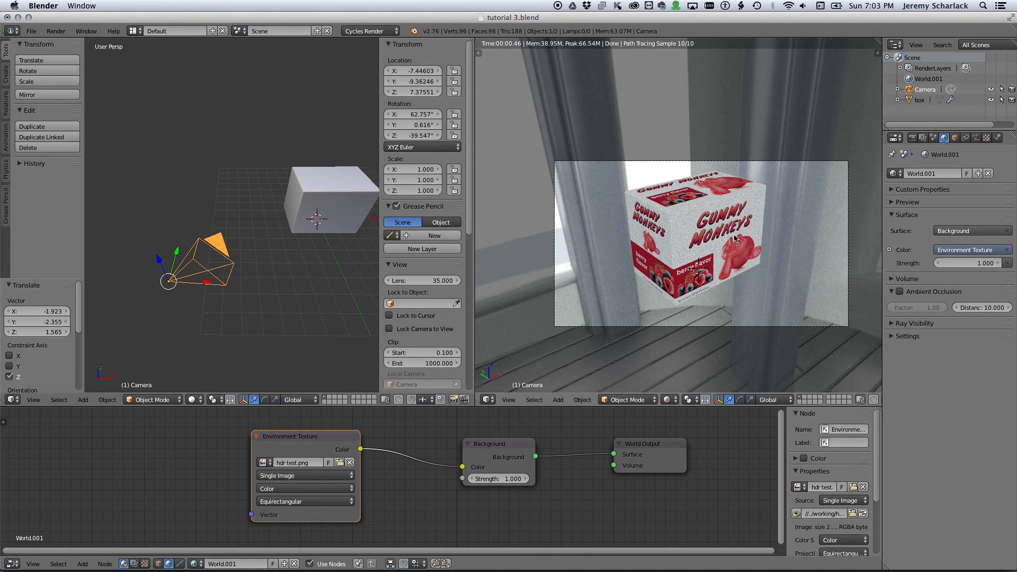
Nudge the camera along its local Y and local X axes, to about X -7.585, Y -9.265, Z 7.351.
key(g)
key(y)
key(y)
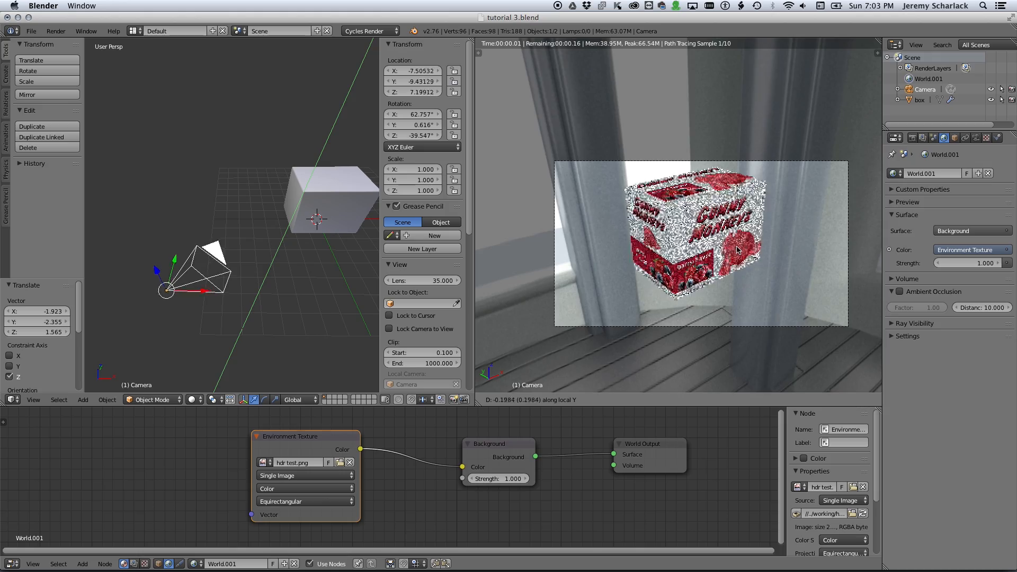
click(741, 238)
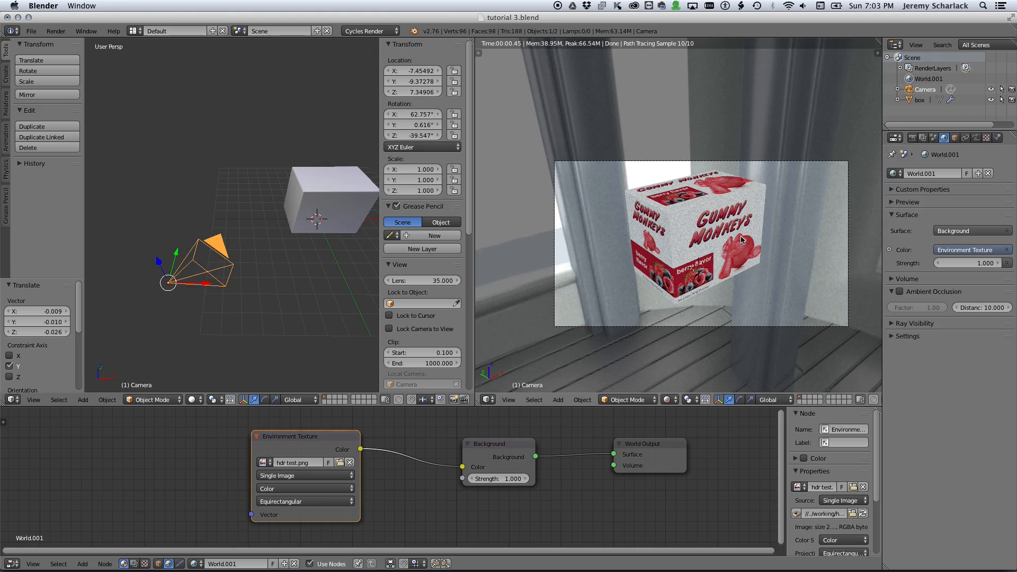
key(g)
key(x)
key(x)
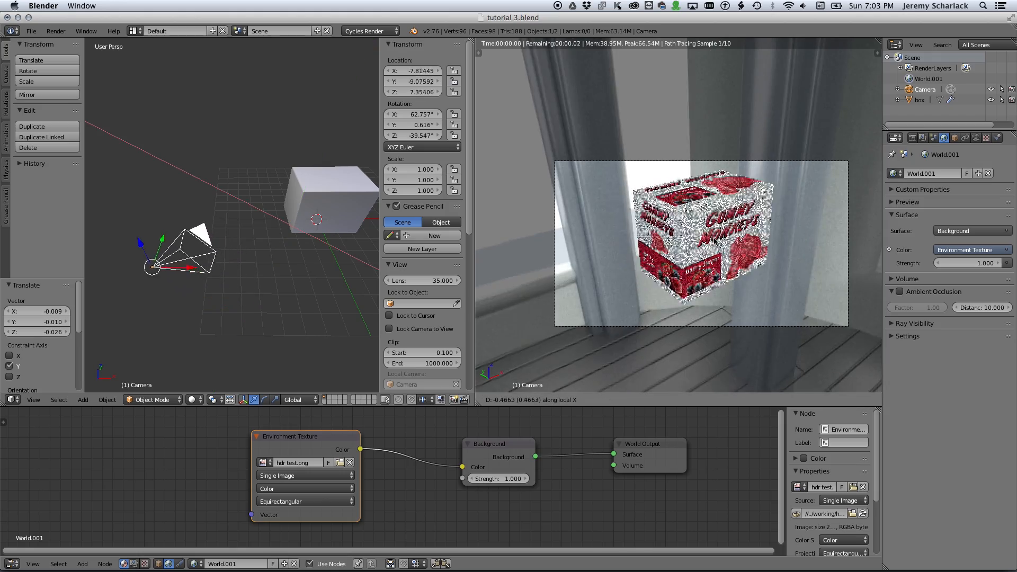
click(691, 240)
Center the solid view on the 3D cursor and set the pivot point to 3D Cursor.
middle_drag(349, 238, 296, 229)
scroll(310, 225, down, 3)
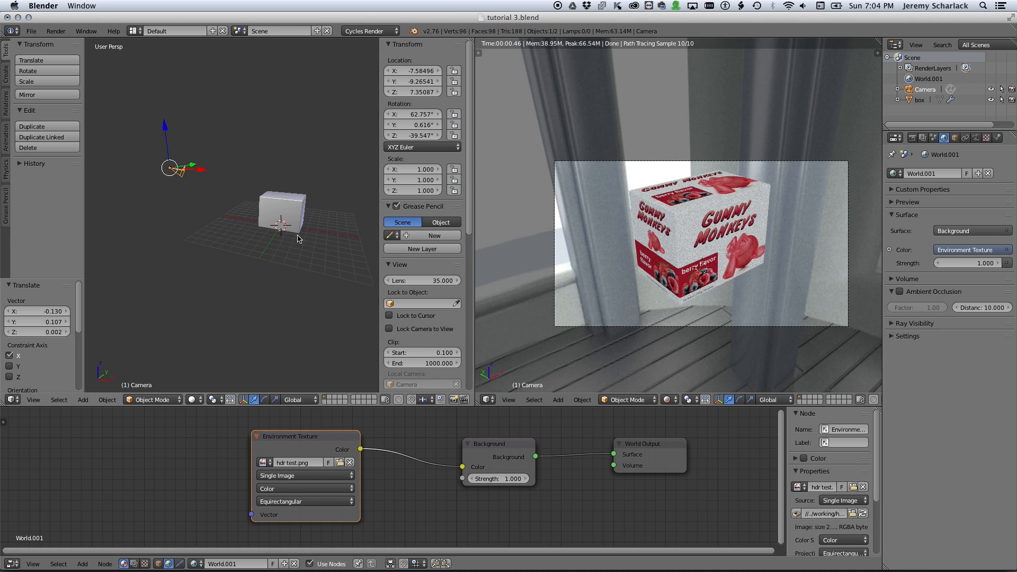
scroll(297, 239, up, 3)
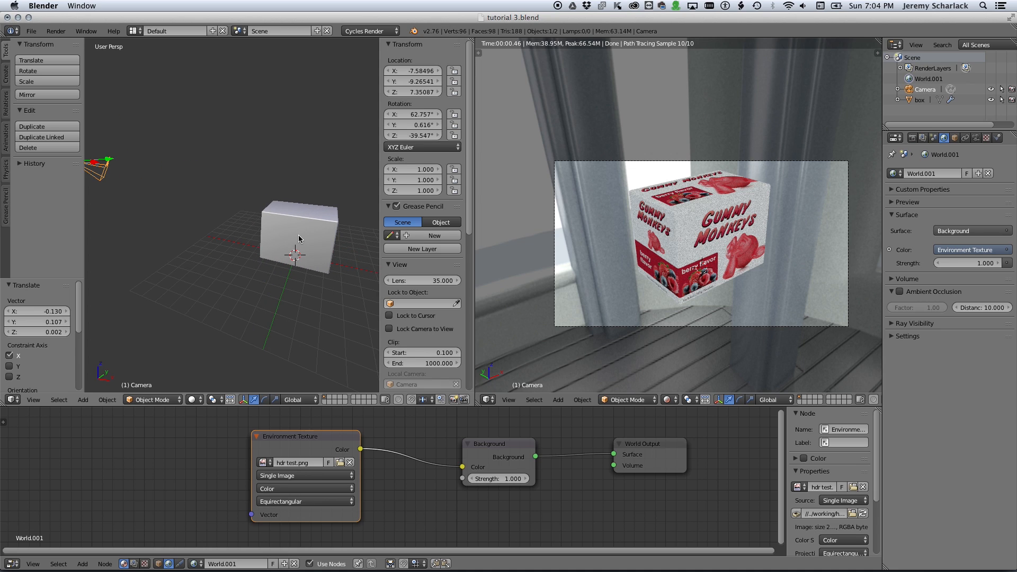
key(alt+Home)
scroll(298, 236, down, 2)
scroll(253, 252, down, 1)
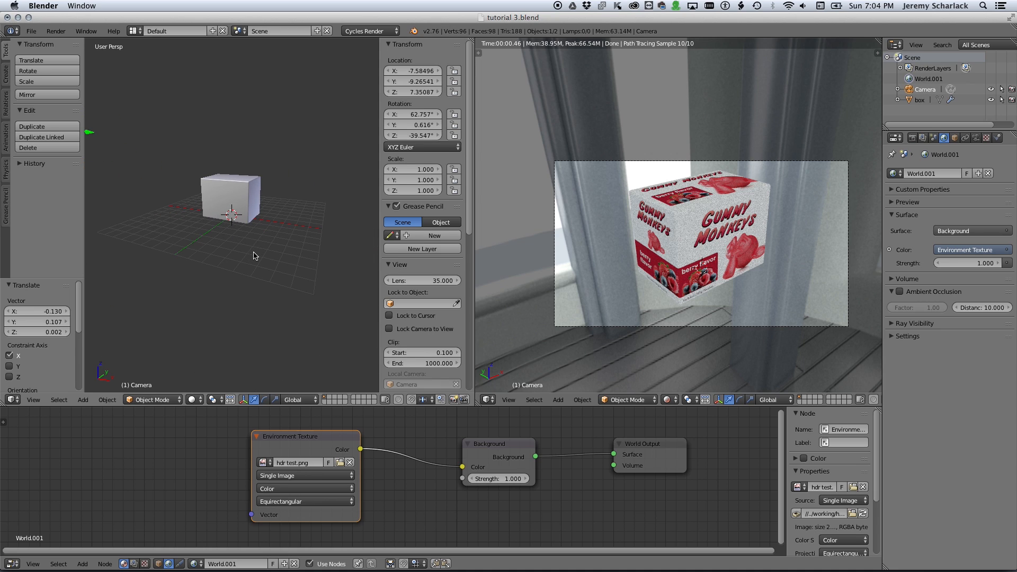
click(214, 400)
click(233, 375)
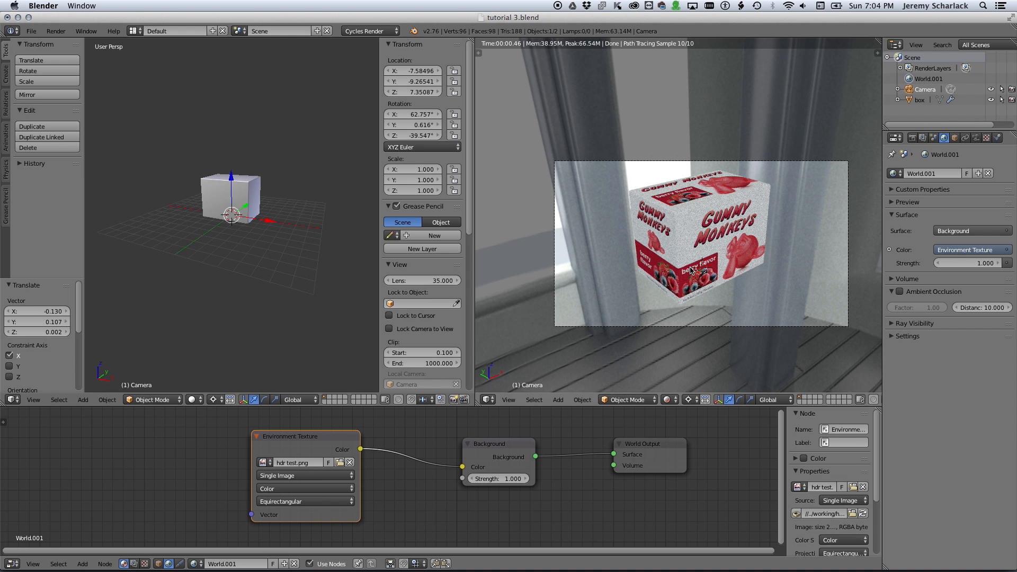
Rotate the camera around the 3D cursor by about 7.5° on global Z and about 4.1° on its local X axis.
key(r)
key(z)
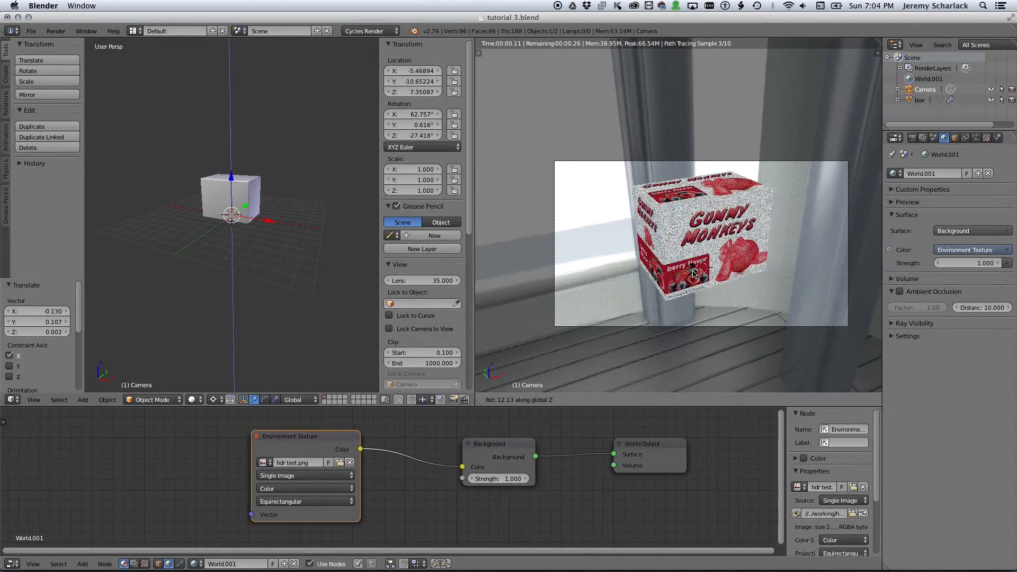
click(693, 274)
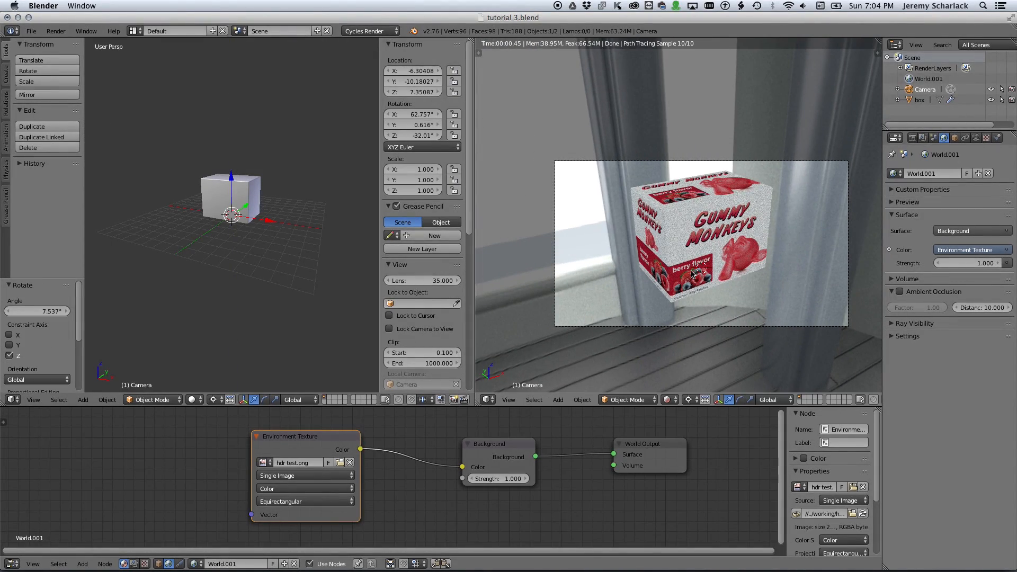
key(r)
key(x)
key(x)
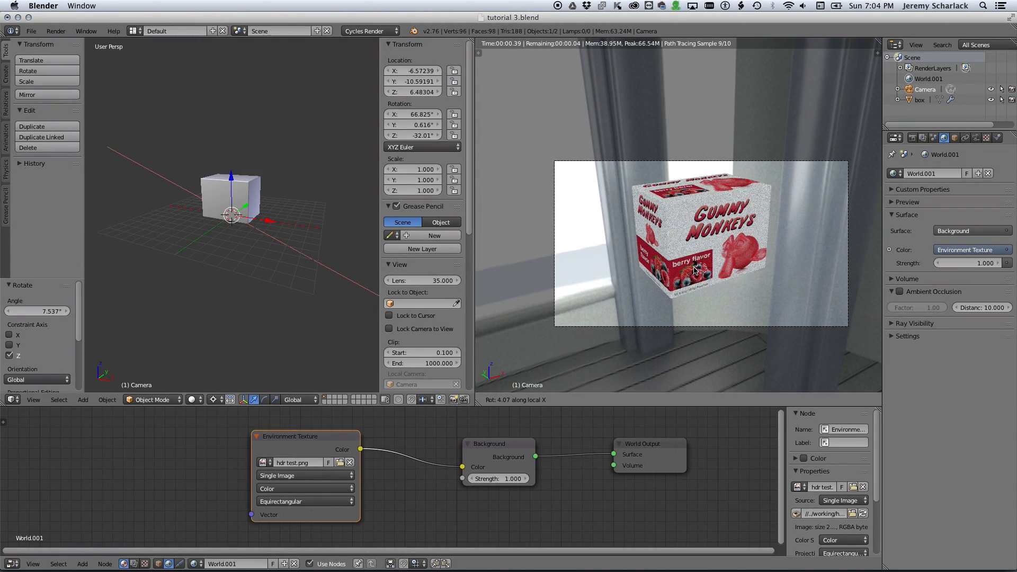
click(695, 270)
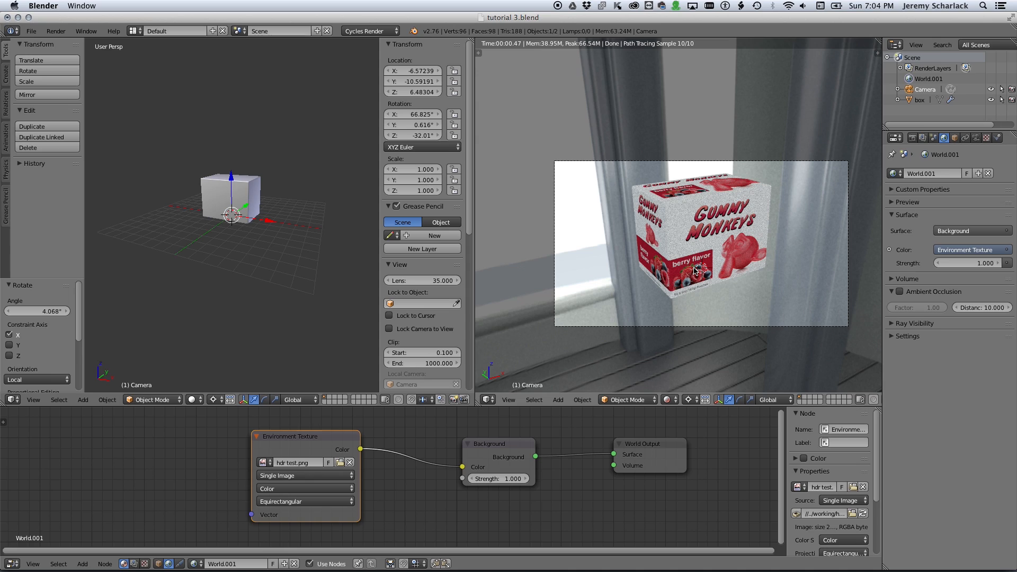
Shift the camera along its local X and local Y axes, to about X -6.704, Y -10.371, Z 6.759.
key(g)
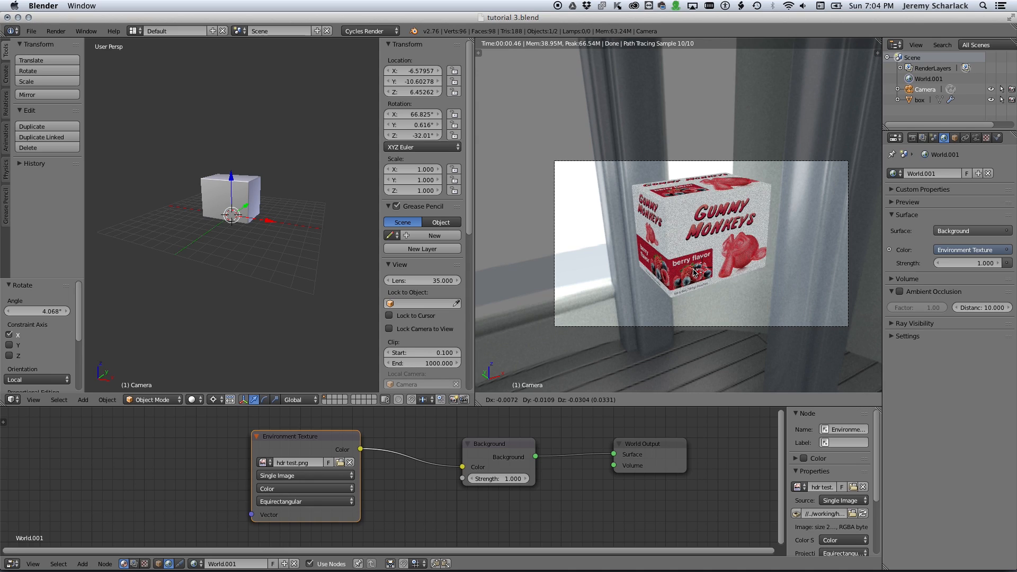
key(x)
key(x)
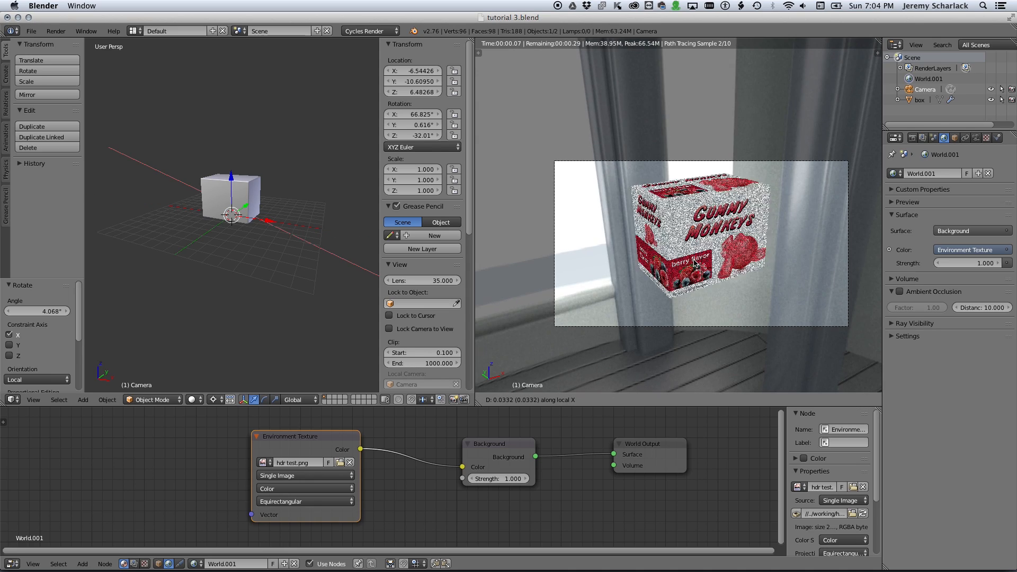
click(690, 267)
key(g)
key(y)
key(y)
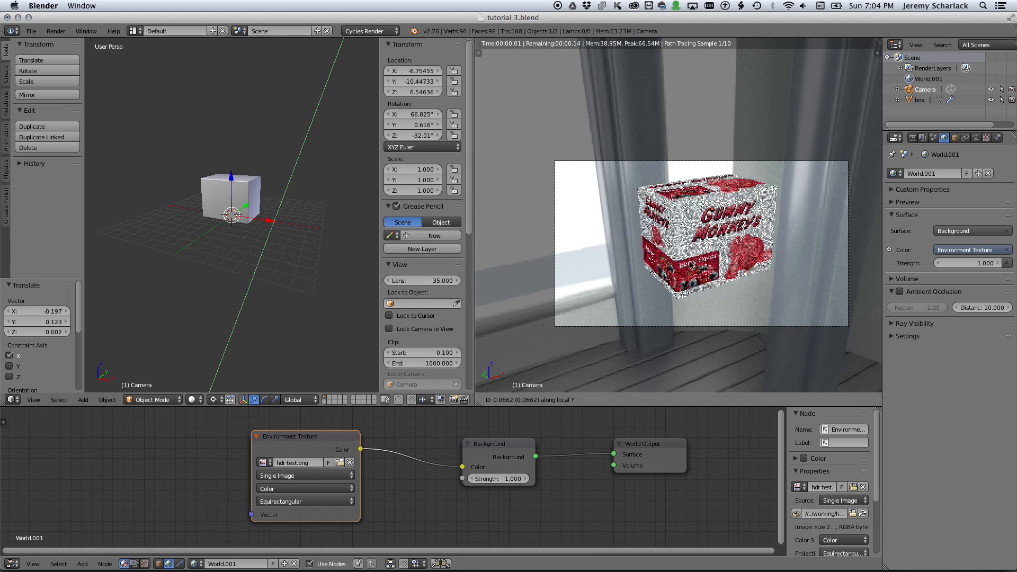
click(691, 262)
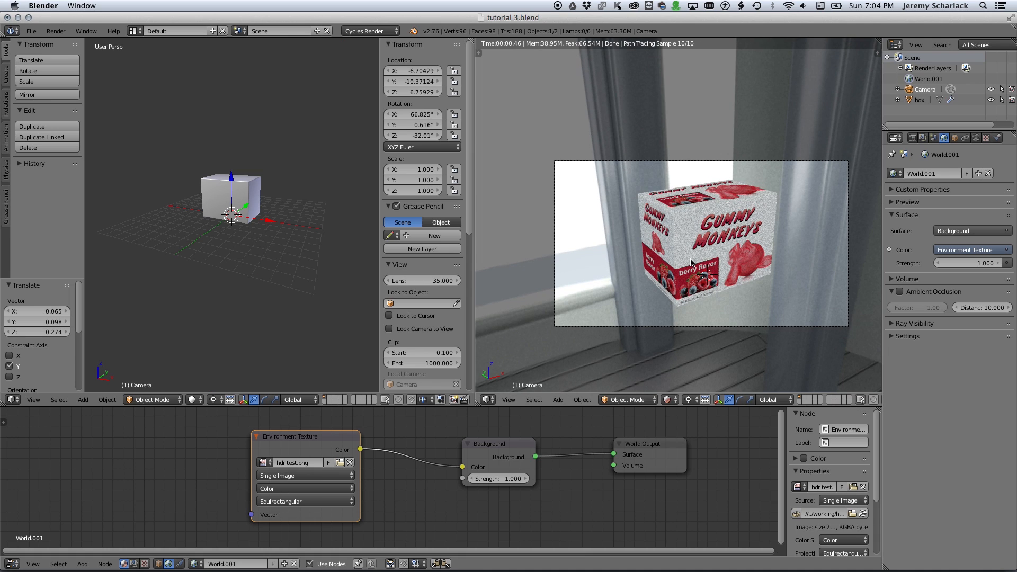
Set the camera's focal length to 50 mm.
scroll(206, 242, down, 1)
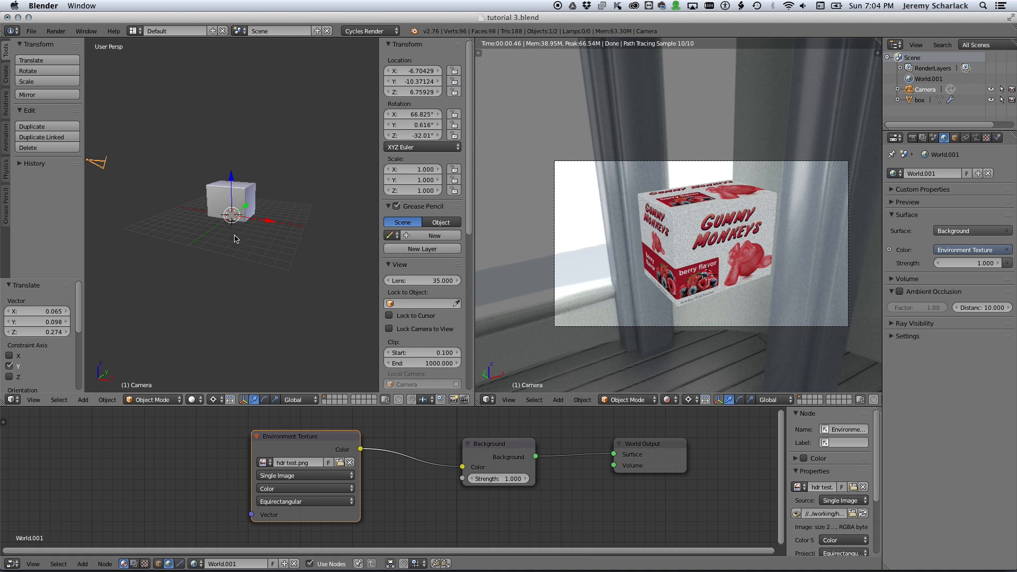
scroll(185, 233, down, 1)
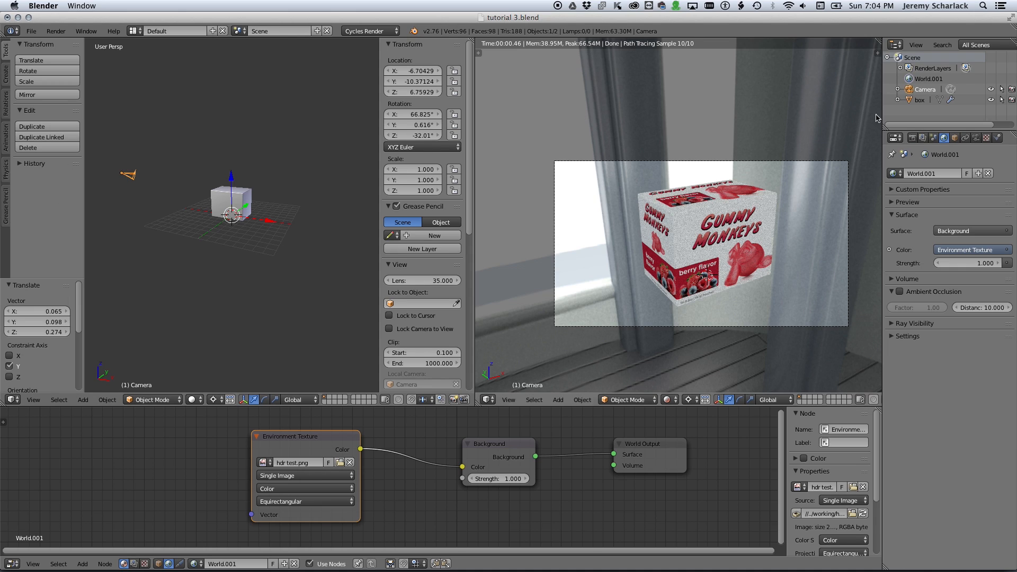
click(976, 137)
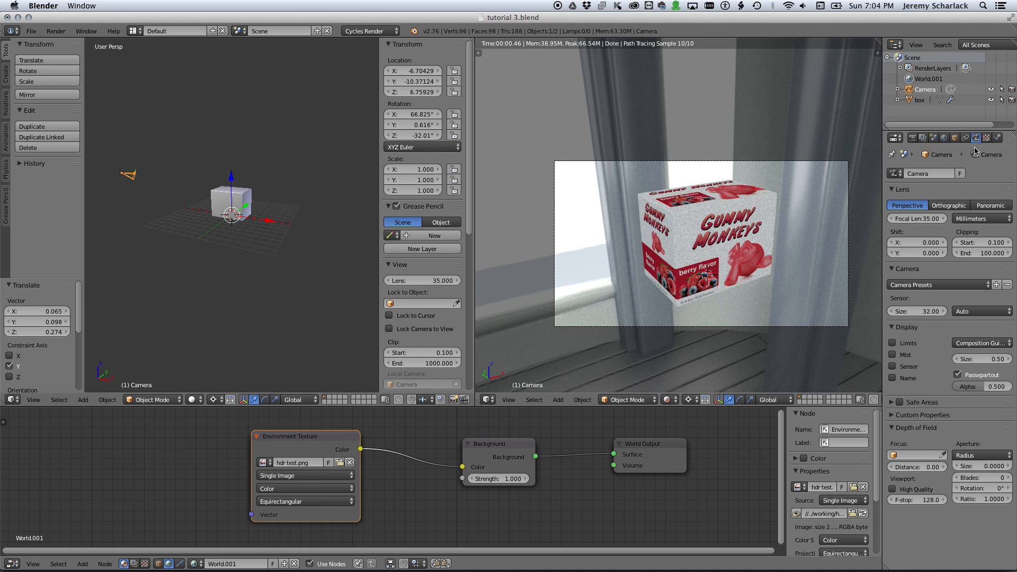
click(919, 220)
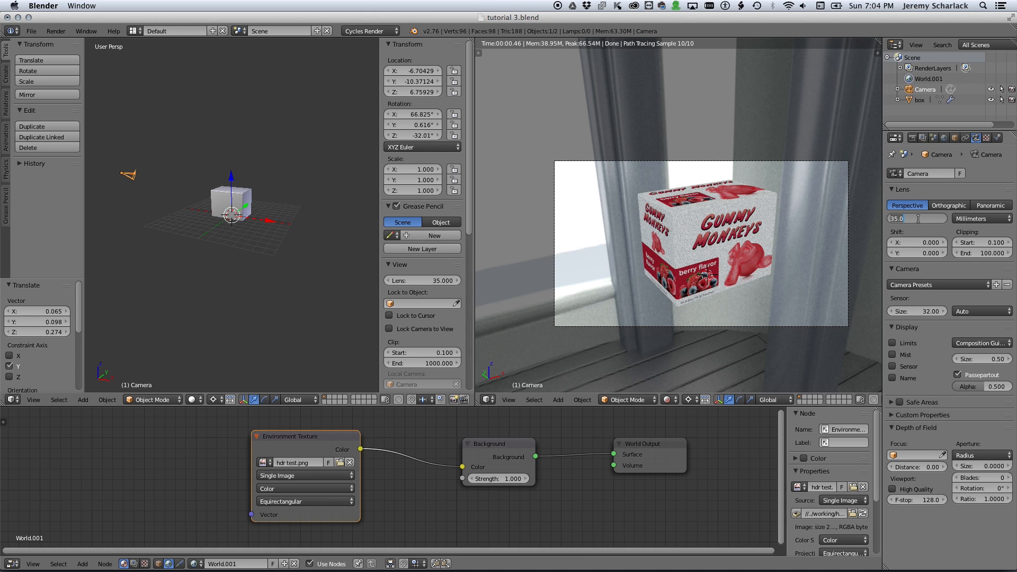
text(50)
key(Return)
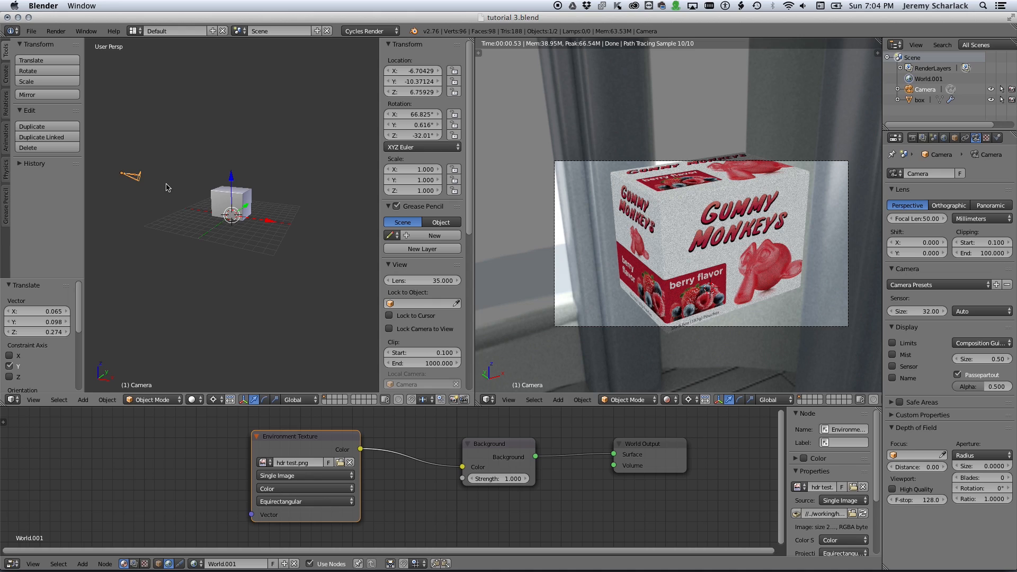
Move the camera back along its local Z axis to about X -8.74, Y -13.66, Z 8.41, and set the pivot point to Median Point.
key(g)
key(z)
key(z)
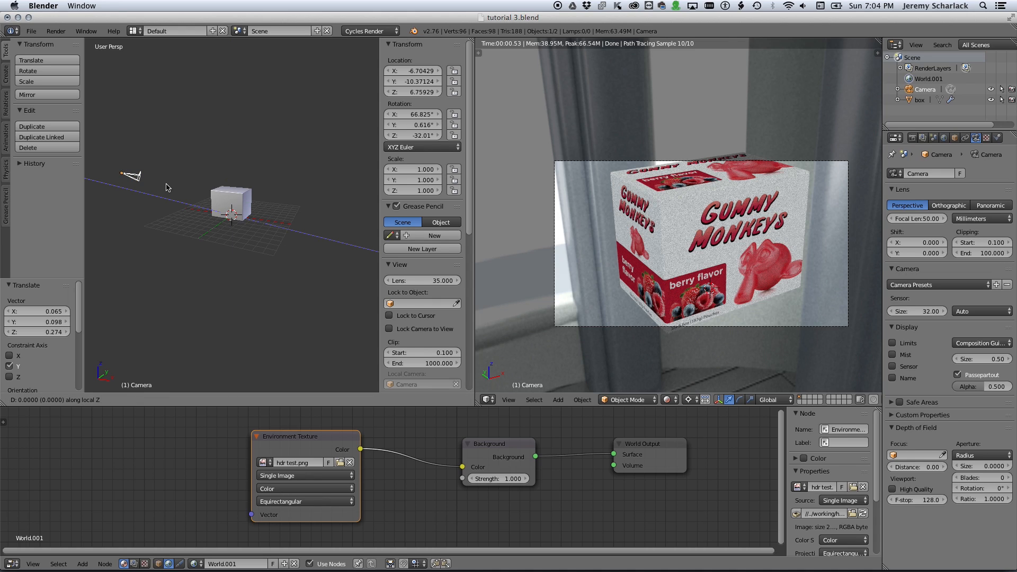
click(139, 187)
click(214, 399)
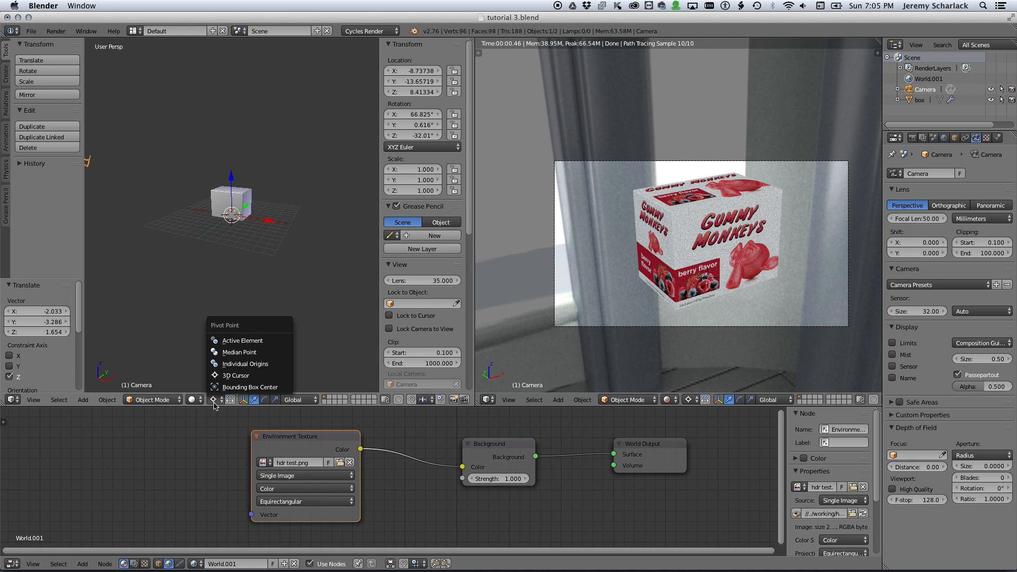
click(223, 352)
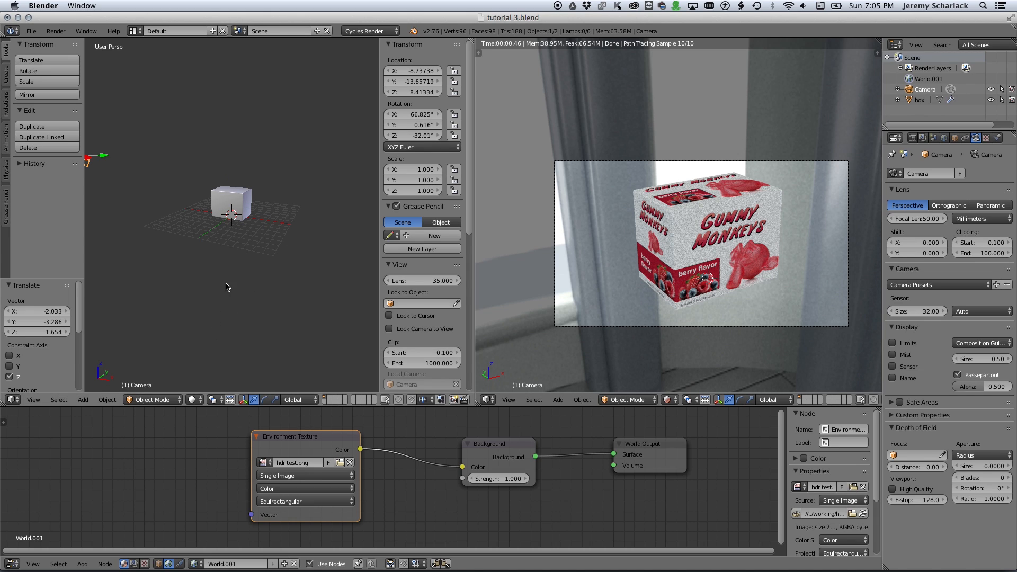
Add a plane under the box and scale it up to about 10 by 10 units.
scroll(249, 244, up, 5)
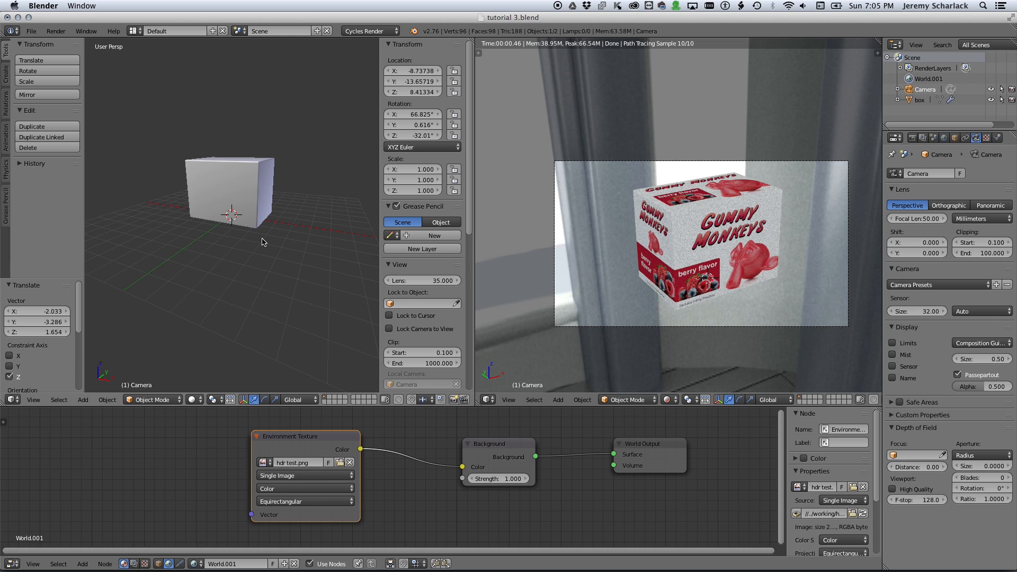
click(83, 399)
key(shift+a)
click(218, 297)
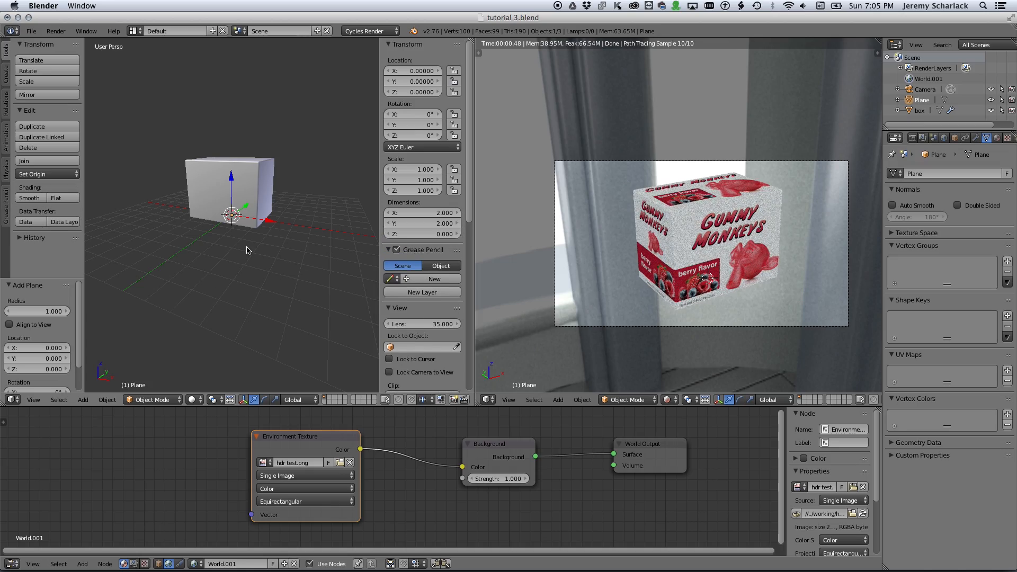
key(s)
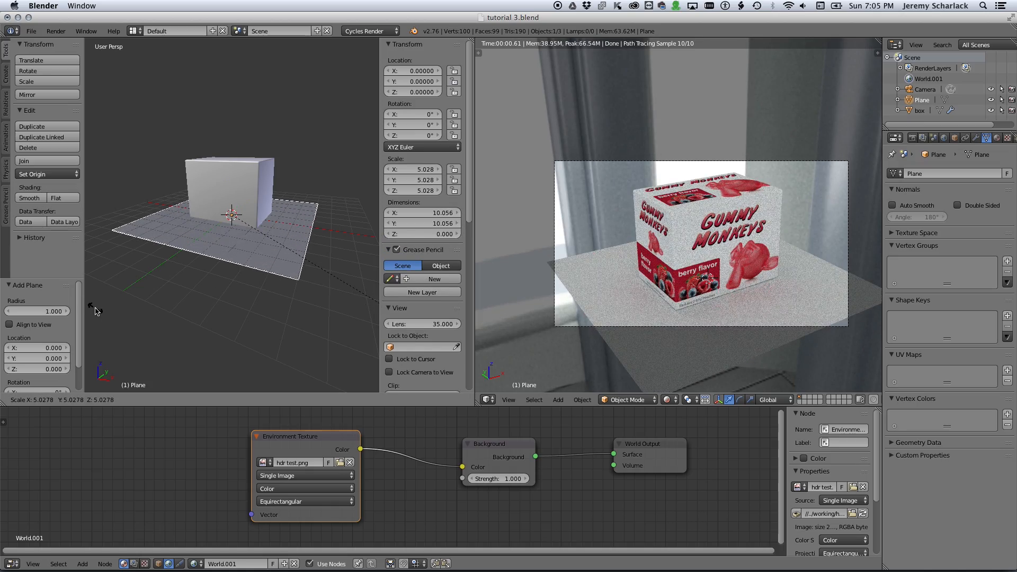
click(94, 311)
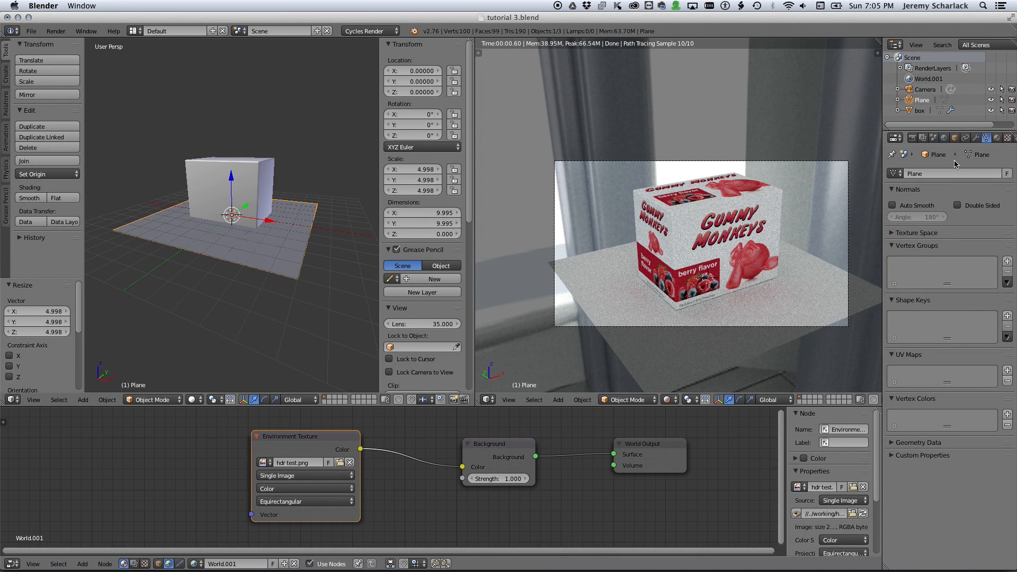
Rename the plane object under the box as floor.
double_click(919, 101)
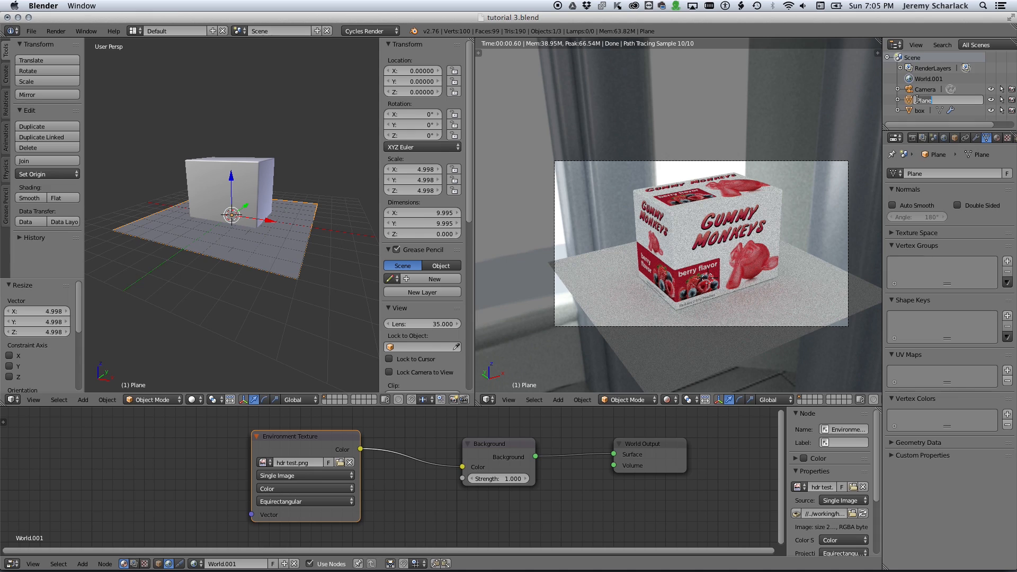
key(BackSpace)
key(Return)
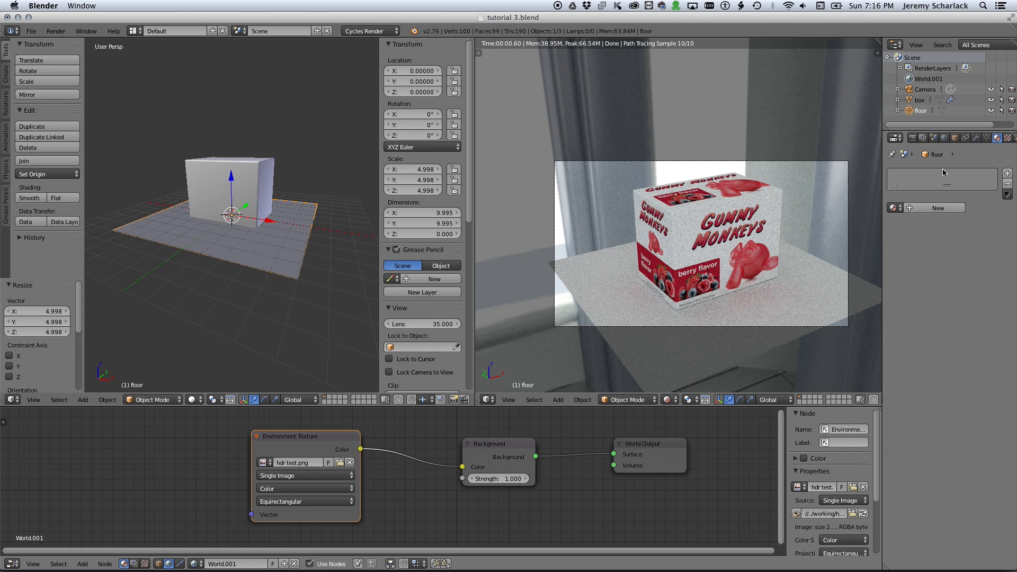
Create a new material for the floor object and name it floor.
click(924, 210)
click(922, 208)
text(fl)
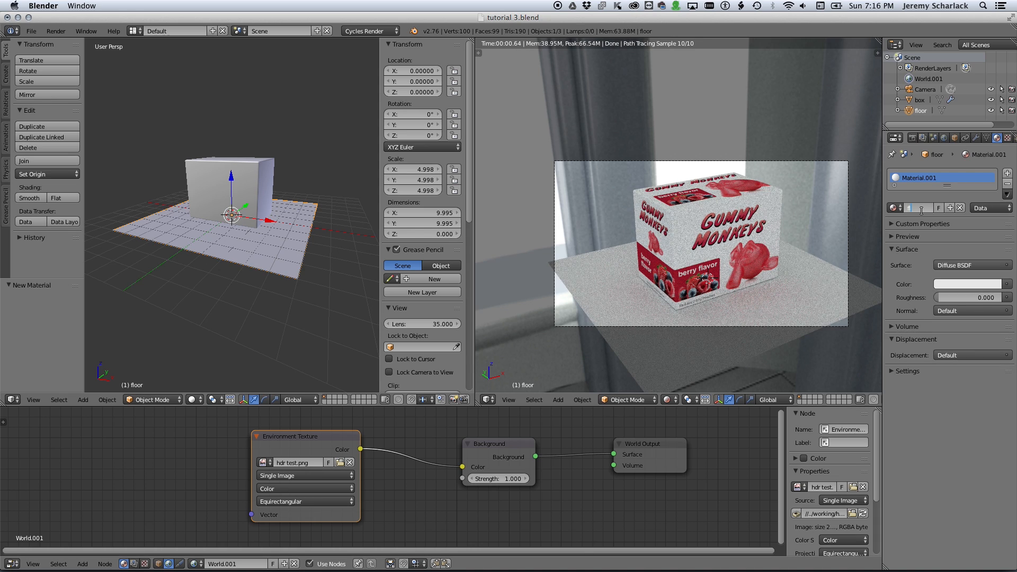
text(oor)
key(Return)
Show the floor material's nodes and set the Diffuse BSDF colour to pure white.
click(157, 563)
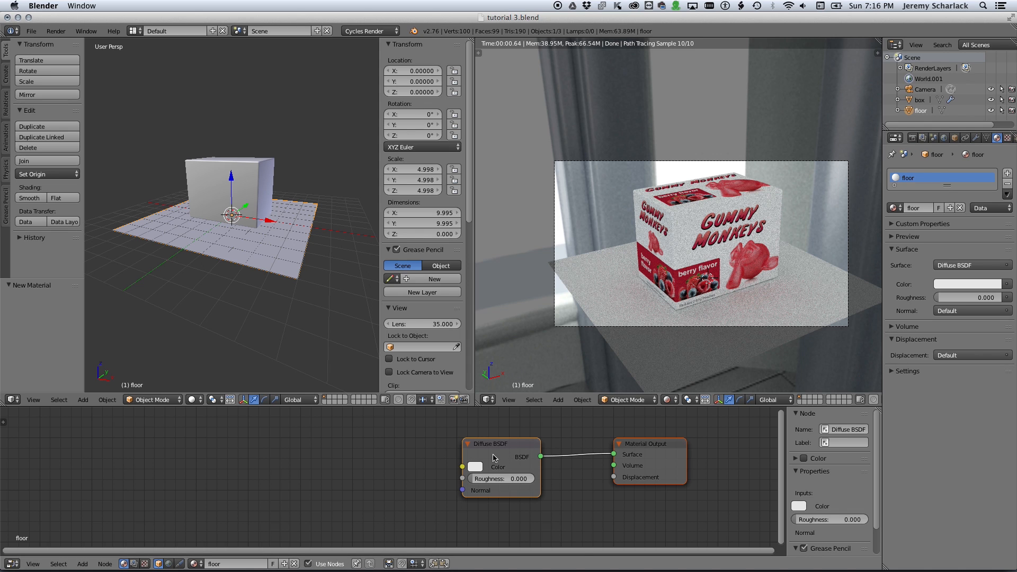
click(475, 468)
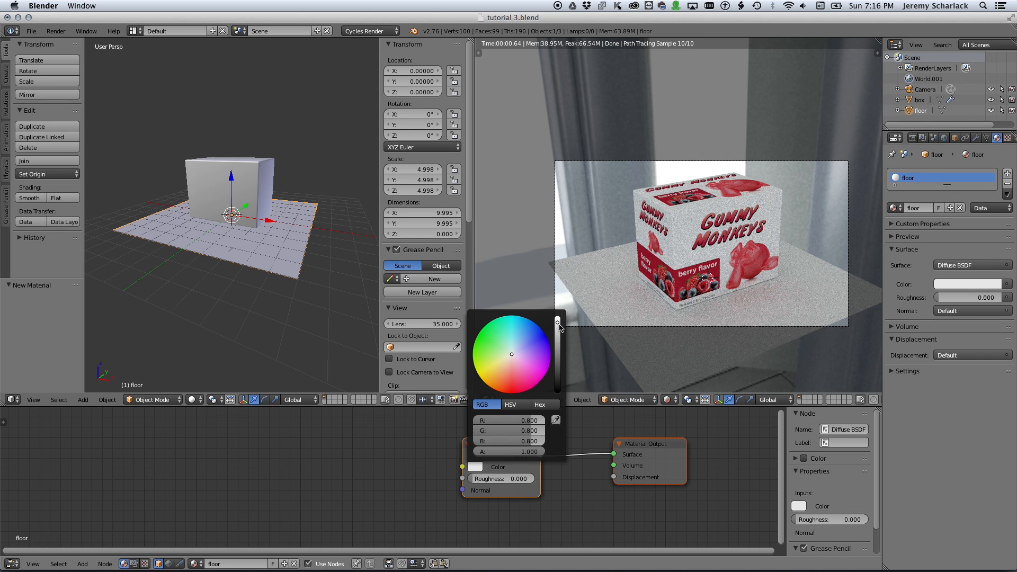
drag(559, 327, 557, 317)
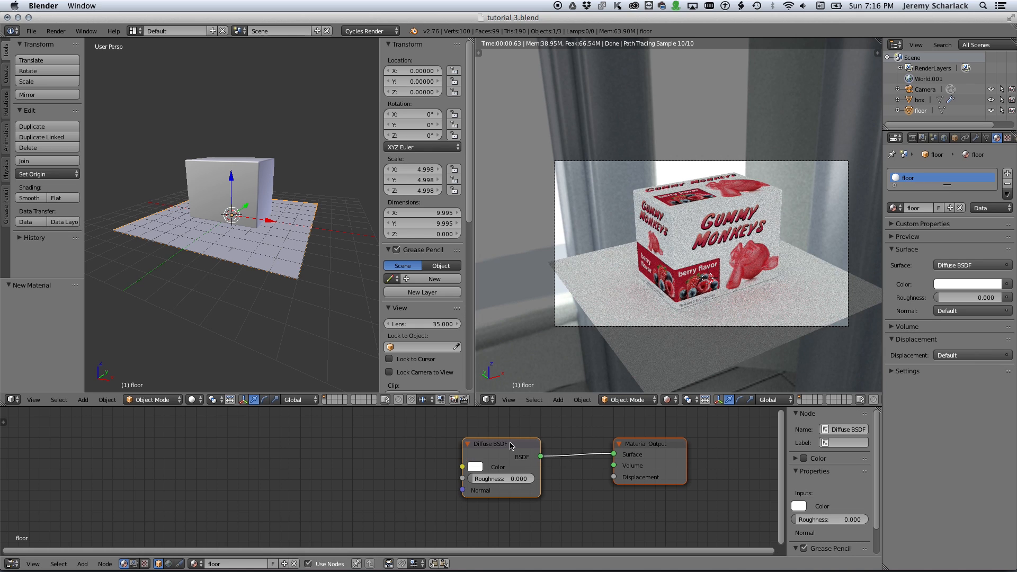
Spread the Diffuse BSDF and Material Output nodes apart to make room for more nodes between them.
drag(511, 446, 436, 456)
drag(642, 440, 605, 439)
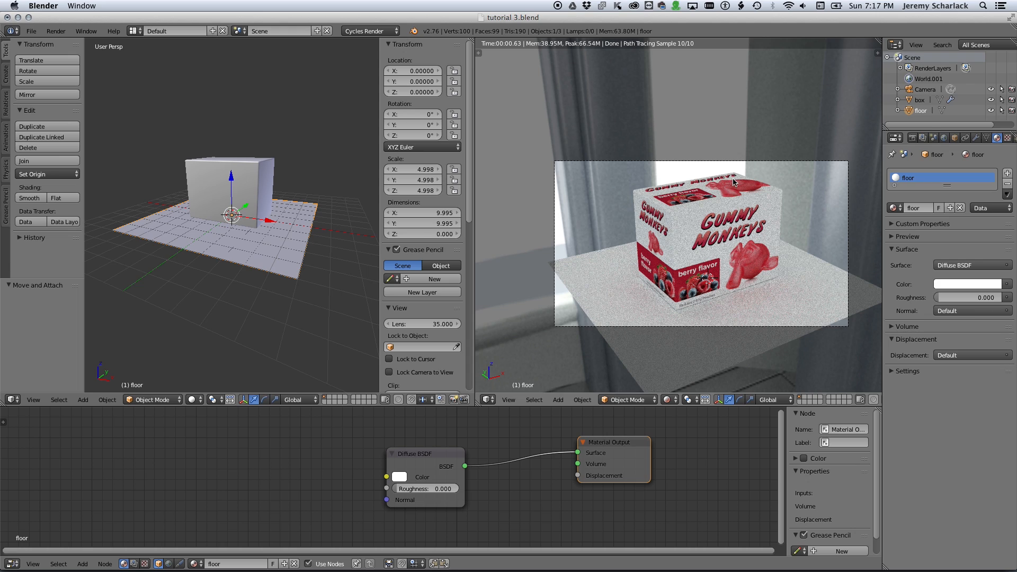
click(432, 456)
drag(432, 456, 389, 442)
drag(639, 445, 647, 446)
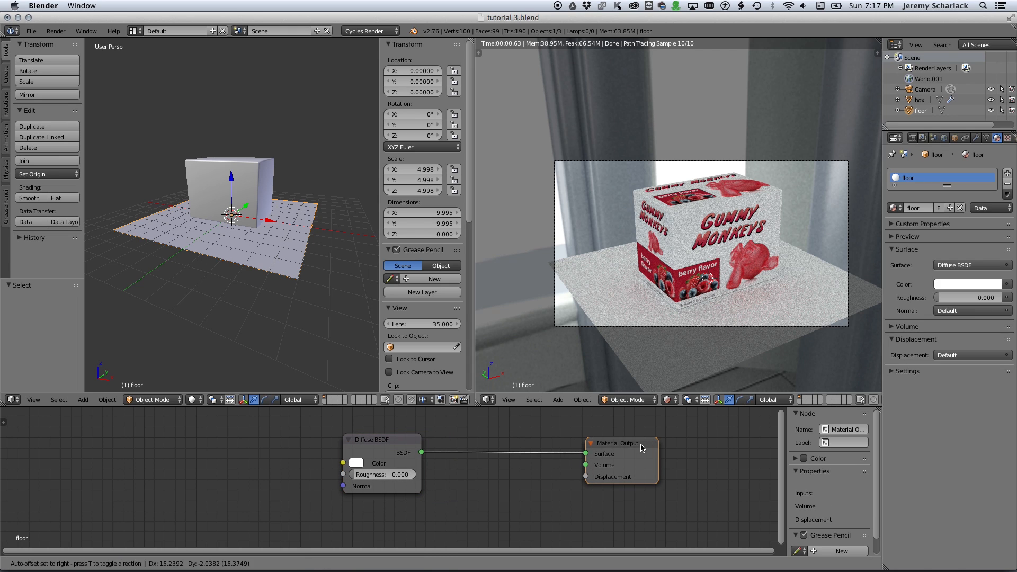
drag(389, 446, 356, 443)
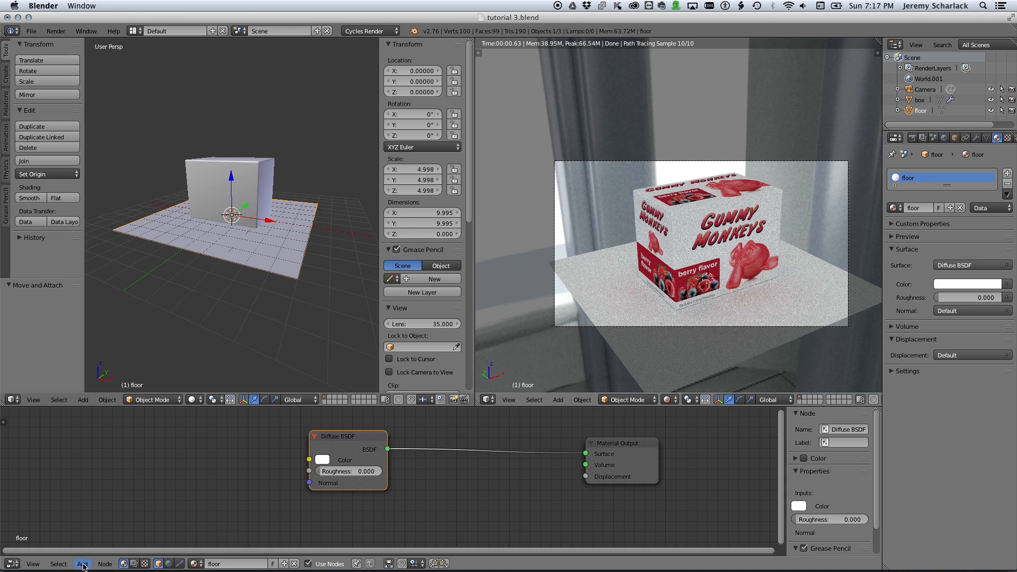
Add a Glossy BSDF node and connect it to the Surface input of the Material Output.
key(shift+a)
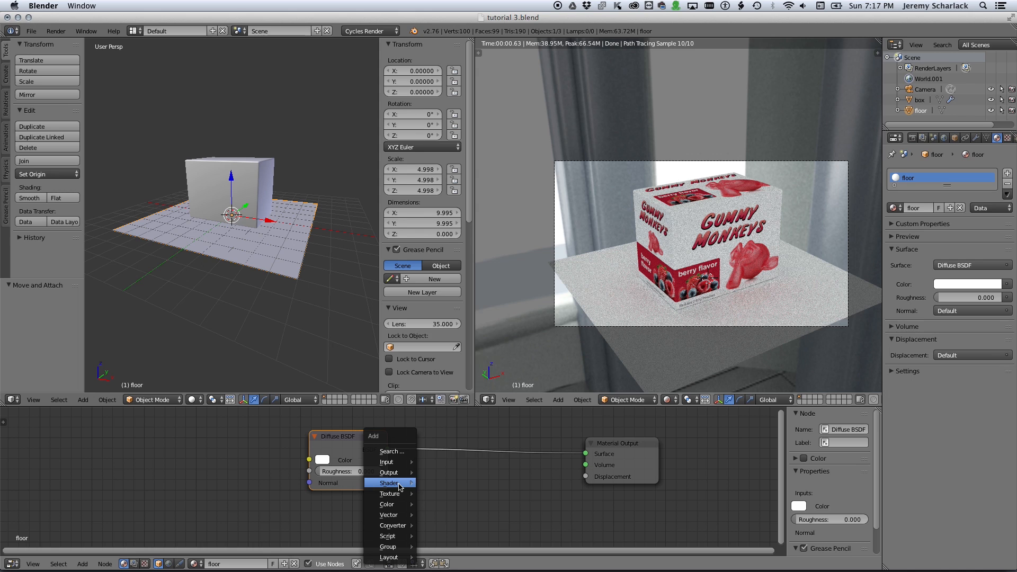
mouse_move(400, 483)
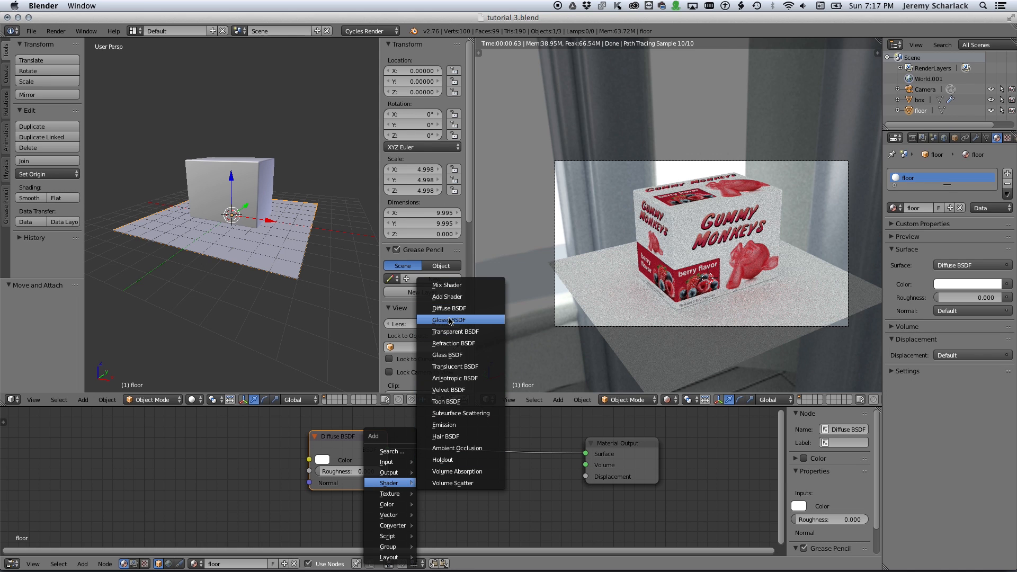
click(449, 319)
click(424, 462)
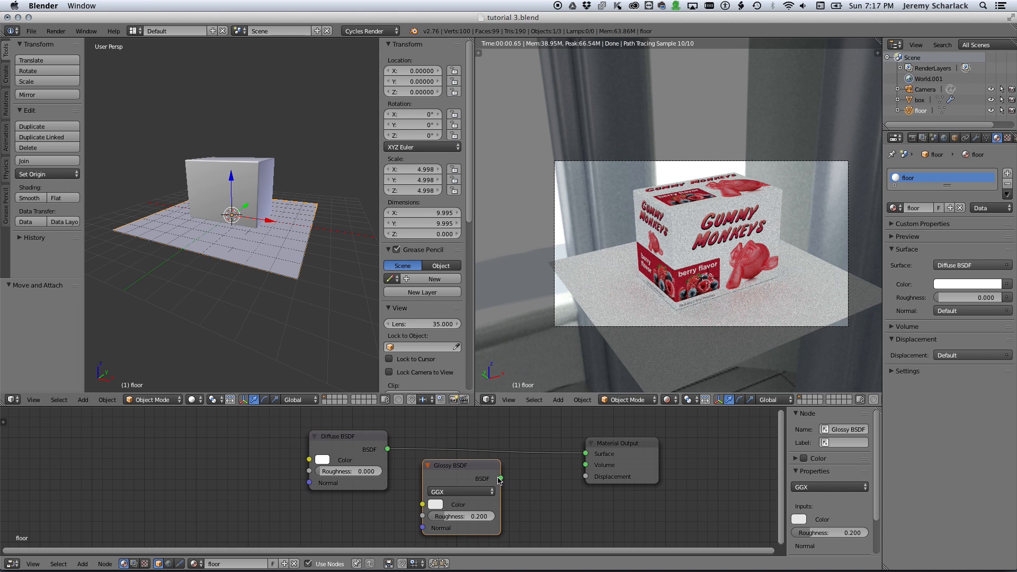
drag(501, 479, 585, 454)
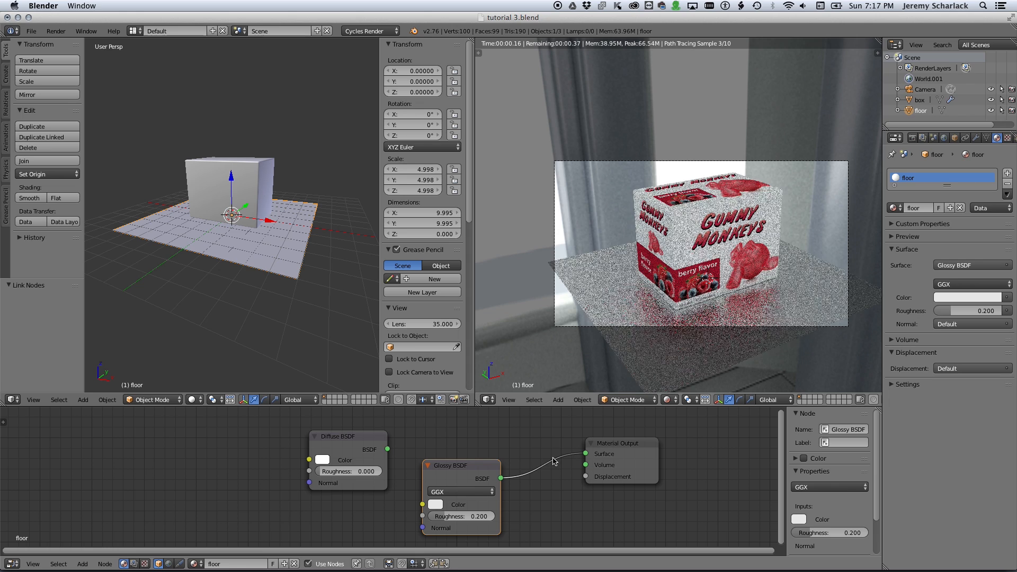
drag(488, 465, 473, 446)
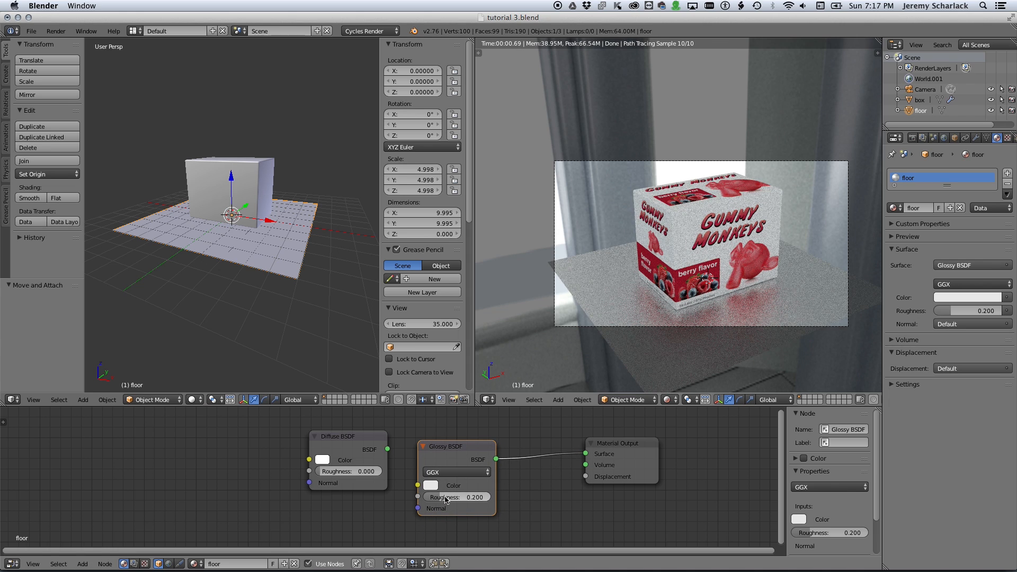
Try a roughness of 1.000 on the Glossy BSDF and restore it to 0.200.
drag(447, 498, 493, 498)
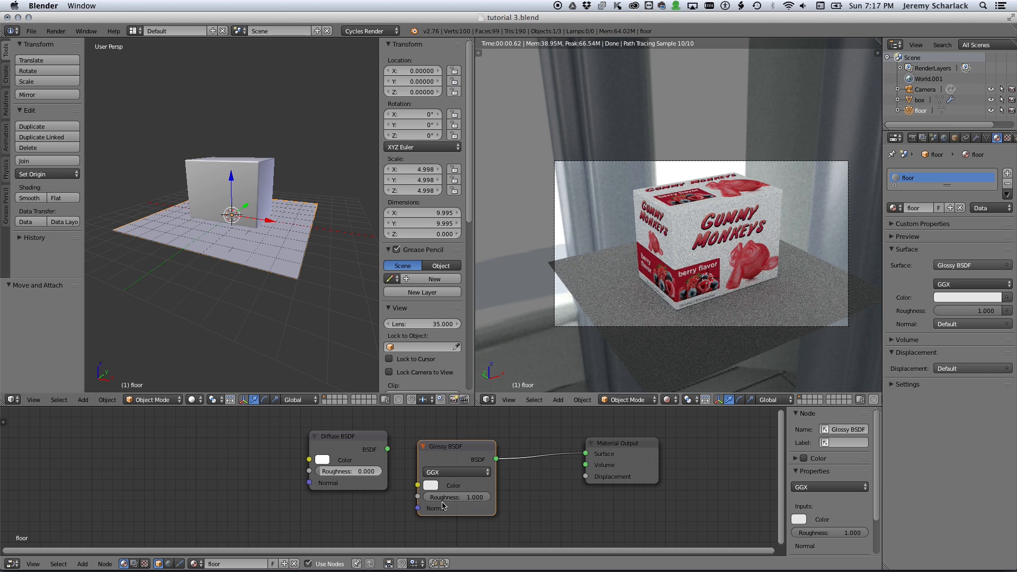
click(460, 498)
key(Return)
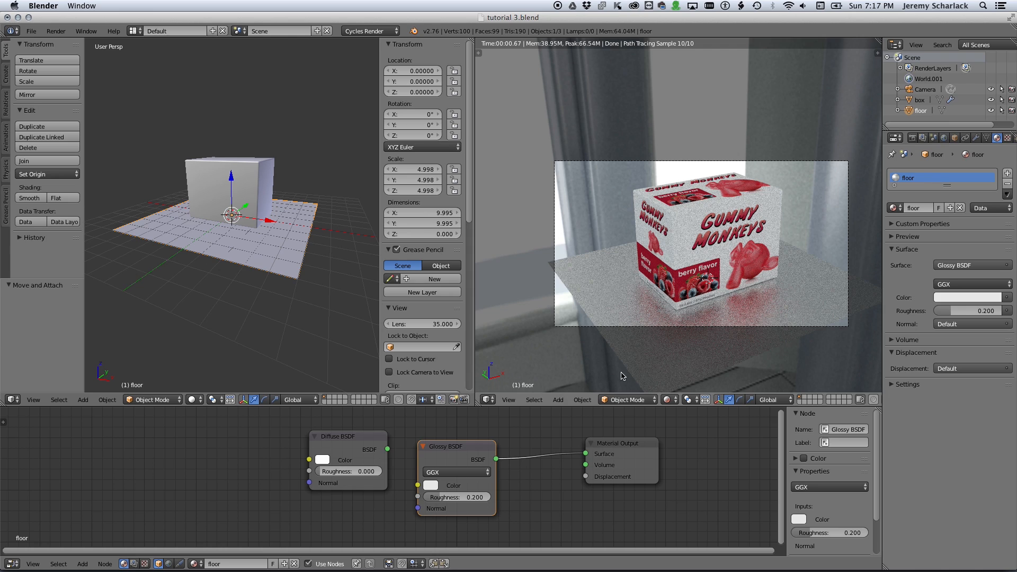
Arrange the Diffuse BSDF directly above the Glossy BSDF and set the glossy colour to pure white.
drag(475, 453, 451, 478)
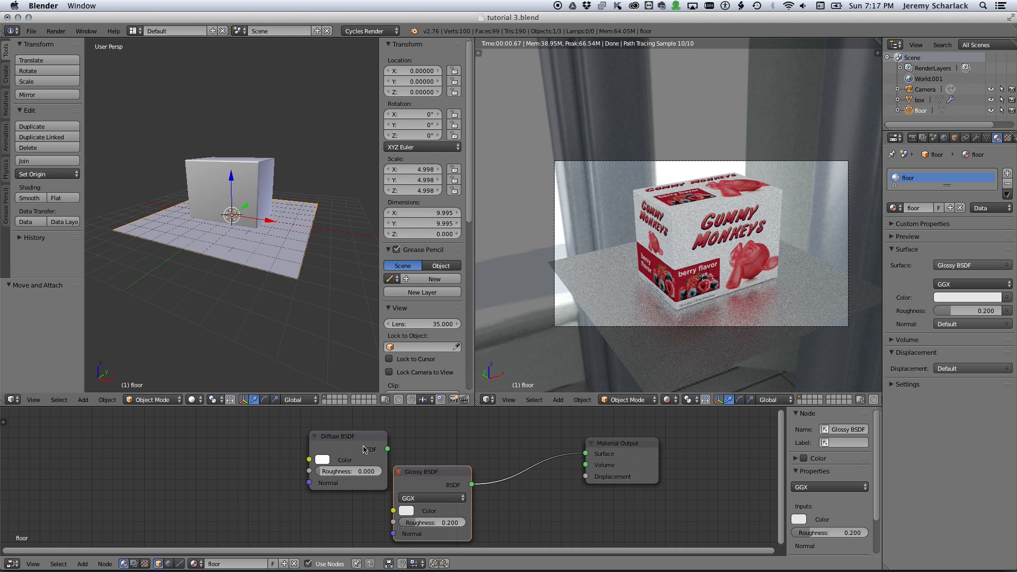
drag(366, 441, 461, 380)
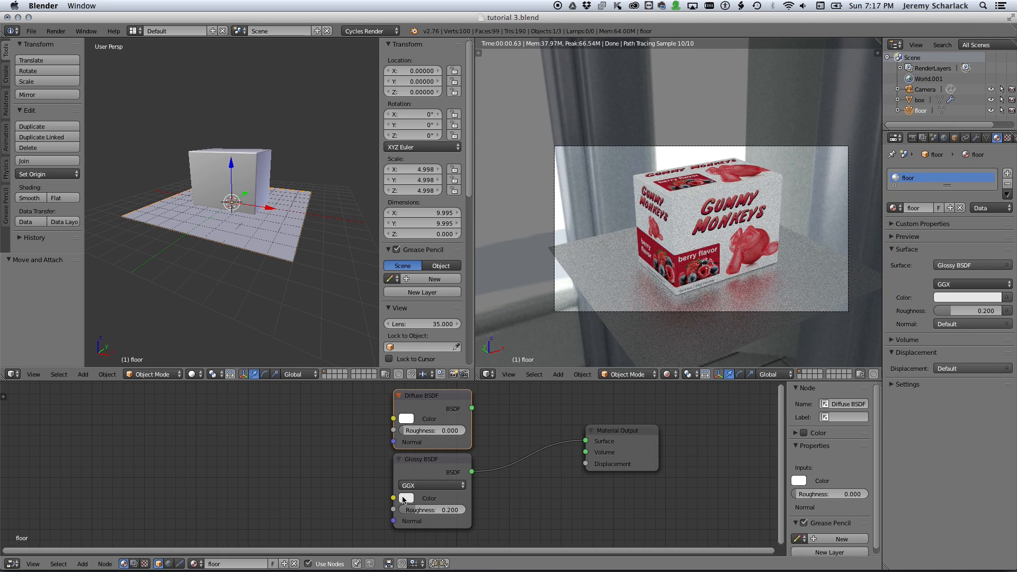
click(406, 498)
click(489, 354)
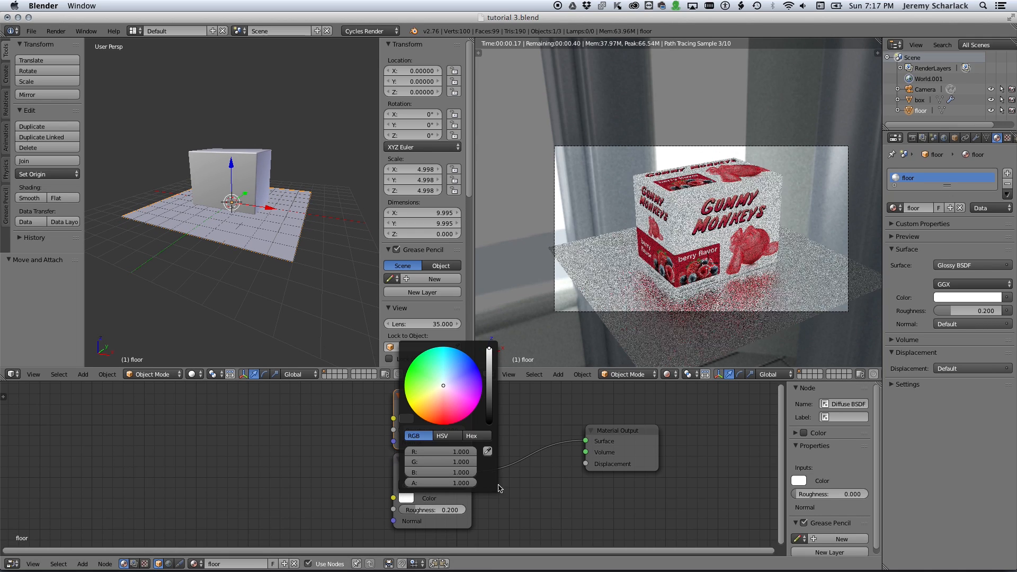
Insert a Mix Shader node into the link between the Glossy BSDF and the Material Output.
key(shift+a)
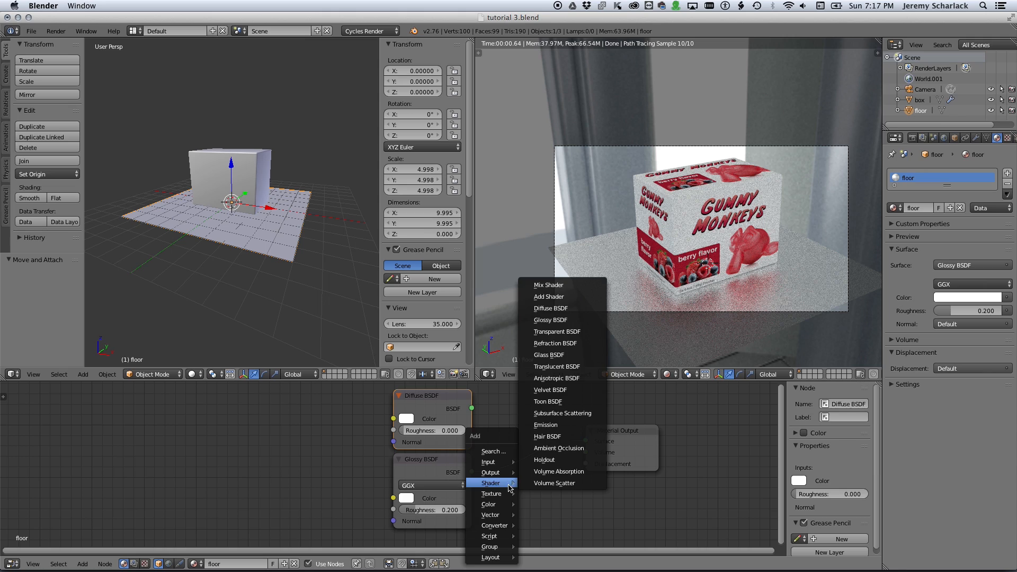
mouse_move(506, 482)
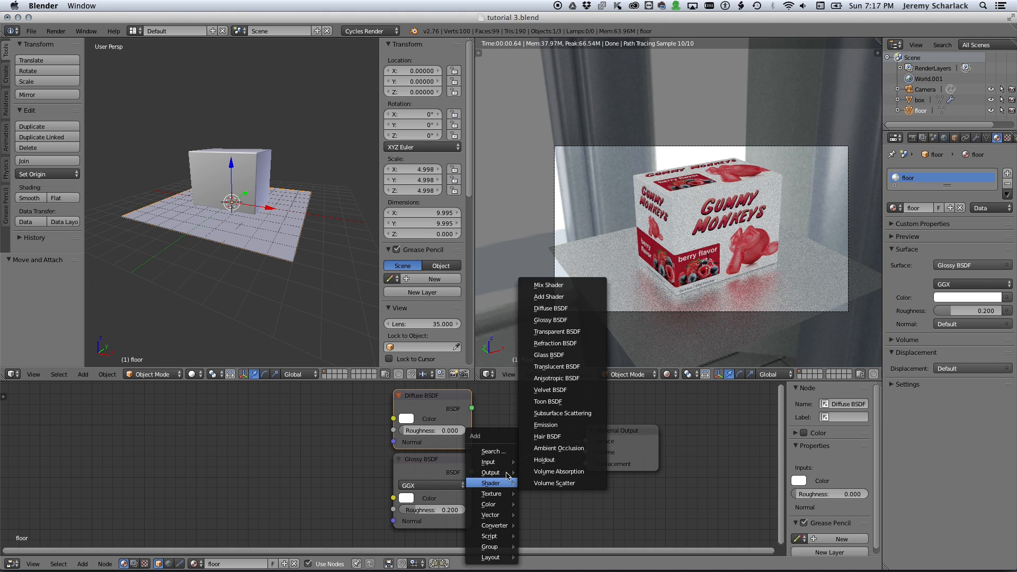
click(548, 285)
click(540, 440)
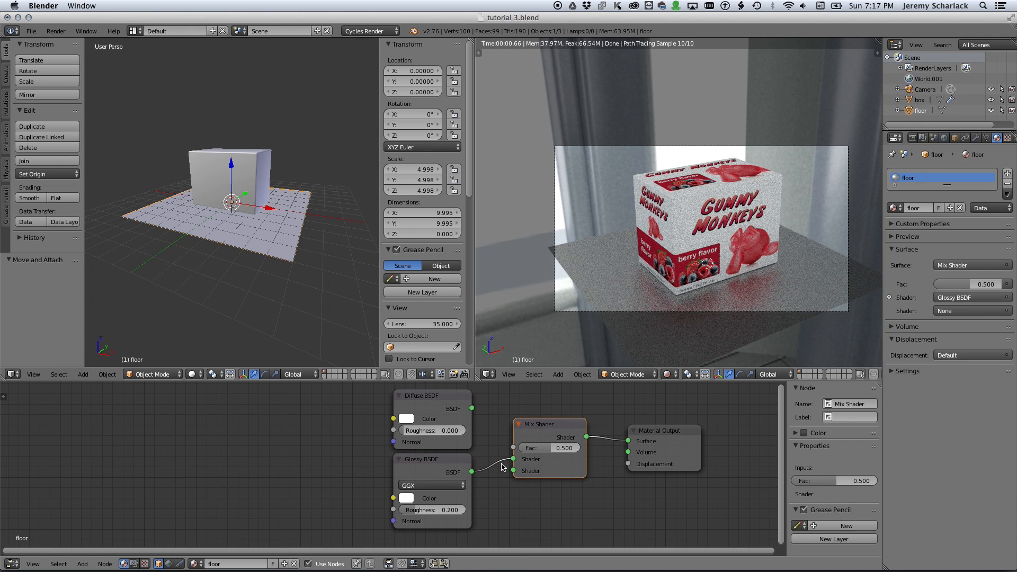
Feed the Diffuse BSDF into the Mix Shader's first shader input and the Glossy BSDF into the second, with a factor of about 0.218.
drag(514, 459, 513, 470)
drag(472, 409, 530, 448)
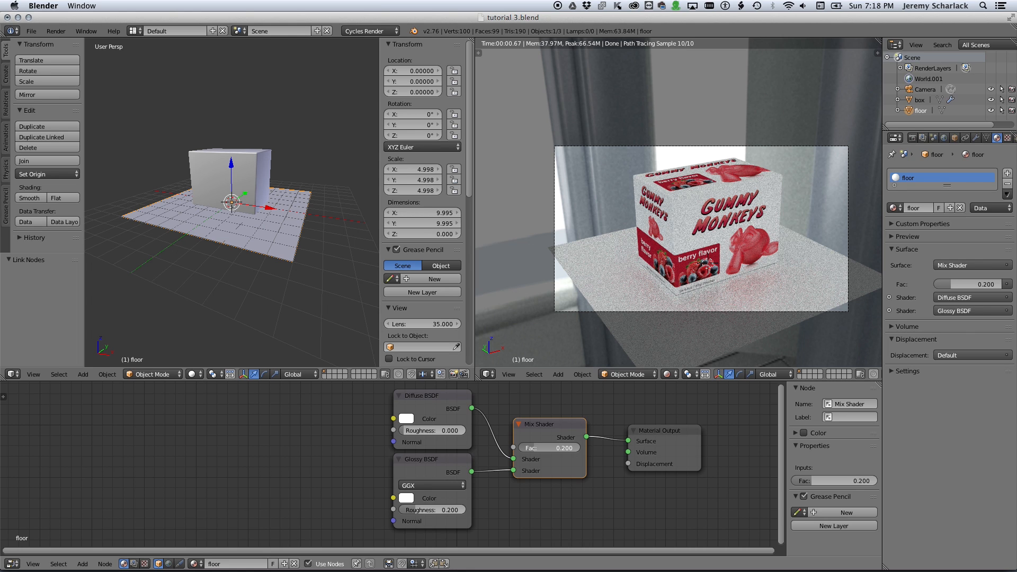
drag(531, 448, 538, 448)
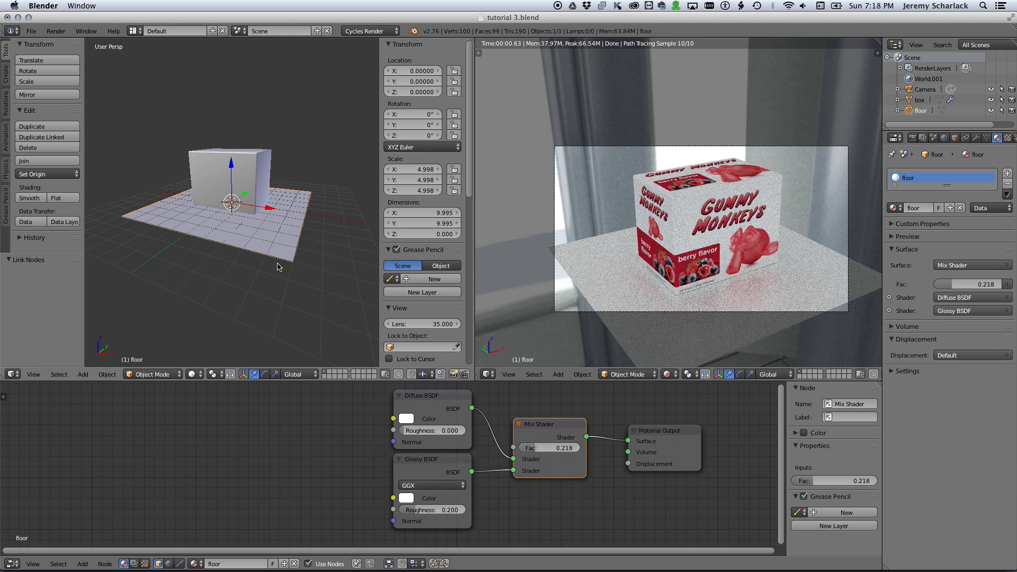
Add a second plane and raise it along the Z axis to about 5.24, above the box.
scroll(205, 257, down, 1)
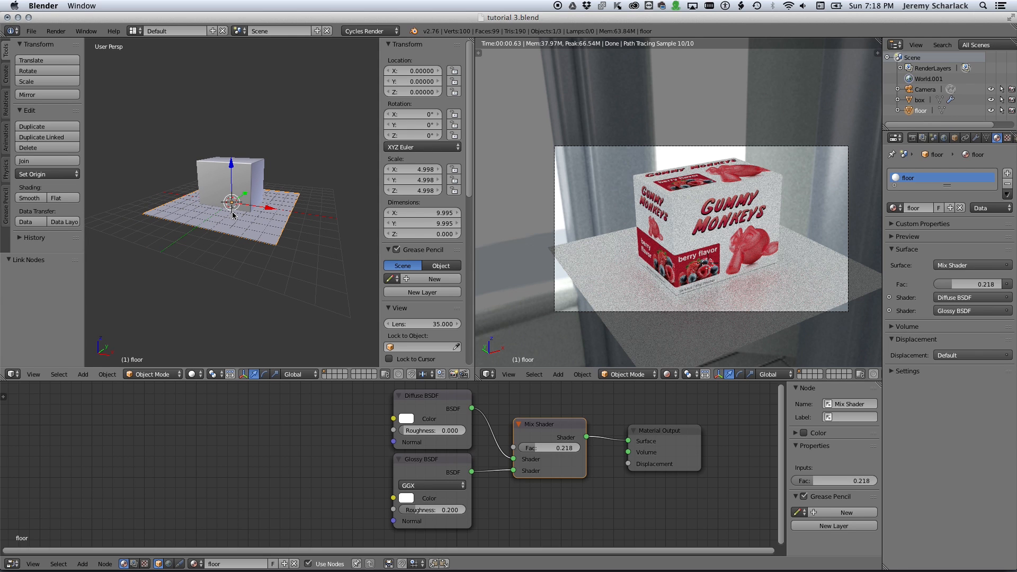
key(shift+a)
mouse_move(233, 212)
click(280, 212)
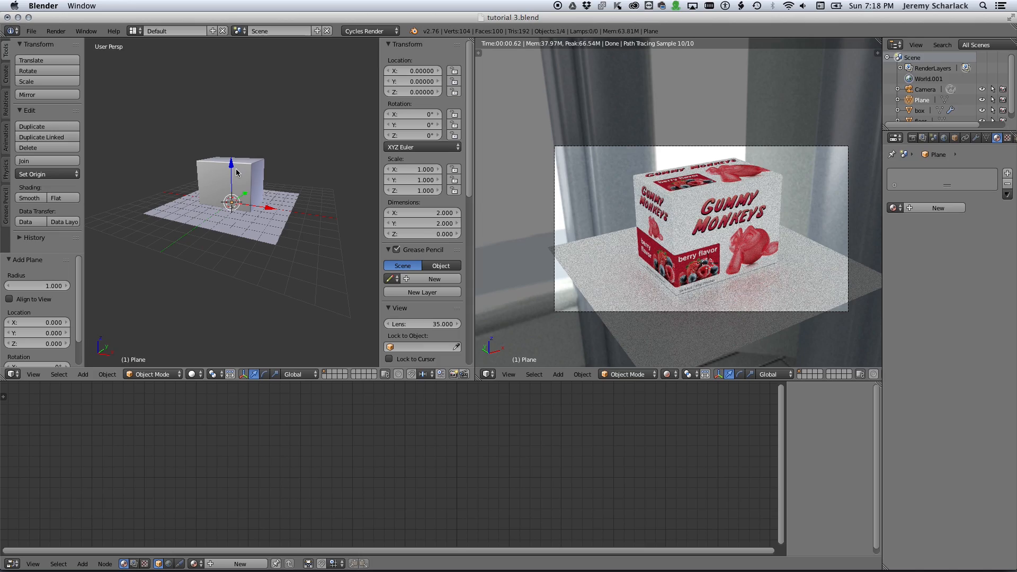
key(g)
key(z)
click(262, 149)
Move the upper plane along the Y axis to about -1.86 and scale it up to about 1.62.
mouse_move(262, 149)
middle_down()
mouse_move(283, 194)
mouse_move(264, 177)
mouse_move(279, 209)
mouse_move(257, 146)
middle_up()
drag(246, 146, 263, 195)
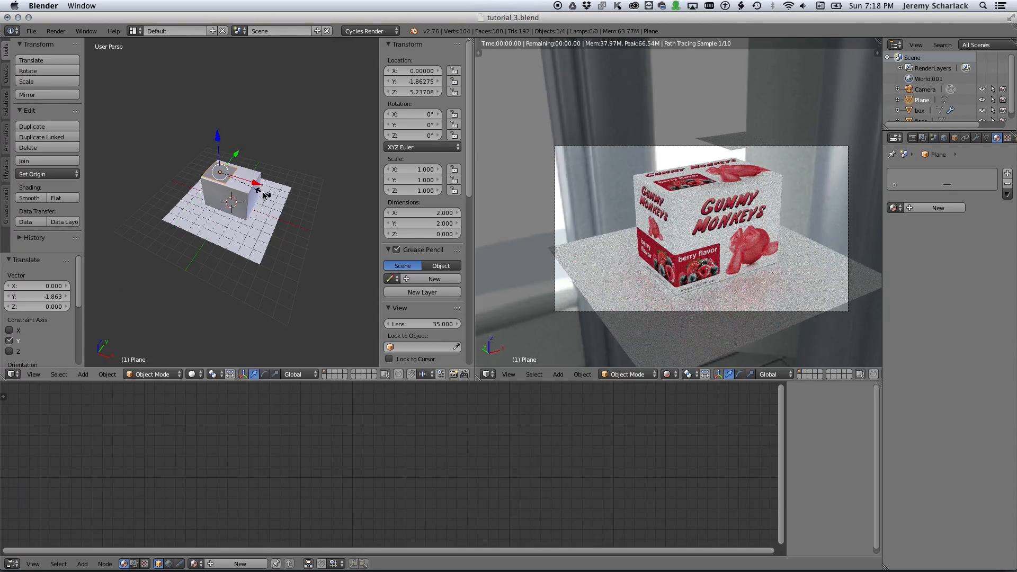
key(s)
click(289, 210)
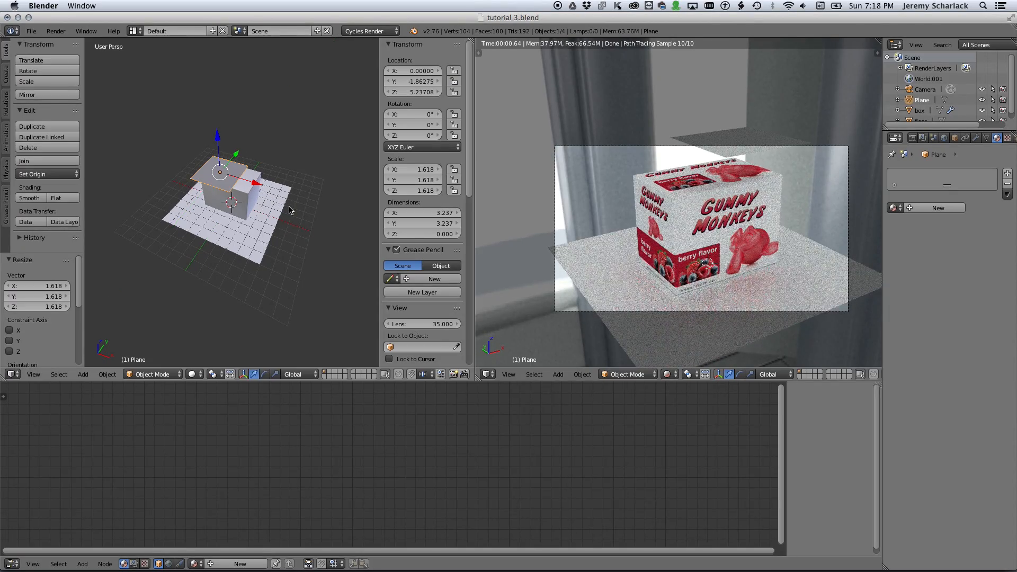
Stretch the upper plane along X to a scale of about 2.88 and tilt it about 22.2° around the X axis.
key(s)
key(x)
click(347, 228)
middle_drag(348, 228, 186, 144)
key(r)
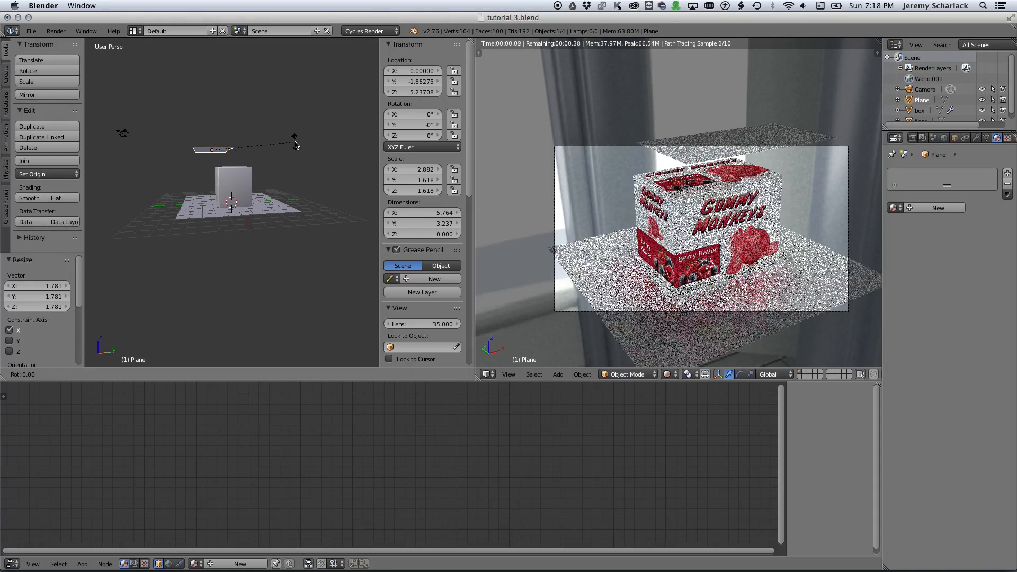
key(x)
click(275, 147)
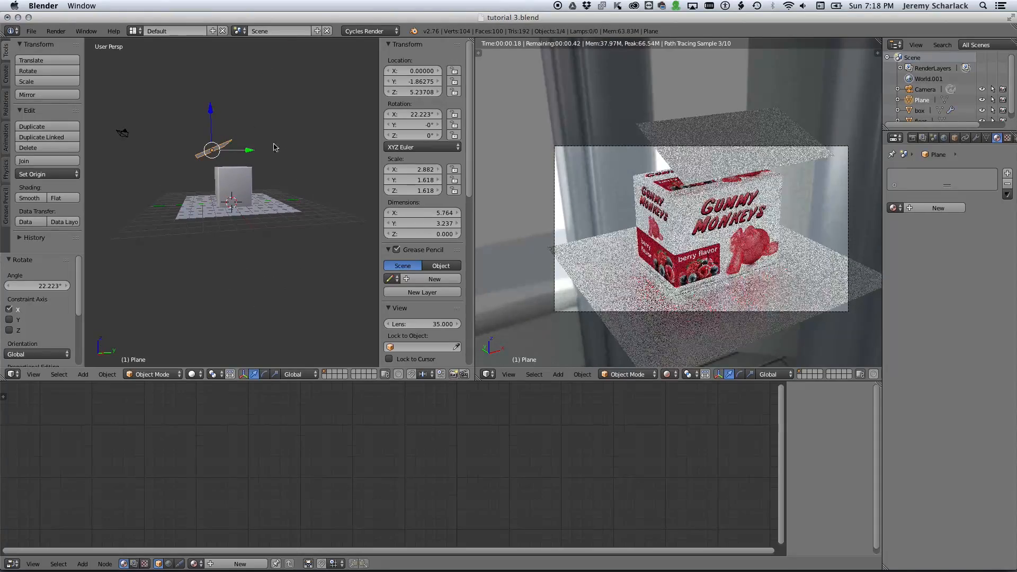
Raise the tilted plane along Z to about 6.39 and shift it along Y to about -3.00.
middle_drag(275, 148, 281, 196)
key(g)
key(z)
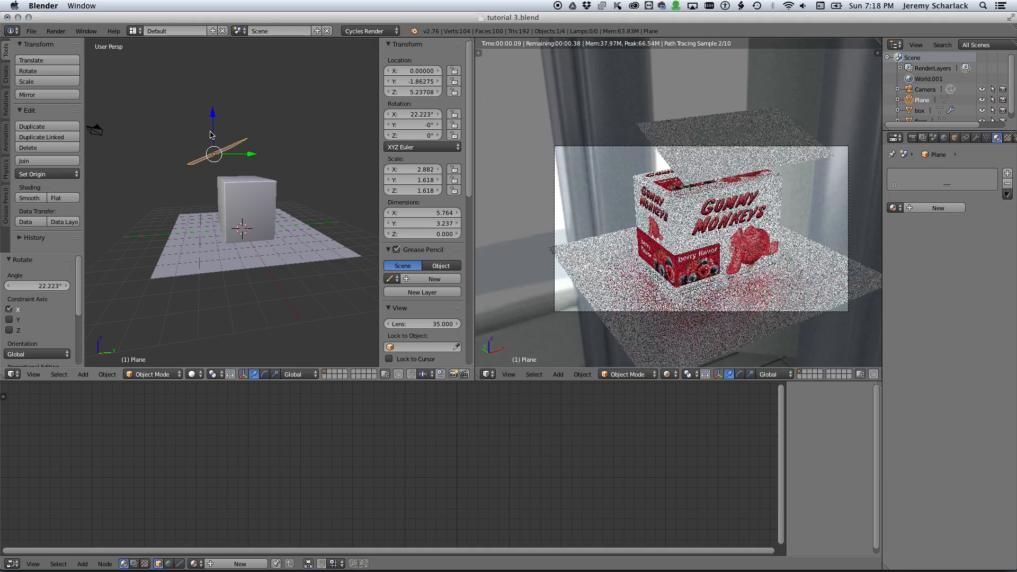
click(241, 142)
drag(241, 143, 233, 142)
middle_drag(233, 142, 283, 178)
drag(212, 125, 213, 115)
middle_drag(213, 115, 180, 161)
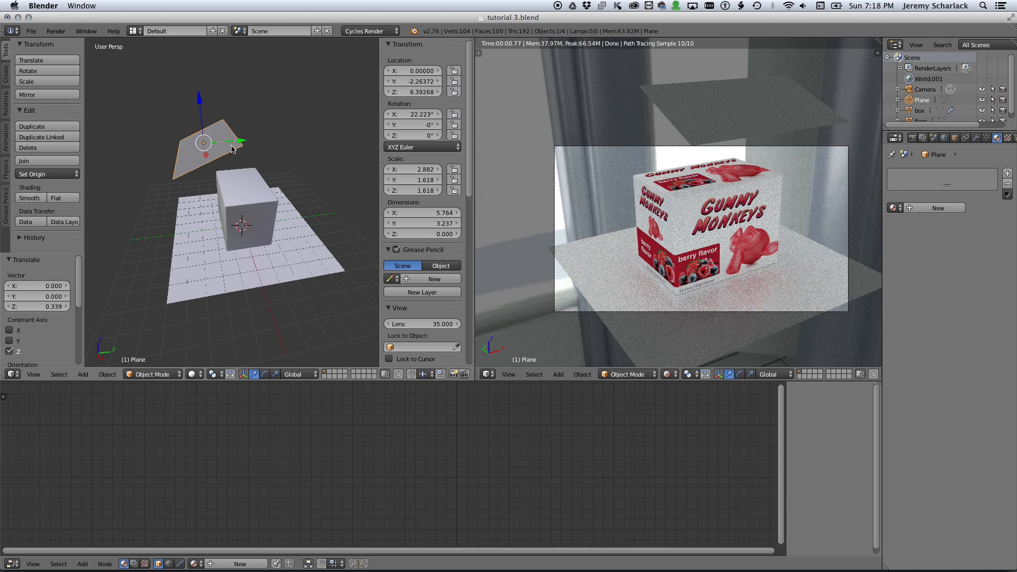
drag(234, 143, 219, 143)
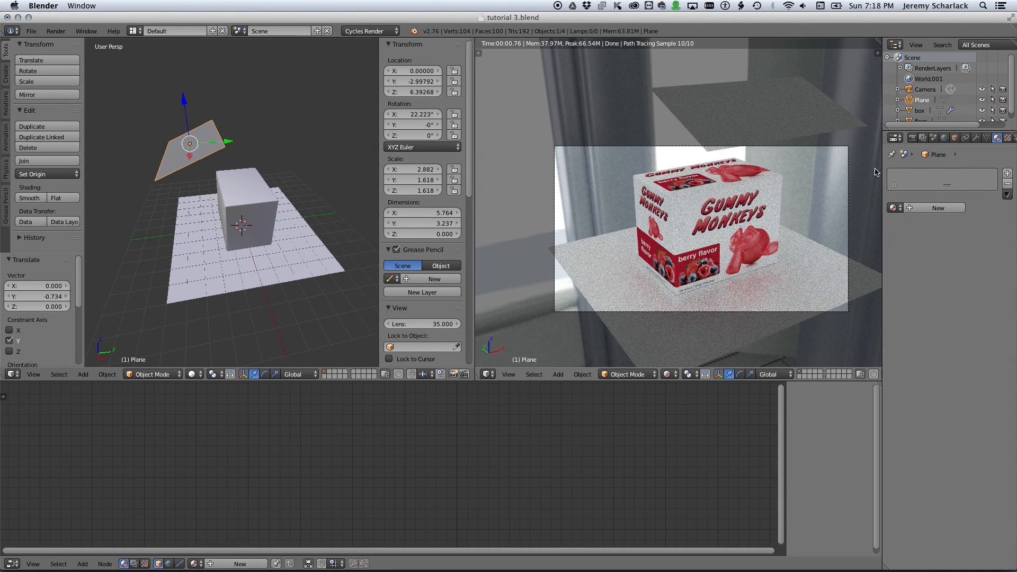
Give the tilted plane a new material with an Emission surface shader.
click(949, 210)
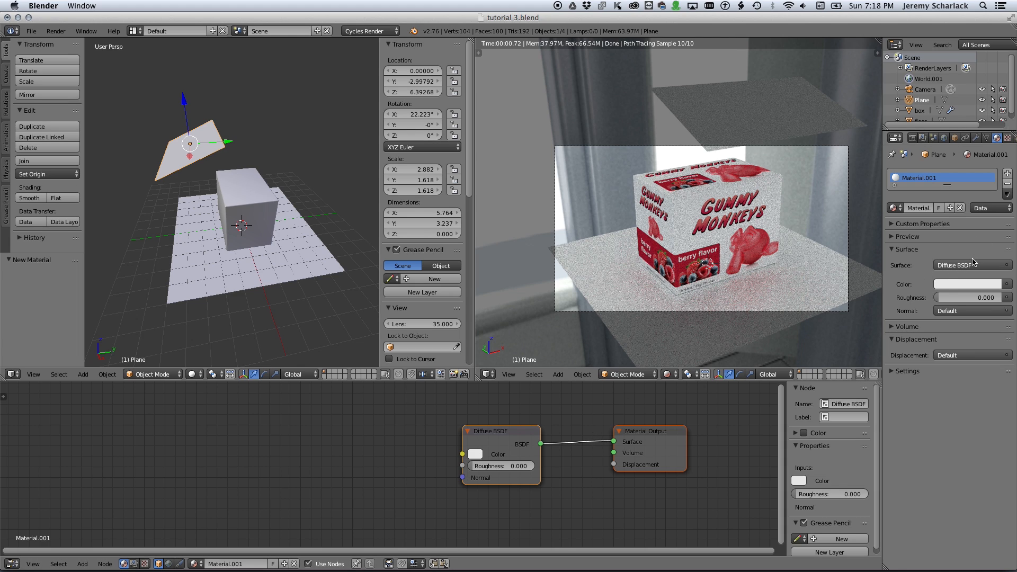
click(969, 266)
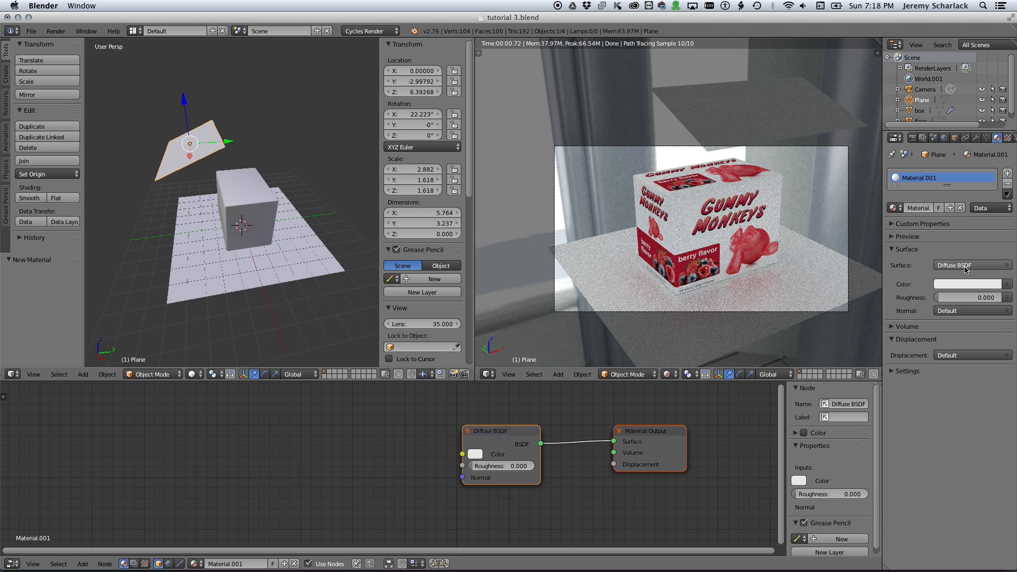
click(966, 267)
click(893, 376)
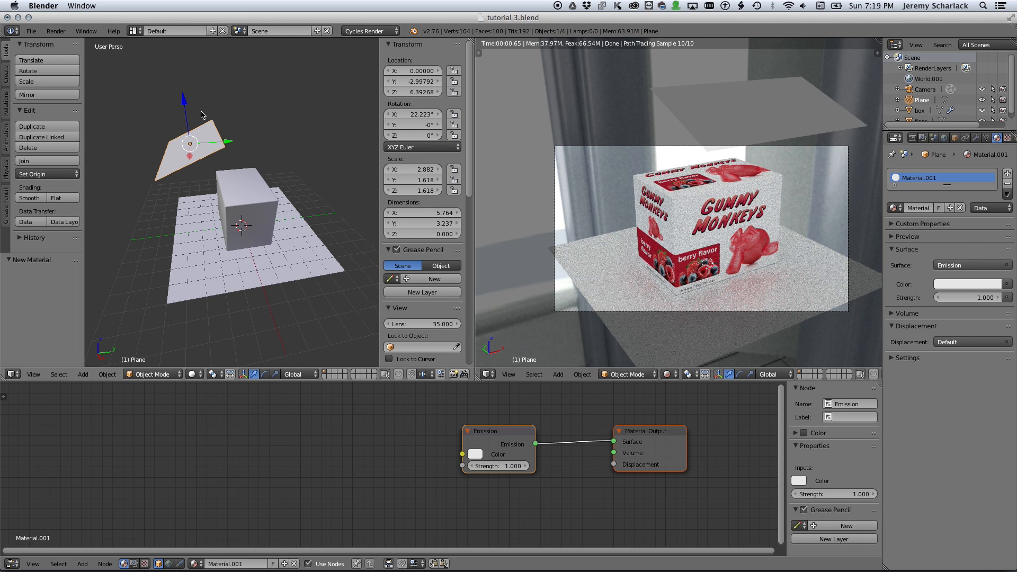
Reposition the emissive plane to about Y -3.30 and Z 6.75, and set its emission strength to 3.
drag(185, 102, 183, 95)
drag(219, 133, 214, 133)
click(974, 299)
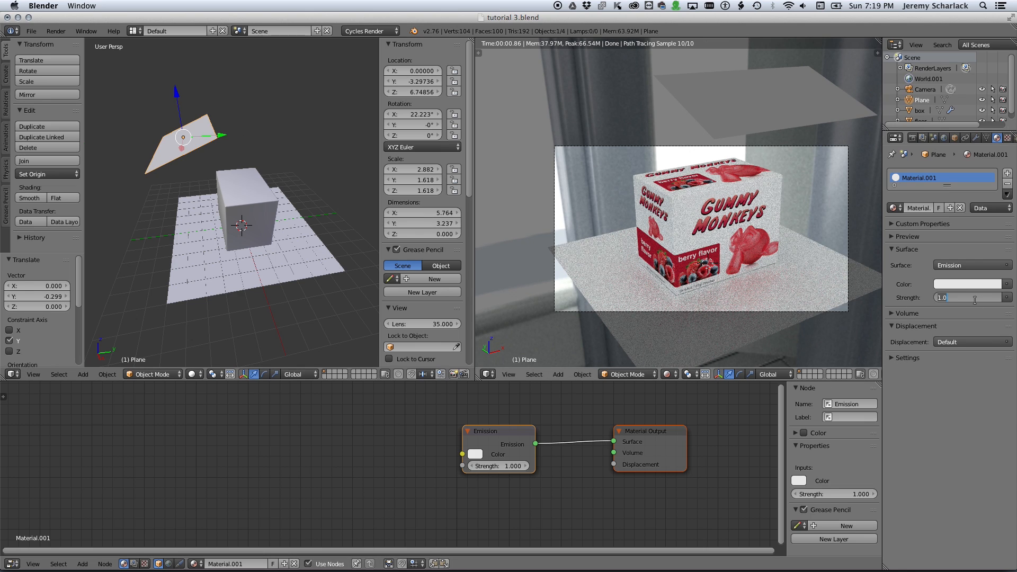
text(3)
key(Return)
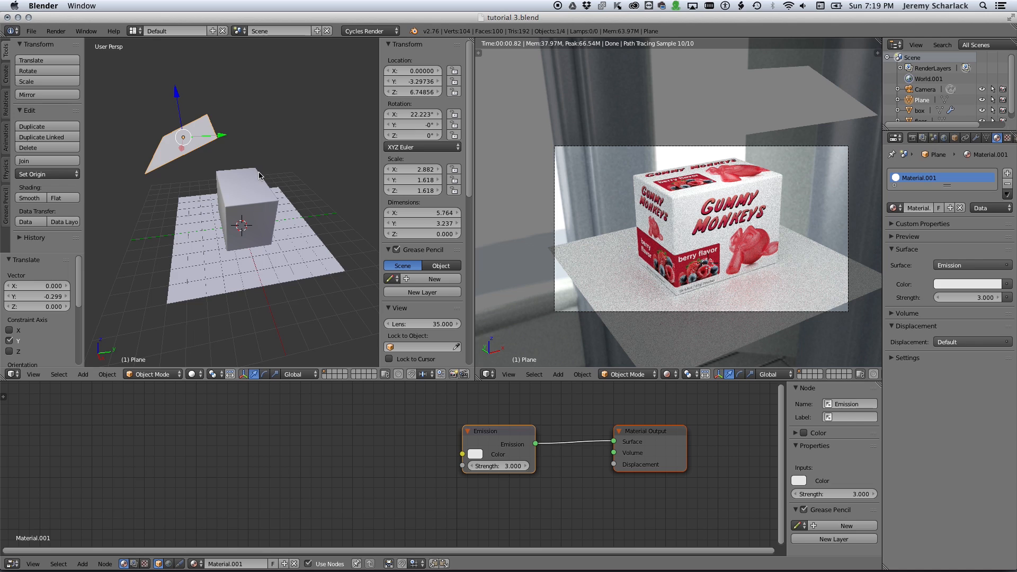
In an orthographic top view, move the light plane beside the floor to about X -7.47, Y 0.50 and rotate it to about -69.2° around Z.
middle_drag(247, 193, 275, 253)
key(KP_7)
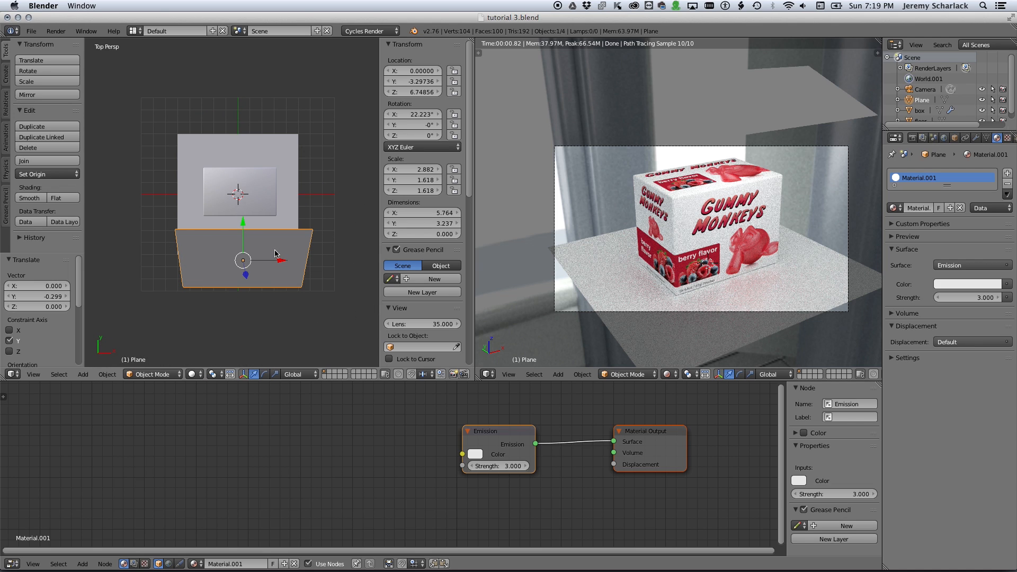
key(KP_5)
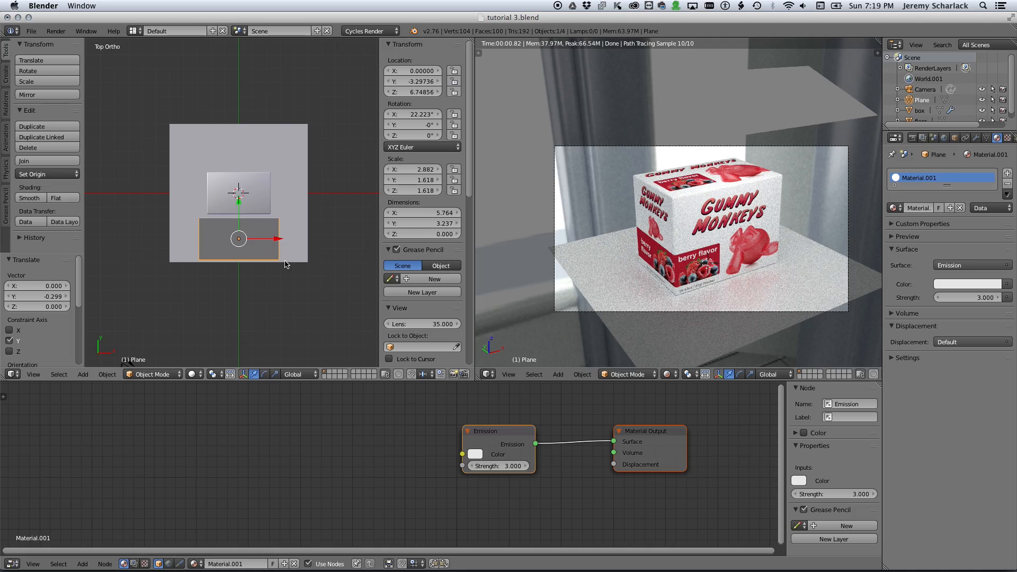
key(r)
click(277, 257)
key(g)
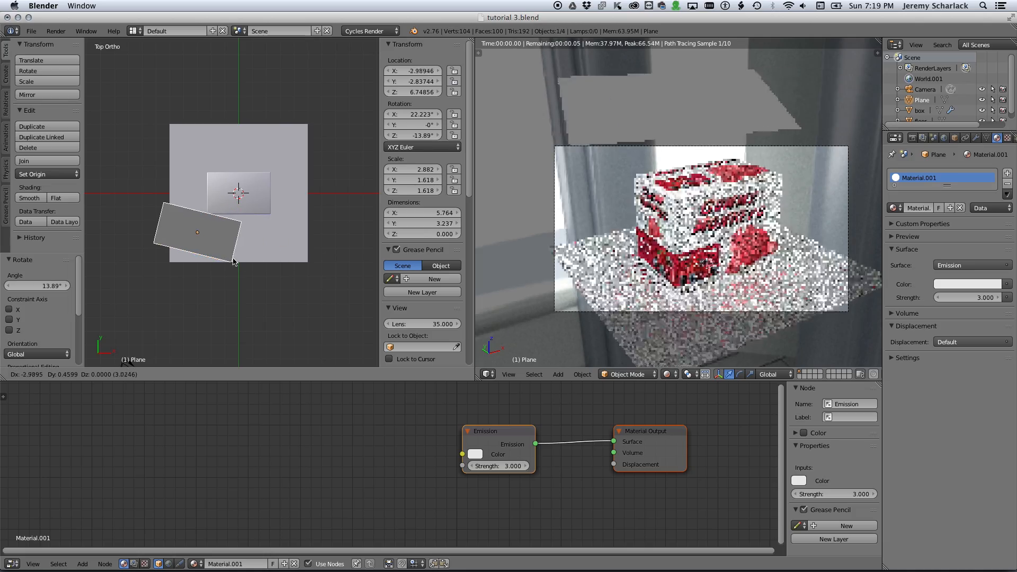
click(174, 215)
key(r)
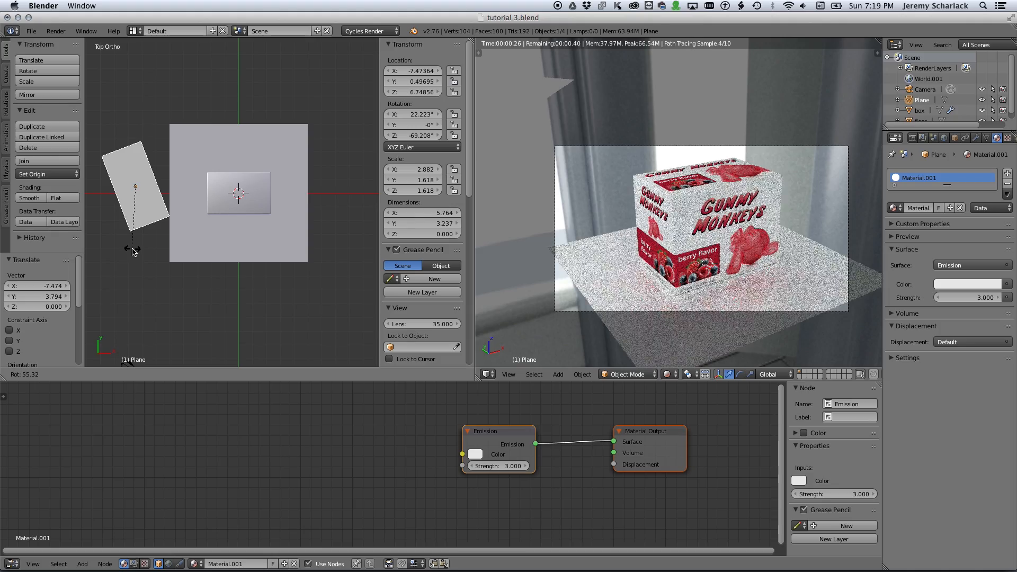
click(133, 251)
Refine the light plane's placement to about X -7.01, Y 3.14, with a Z rotation of about -83.6°.
key(g)
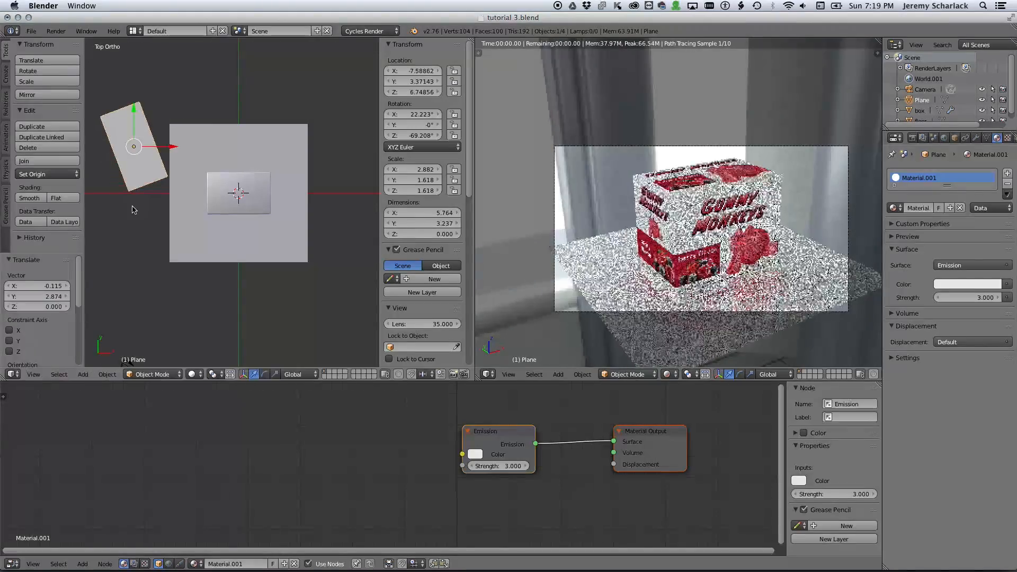
click(131, 211)
key(r)
click(125, 225)
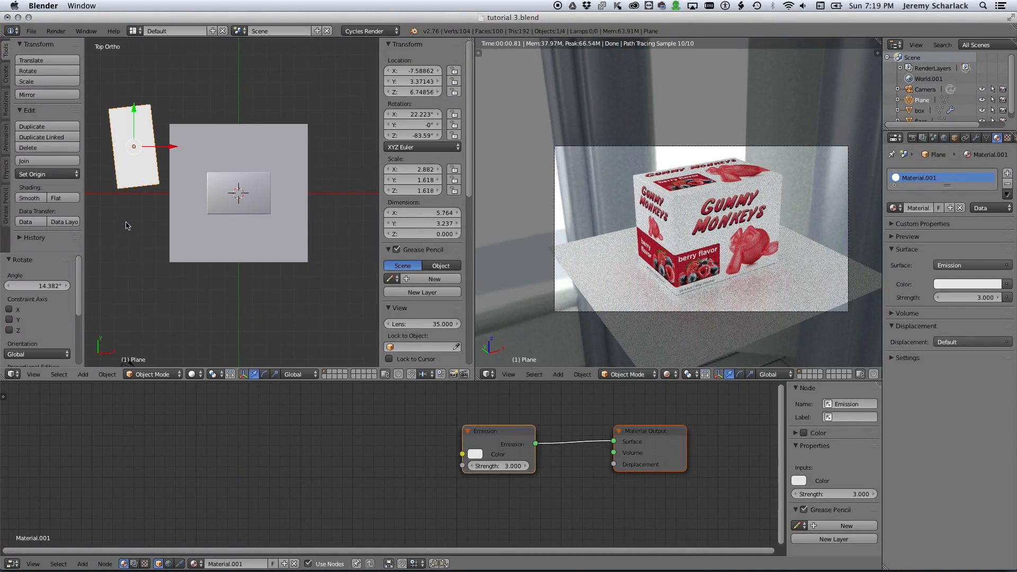
key(g)
click(160, 195)
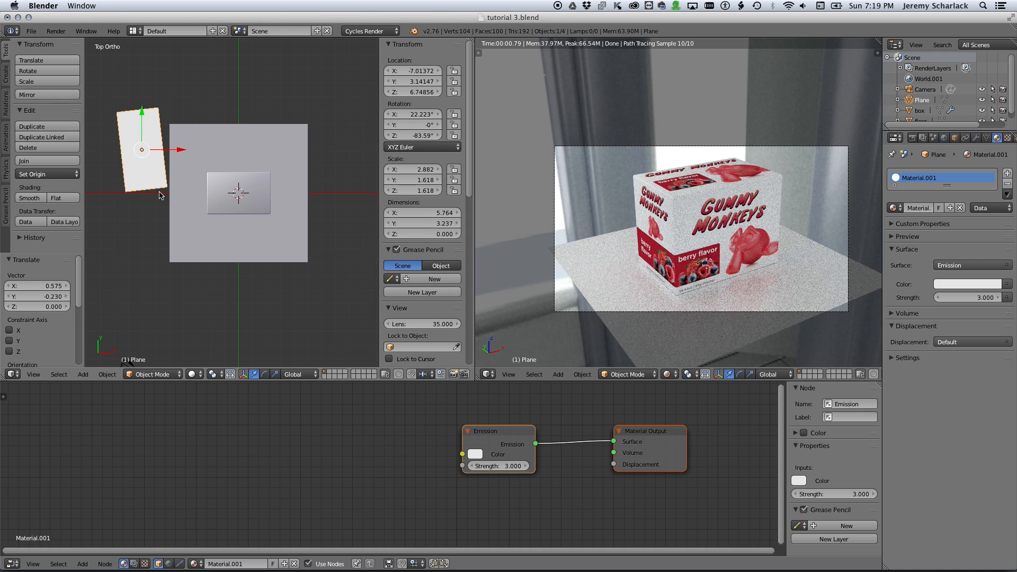
Move the camera back along its local Z axis to about X -8.97, Y -14.03, Z 8.60.
scroll(262, 271, down, 1)
right_click(139, 348)
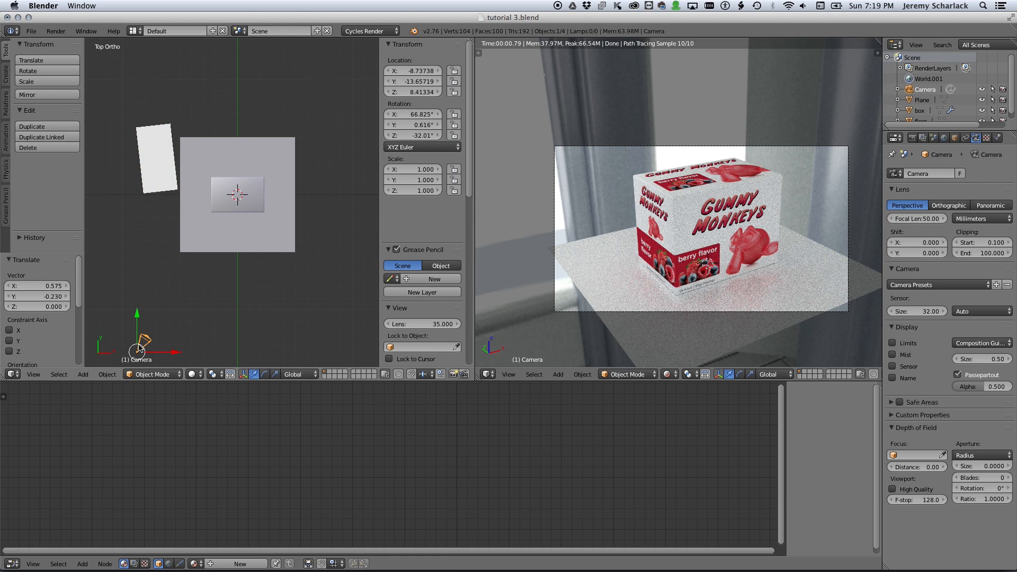
key(g)
key(z)
key(z)
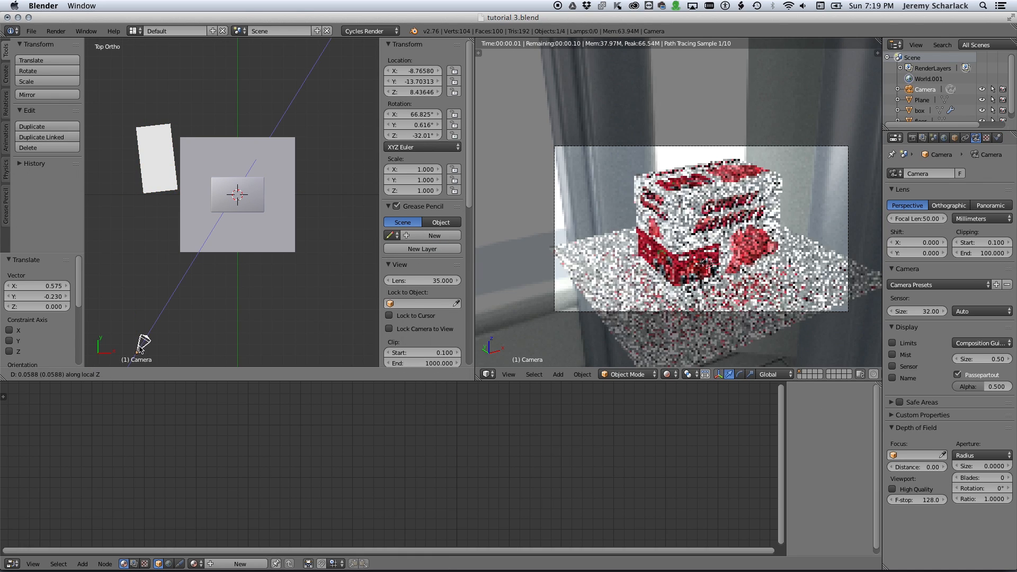
click(141, 345)
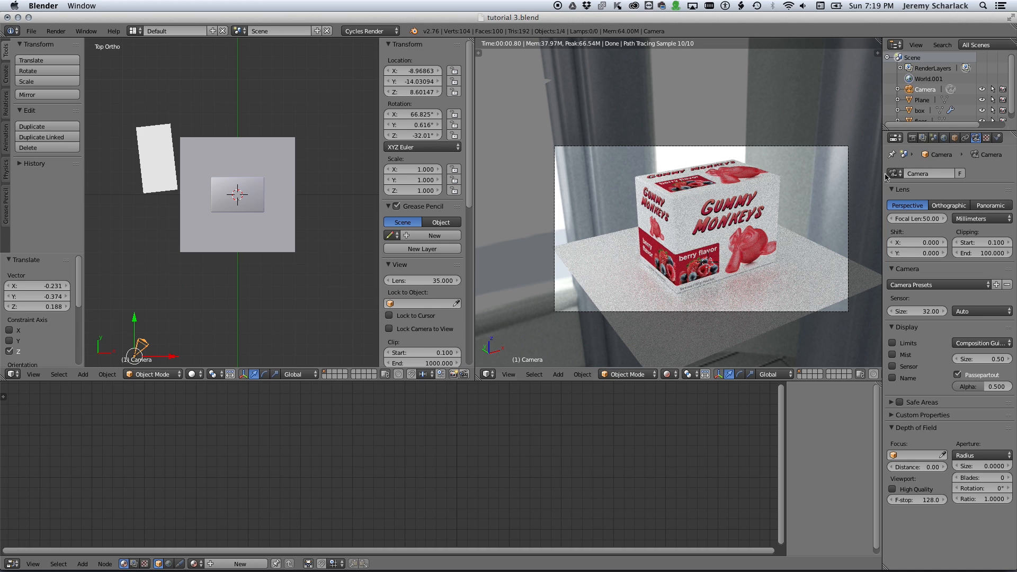
Select the floor plane and enable the transparent film option in the scene's render settings.
right_click(591, 252)
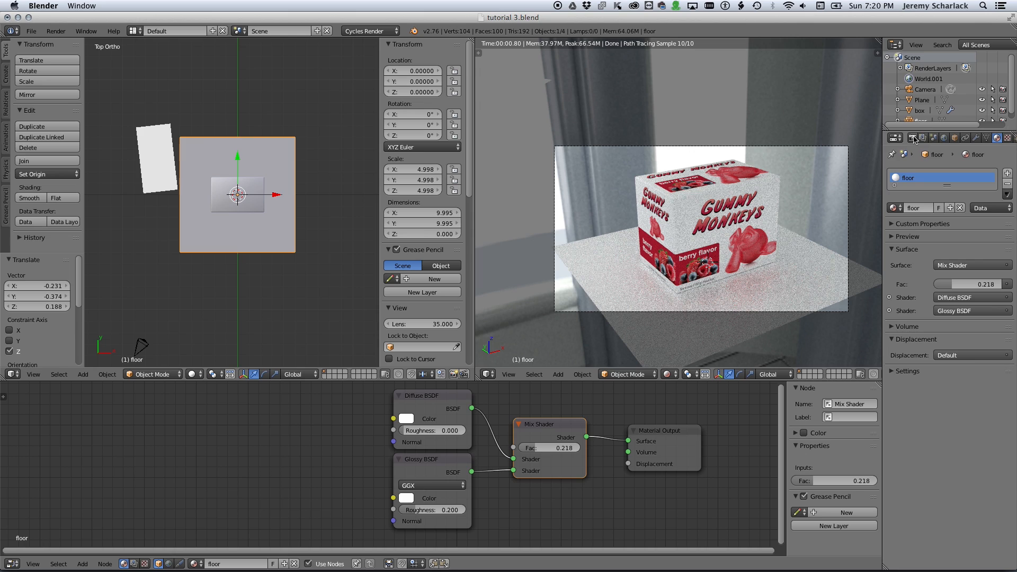
click(912, 137)
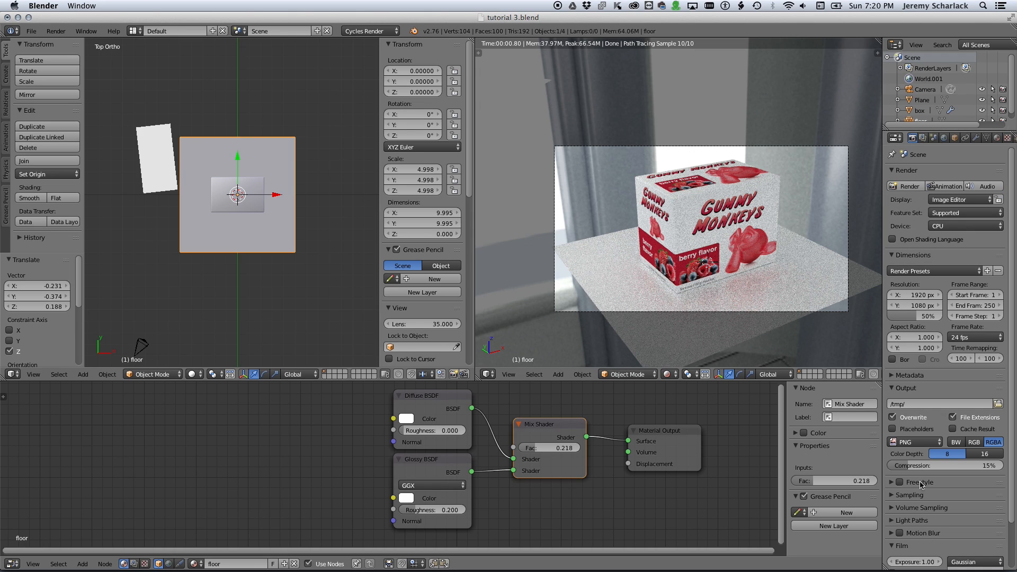
scroll(927, 527, down, 2)
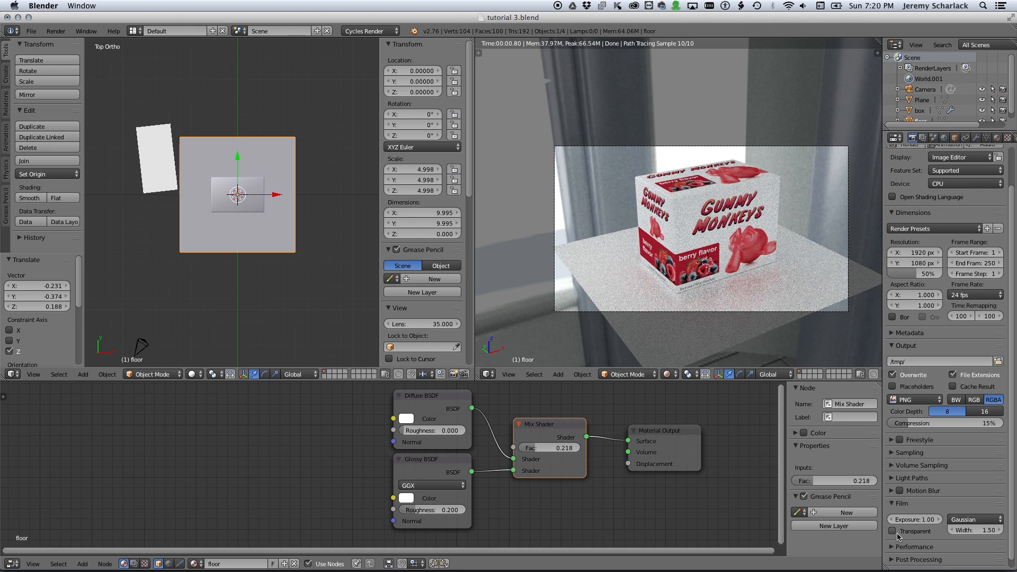
click(909, 531)
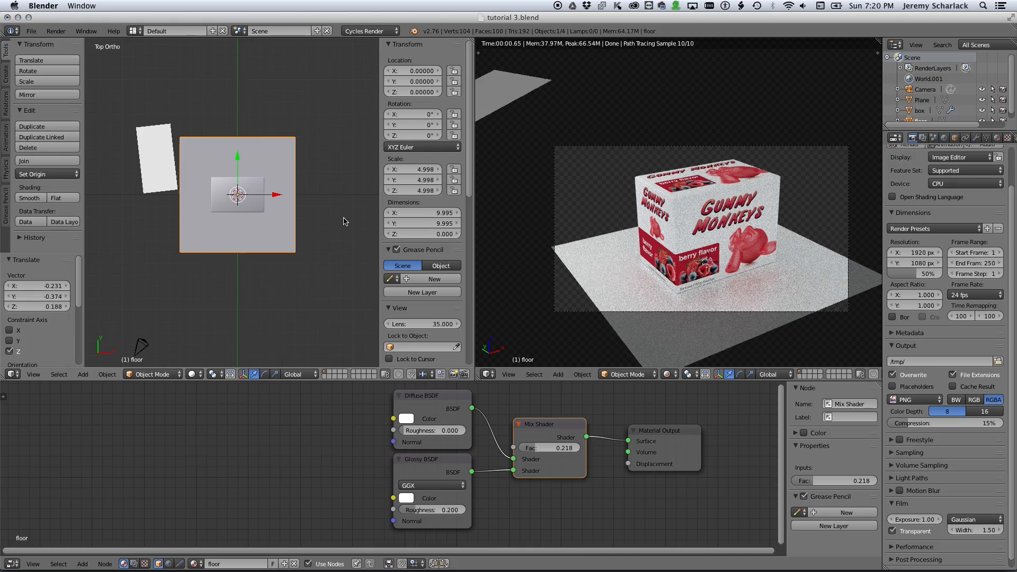
Move the floor plane toward the camera to about X -1.89, Y -2.58.
drag(241, 157, 244, 183)
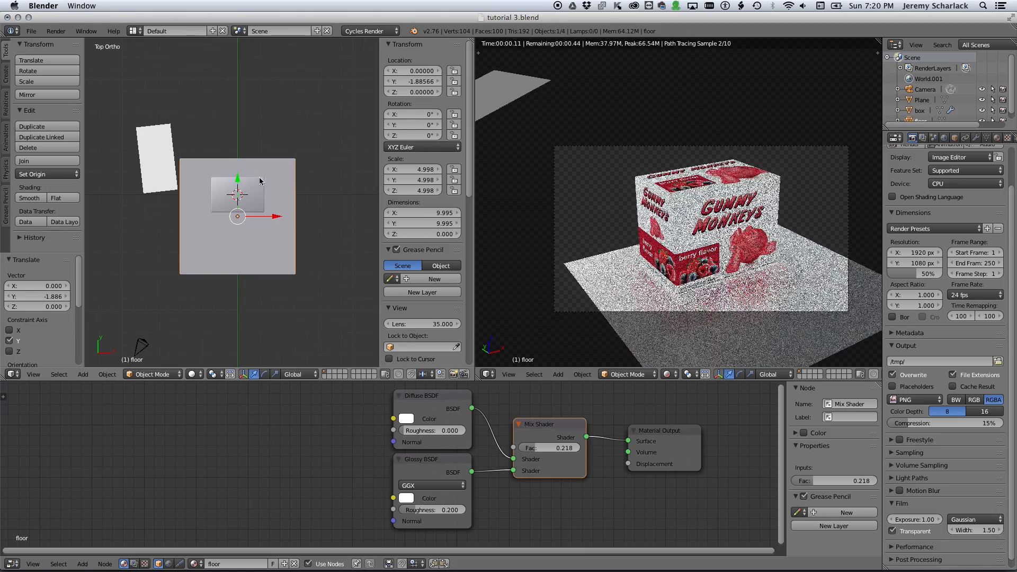
drag(270, 224, 252, 227)
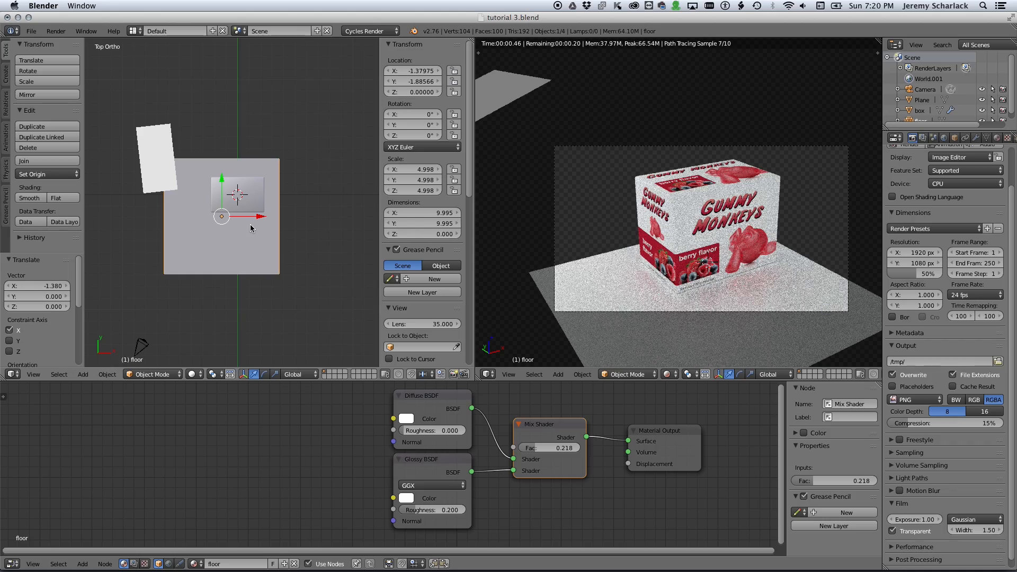
key(g)
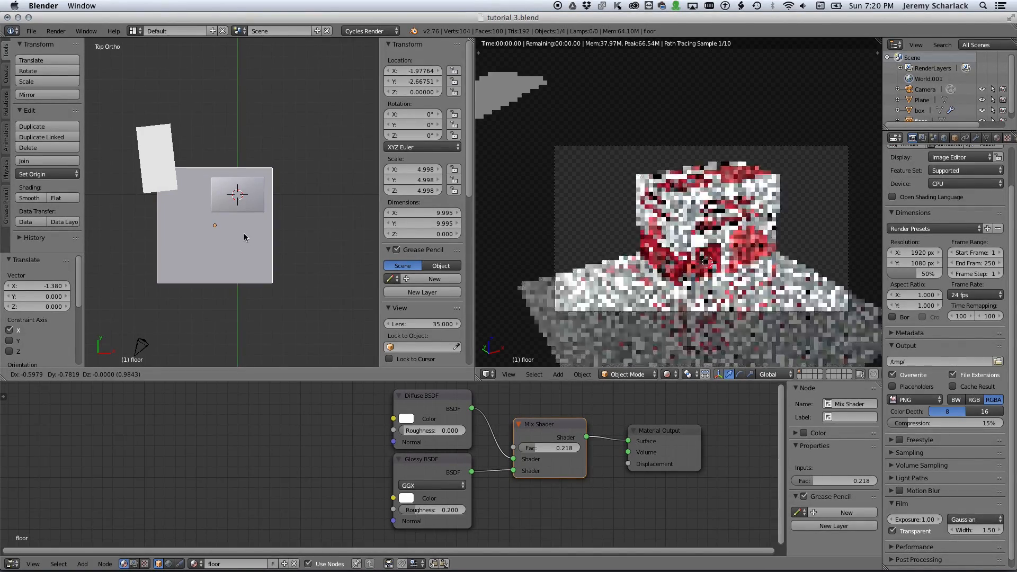
click(244, 232)
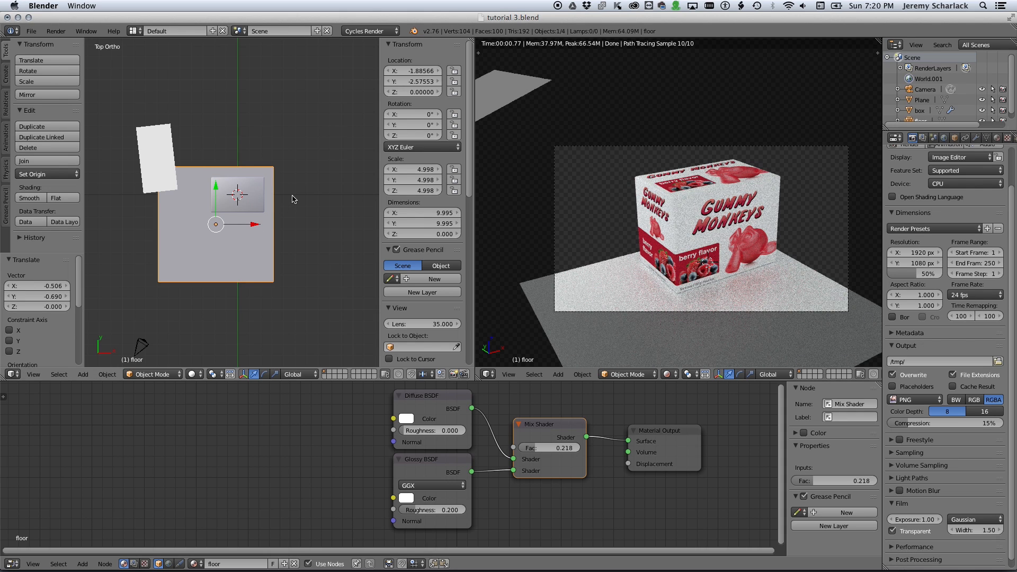
Enable the UV and Object Index passes for the render layer.
scroll(923, 185, up, 2)
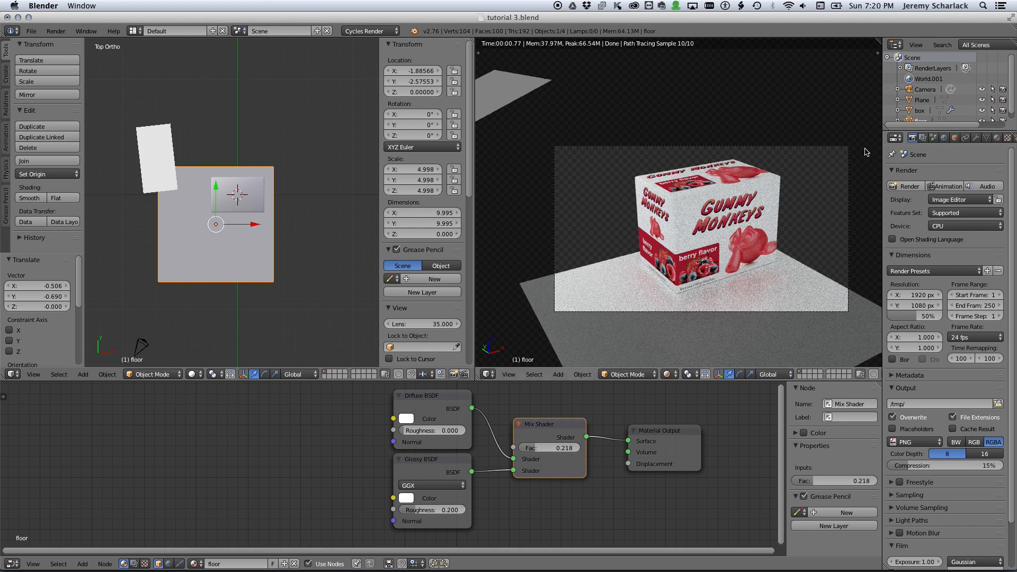
click(923, 138)
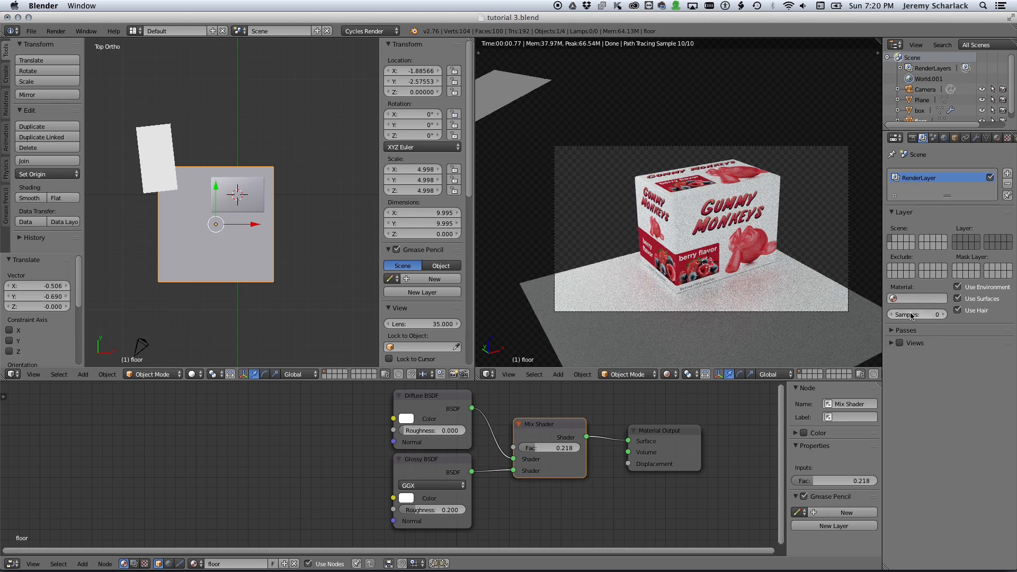
click(903, 330)
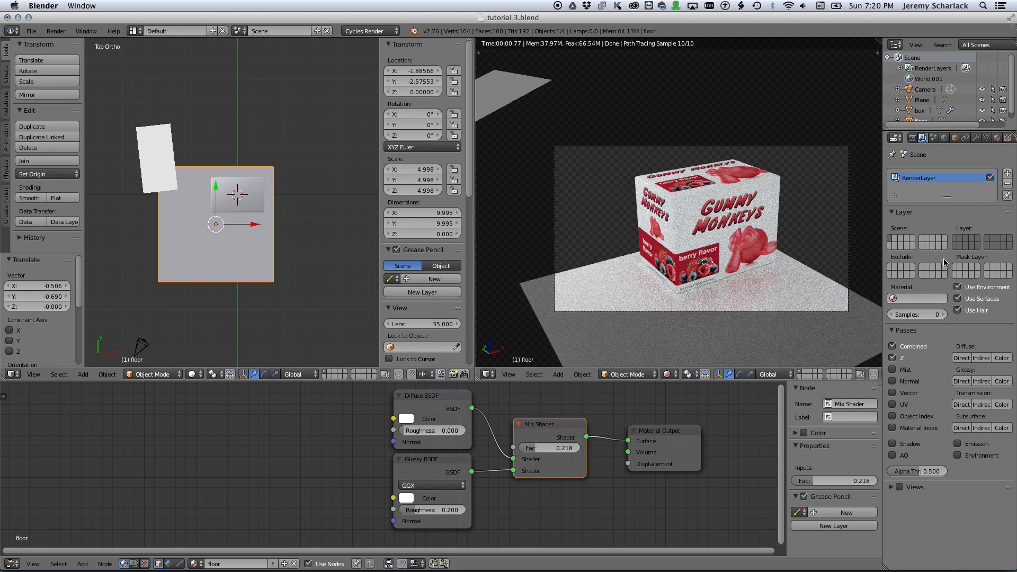
click(916, 416)
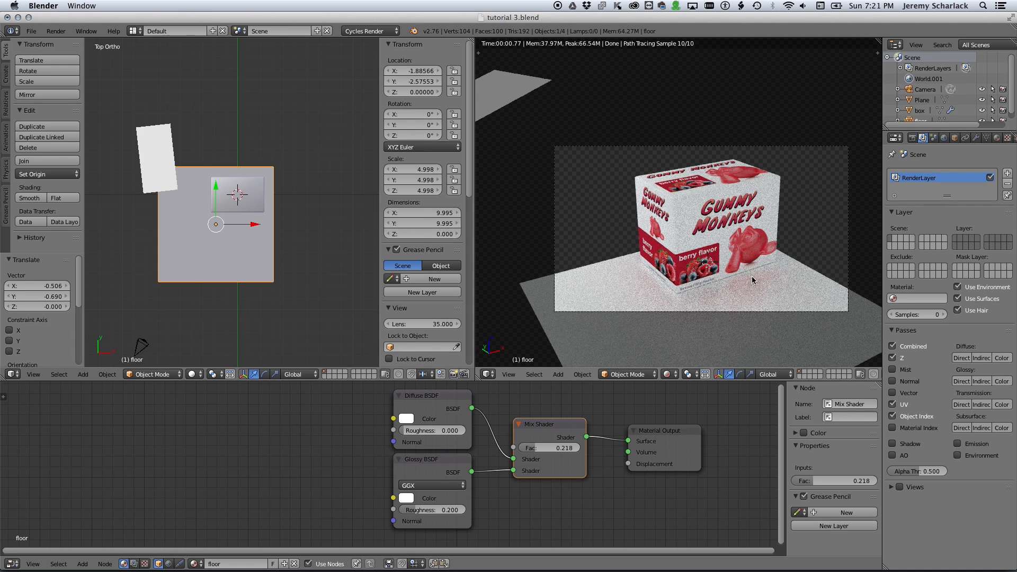
Set the scene's render samples to 300 in the sampling settings.
click(912, 137)
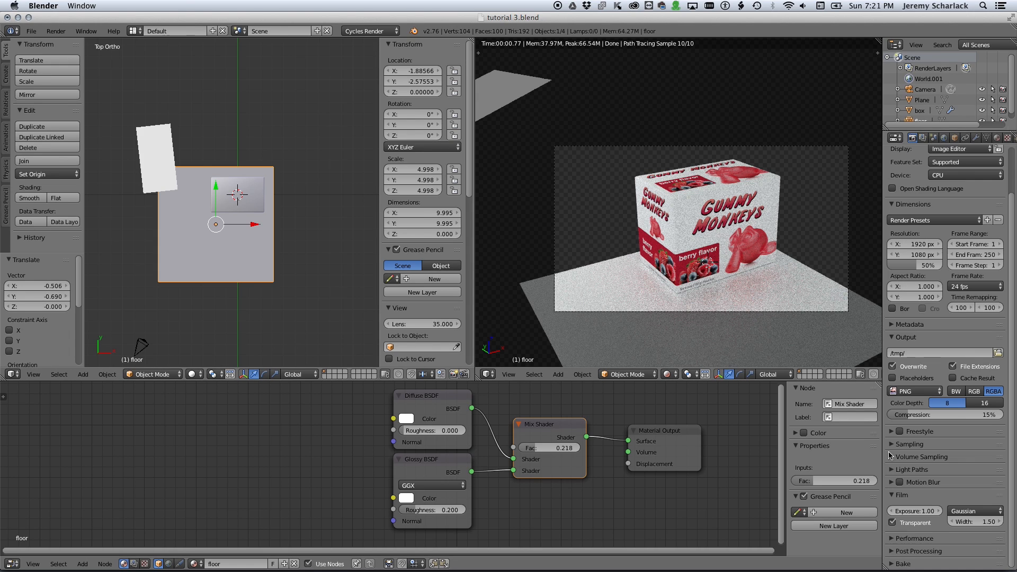
click(928, 444)
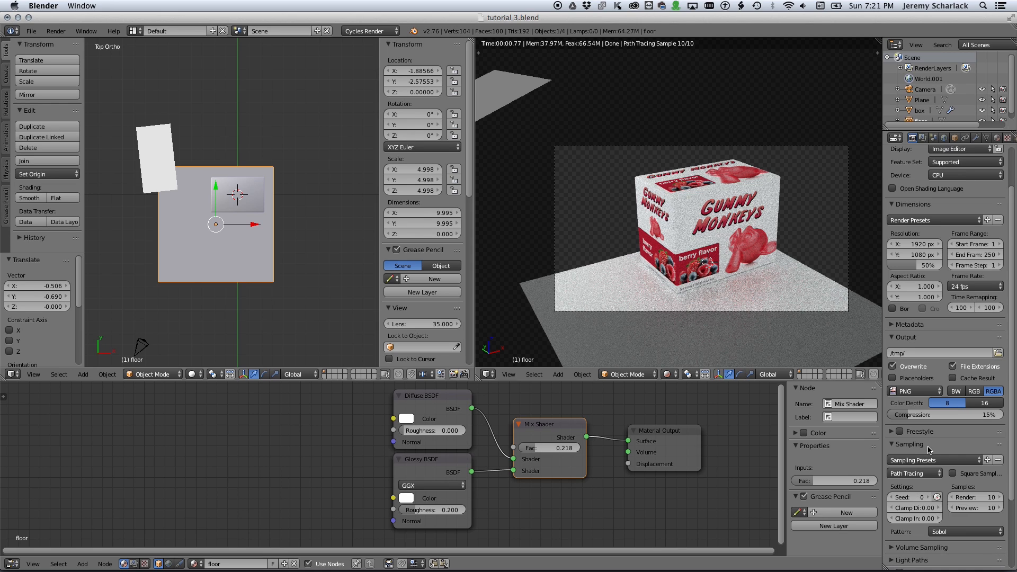
click(975, 507)
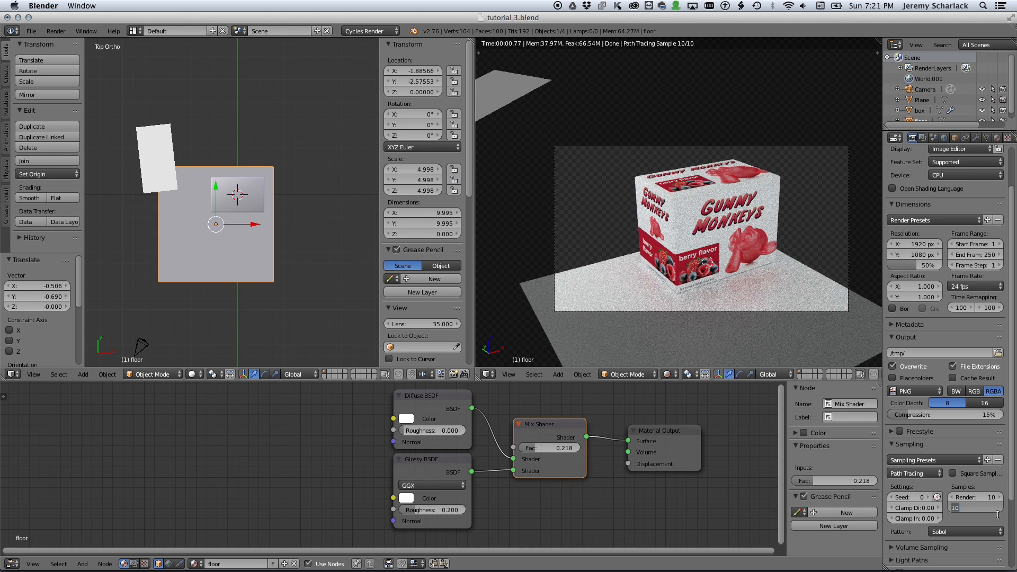
key(Return)
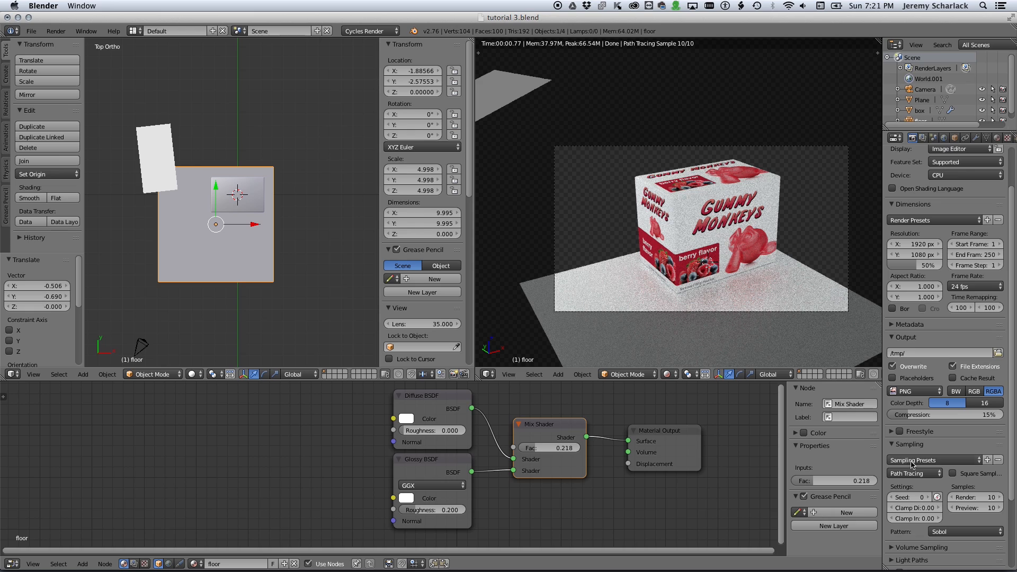
click(977, 496)
text(300)
key(Return)
scroll(979, 497, up, 3)
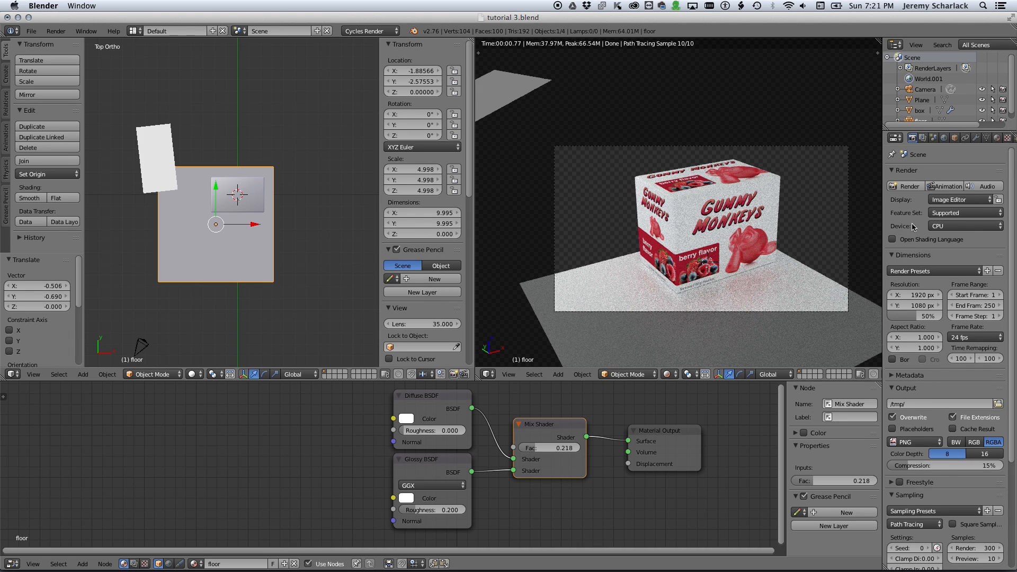
Save the file and render the active scene, enlarging the area that shows the result.
key(ctrl+s)
click(756, 248)
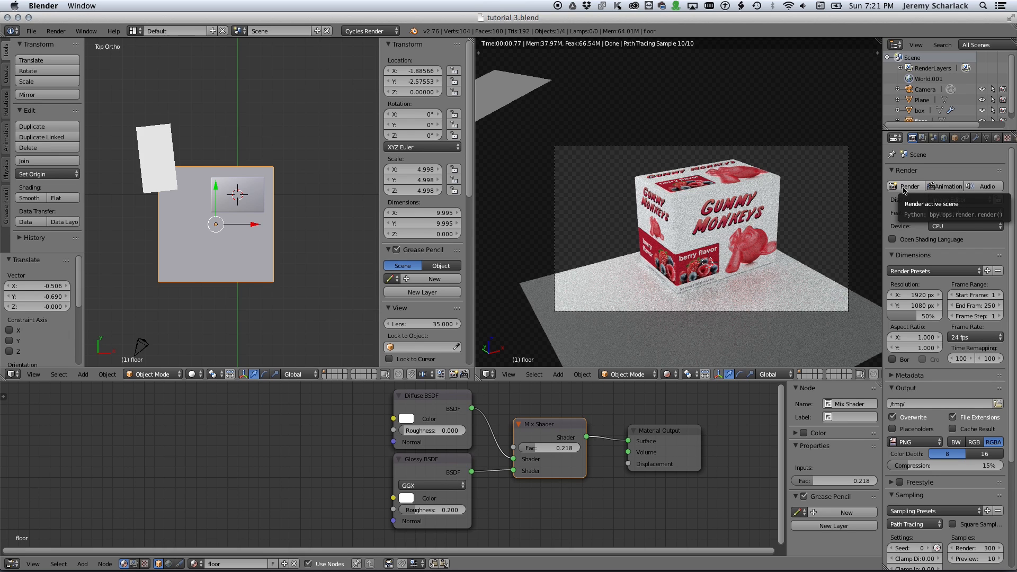
click(903, 188)
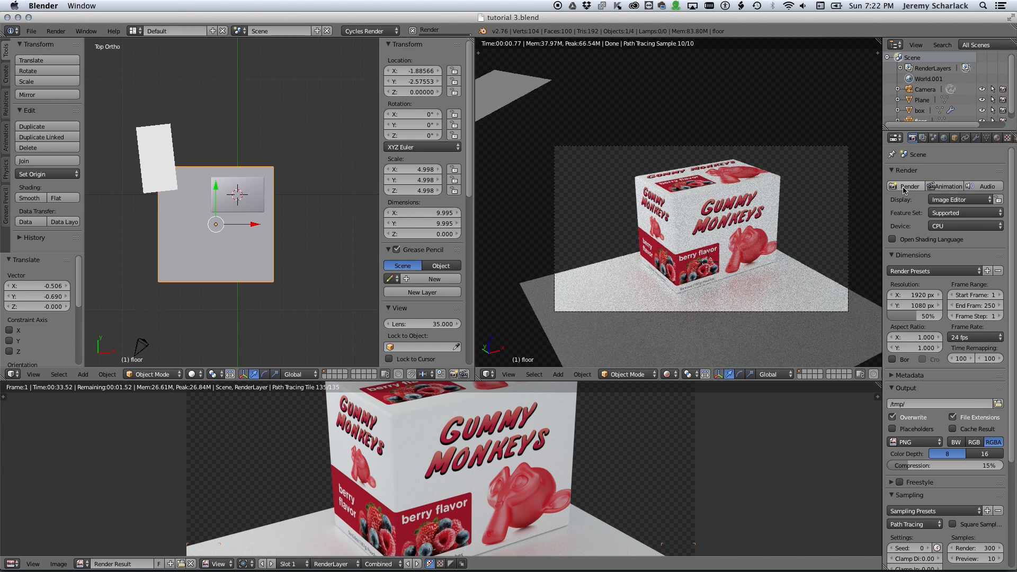
drag(598, 382, 597, 245)
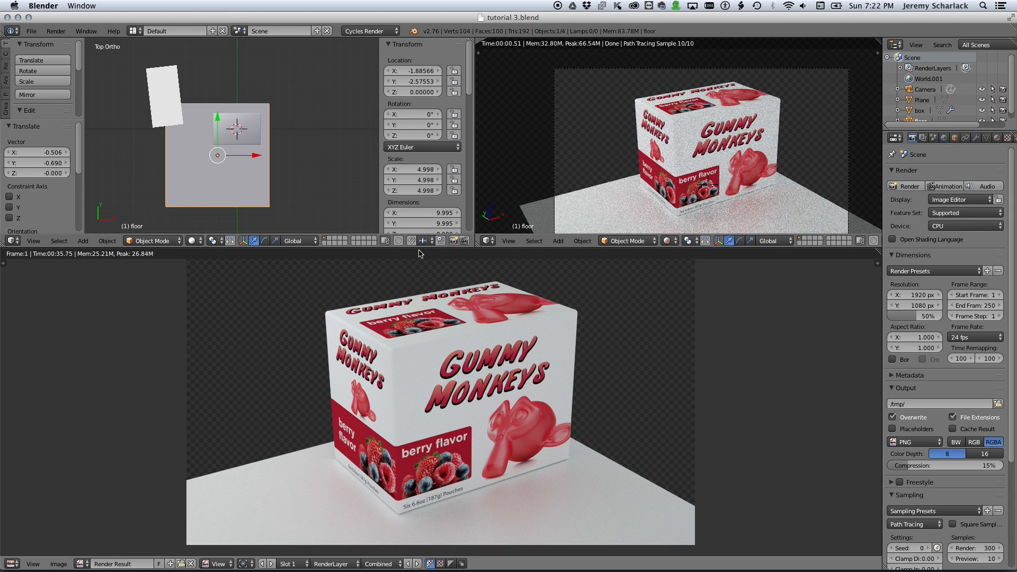
Shrink the render result area, turn the top-view area into an image editor and the lower area into a node editor.
drag(419, 250, 419, 356)
click(12, 351)
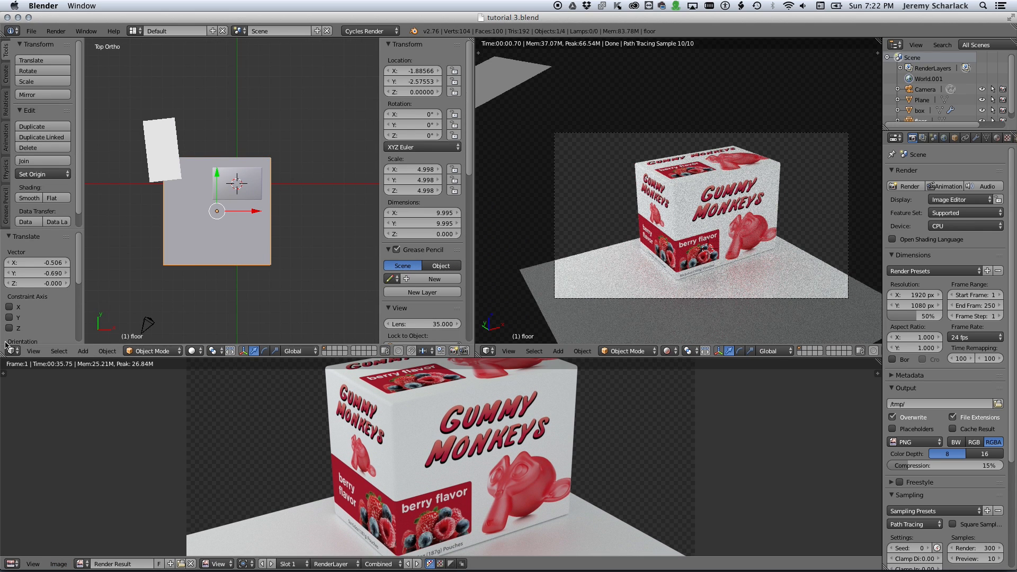
click(12, 350)
click(32, 284)
click(12, 563)
click(32, 459)
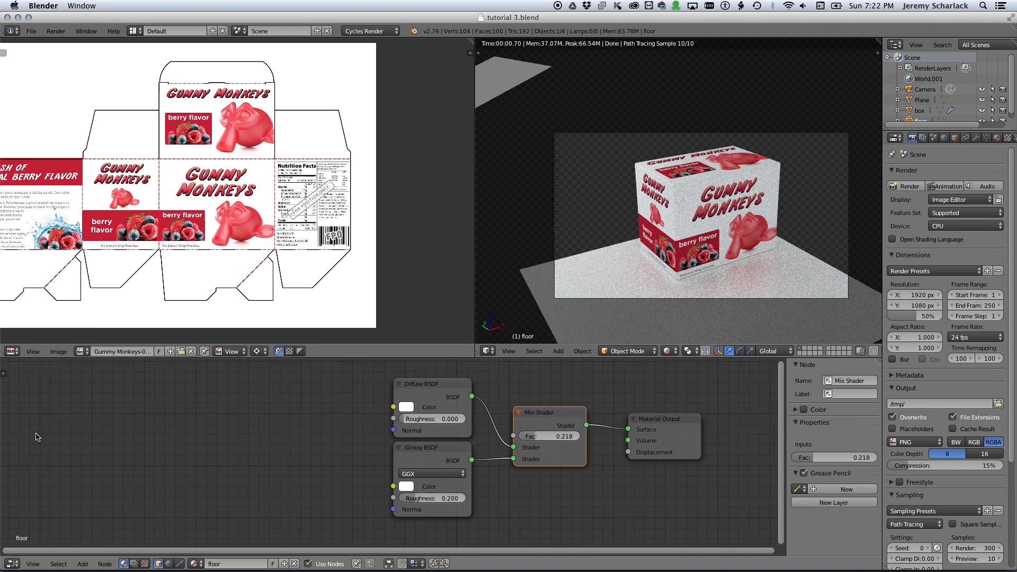
Display the Render Result in the image editor and fit the whole box render in view.
click(82, 351)
click(104, 400)
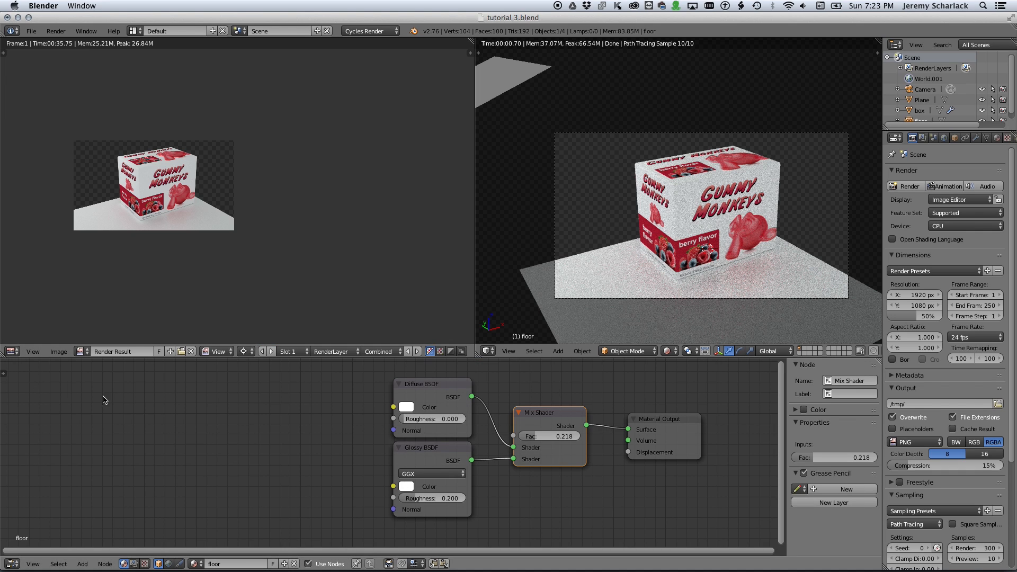
scroll(288, 272, up, 2)
middle_drag(288, 272, 464, 301)
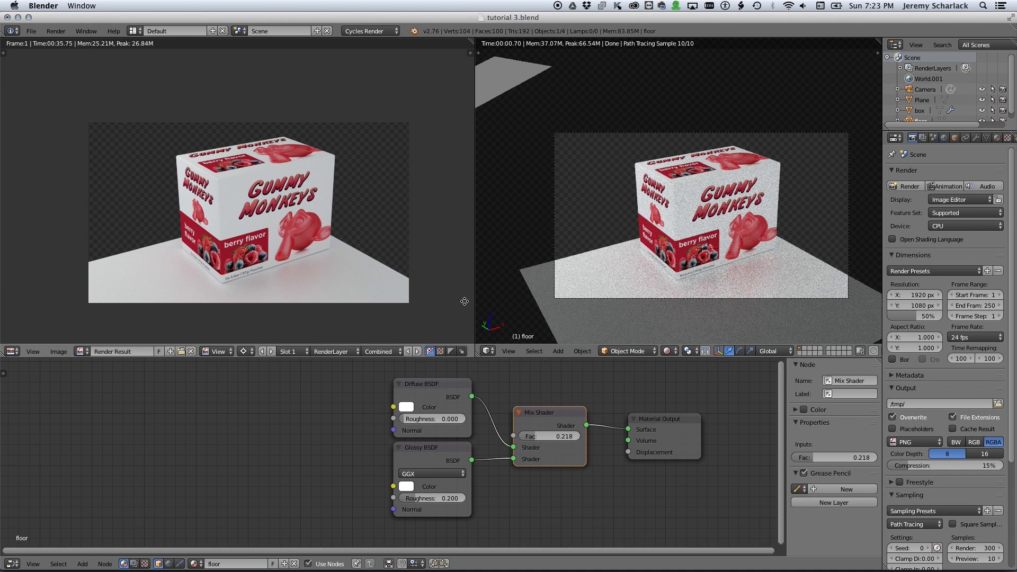
scroll(464, 303, up, 2)
scroll(339, 318, down, 1)
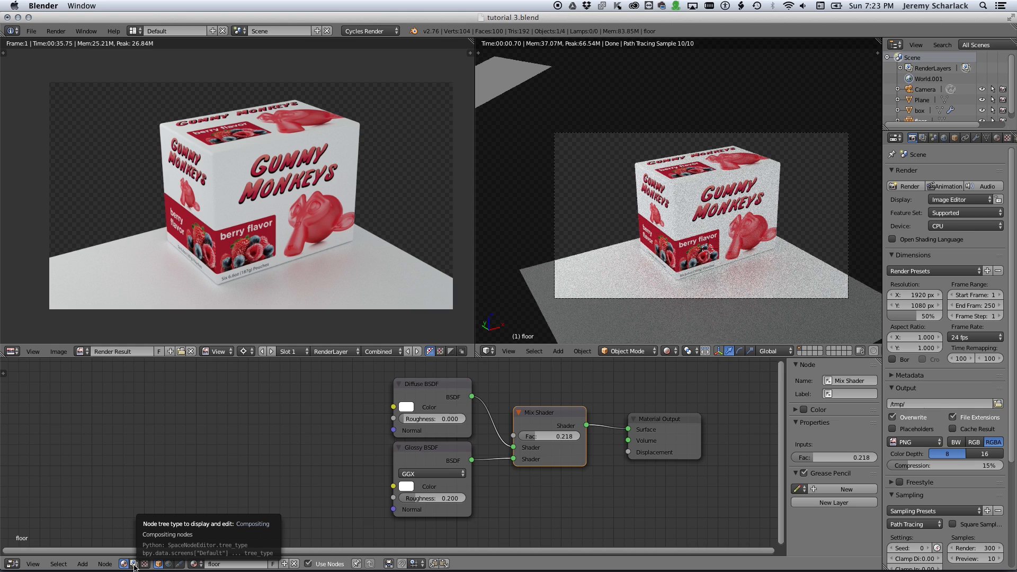
Show the compositing node tree, enable its nodes and space the Render Layers and Composite nodes apart.
click(134, 564)
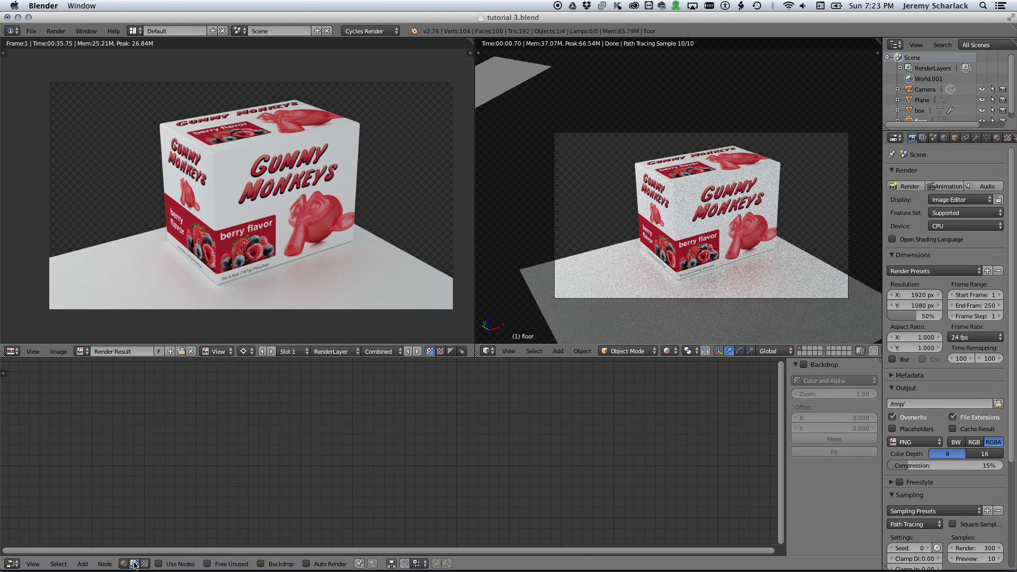
click(190, 565)
drag(503, 420, 385, 418)
drag(653, 370, 634, 392)
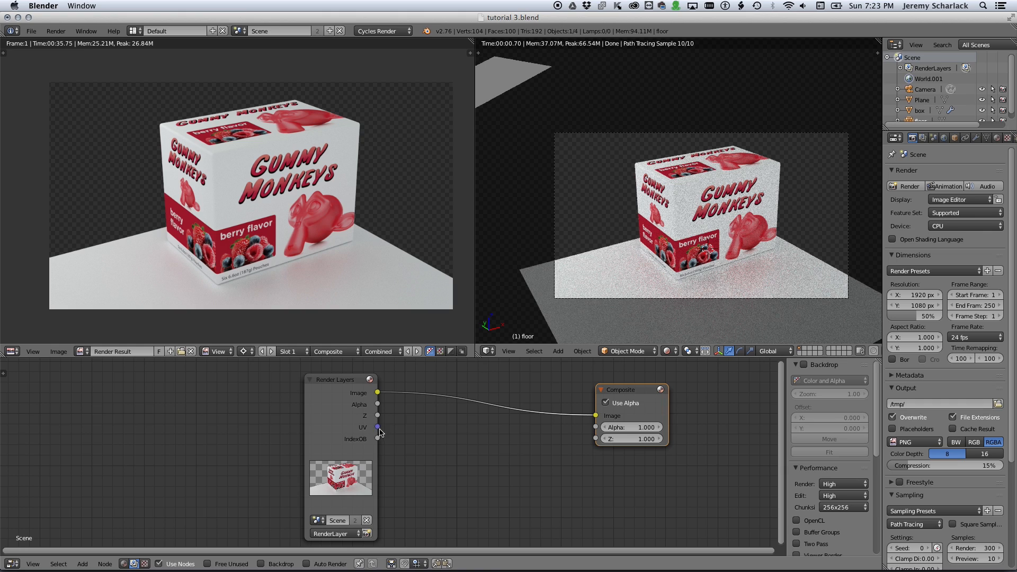
Preview the UV pass through the Composite node's Image input, then reconnect the Image pass to it.
drag(377, 426, 594, 416)
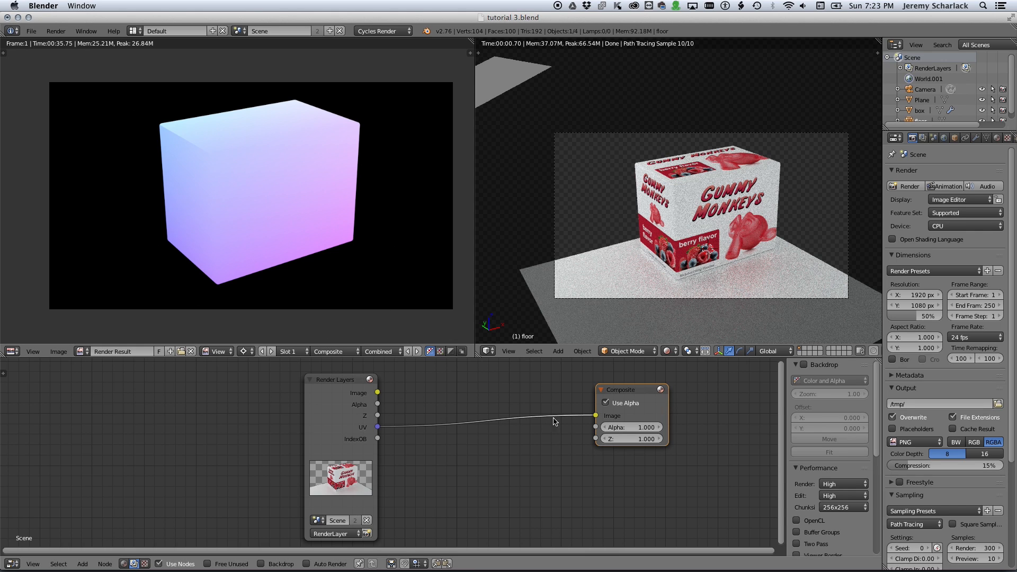
drag(619, 395, 664, 391)
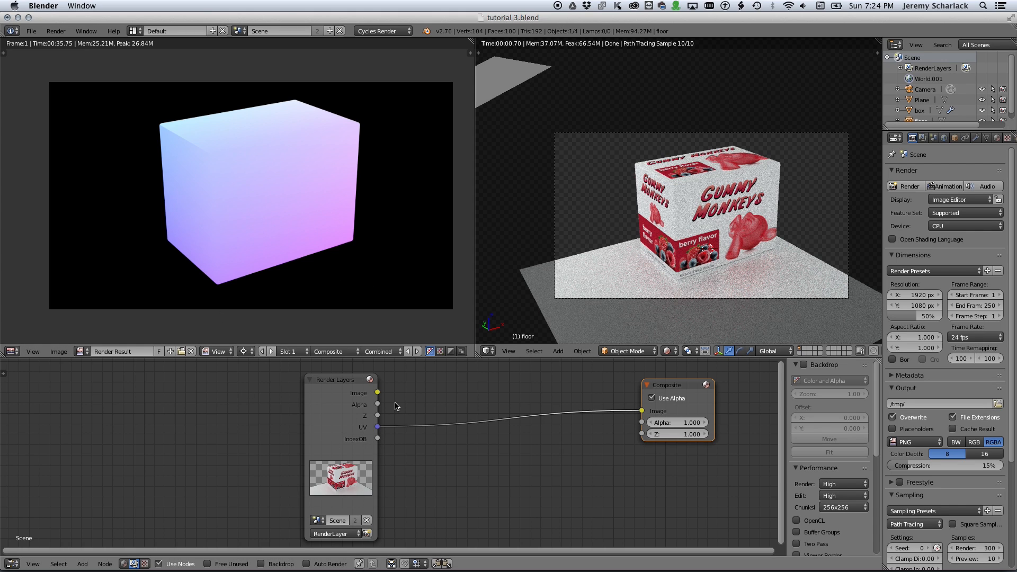
drag(379, 394, 642, 410)
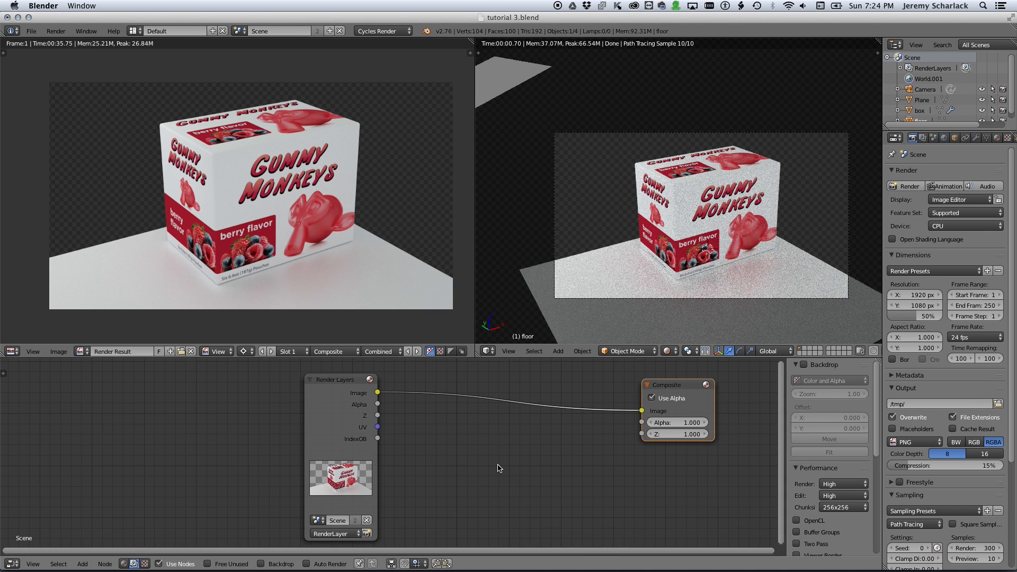
Add a Separate RGBA node beside the Render Layers node and link the UV pass to its Image input.
key(shift+a)
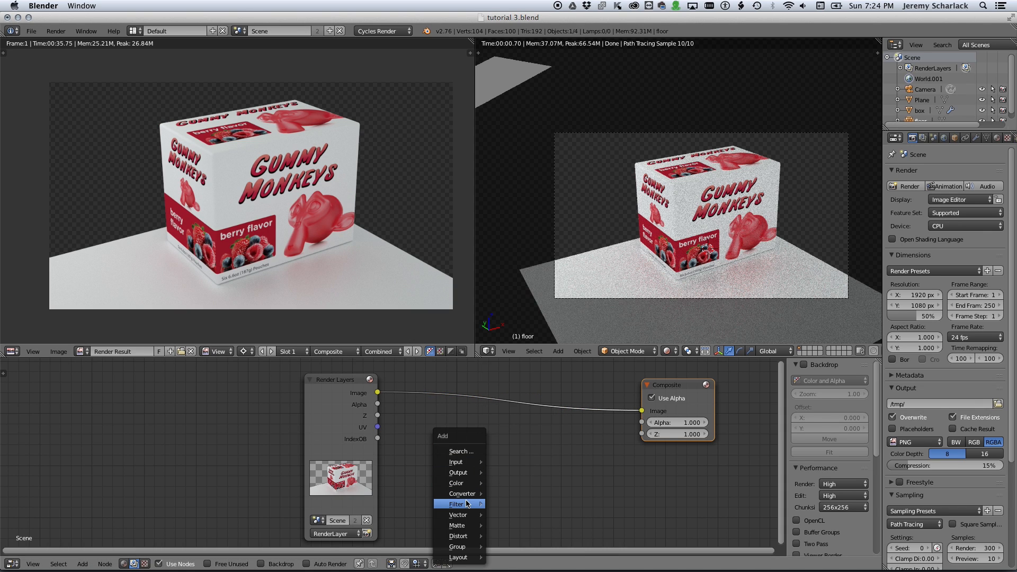
mouse_move(467, 500)
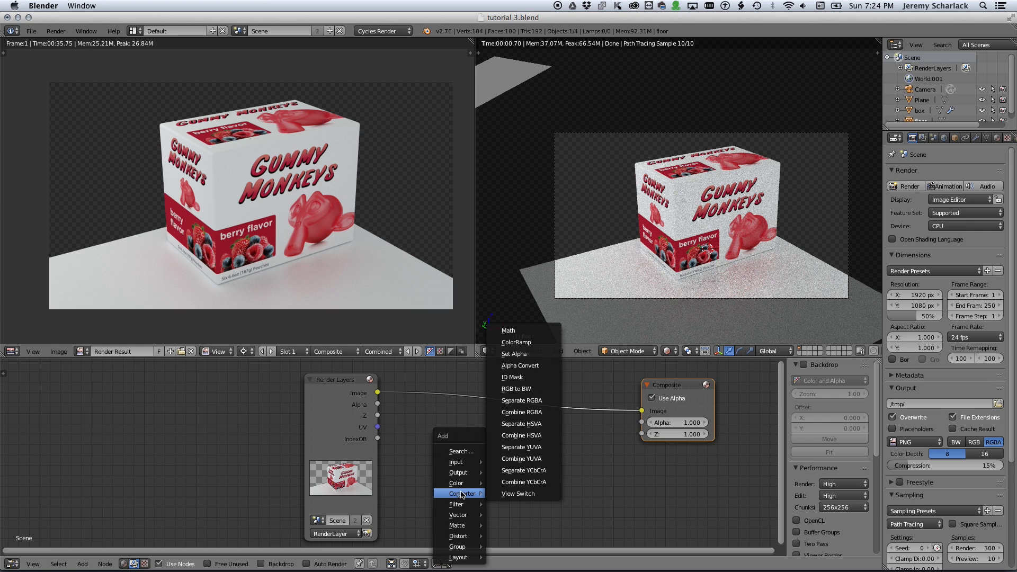
click(535, 401)
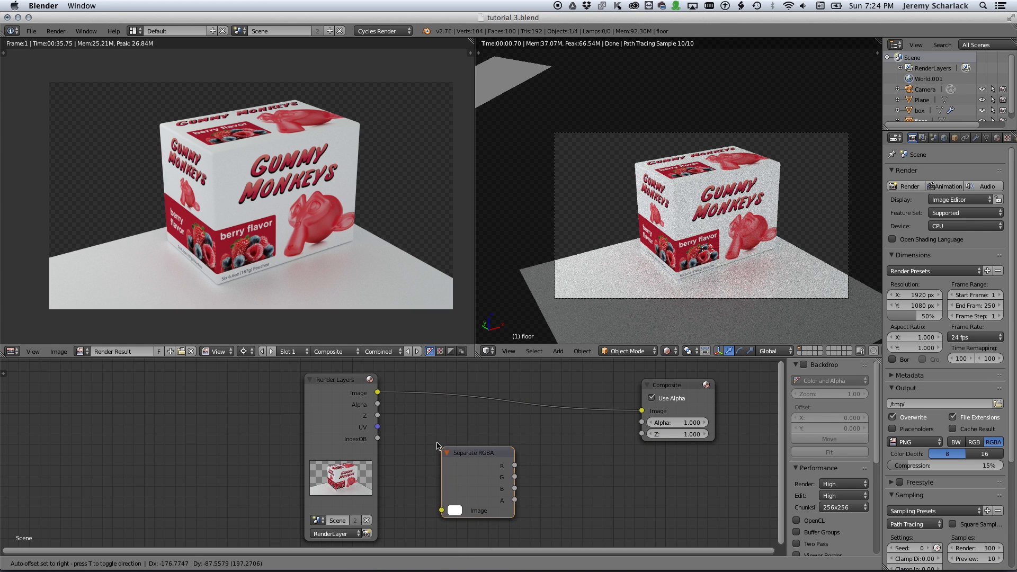
click(428, 433)
drag(377, 427, 426, 494)
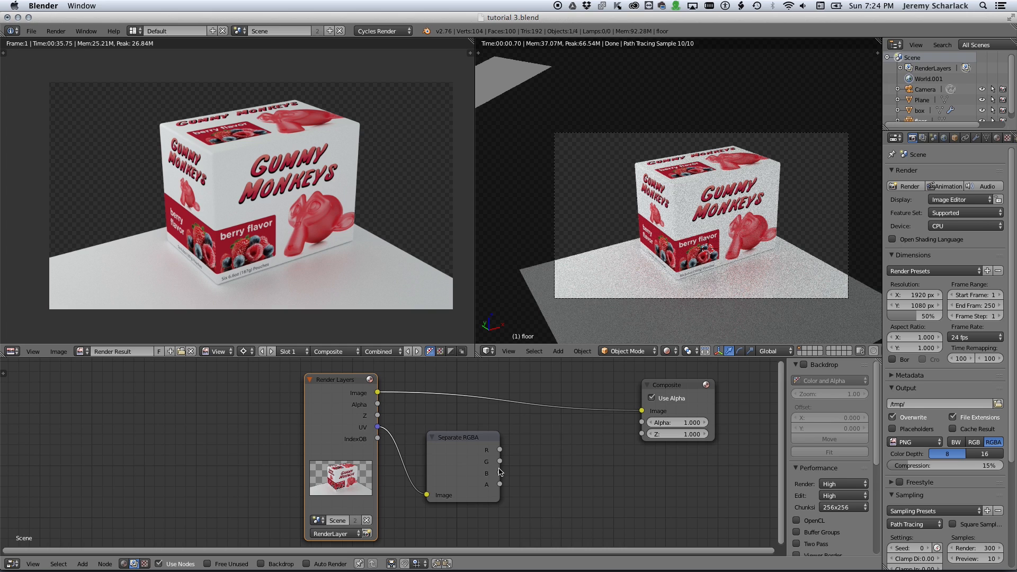
Preview the B, R and G channels of the UV pass in turn through the Composite node's Image input.
drag(500, 473, 641, 411)
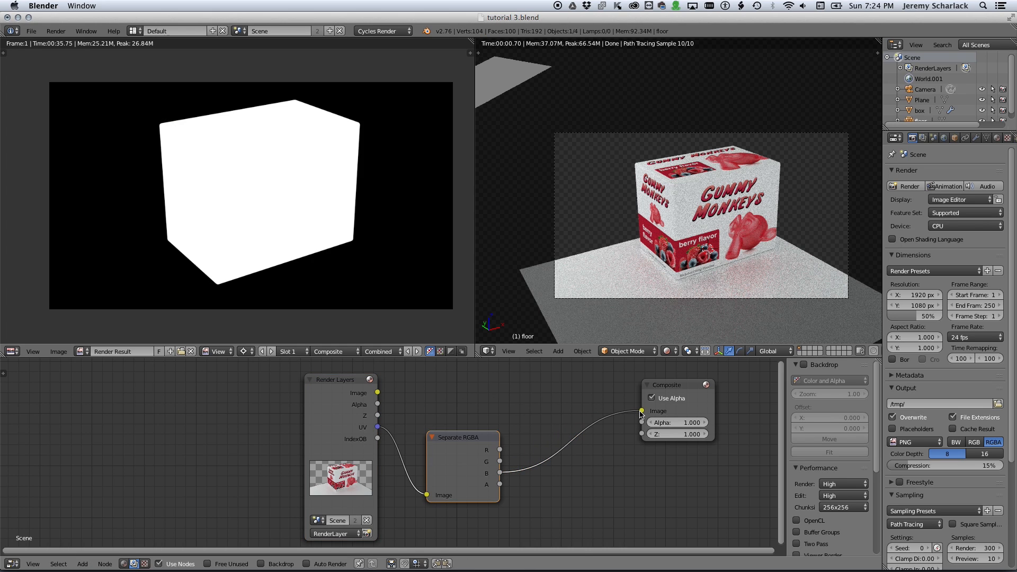
drag(500, 449, 641, 410)
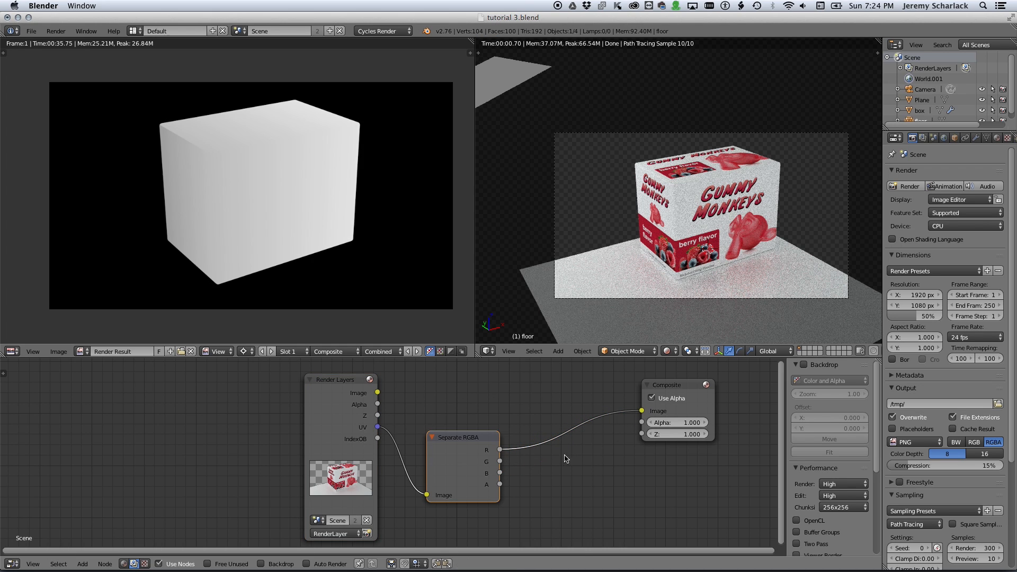
drag(499, 462, 641, 410)
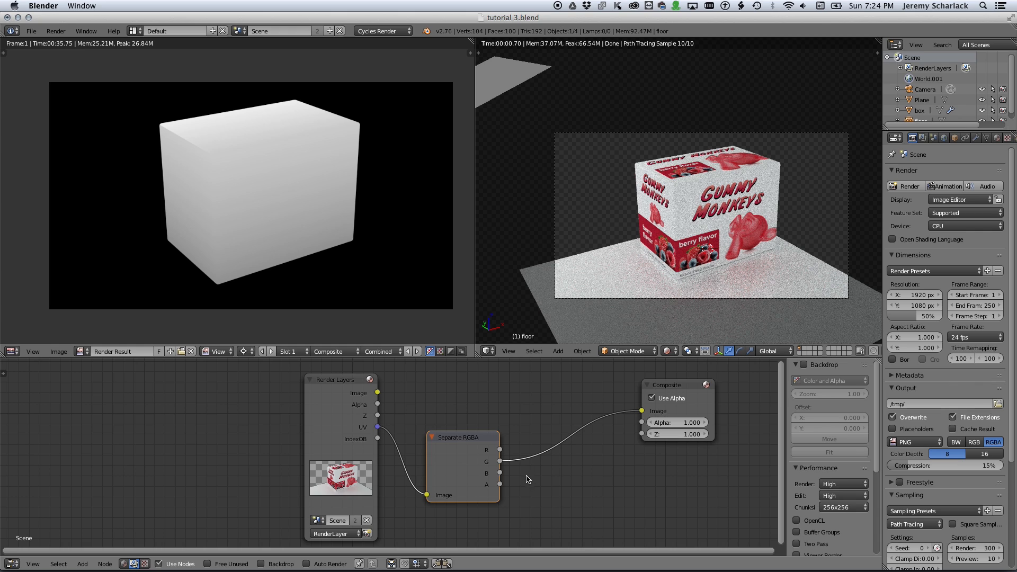
Link the Separate RGBA B output to the Composite node's Alpha input and the Image pass to its Image input.
drag(499, 473, 643, 422)
drag(377, 392, 641, 411)
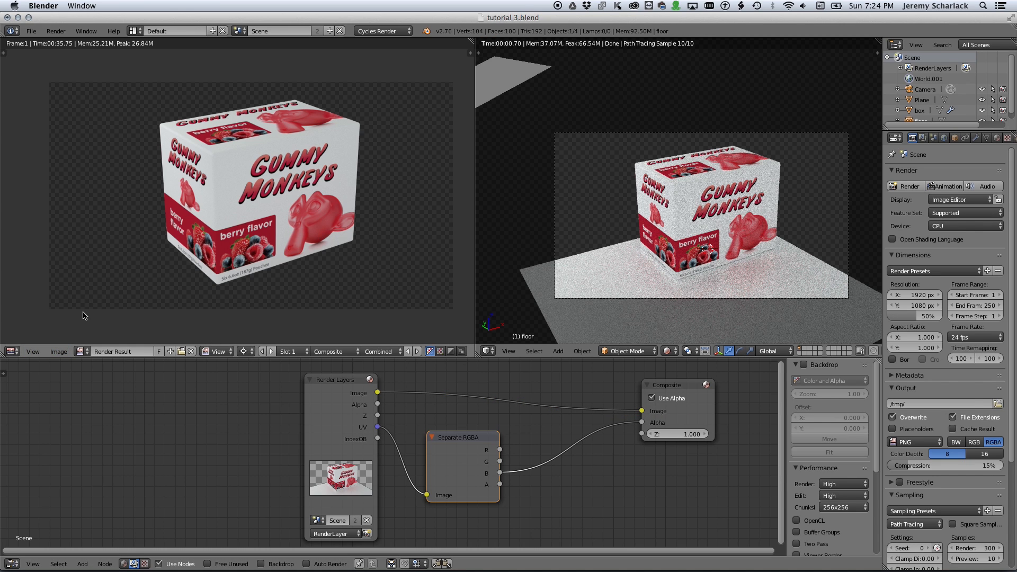
Save the isolated box composite as the PNG image "render A" in the Tutorial 1 Box folder.
click(58, 351)
click(96, 289)
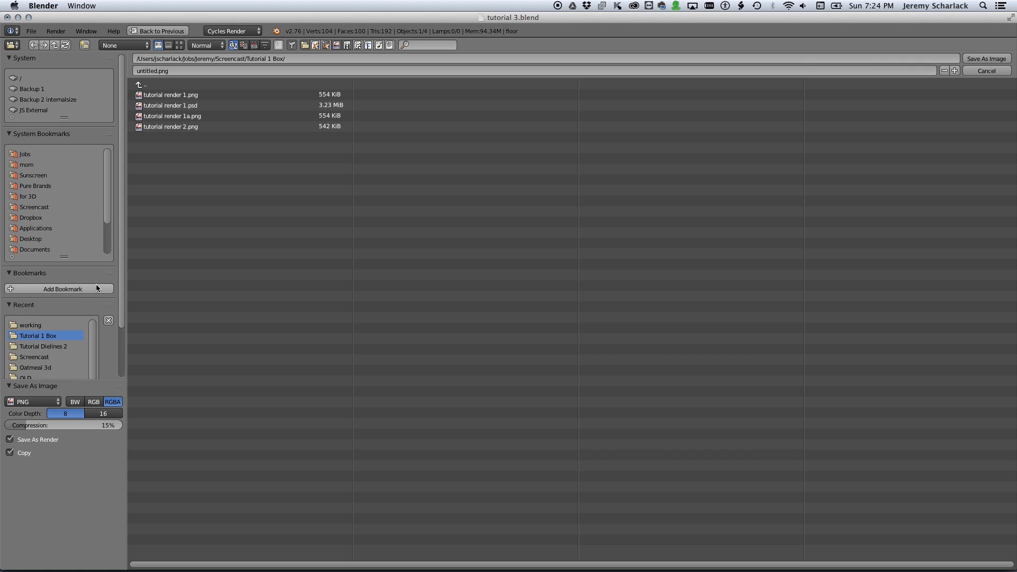
click(142, 73)
double_click(142, 73)
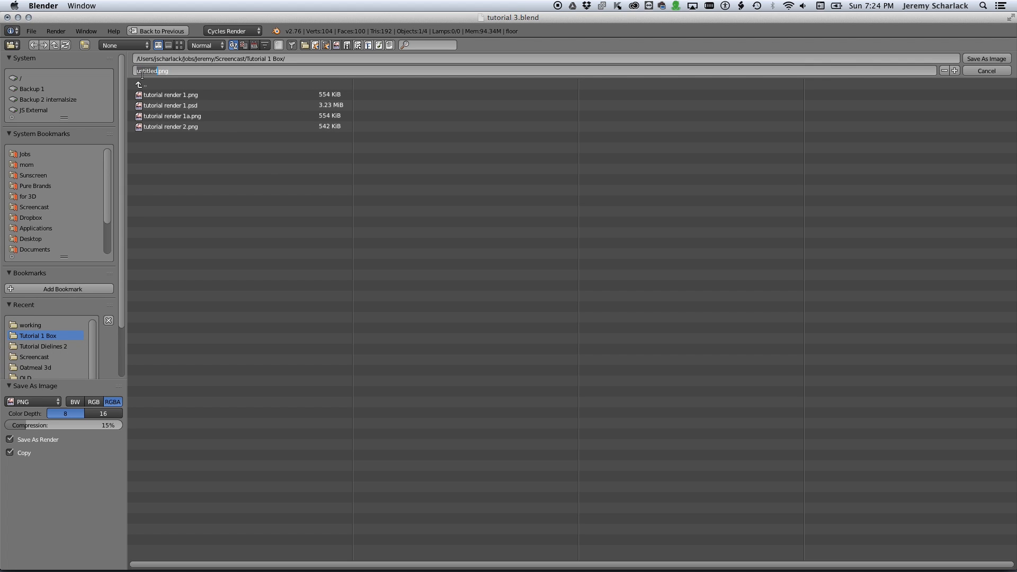
text(render A)
key(Return)
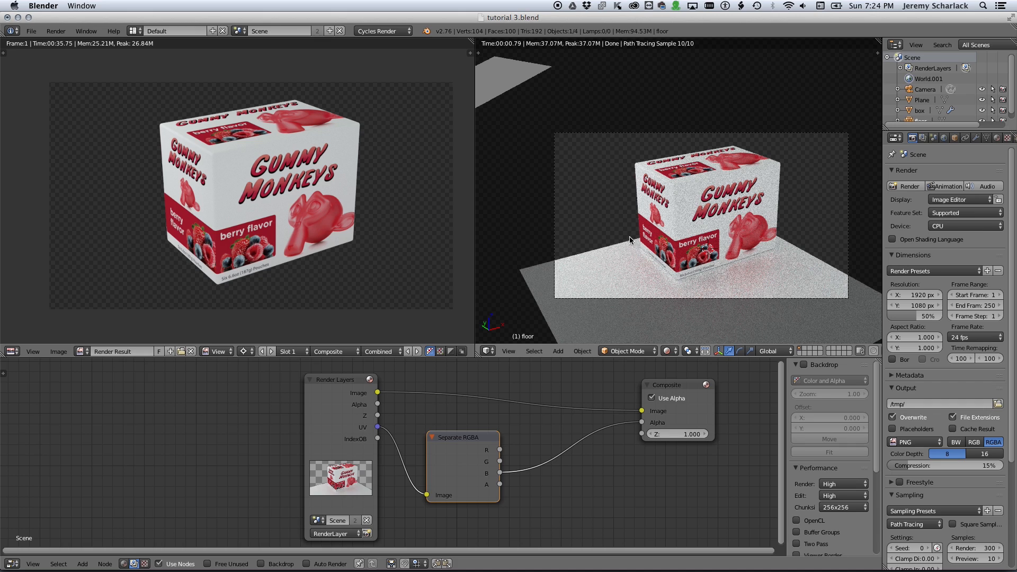
Unlink the B channel from the Composite node's Alpha input and save the full render with the floor as a PNG.
drag(642, 423, 604, 458)
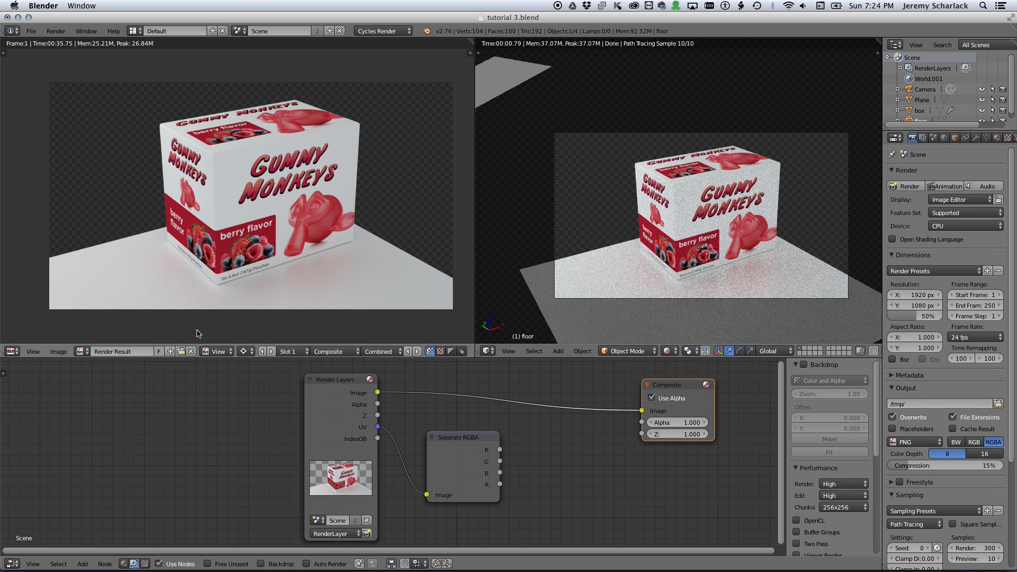
click(64, 352)
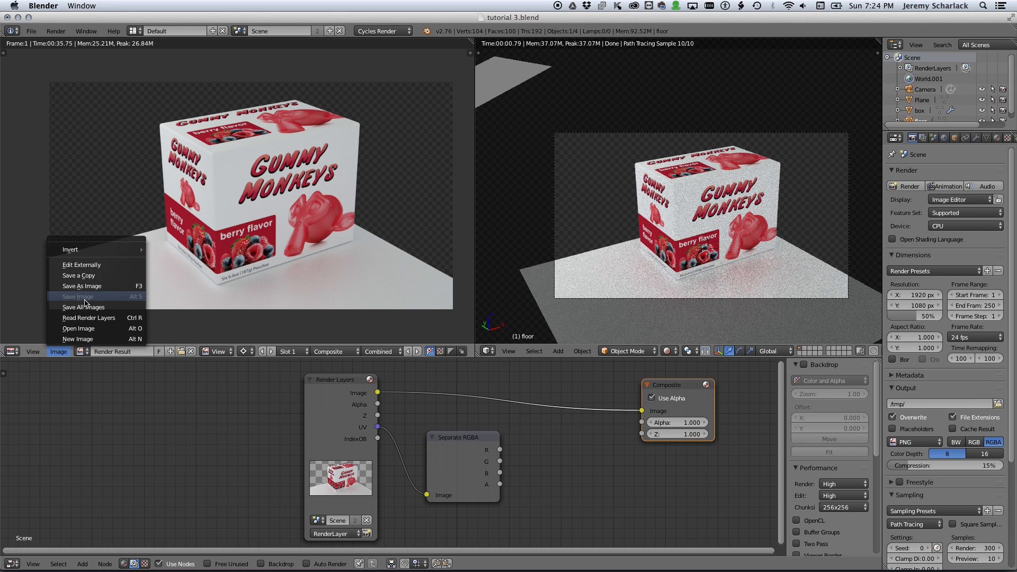
click(69, 293)
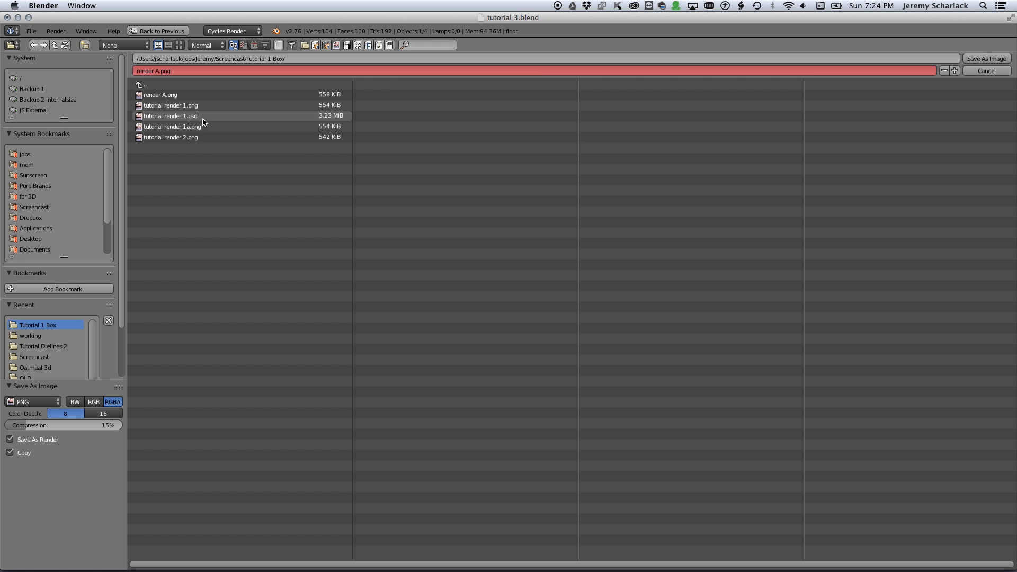
click(154, 72)
key(Return)
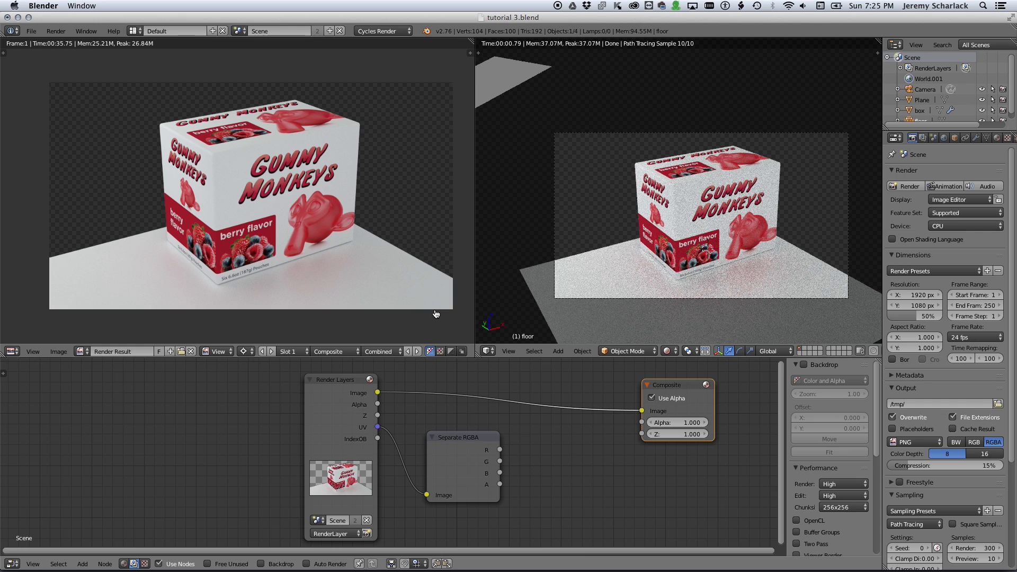
Switch to Photoshop and close the Desk light.psd document.
key(super+Tab)
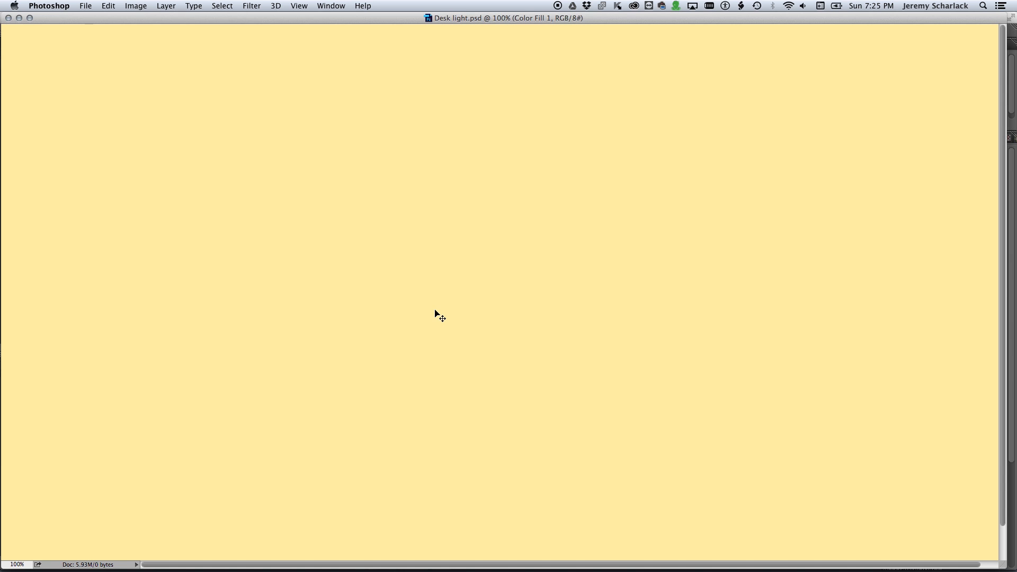
key(super+w)
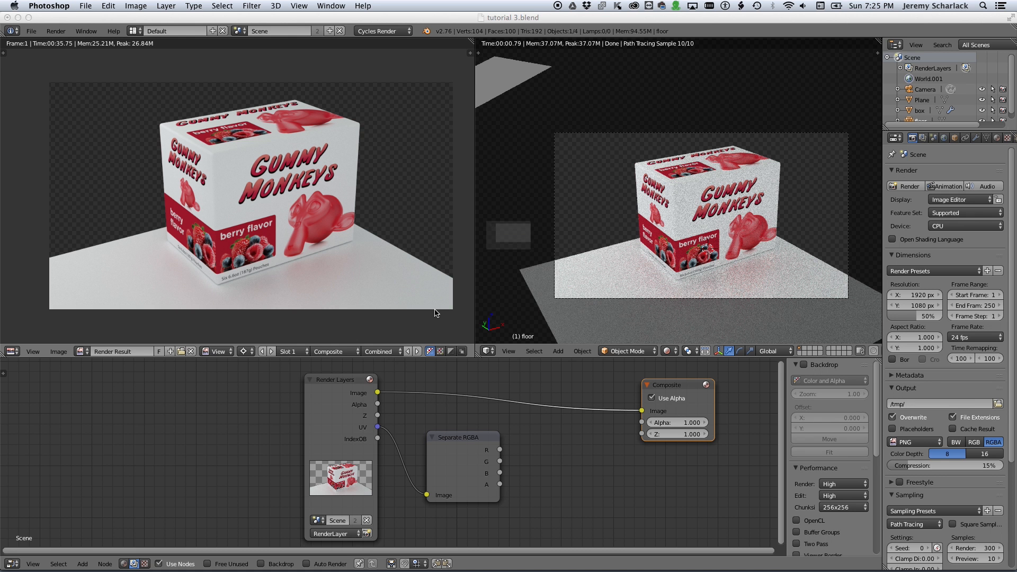
Open render.png from the Tutorial 1 Box folder in the Screencast directory and show the whole image at 100%.
key(super+o)
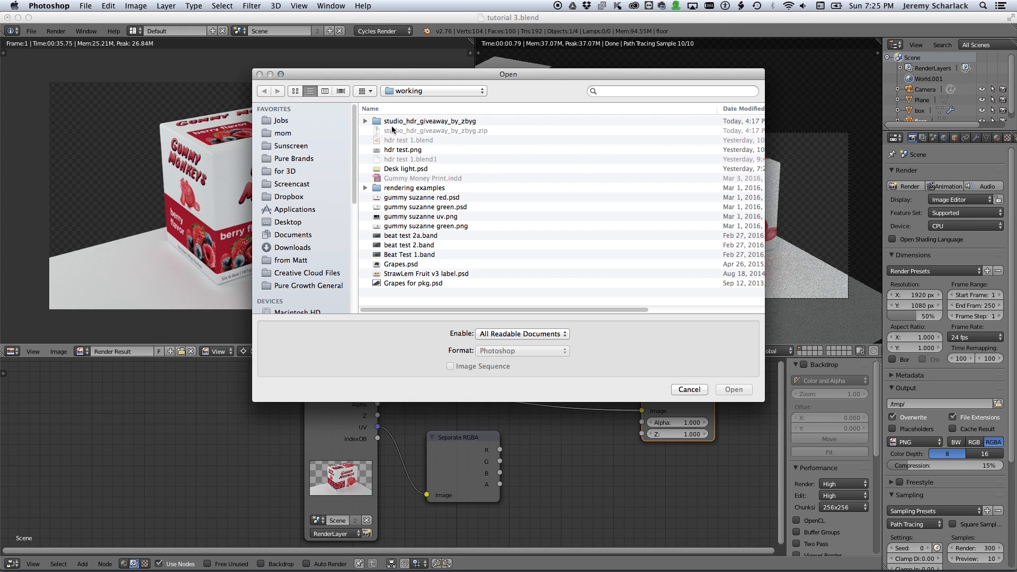
click(291, 183)
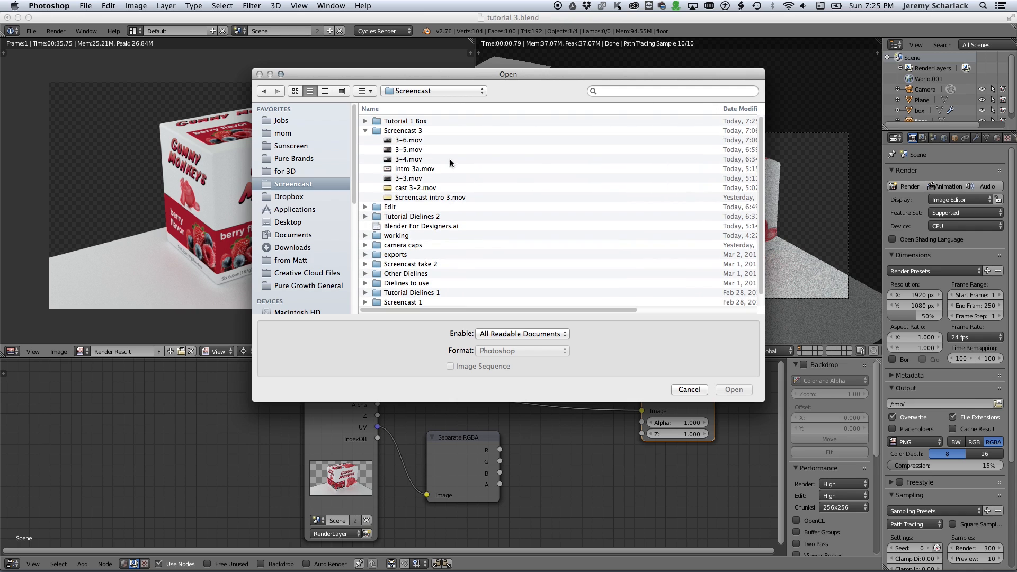
click(431, 120)
double_click(431, 121)
click(431, 121)
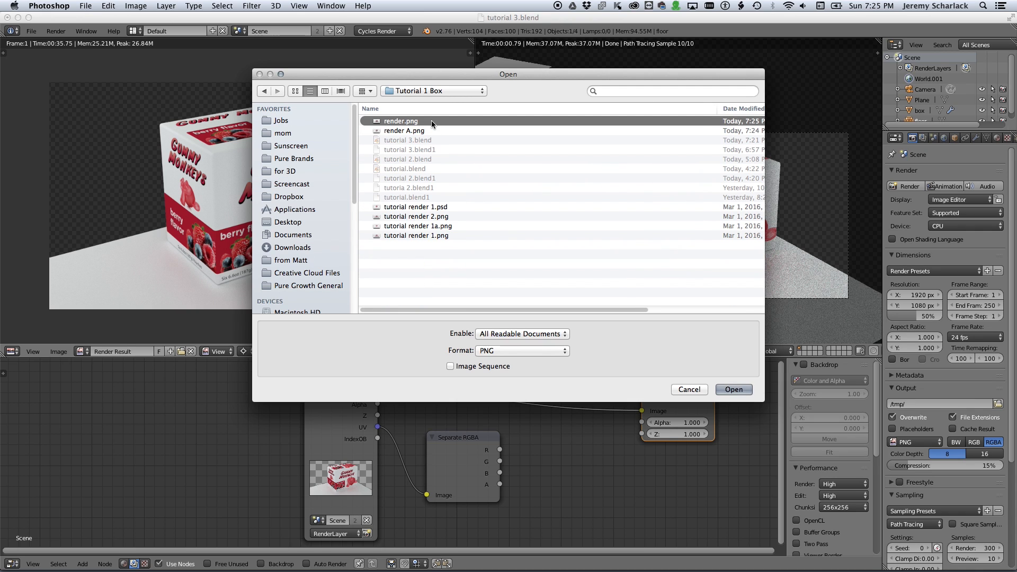
double_click(431, 121)
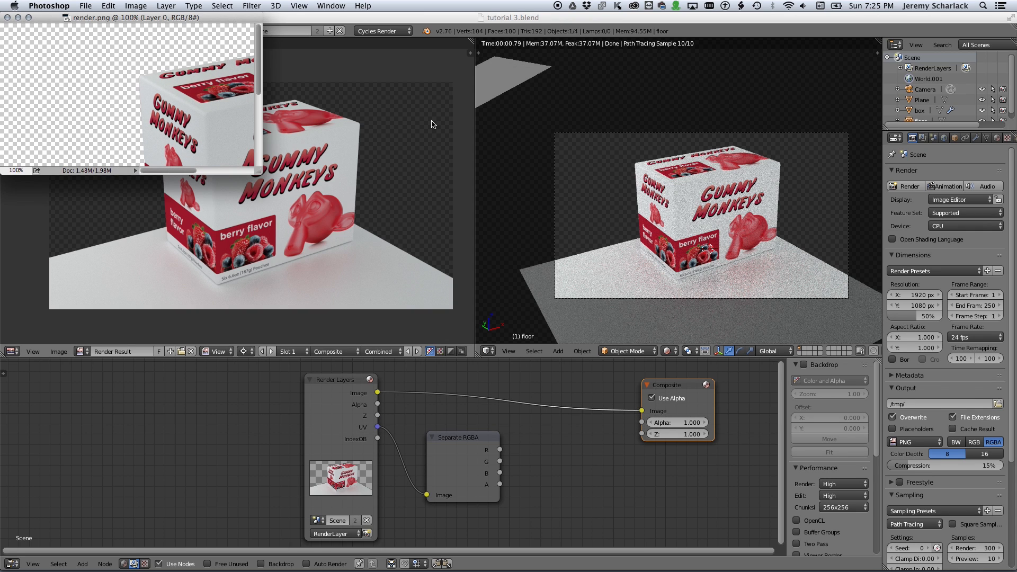
key(super+0)
key(super+1)
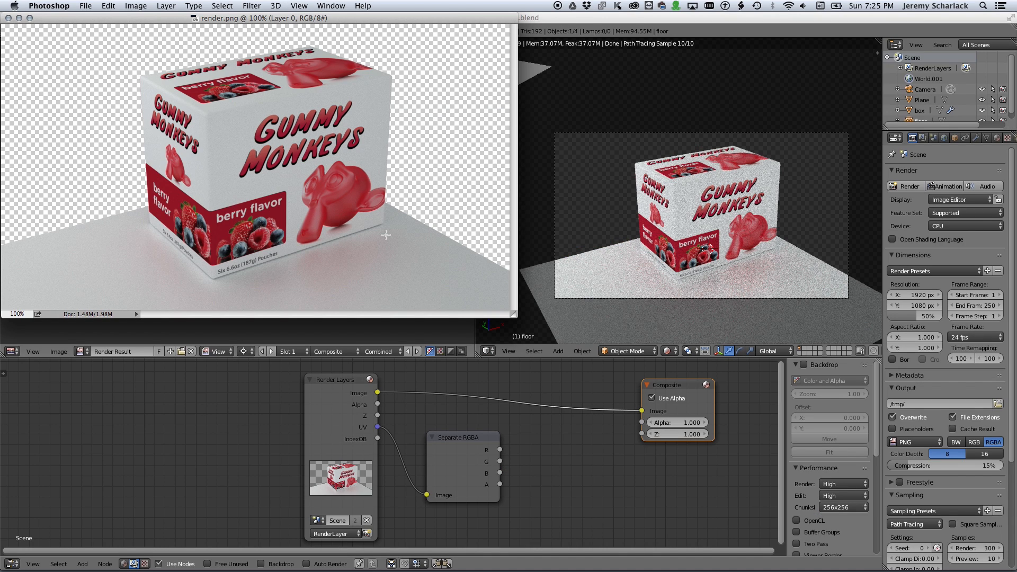
Switch Photoshop to the Essentials (Default) workspace.
click(331, 6)
mouse_move(343, 29)
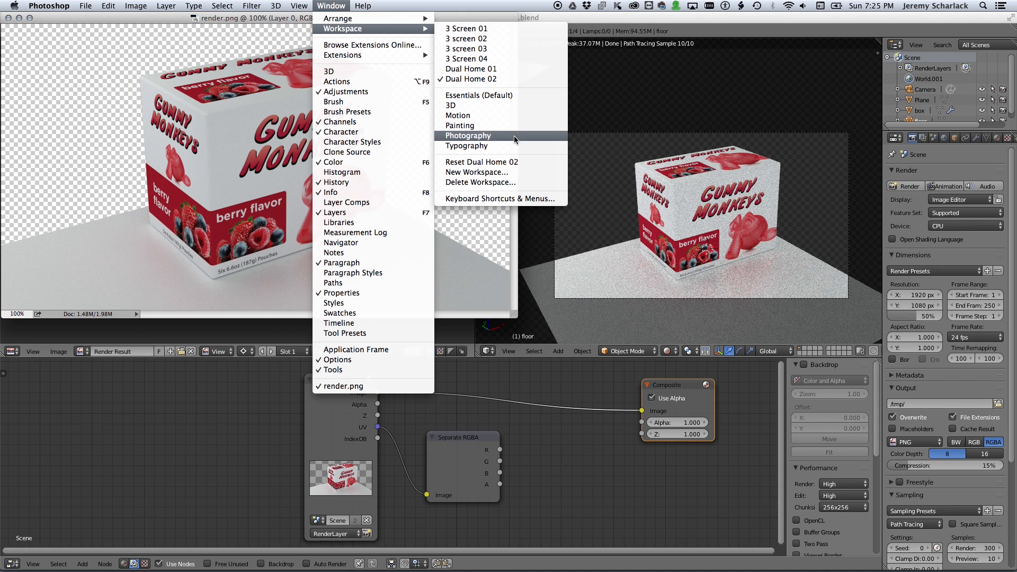
click(515, 104)
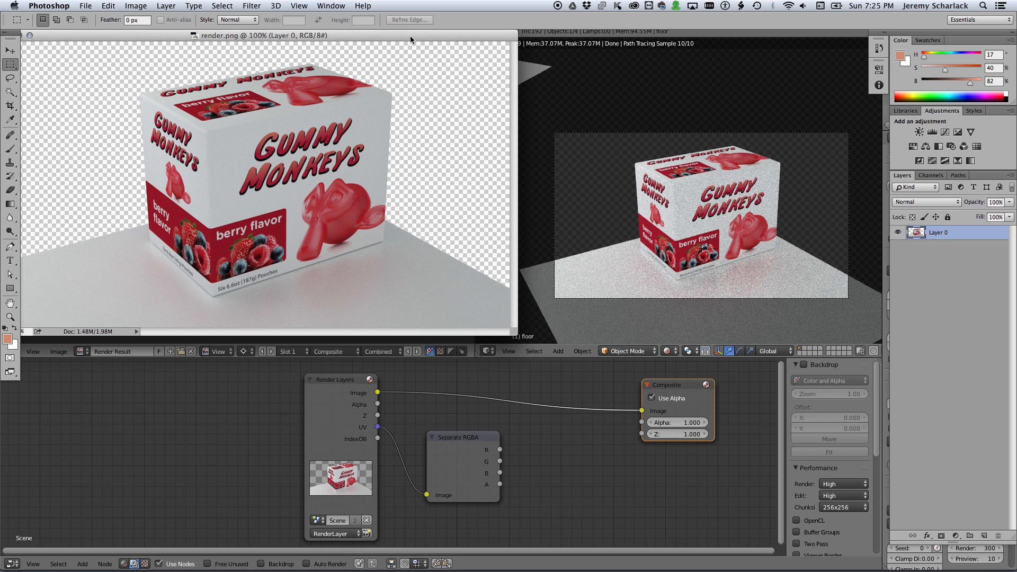
Open render A.png at 100% beside render.png and copy its isolated box layer into the render.png document.
key(super+Tab)
key(super+Tab)
key(super+o)
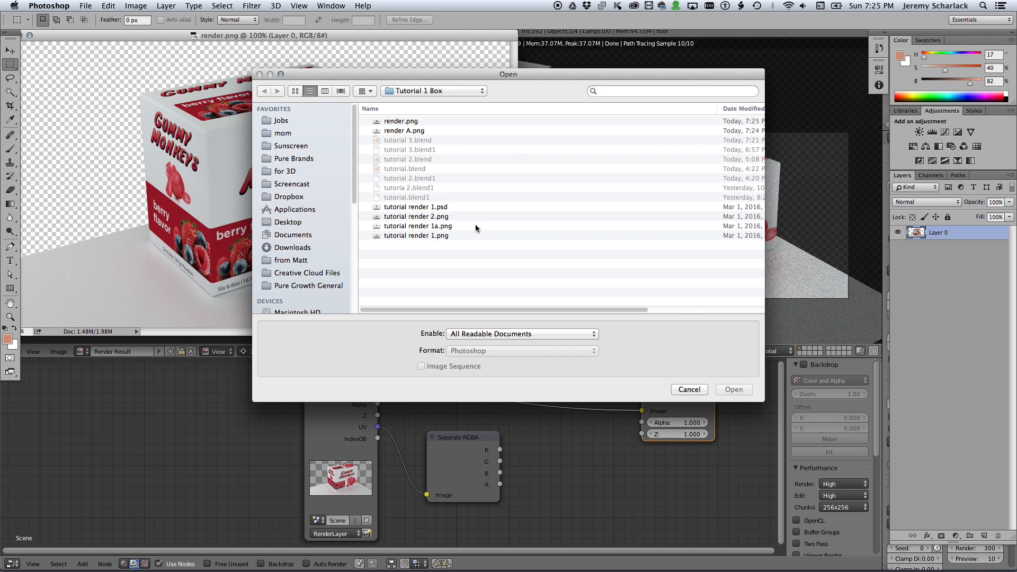
double_click(428, 131)
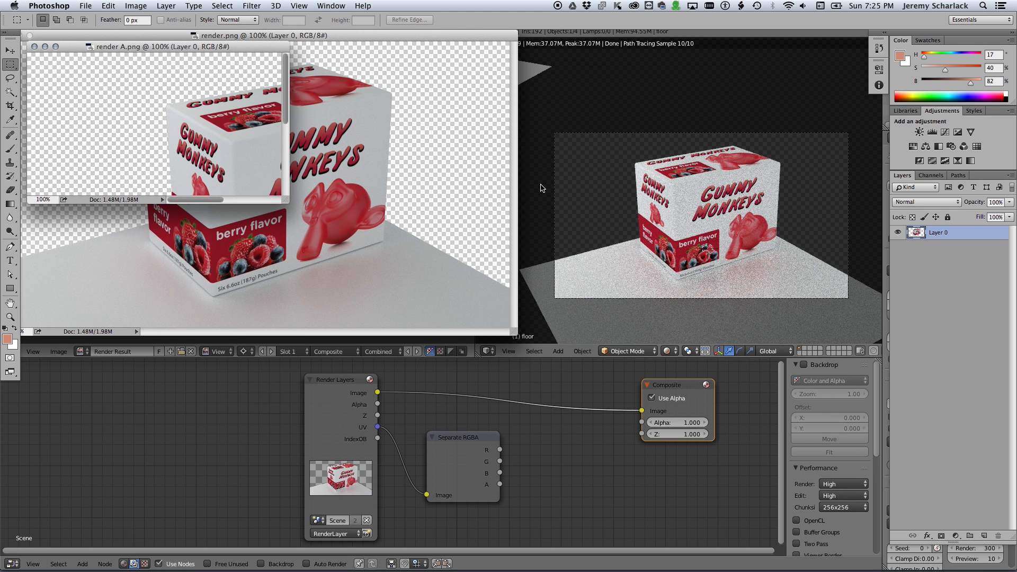
key(super+1)
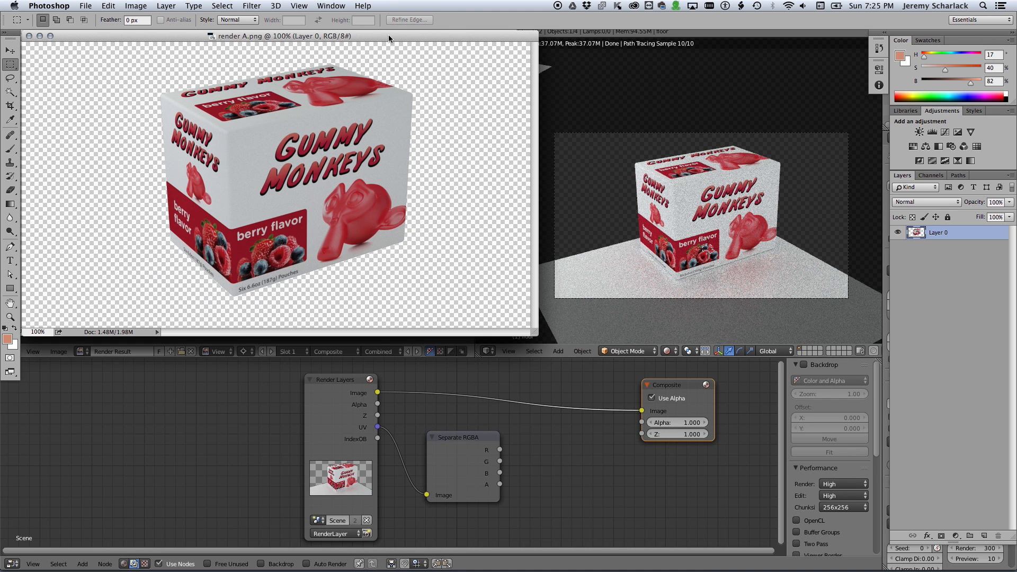
drag(389, 33, 657, 217)
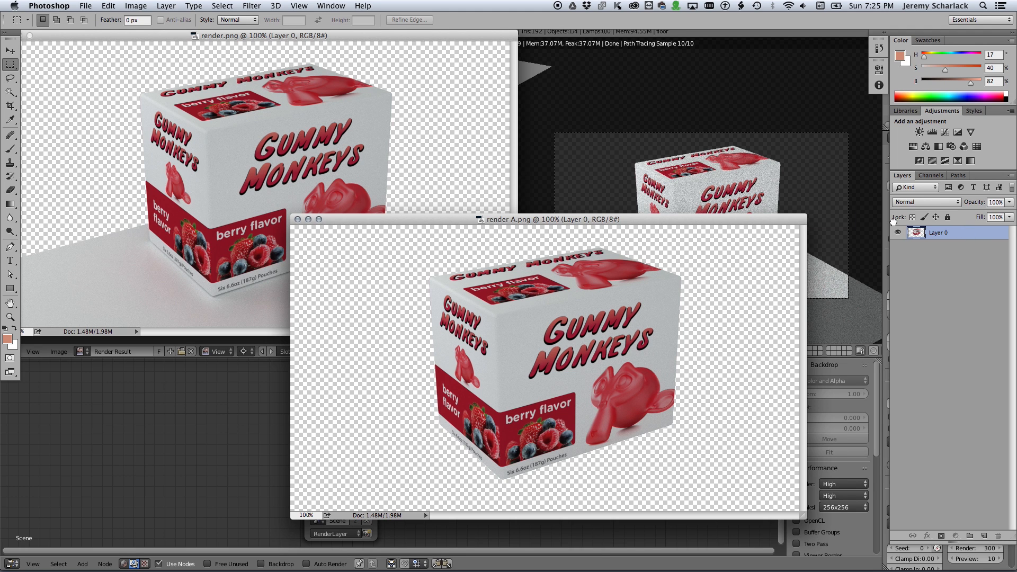
drag(916, 232, 422, 163)
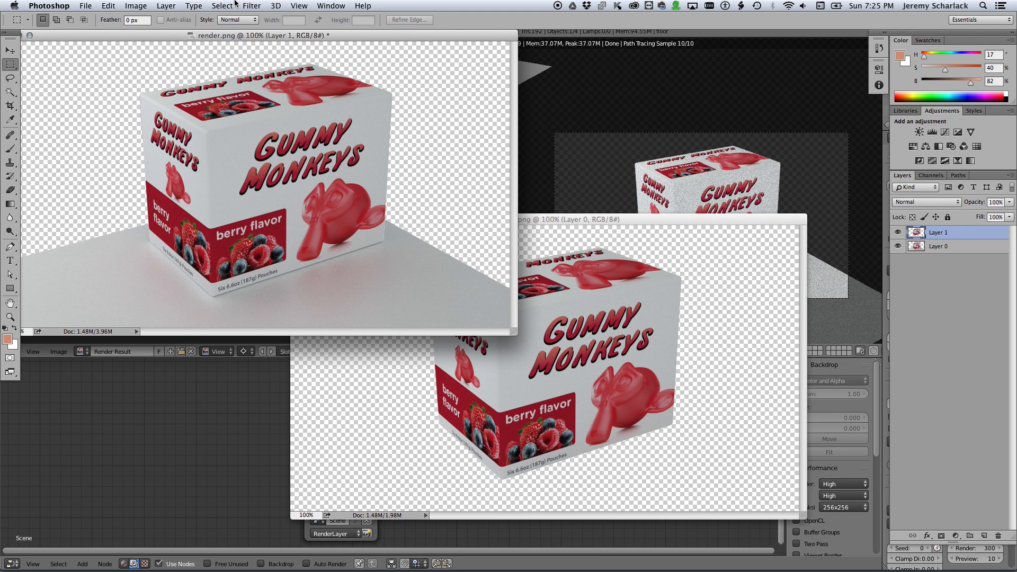
Add a solid color fill layer named "white" with colour ffffff to render.png and send it below all other layers.
click(165, 6)
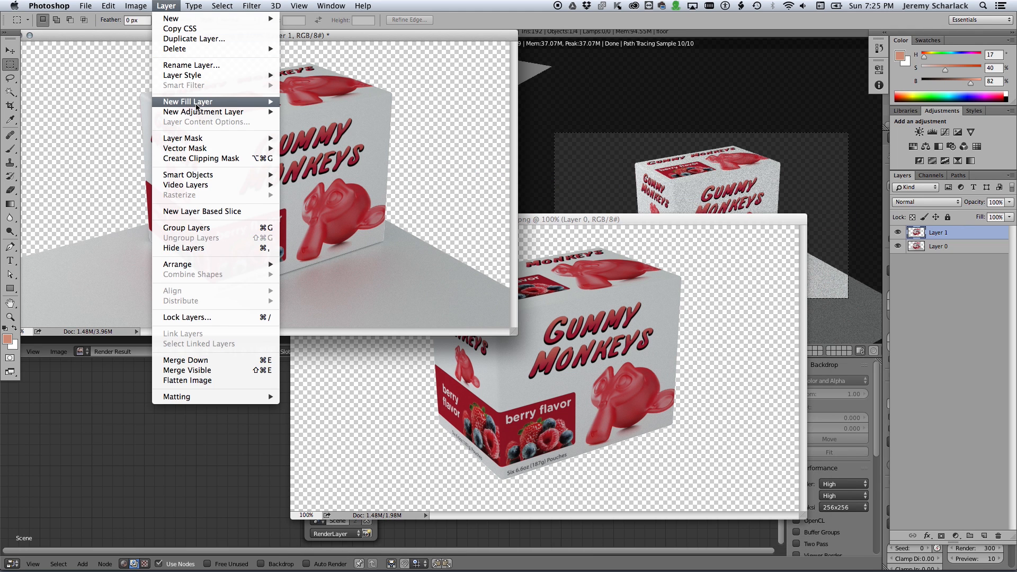
mouse_move(196, 107)
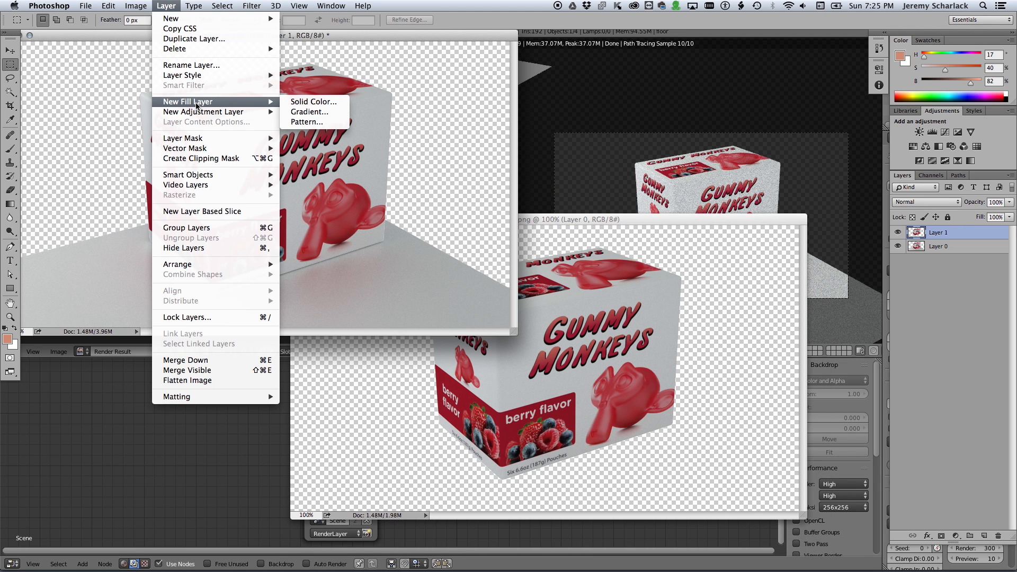
click(318, 104)
text(wh)
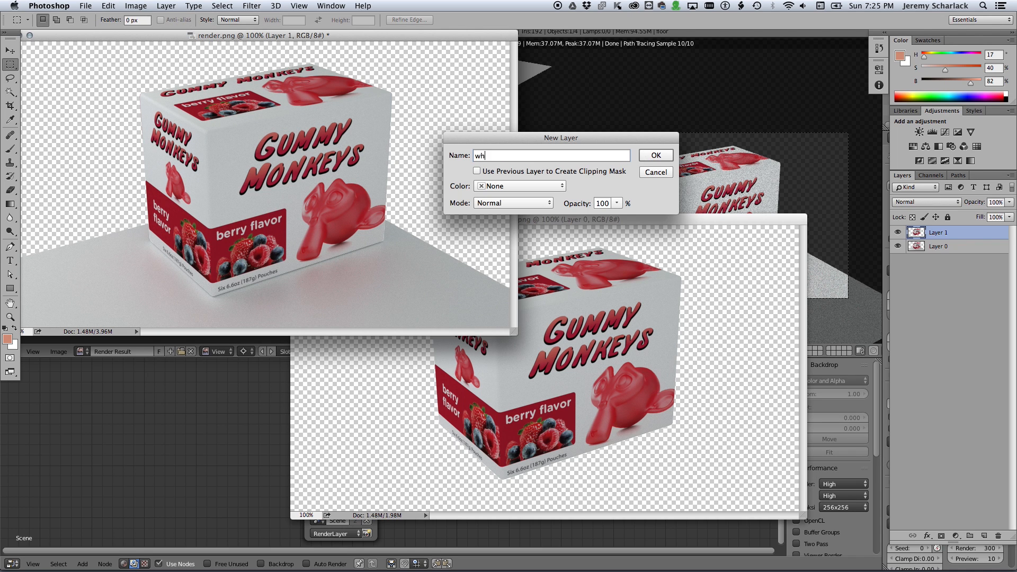
text(ite)
key(Return)
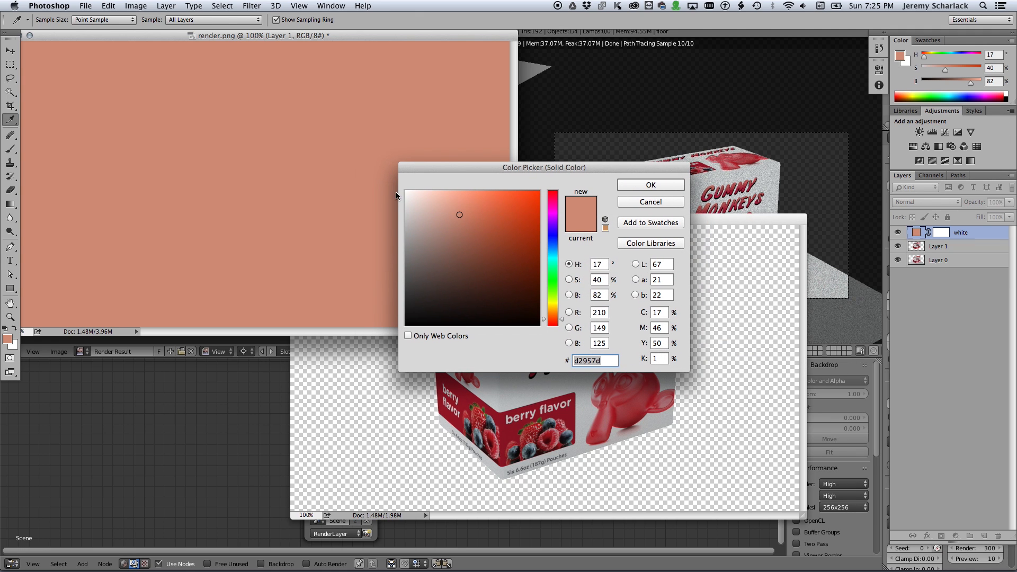
text(ffffff)
key(Return)
key(m)
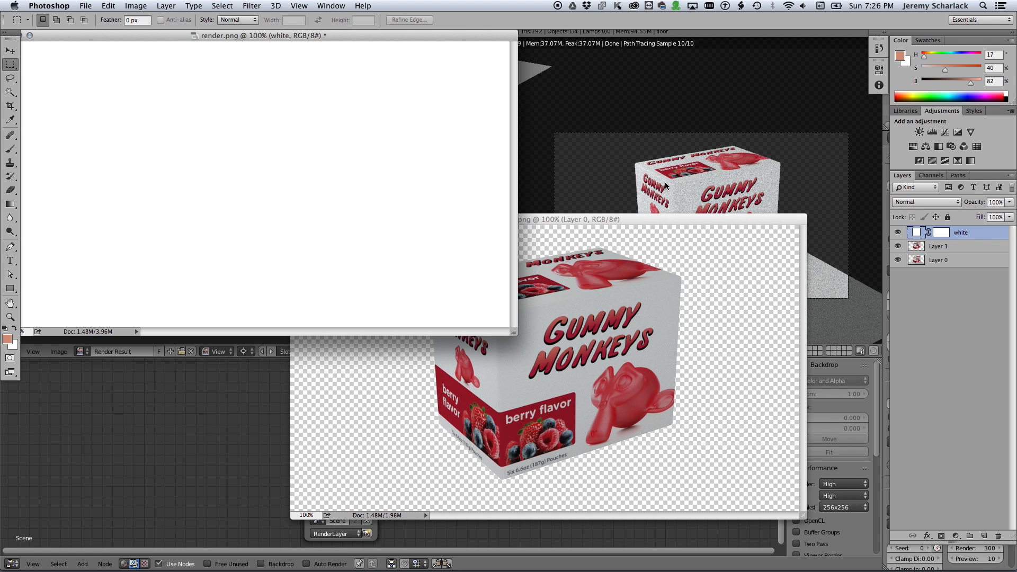
key(super+shift+bracketleft)
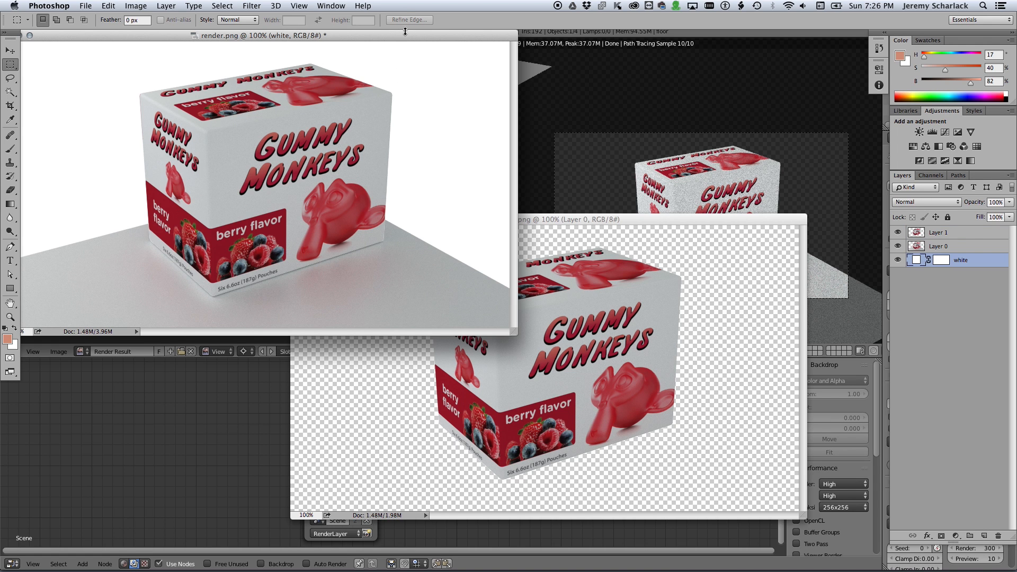
Add a Curves adjustment above Layer 1, pulling the white point inward and slightly lifting the shadows to brighten the image.
drag(413, 38, 429, 48)
click(957, 236)
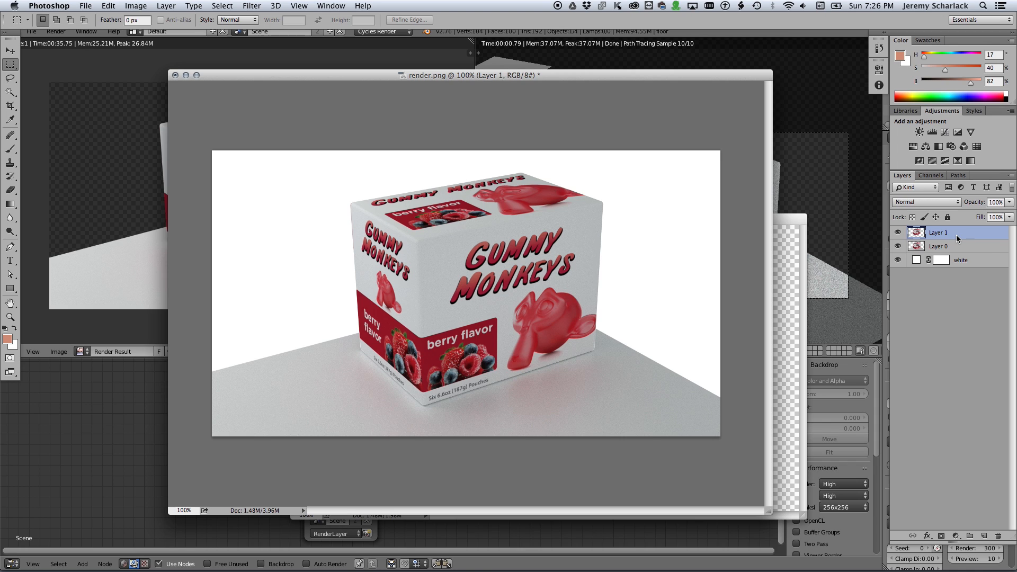
key(super+shift+m)
key(Return)
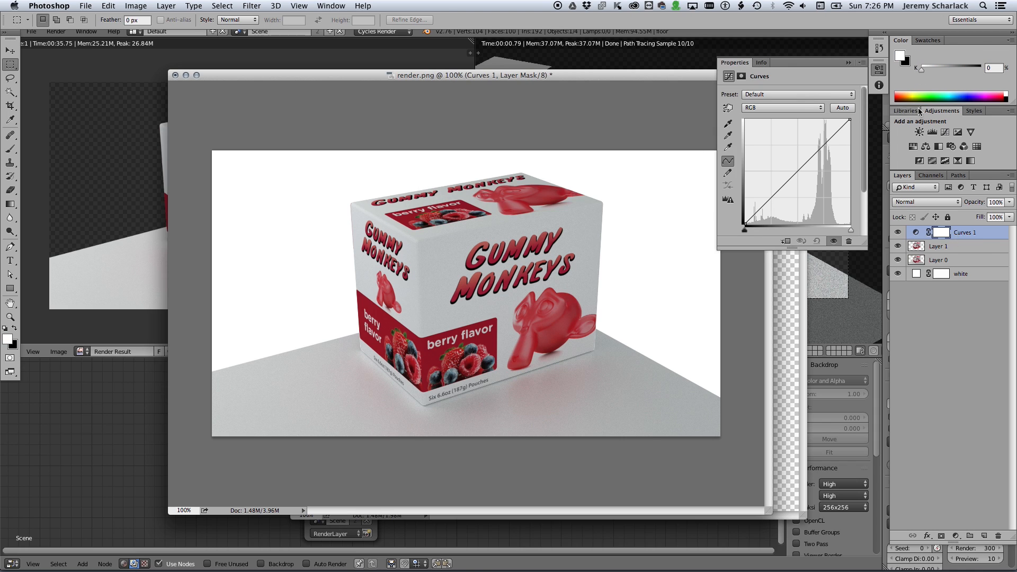
drag(849, 120, 836, 120)
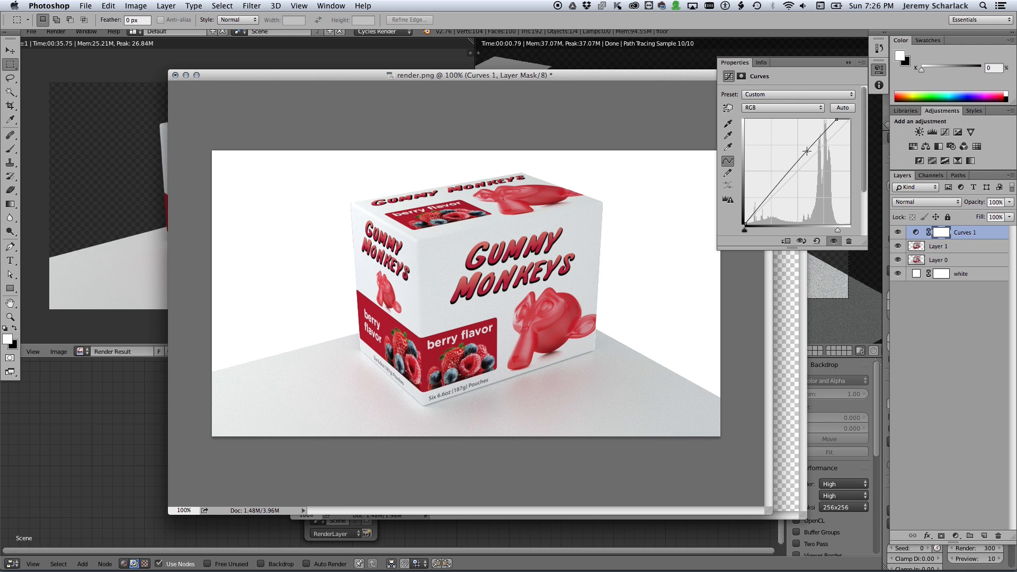
click(806, 151)
drag(768, 197, 769, 193)
Add a second Curves adjustment directly above Layer 0 and pull its white point inward to brighten the floor towards white.
click(968, 259)
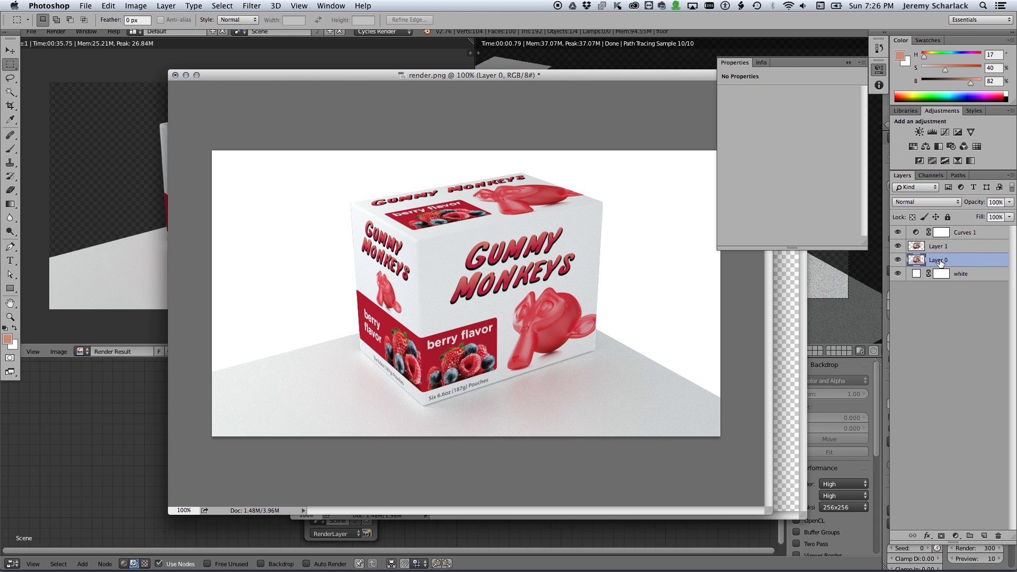
key(super+m)
key(Return)
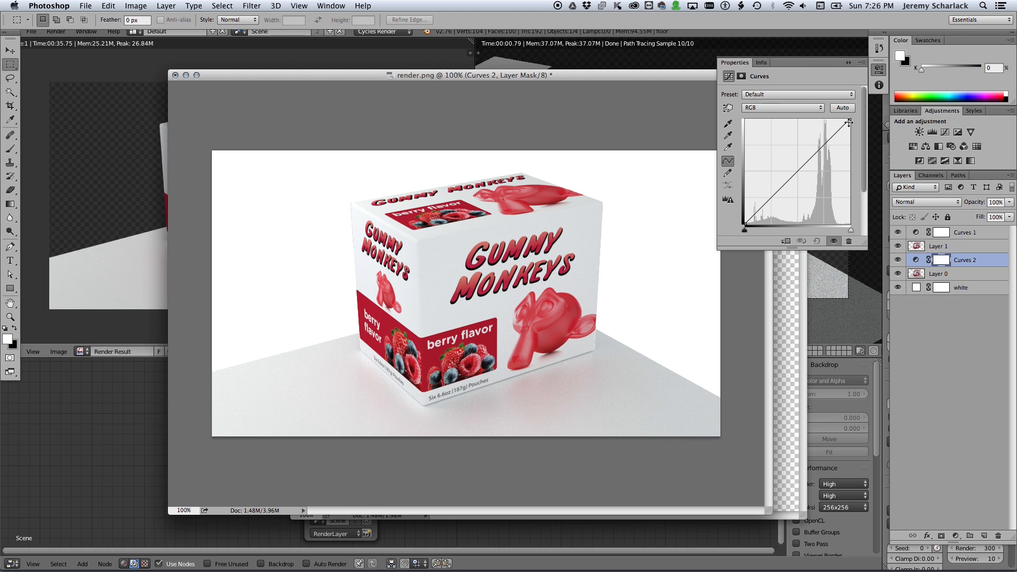
drag(849, 119, 831, 119)
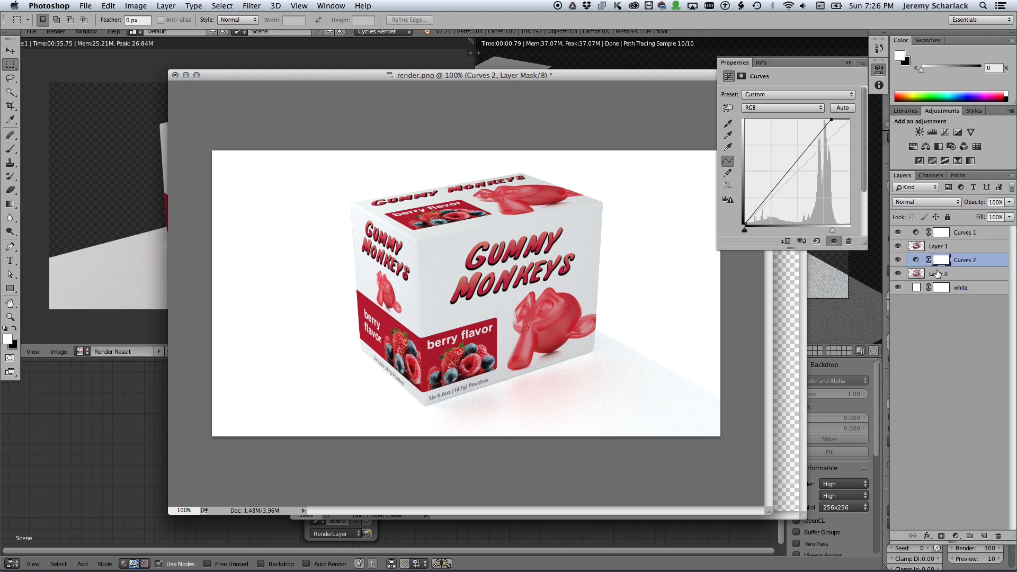
Add a layer mask that reveals all to the floor render on Layer 0.
click(937, 274)
click(175, 5)
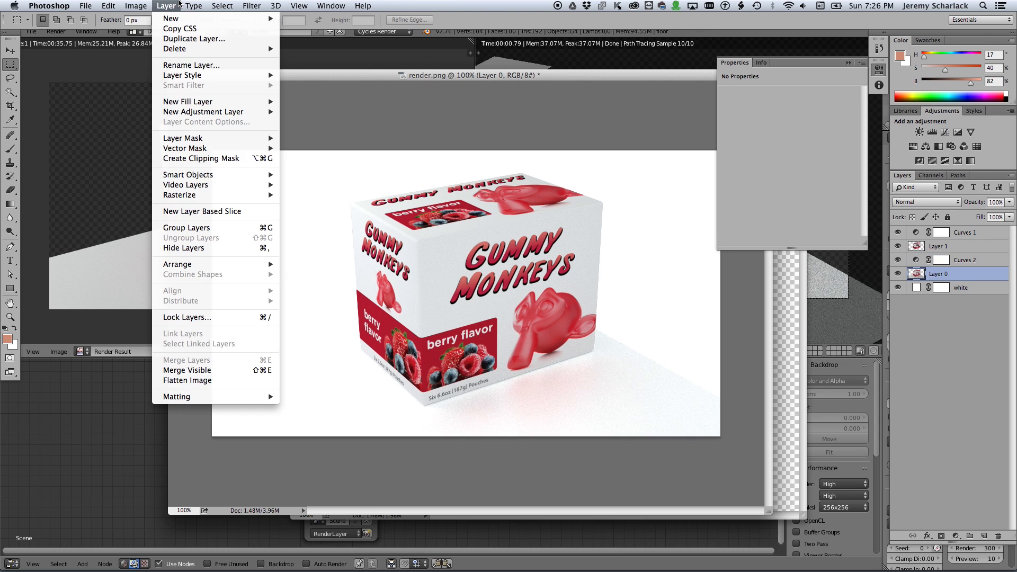
mouse_move(195, 107)
mouse_move(200, 139)
click(297, 138)
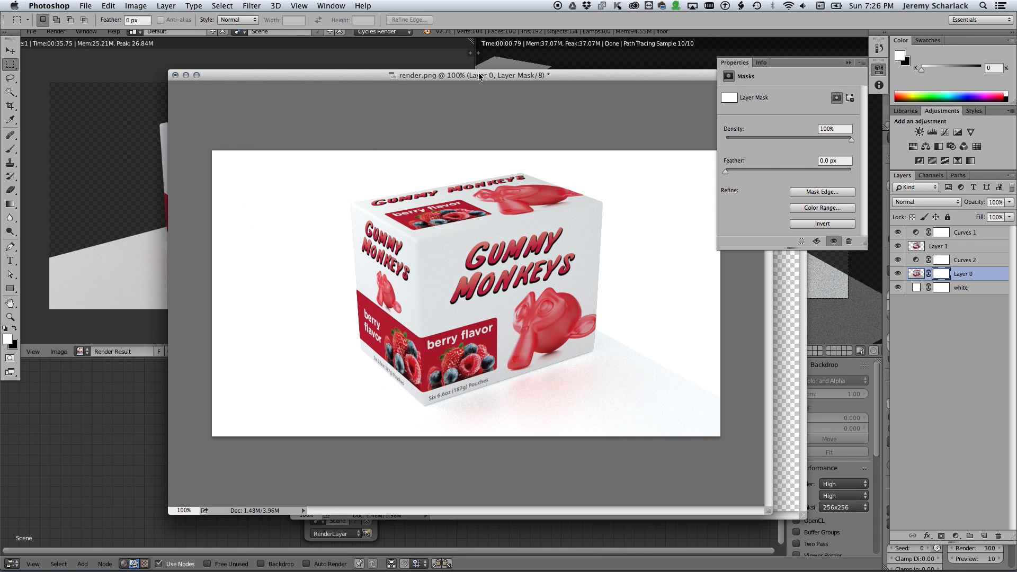
Toggle the visibility of Layer 0 and Layer 1 in turn to compare the floor render with the isolated box.
drag(479, 76, 375, 77)
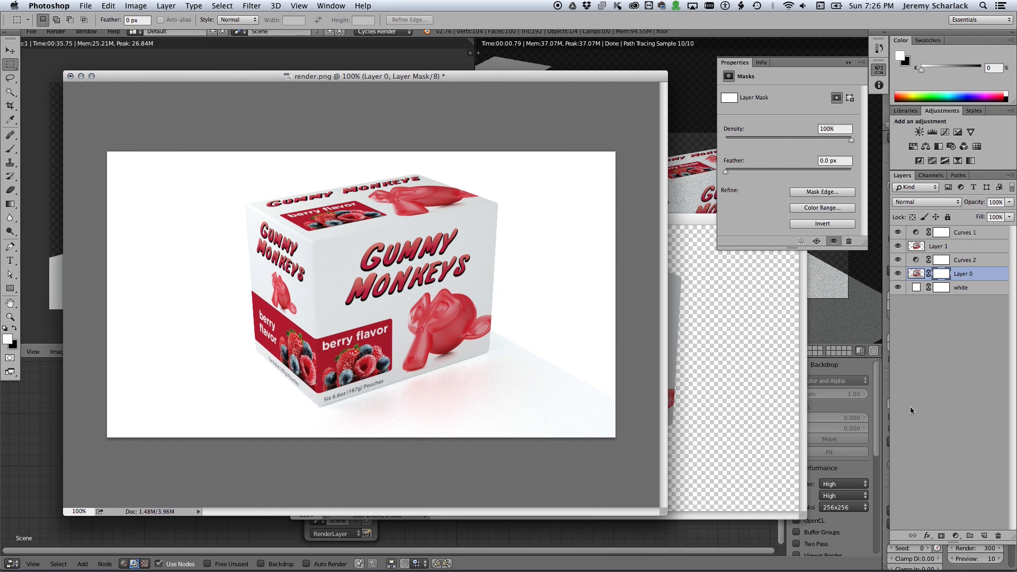
click(898, 274)
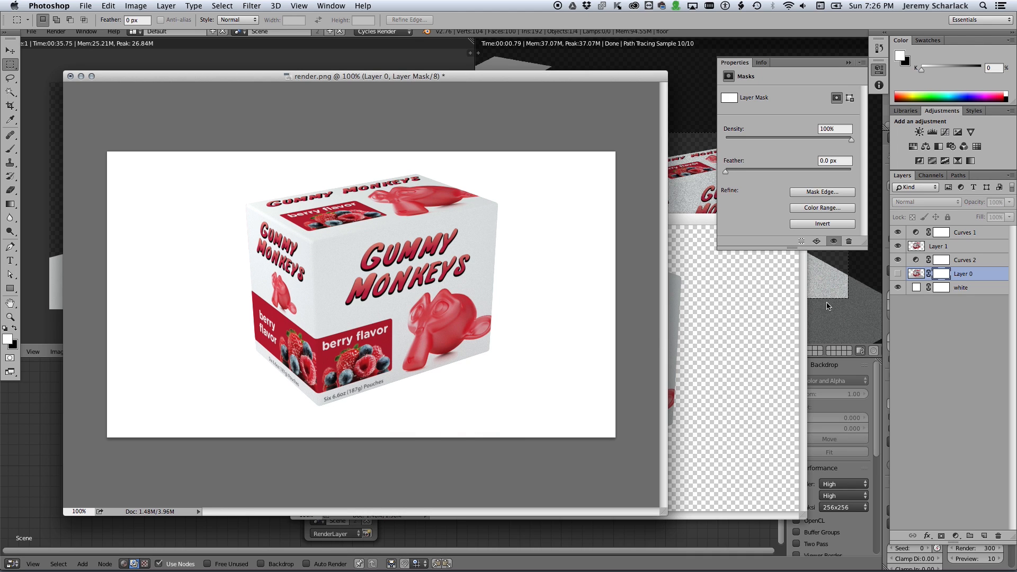
click(898, 274)
click(897, 247)
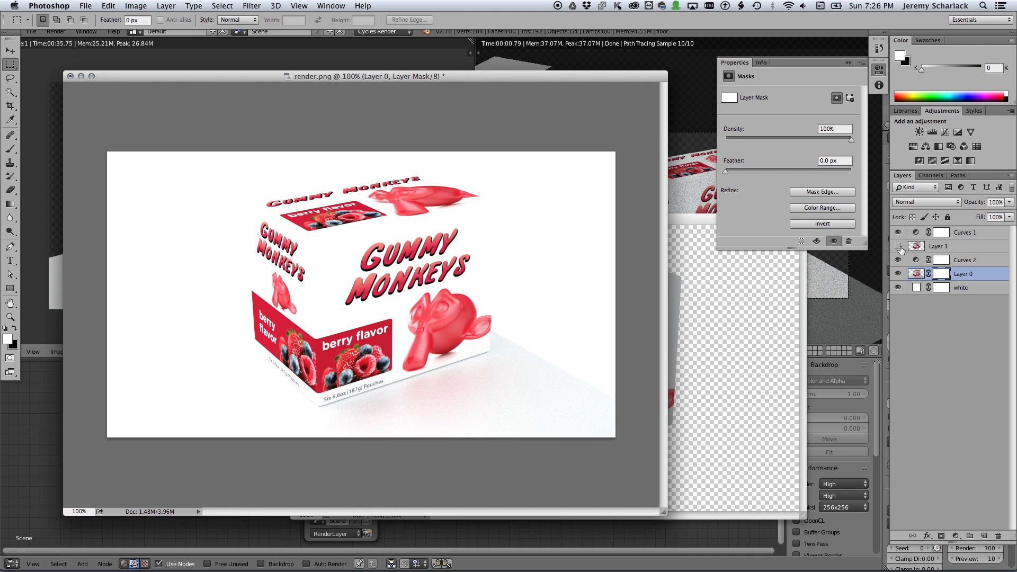
click(898, 247)
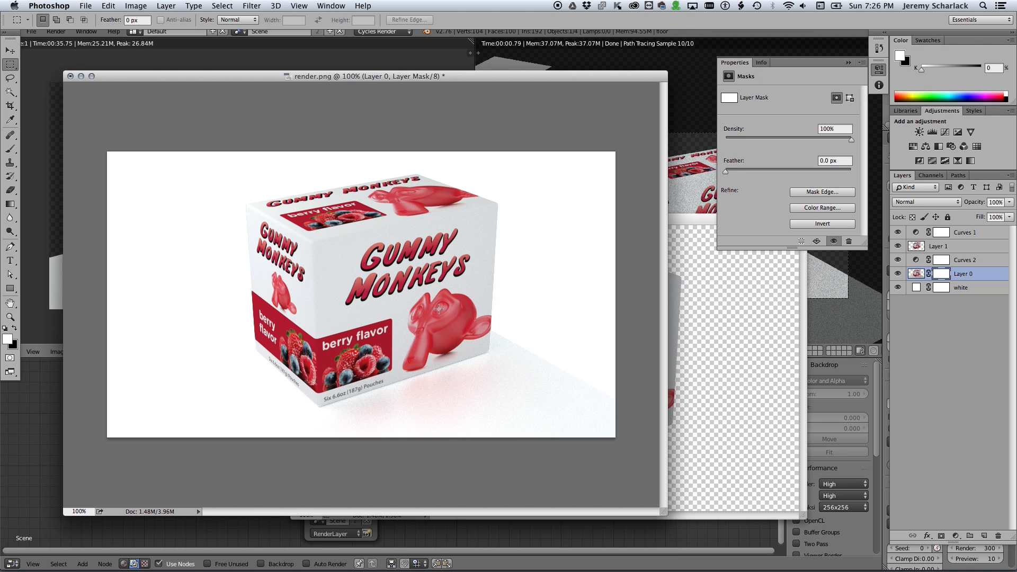
Paint black on the Layer 0 mask with a 150 px brush around the box to hide the leftover floor edge.
key(b)
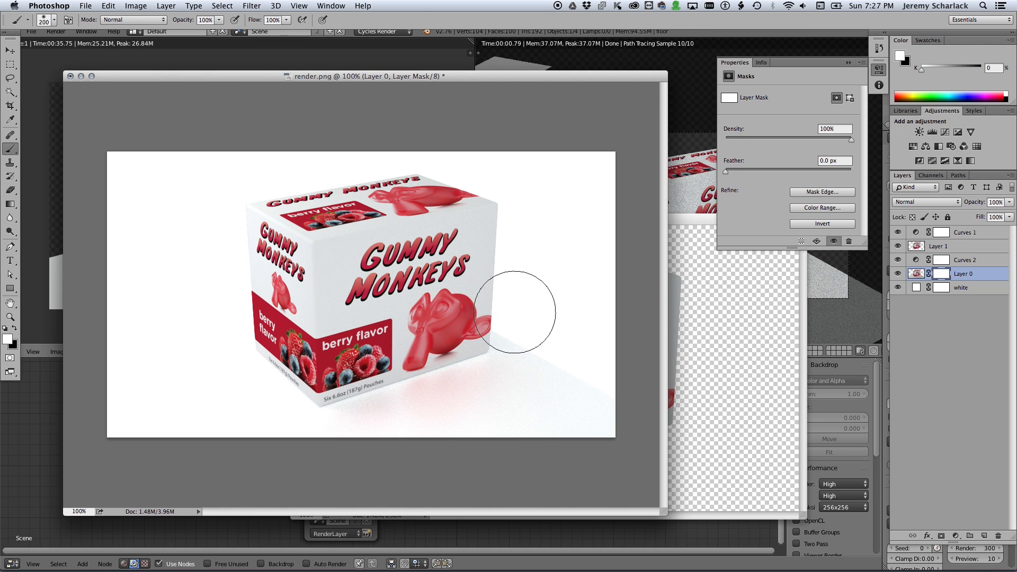
key(bracketleft)
key(bracketleft)
key(x)
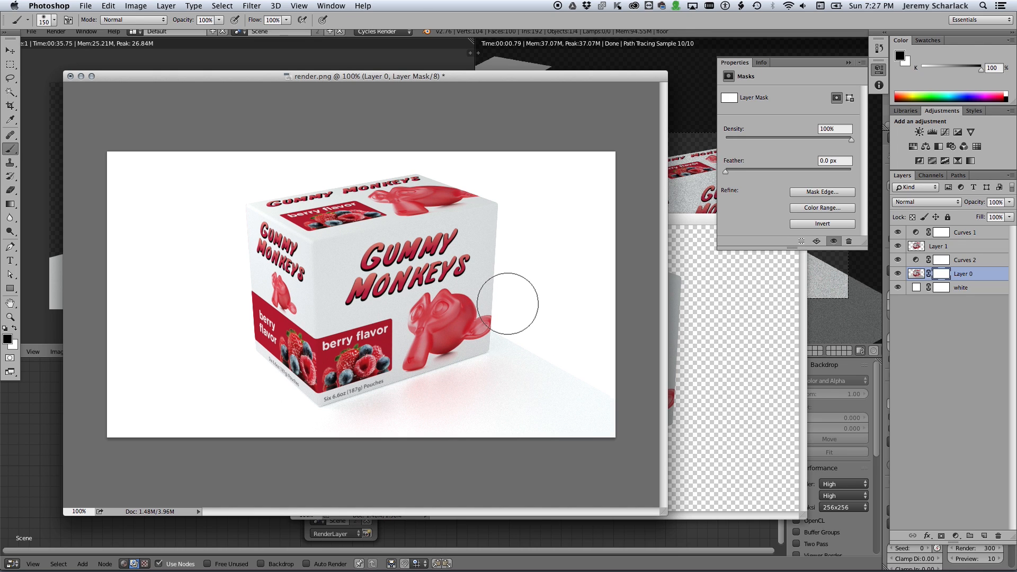
mouse_move(516, 295)
mouse_down()
mouse_move(518, 313)
mouse_move(590, 404)
mouse_move(523, 443)
mouse_move(273, 445)
mouse_up()
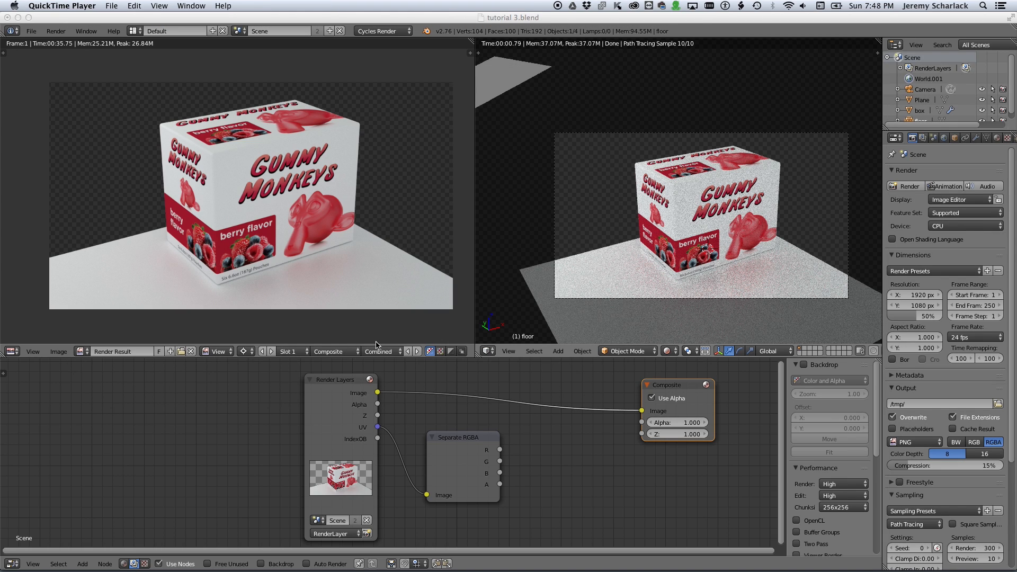
Switch to Blender, change the render result area to a 3D View, and select the box in it.
click(10, 352)
click(10, 351)
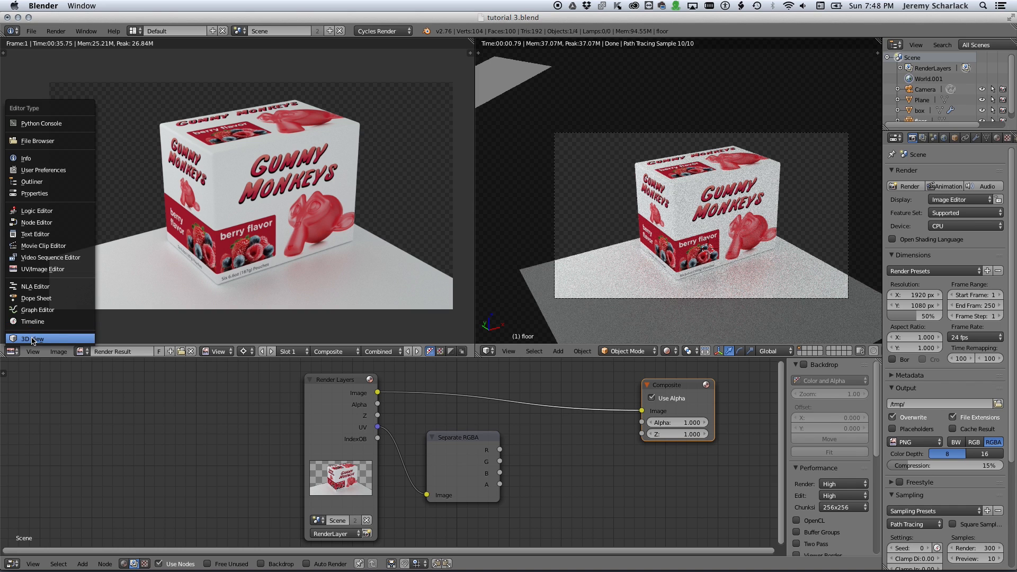
click(32, 339)
middle_drag(226, 273, 181, 192)
right_click(240, 173)
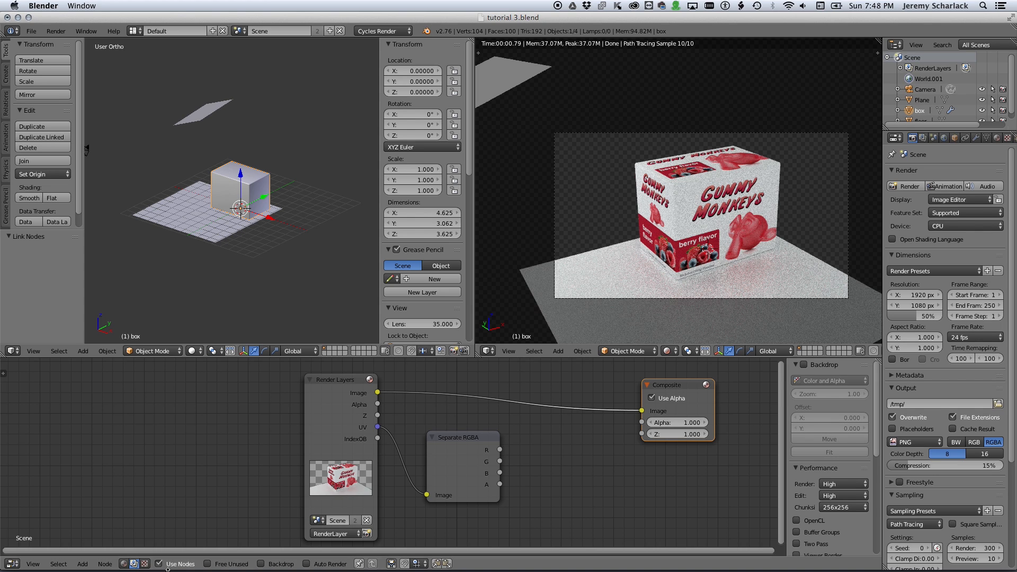
Show the box's Box1 material nodes and spread the Image Texture, Diffuse BSDF and Material Output nodes apart.
click(123, 564)
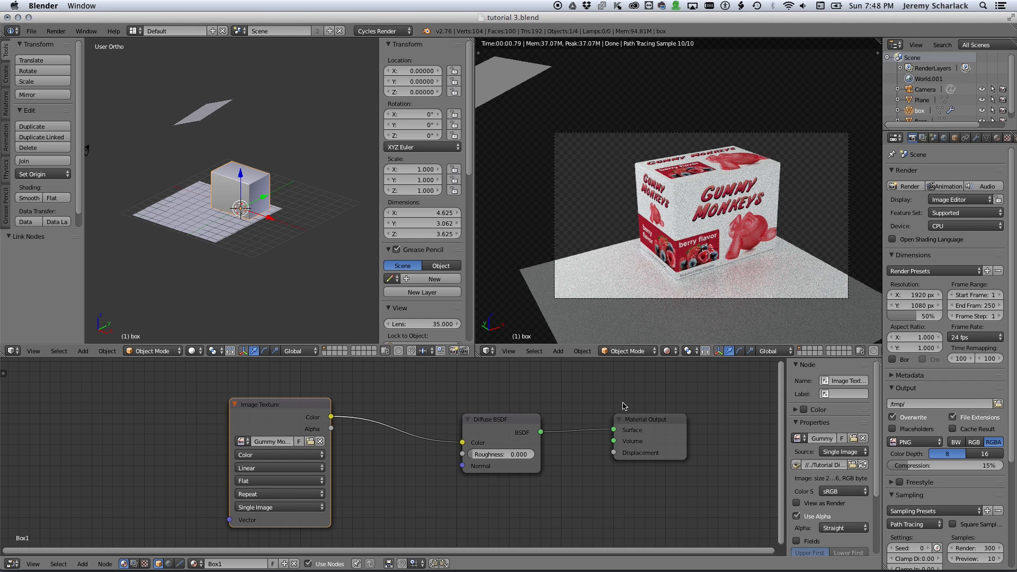
drag(651, 421, 698, 410)
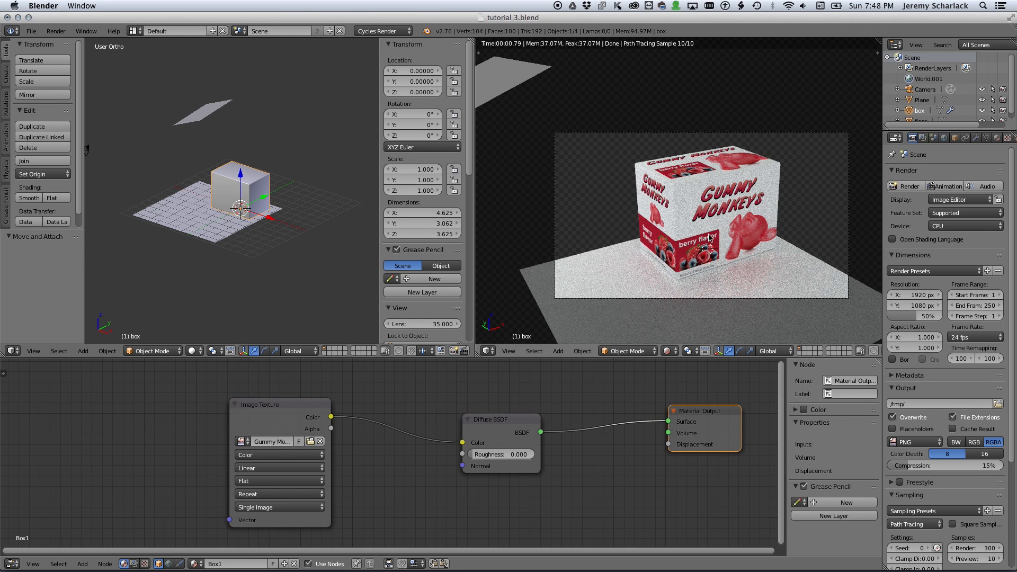
drag(527, 426, 468, 418)
drag(712, 415, 716, 407)
mouse_move(461, 418)
mouse_down()
mouse_move(439, 416)
mouse_move(463, 420)
mouse_up()
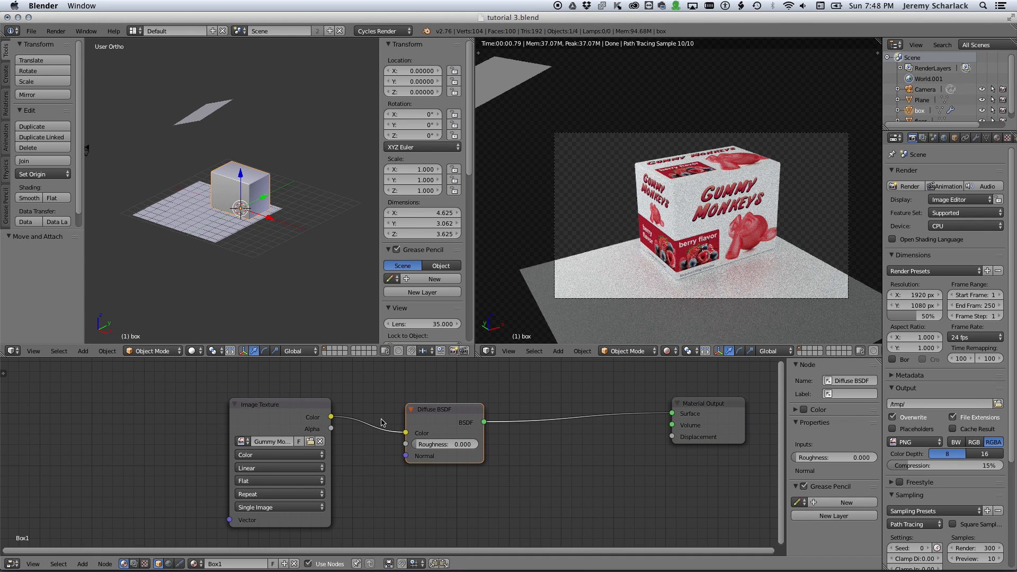
drag(327, 410, 254, 402)
Add a Glossy BSDF node below the Diffuse BSDF in the Box1 material and set its roughness to 0.05.
key(shift+a)
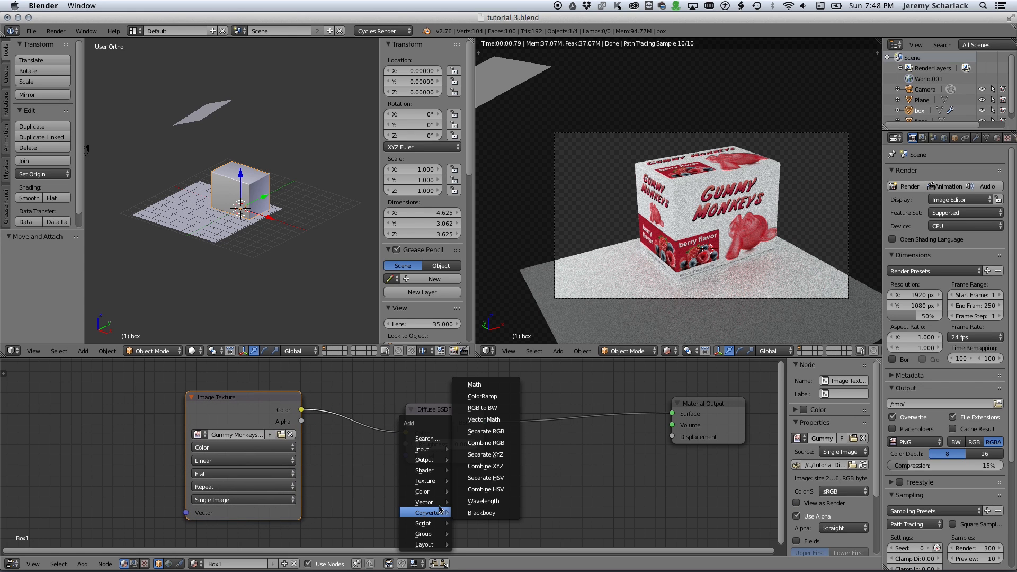
mouse_move(433, 471)
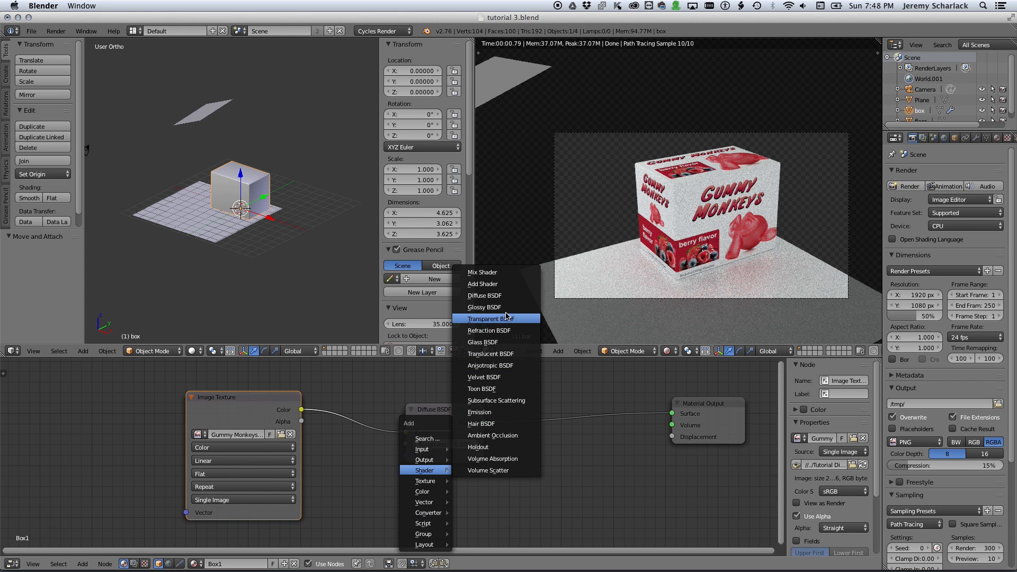
click(484, 307)
click(499, 492)
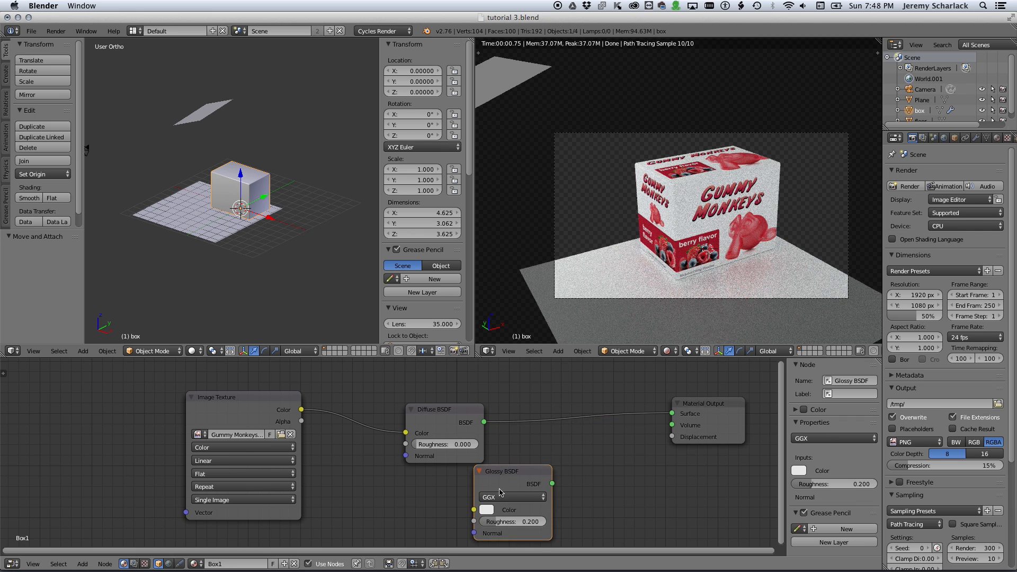
click(519, 520)
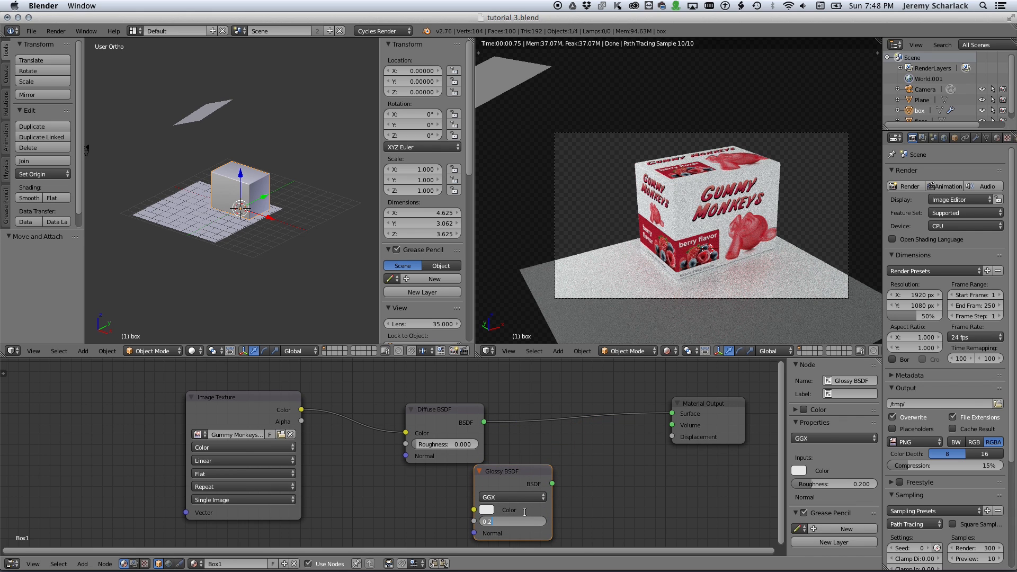
text(.05)
key(Return)
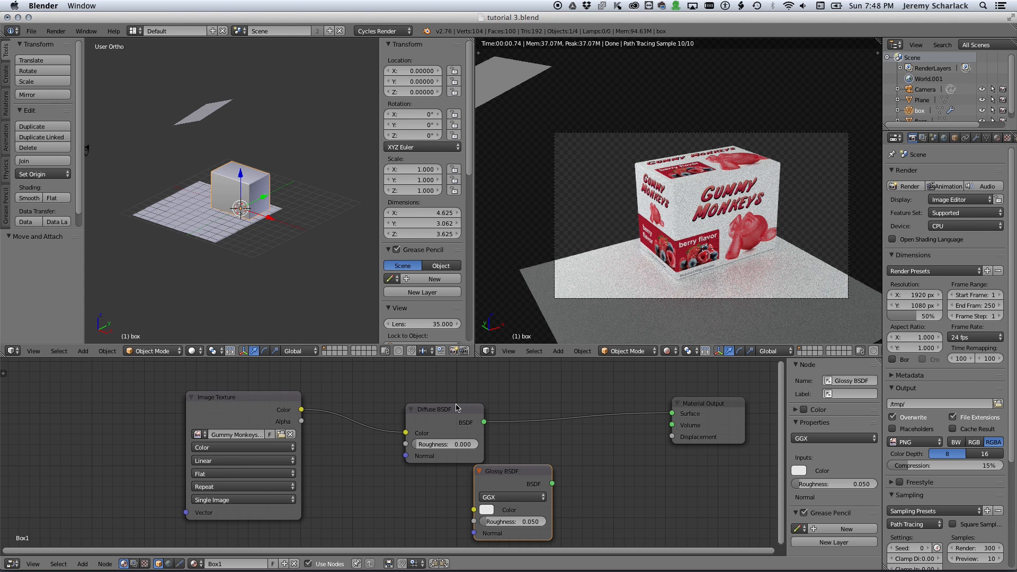
Connect the Glossy BSDF to the Material Output surface and line it up beneath the Diffuse BSDF.
drag(456, 408, 438, 389)
drag(552, 483, 678, 413)
drag(516, 478, 441, 473)
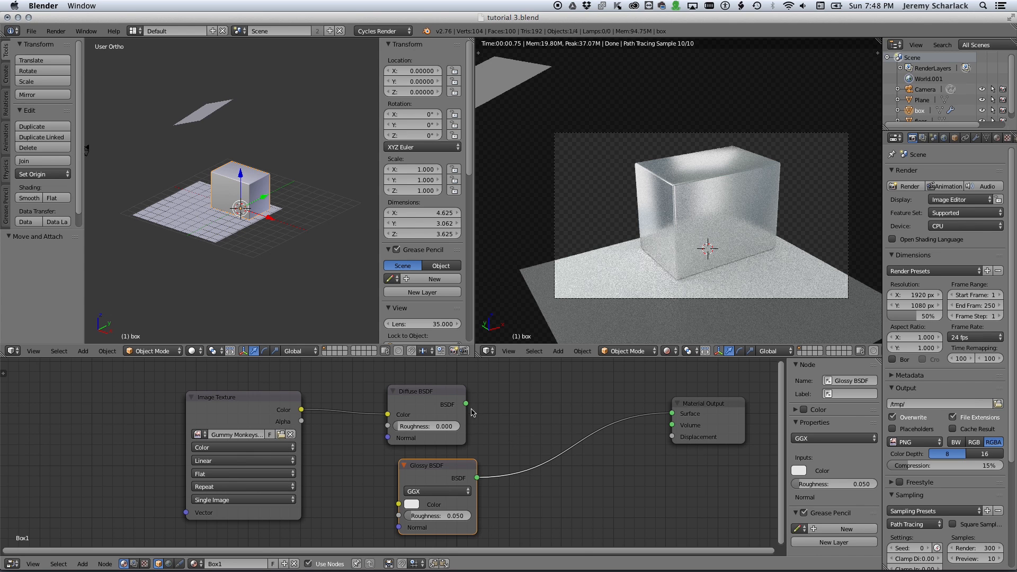
Insert a Mix Shader between the Glossy BSDF and Material Output, and connect the Diffuse BSDF to its first shader input.
key(shift+a)
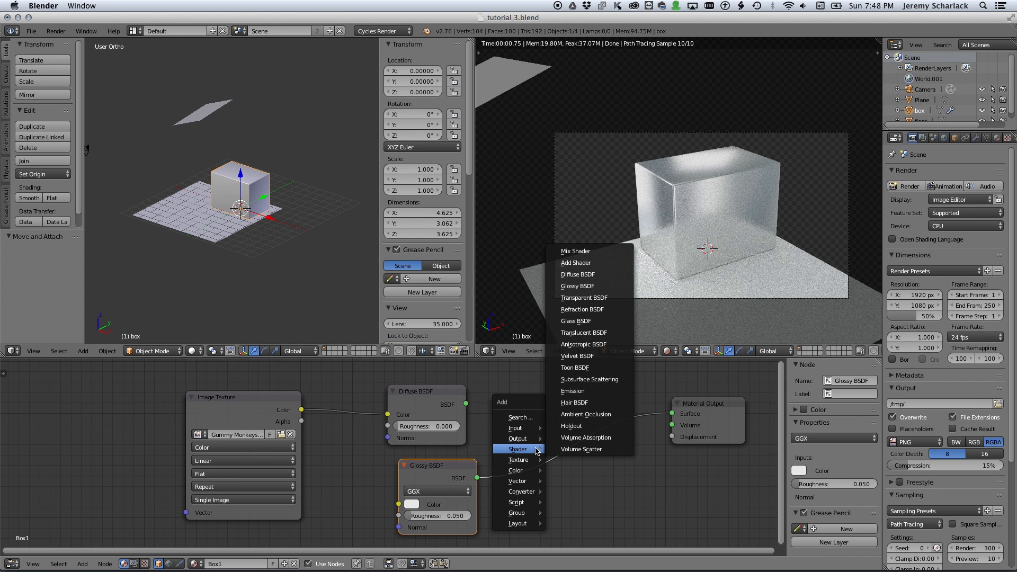
click(602, 252)
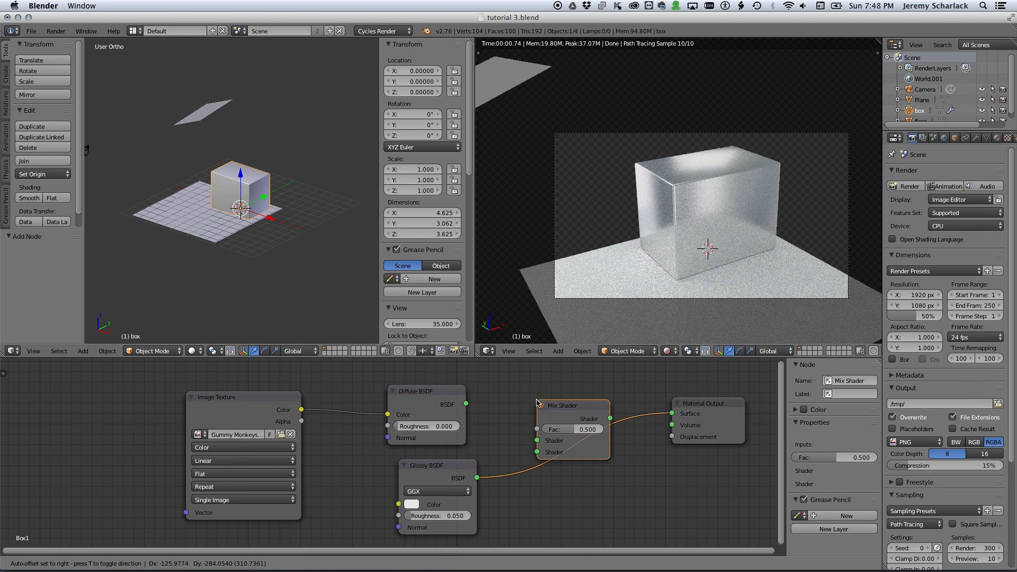
click(536, 448)
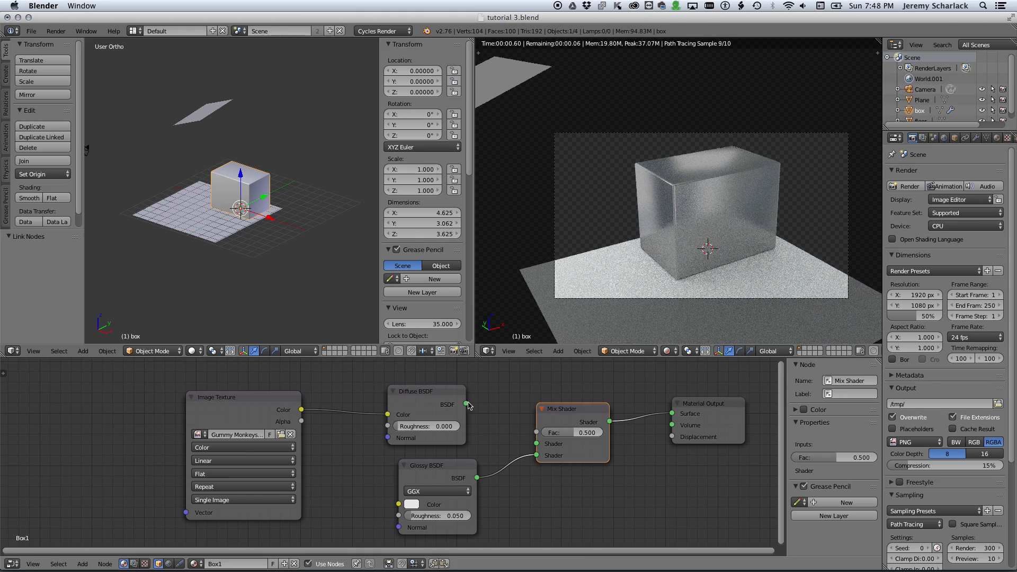
drag(465, 404, 550, 432)
Try Mix Shader factors of 0.05 and 0.1 and inspect the box's gloss up close in the camera view.
click(598, 431)
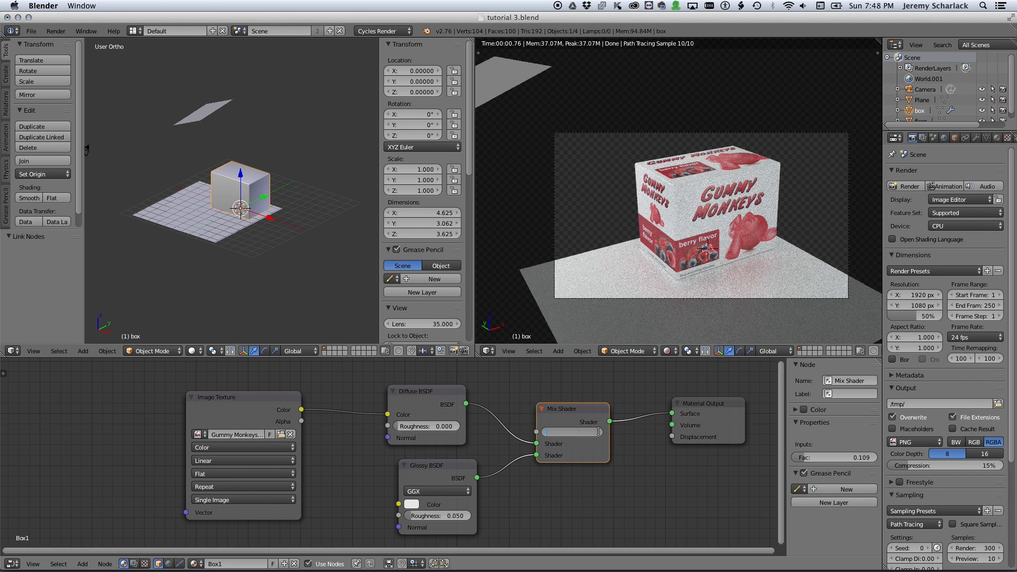
text(.05)
key(Return)
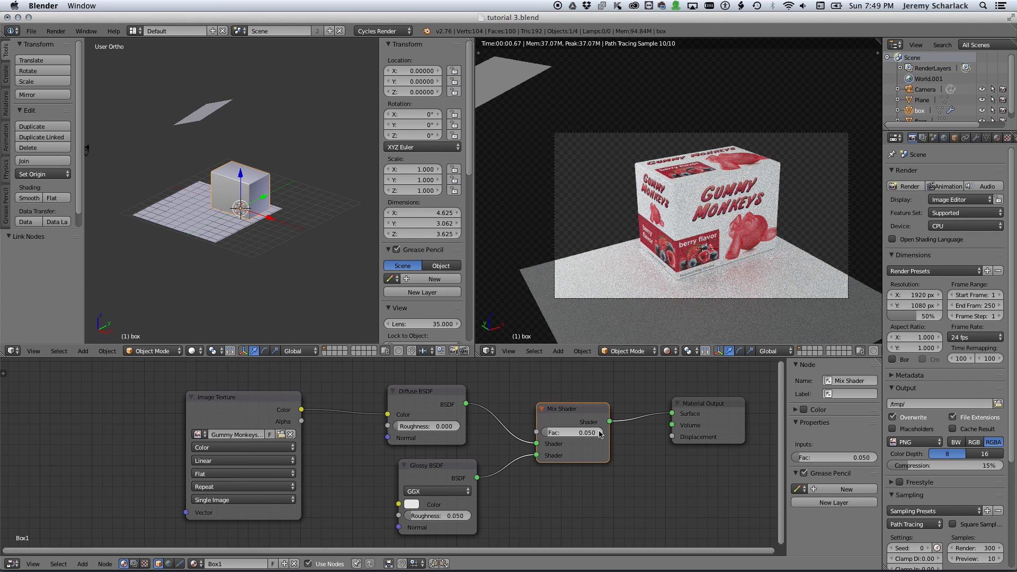
click(581, 431)
text(1)
key(Return)
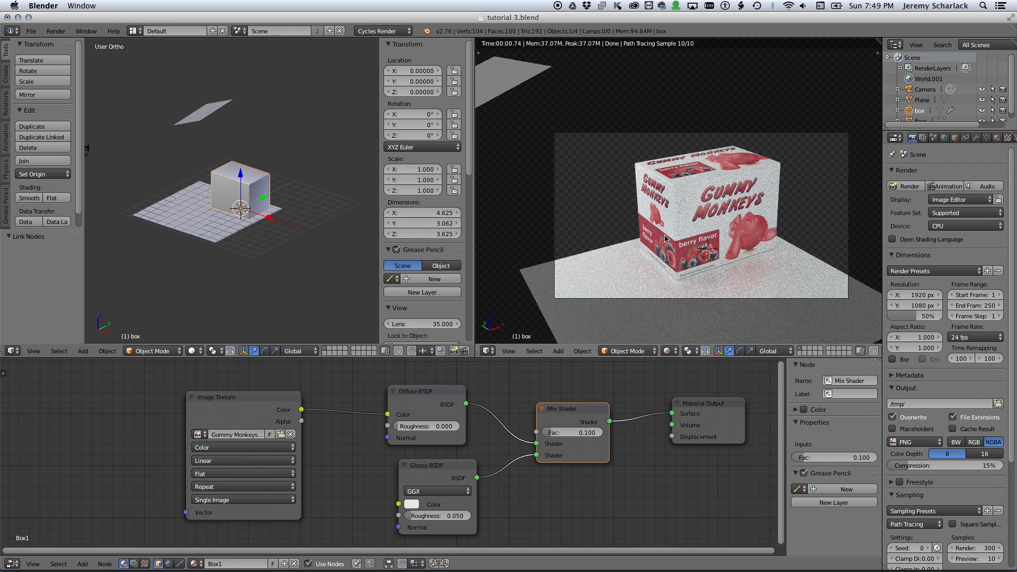
scroll(670, 251, up, 4)
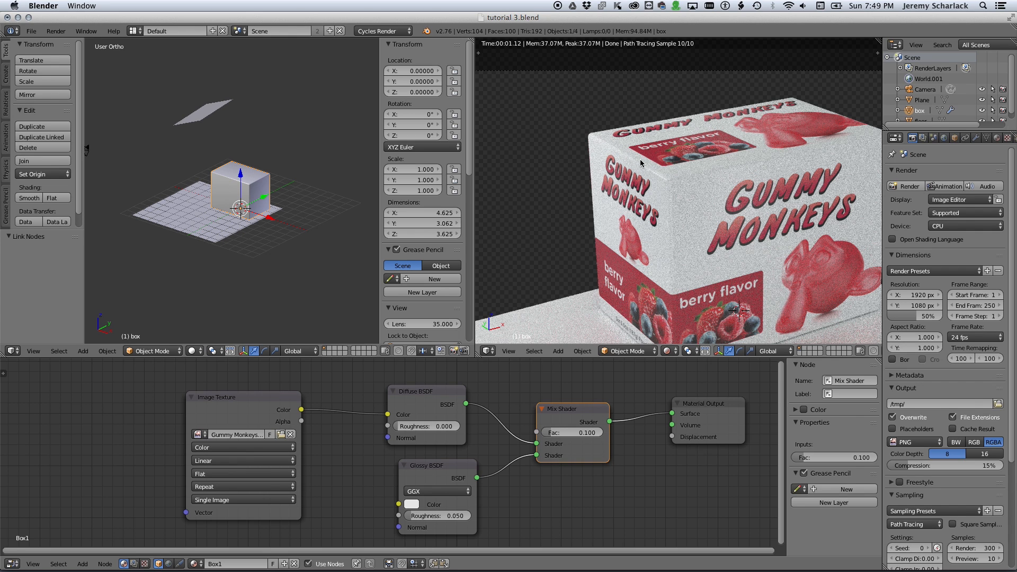
key(KP_0)
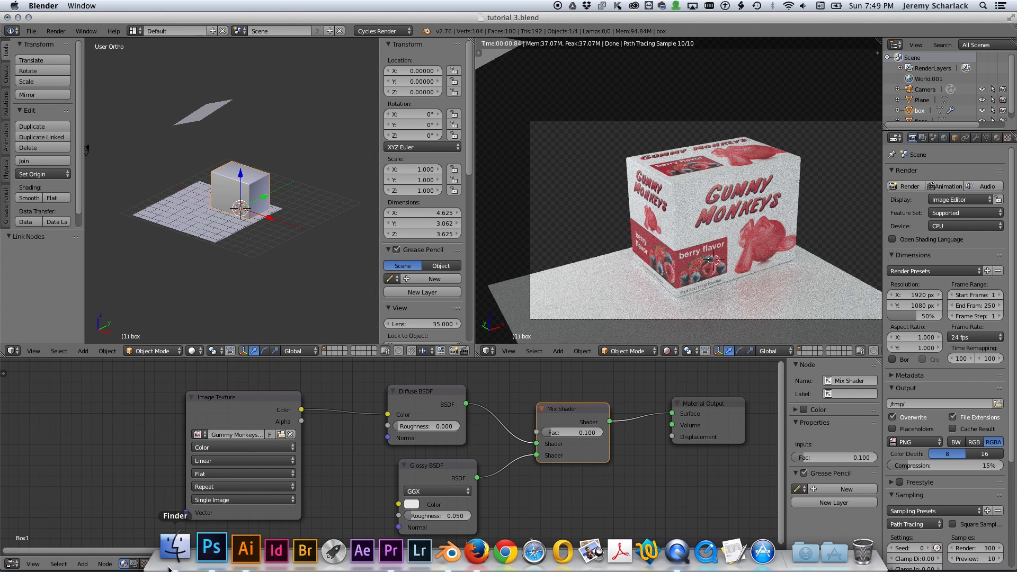
Show the World.001 nodes, make room before the Environment Texture, and add a Texture Coordinate node there.
click(167, 564)
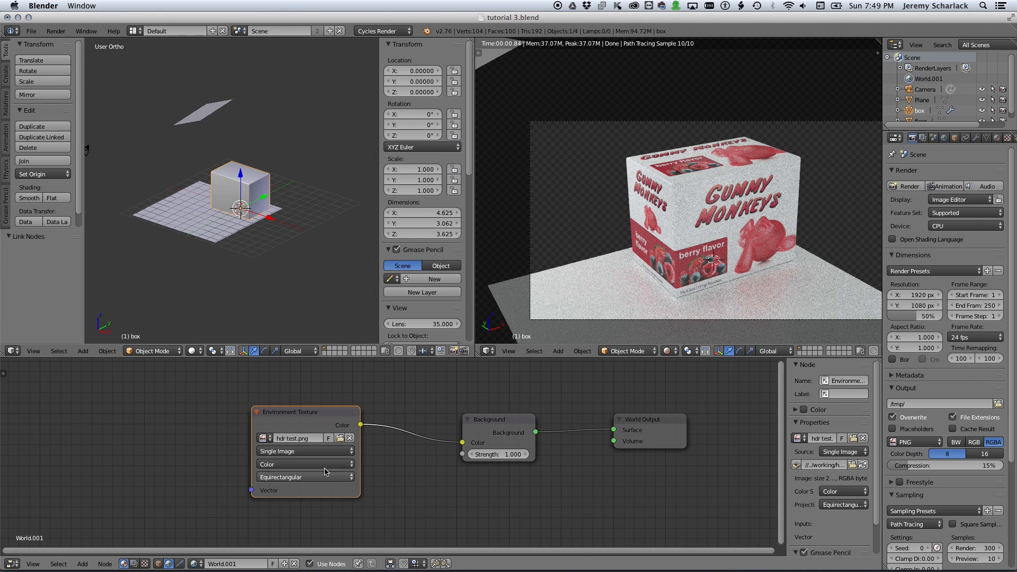
drag(296, 421, 315, 421)
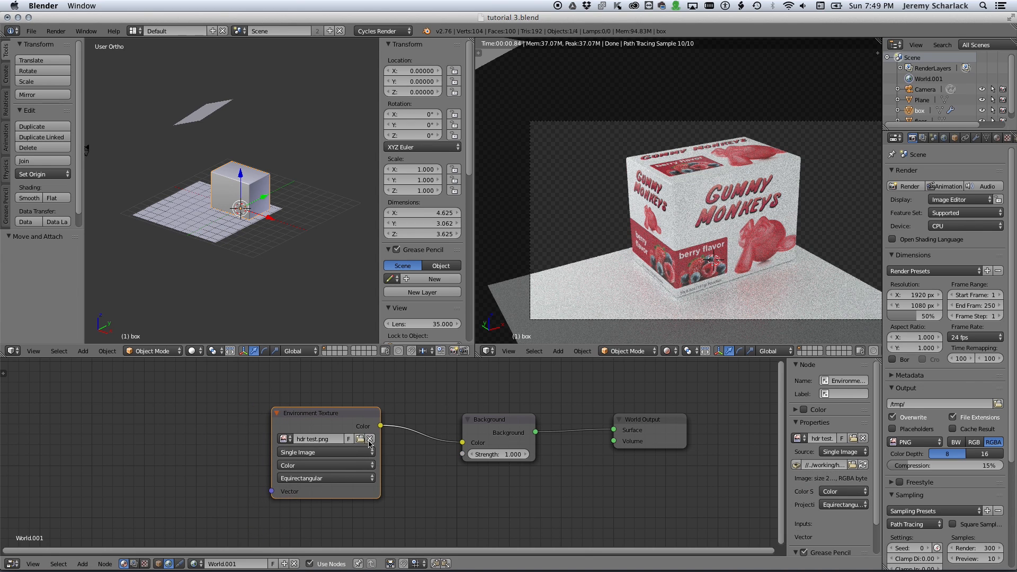
scroll(412, 462, down, 1)
middle_drag(412, 463, 600, 444)
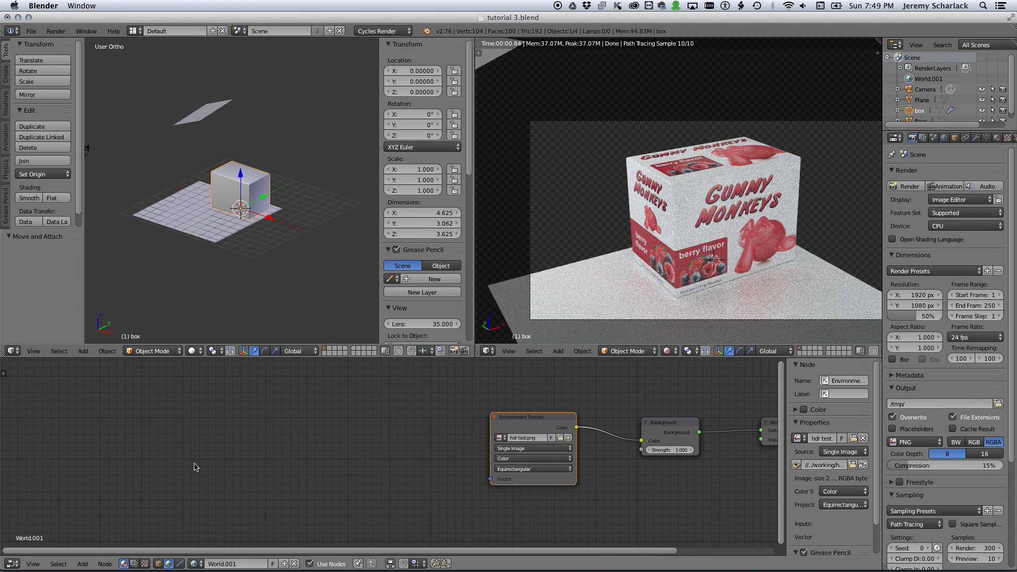
key(shift+a)
mouse_move(196, 467)
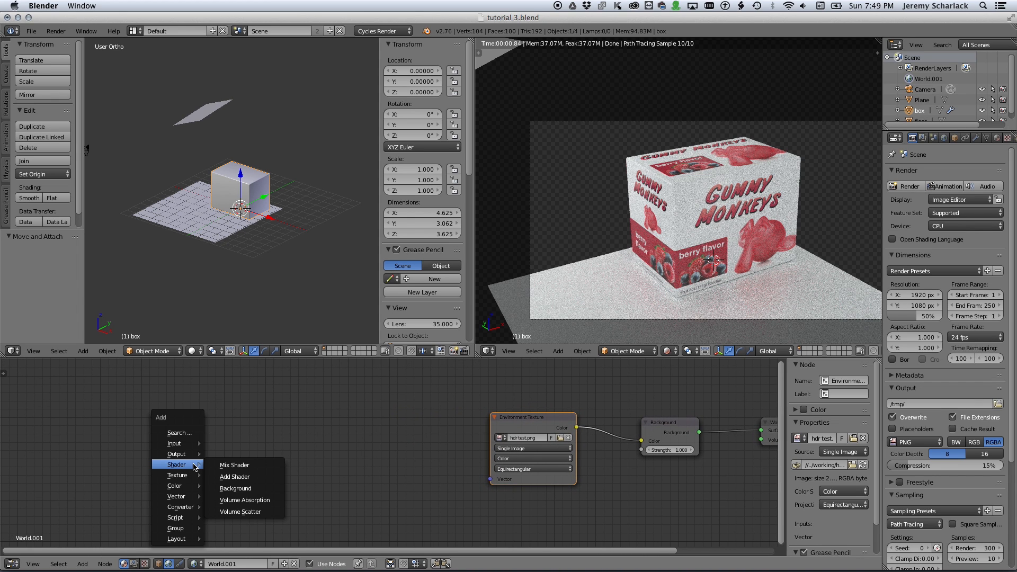
mouse_move(182, 443)
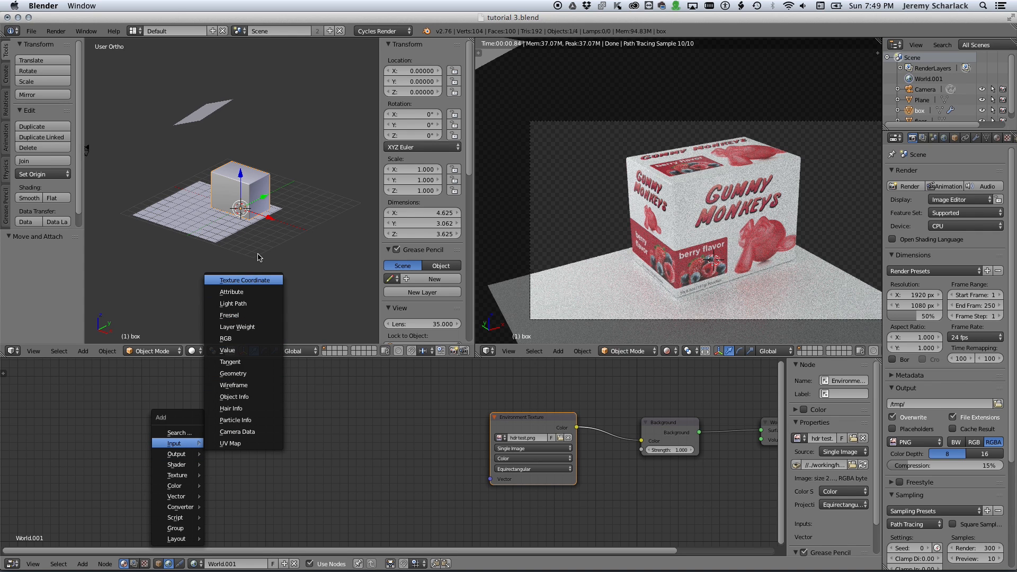
click(250, 281)
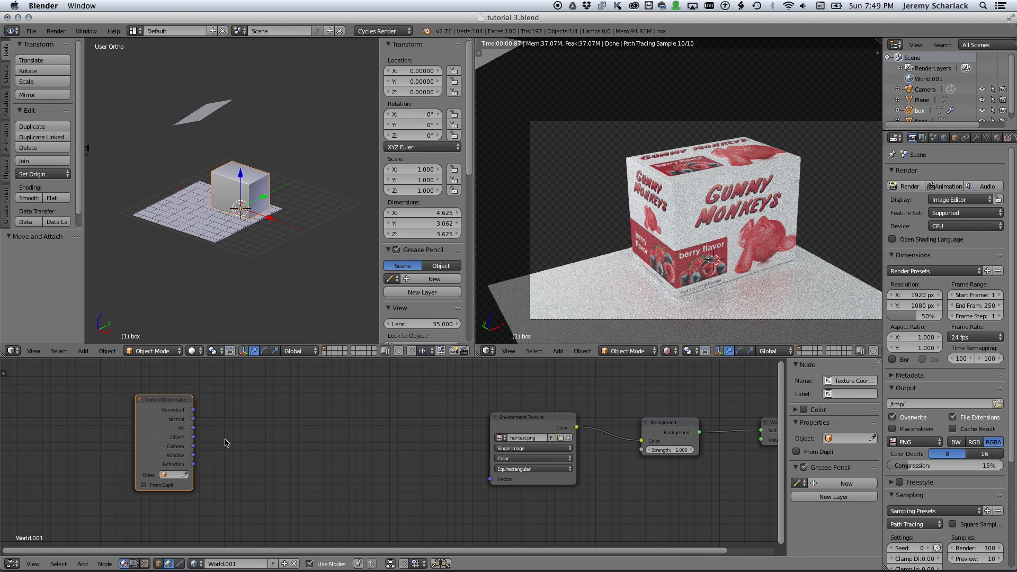
Add a Mapping node, feeding it from the Texture Coordinate's Generated output and linking it to the Environment Texture's vector.
key(shift+a)
mouse_move(214, 506)
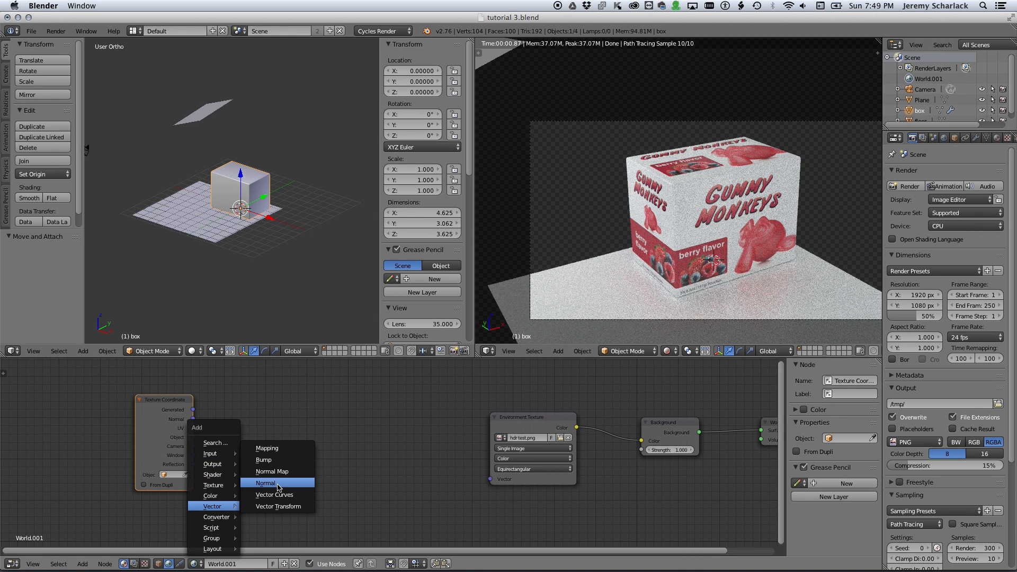
click(272, 448)
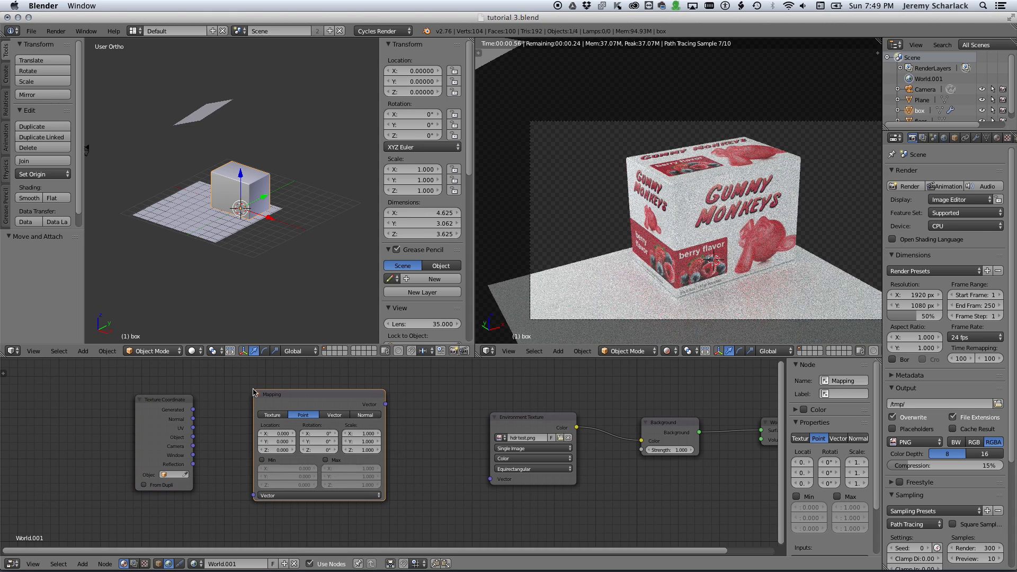
click(253, 392)
drag(193, 410, 254, 495)
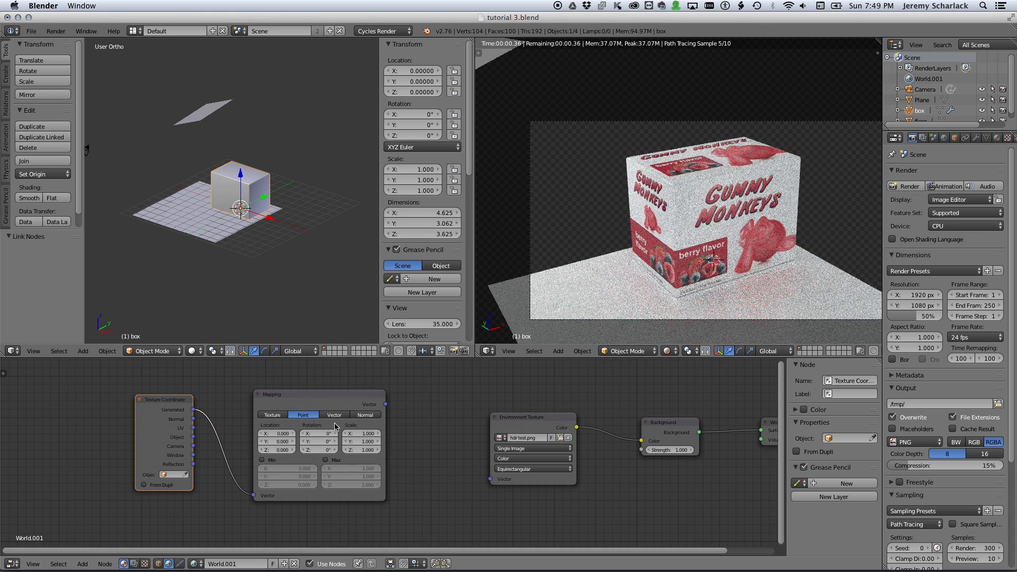
drag(385, 404, 493, 481)
Turn off the transparent film background and rotate the environment about Z in the Mapping node.
scroll(920, 485, down, 5)
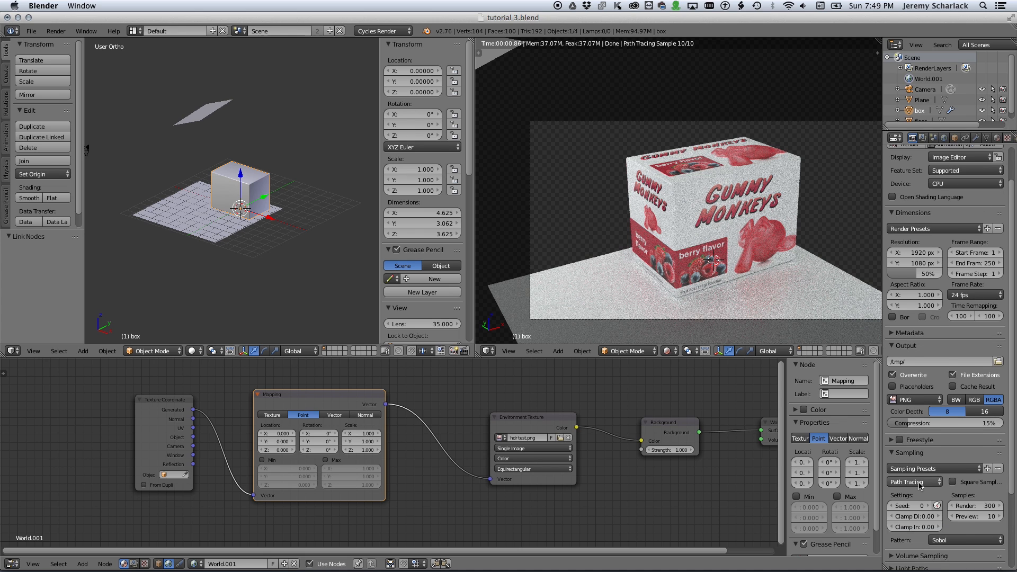
click(904, 536)
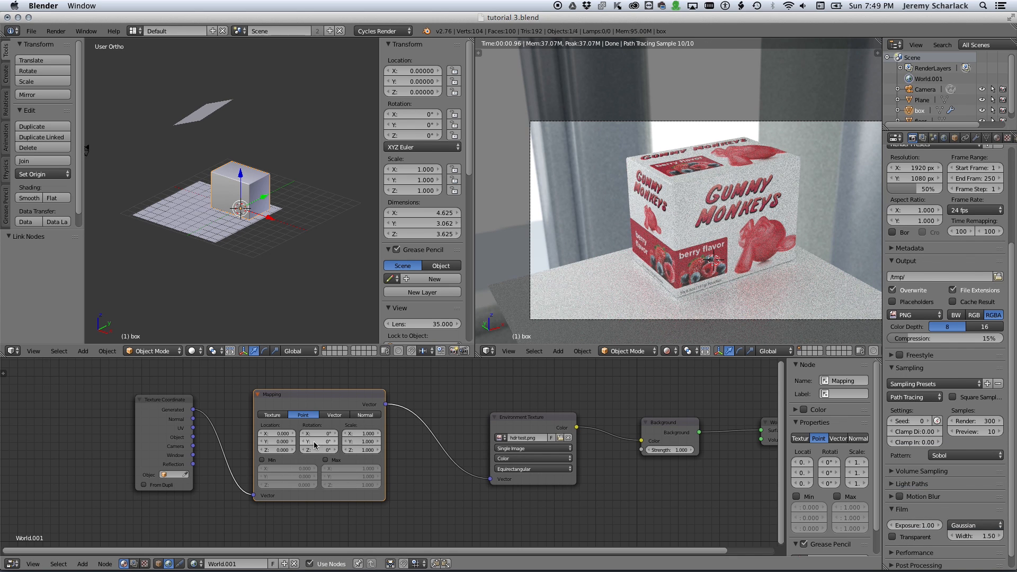
mouse_move(314, 445)
mouse_down()
mouse_move(344, 445)
mouse_move(310, 450)
mouse_up()
key(super+z)
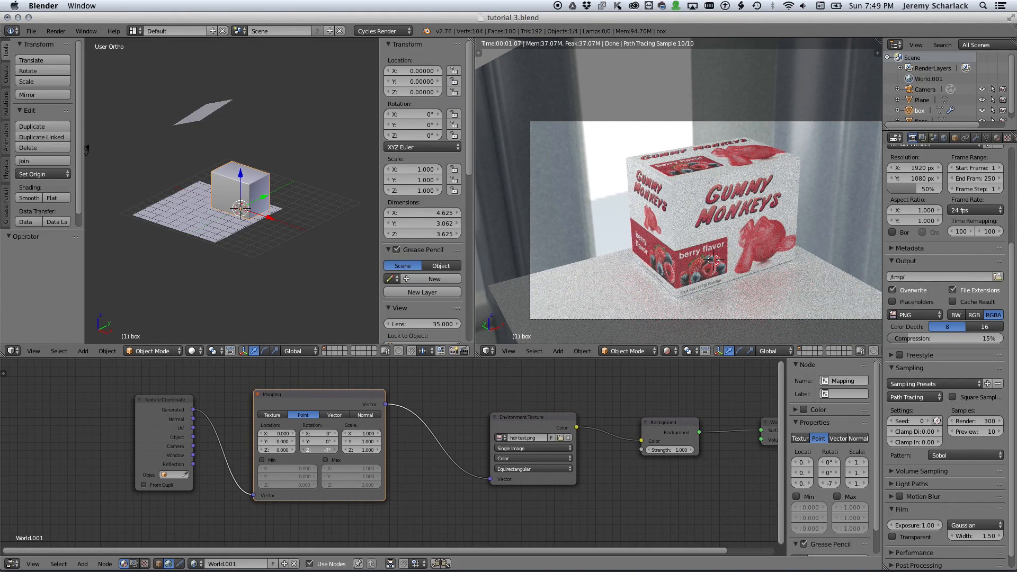
Return to the Box1 material nodes and set the Mix Shader factor to 0.05.
click(158, 563)
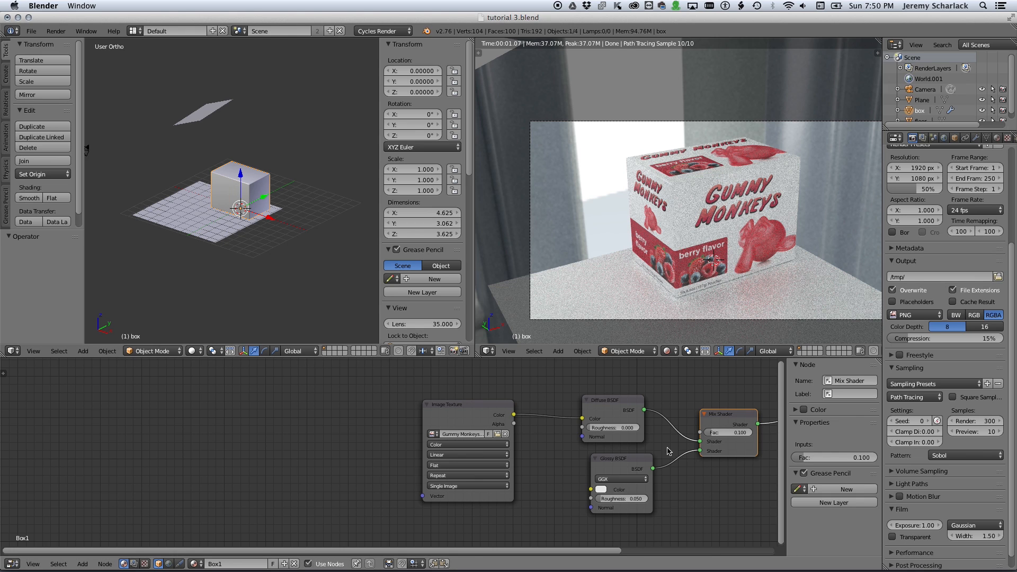
click(729, 433)
text(.05)
key(Return)
Select the light-emitting plane above the box and set its material's emission strength to 5.
right_click(771, 329)
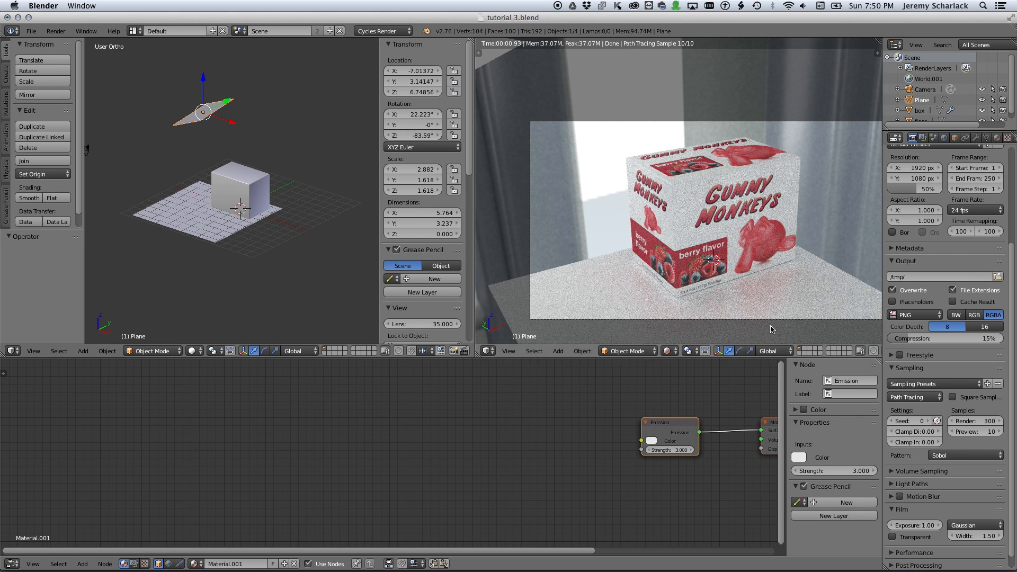
click(997, 138)
click(965, 297)
text(5)
key(Return)
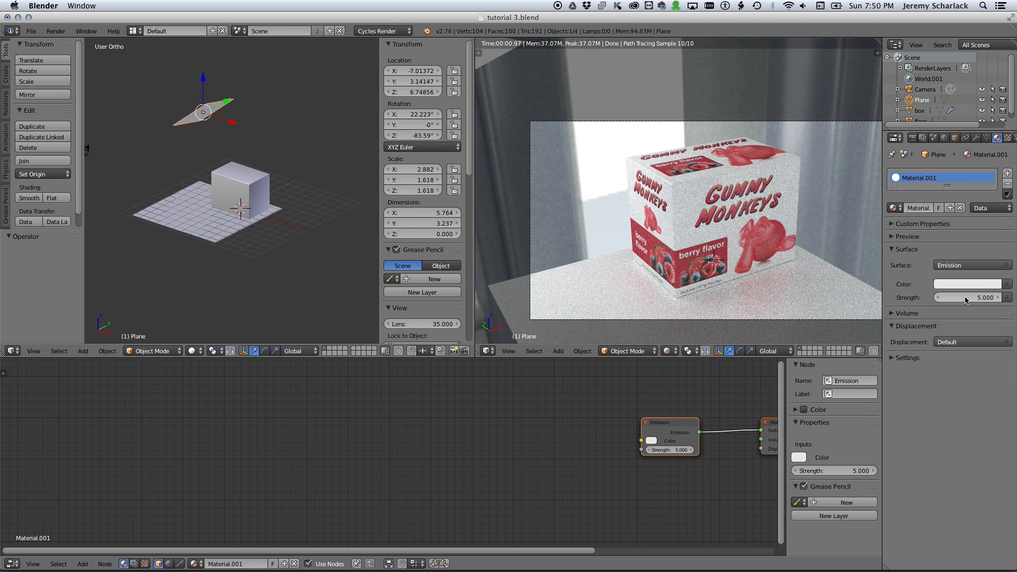
middle_drag(321, 211, 372, 249)
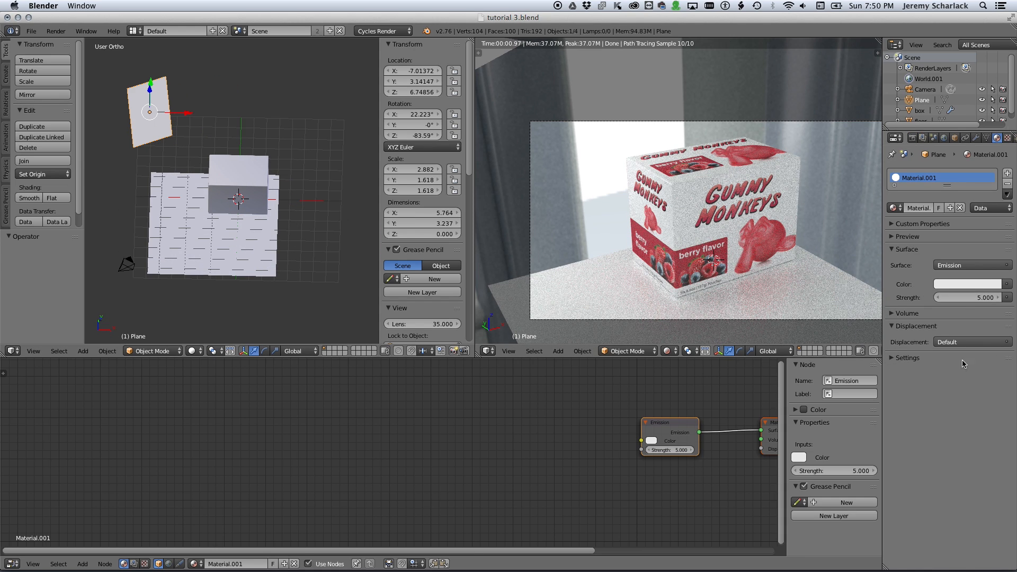
click(912, 138)
key(Home)
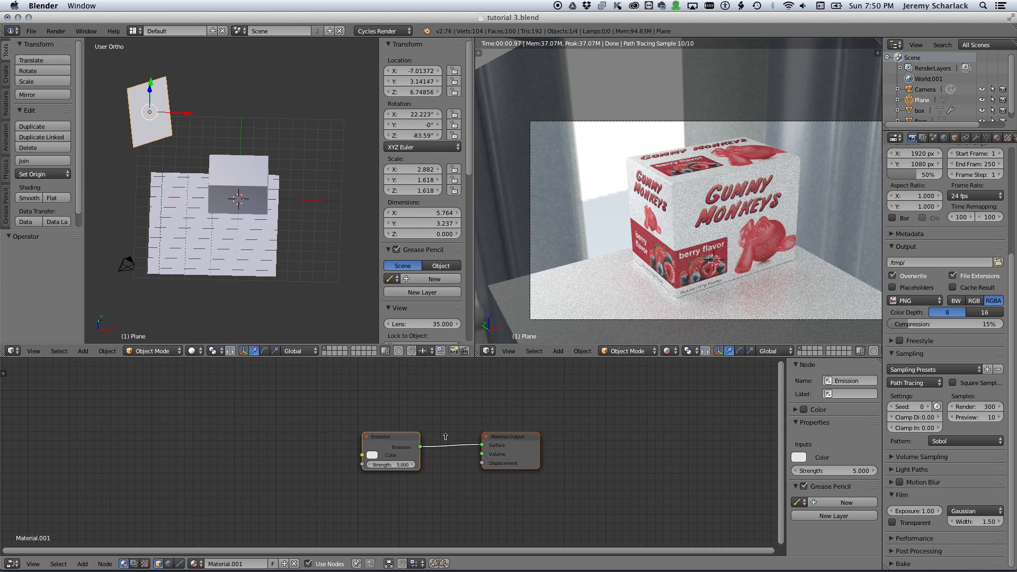
key(super+Tab)
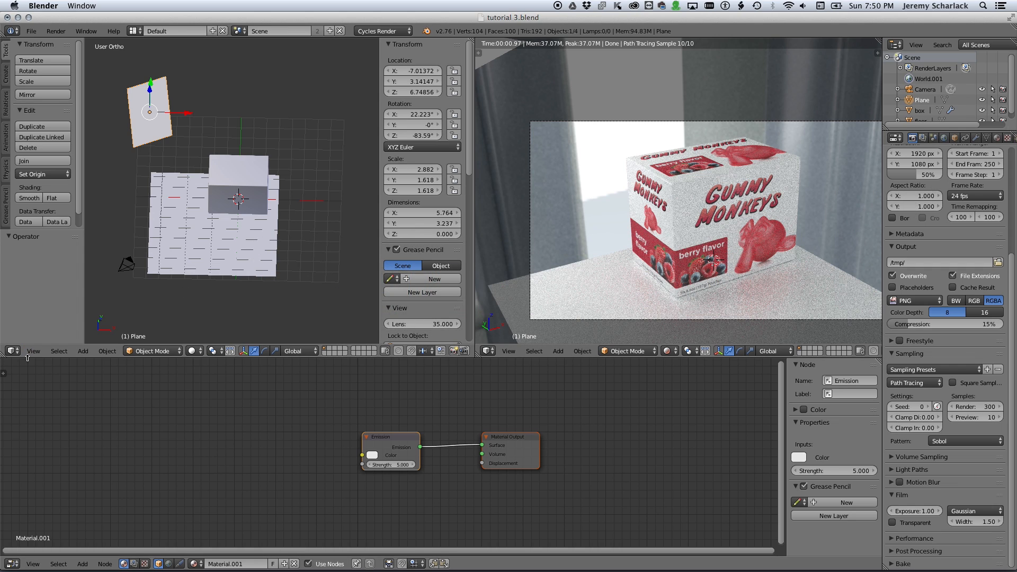
Show the render result in place of the 3D view, re-enable the transparent film background and render the scene into Slot 2.
click(13, 350)
click(51, 270)
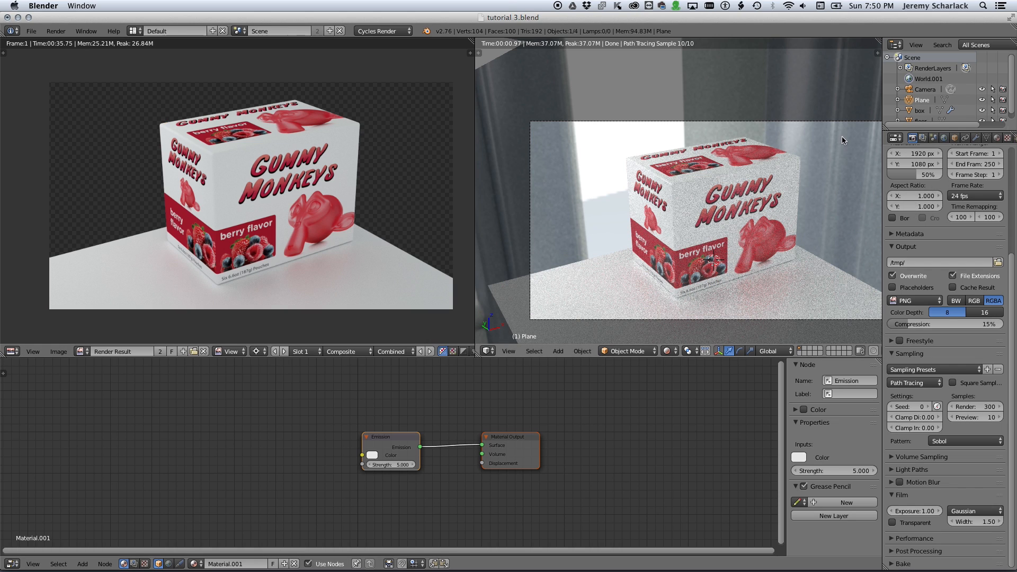
scroll(984, 208, up, 5)
scroll(984, 208, up, 1)
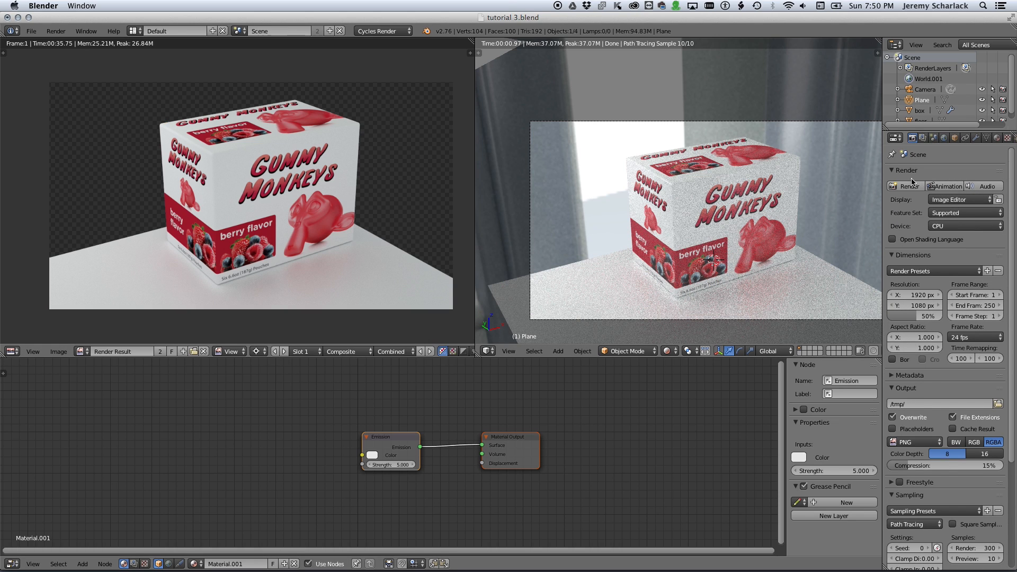
scroll(913, 186, down, 10)
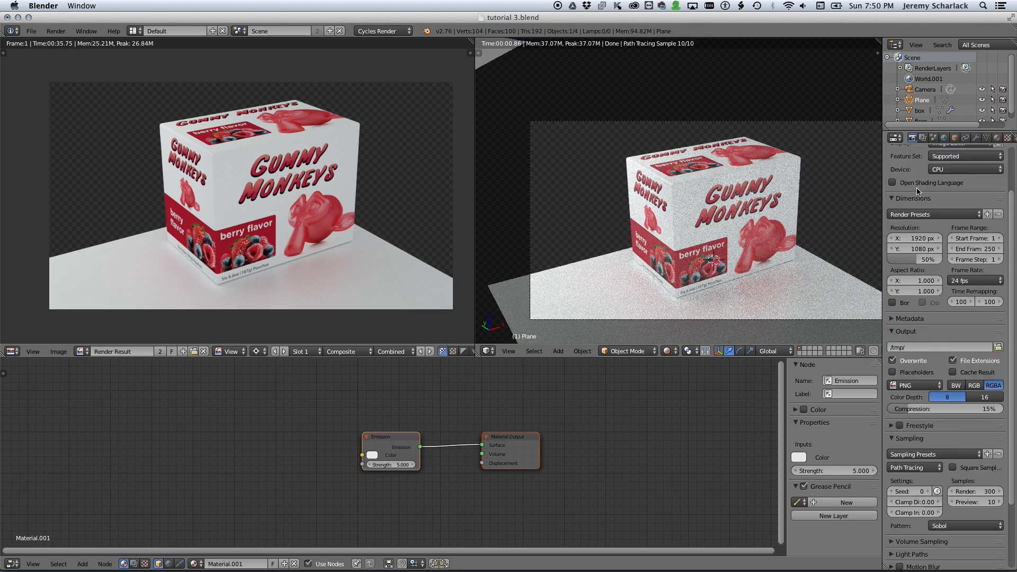
scroll(916, 193, up, 5)
key(j)
key(F12)
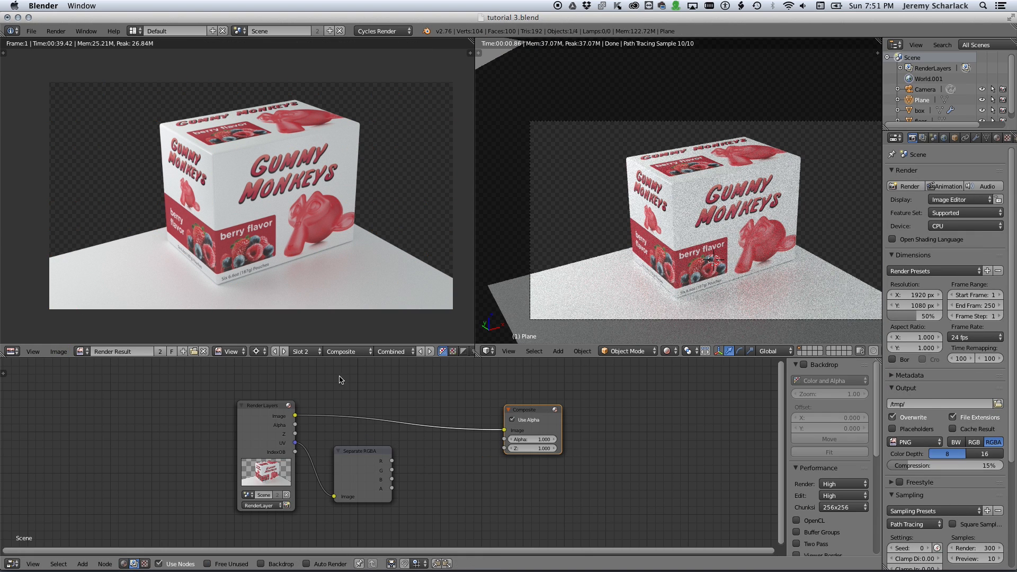
Save the finished render of the Gummy Monkeys box as an image file.
key(F3)
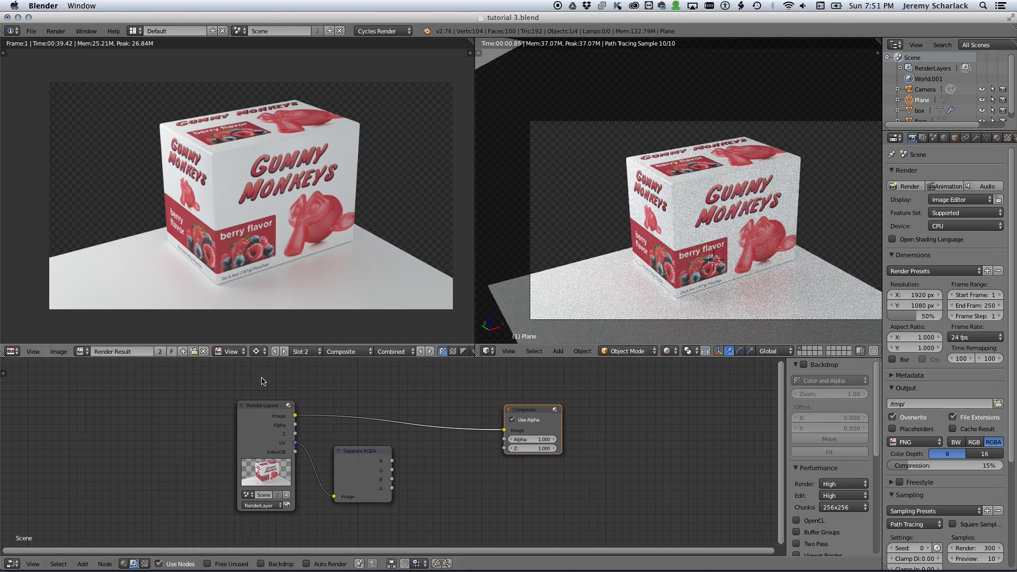
click(58, 351)
click(79, 297)
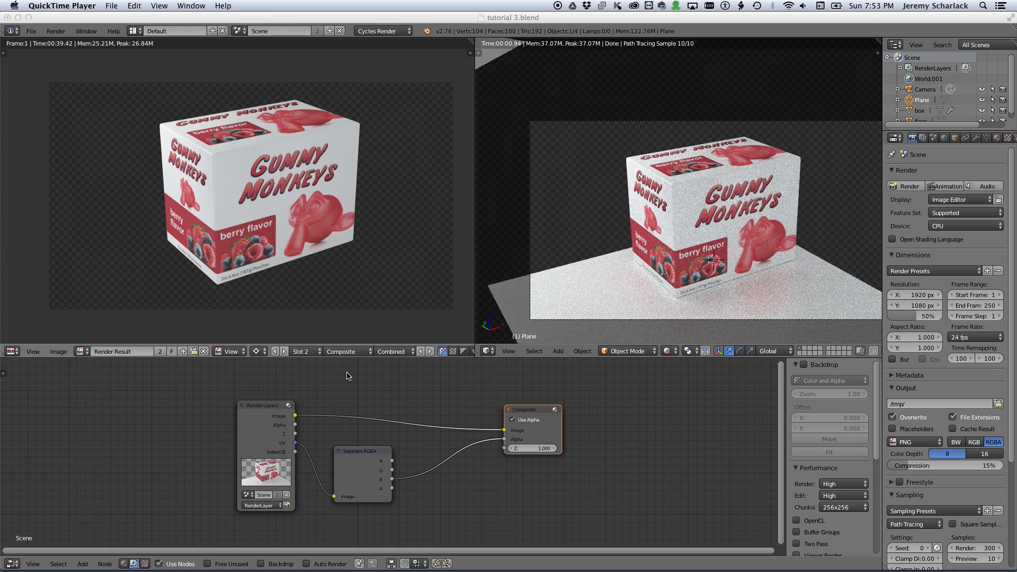
Switch to Finder, collapse the camera caps folder in Screencast, and open Blood Rose Pack.ai in Illustrator.
key(super+Tab)
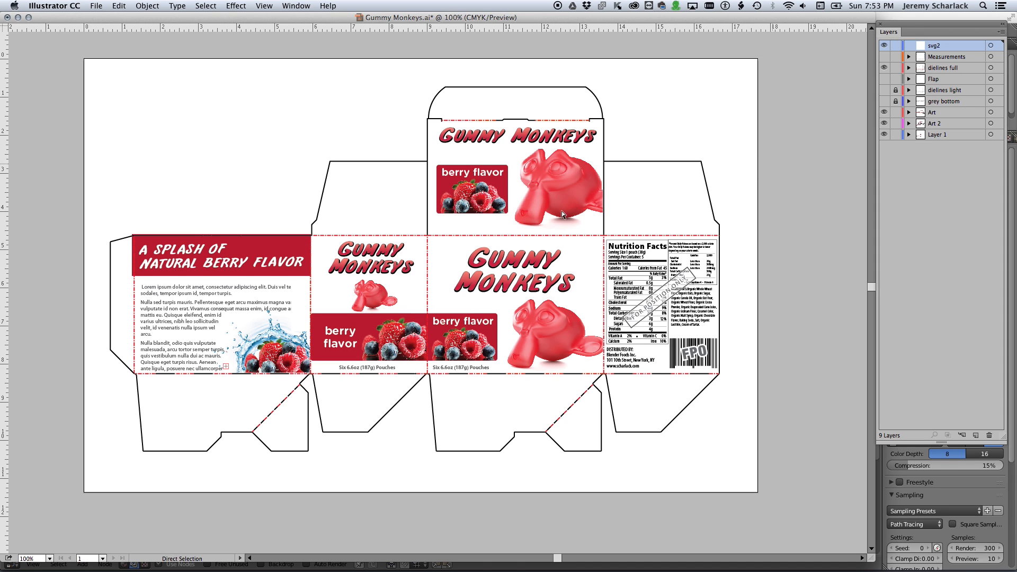
key(super+Tab)
click(703, 288)
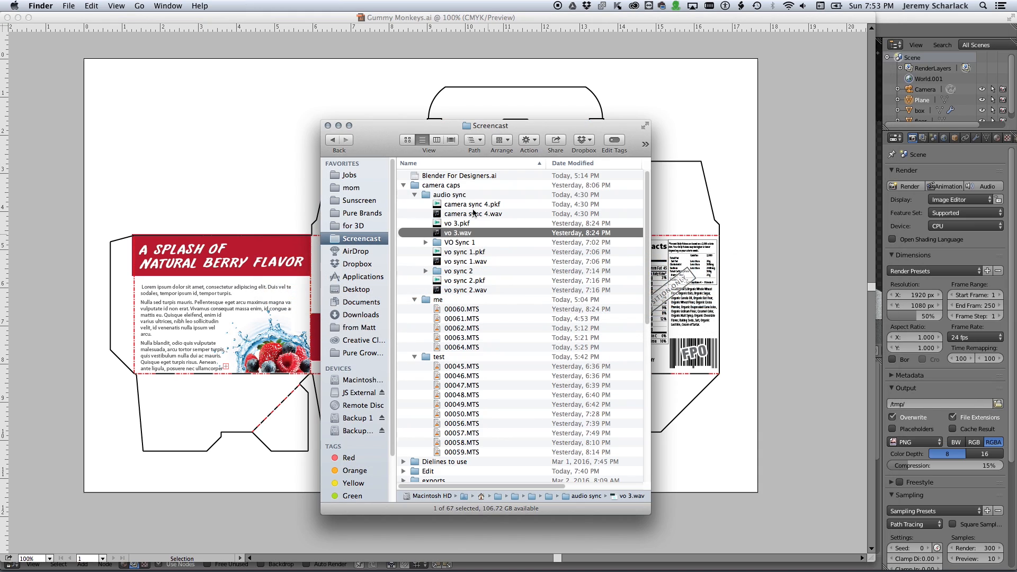
click(403, 185)
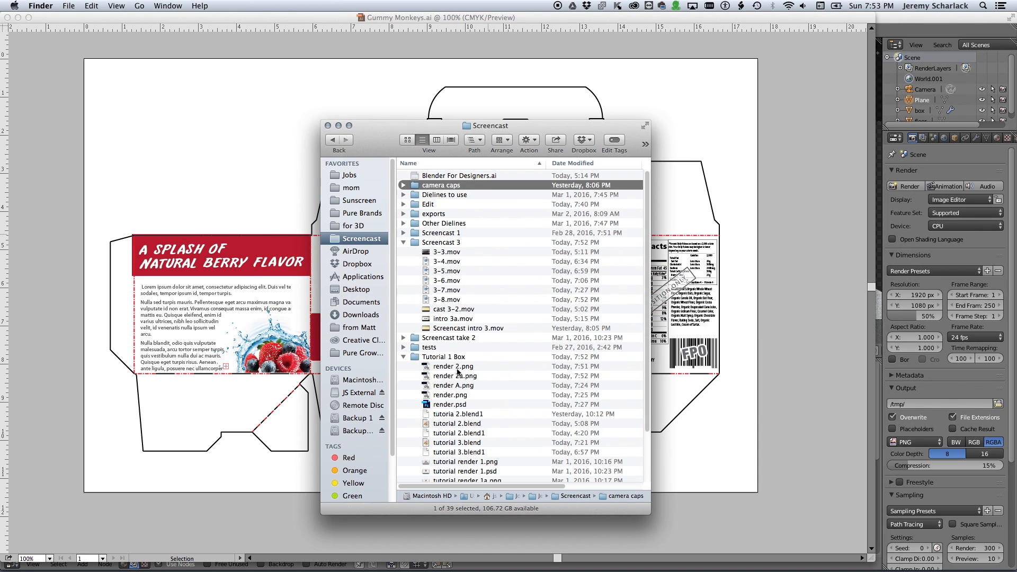
scroll(458, 372, down, 3)
click(467, 470)
key(Right)
double_click(502, 440)
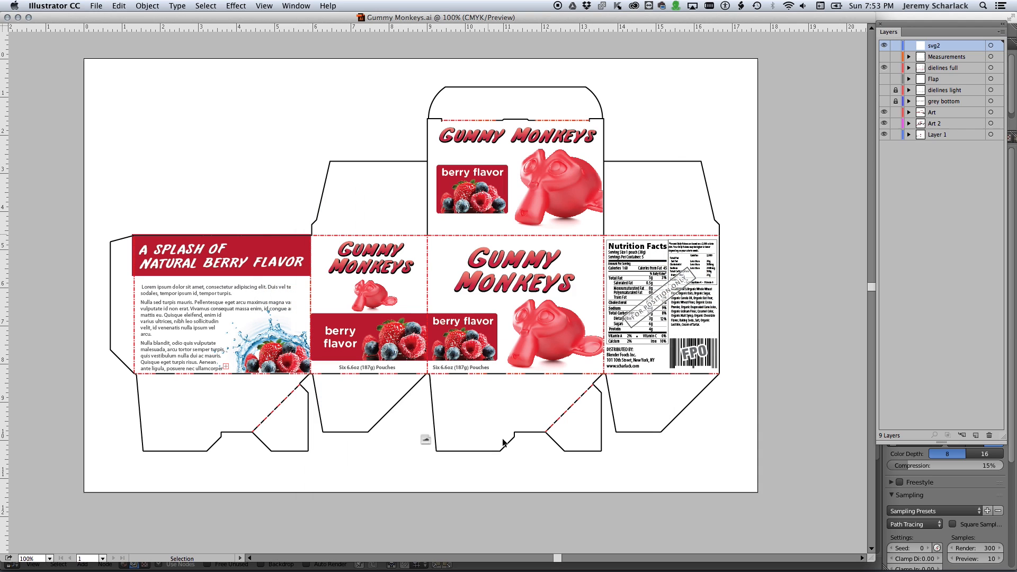
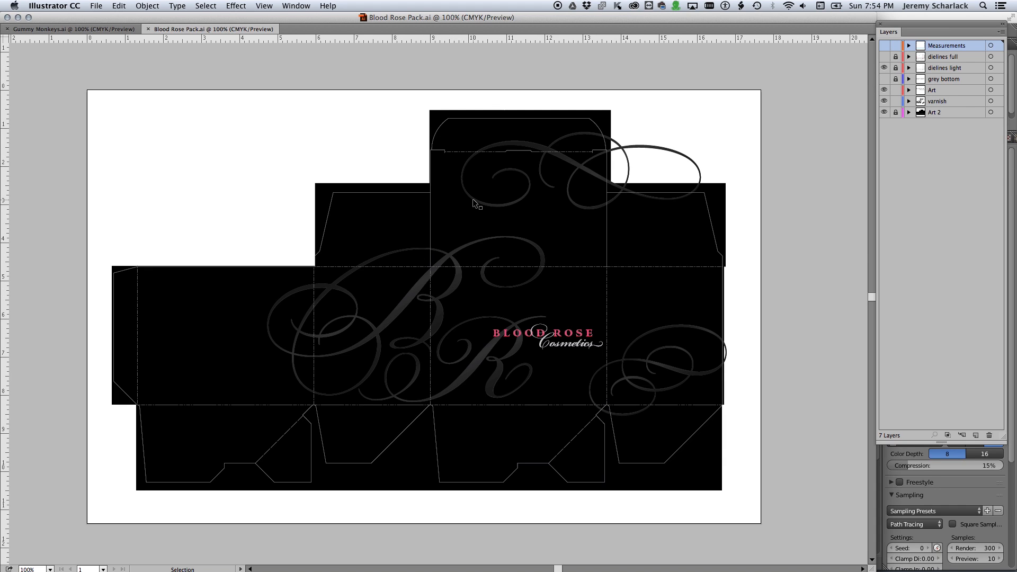
Hide the dielines light and varnish layers, leaving only the Art and Art 2 layers showing.
key(super+grave)
key(super+grave)
click(883, 68)
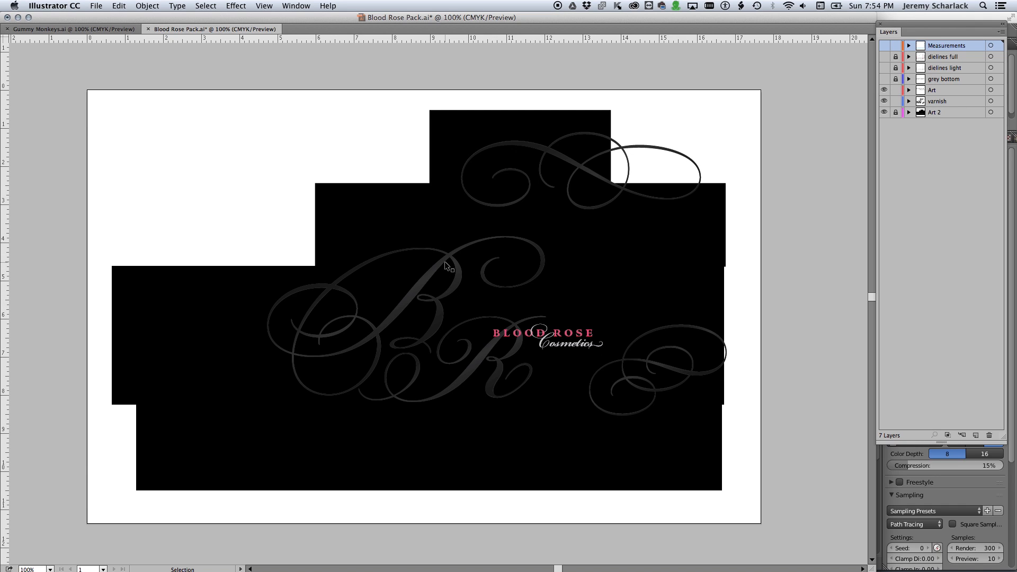
click(885, 102)
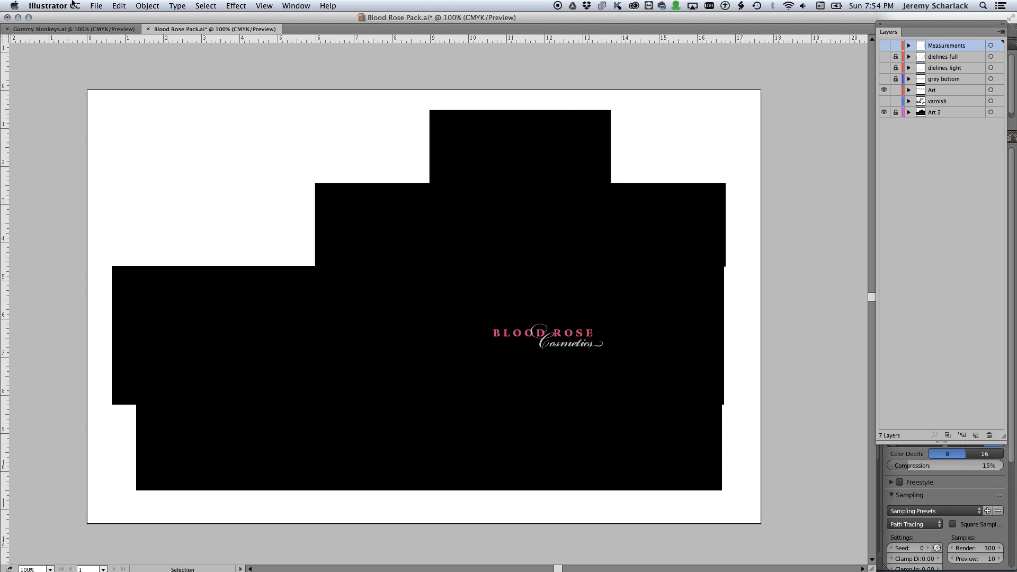
Export the printed artwork as the PNG Blood Rose Pack ink, using artboards, at Medium (150 ppi) with a white background.
click(96, 5)
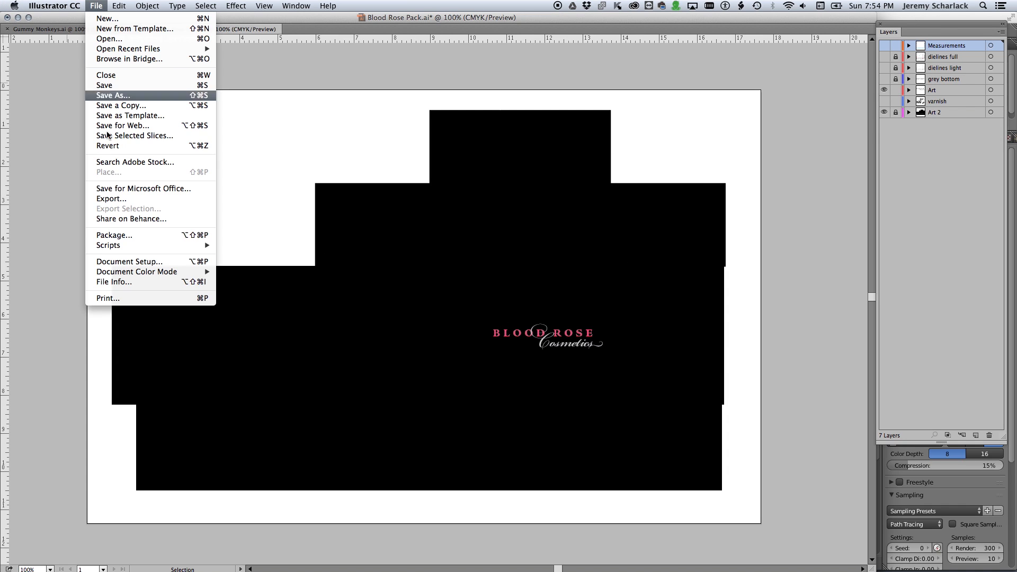
click(128, 199)
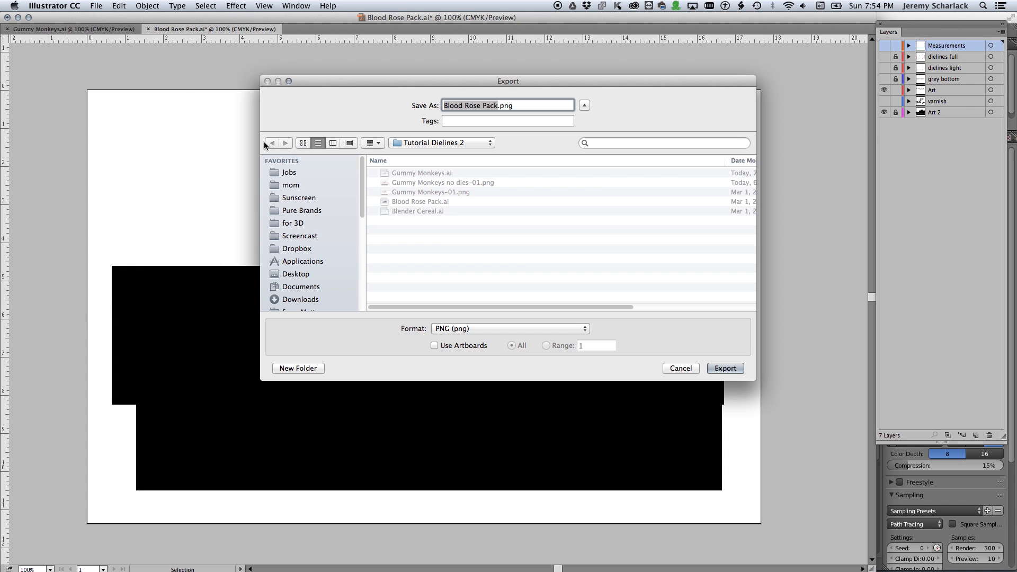
click(496, 106)
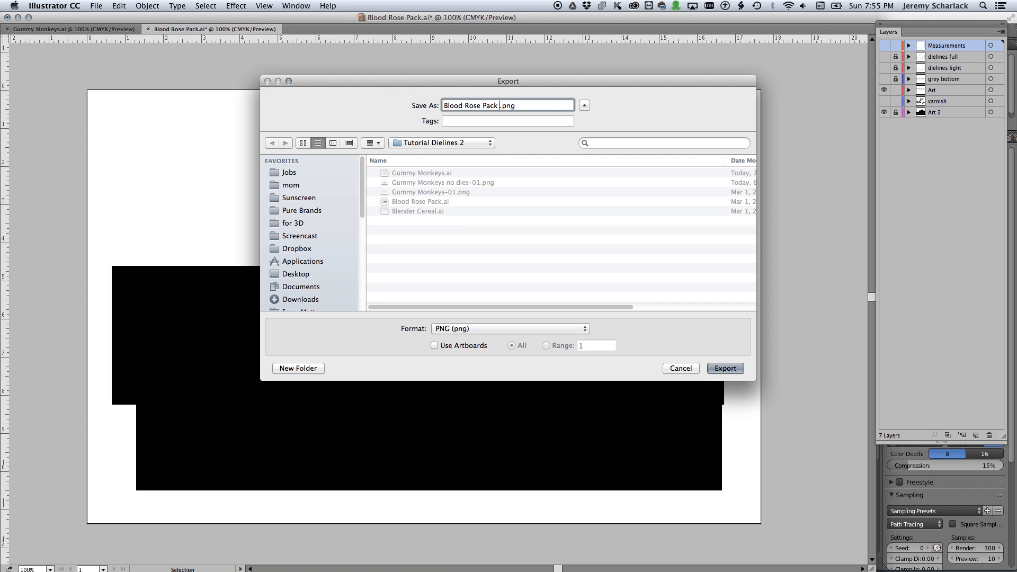
text(ink)
click(486, 346)
click(725, 368)
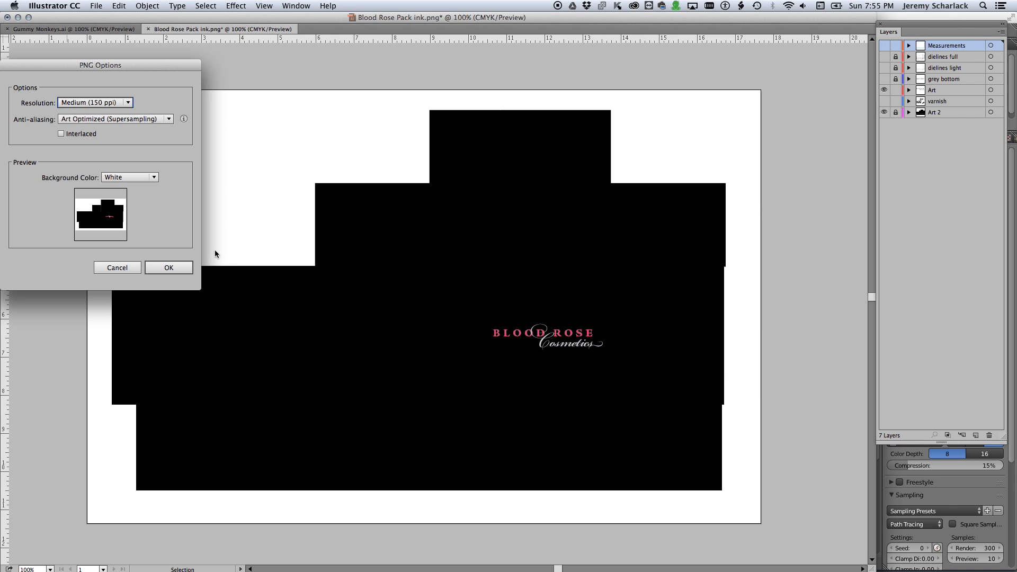
key(Return)
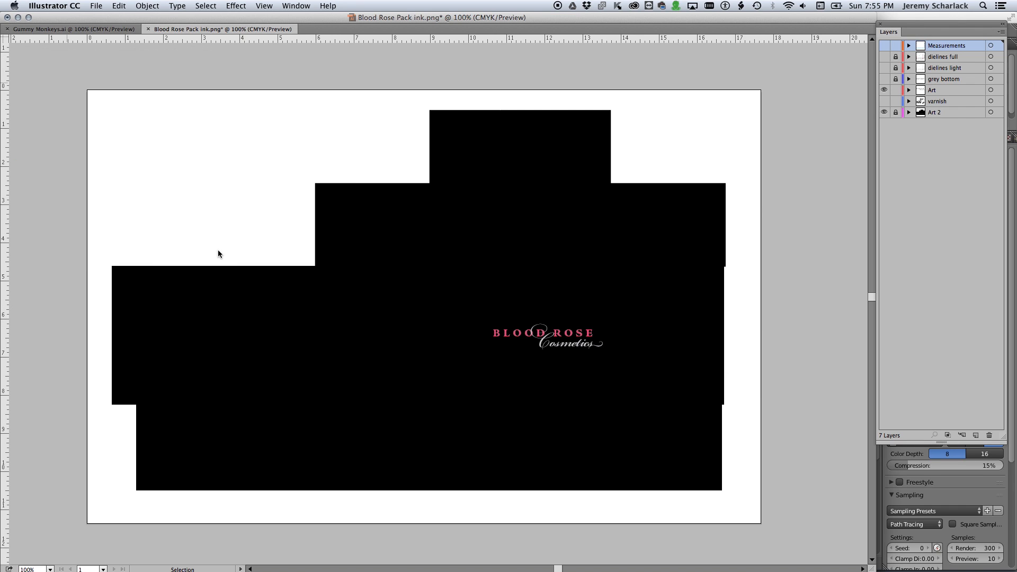
Hide the Art and Art 2 layers and show only the varnish layer.
click(884, 112)
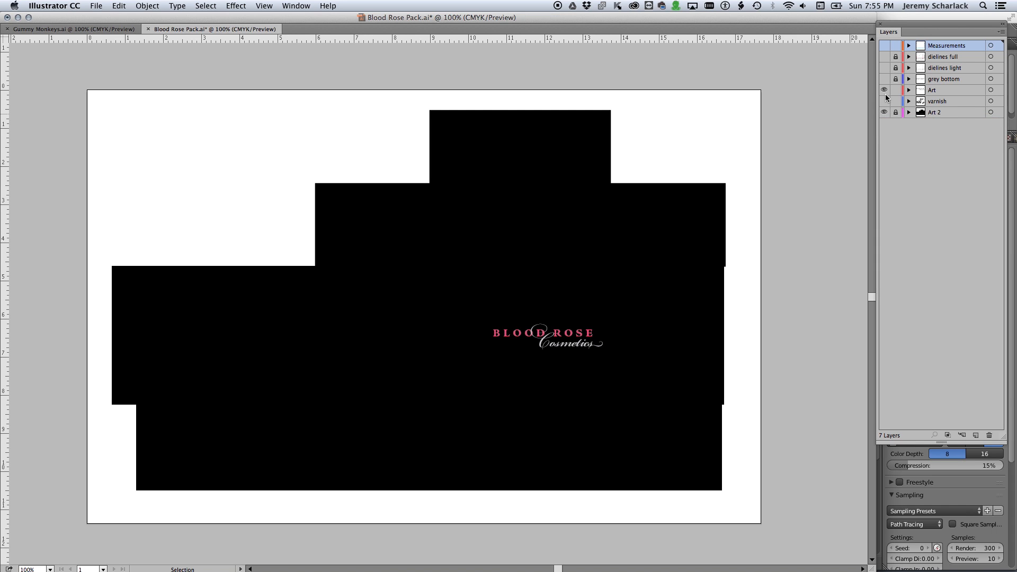
click(884, 90)
click(884, 113)
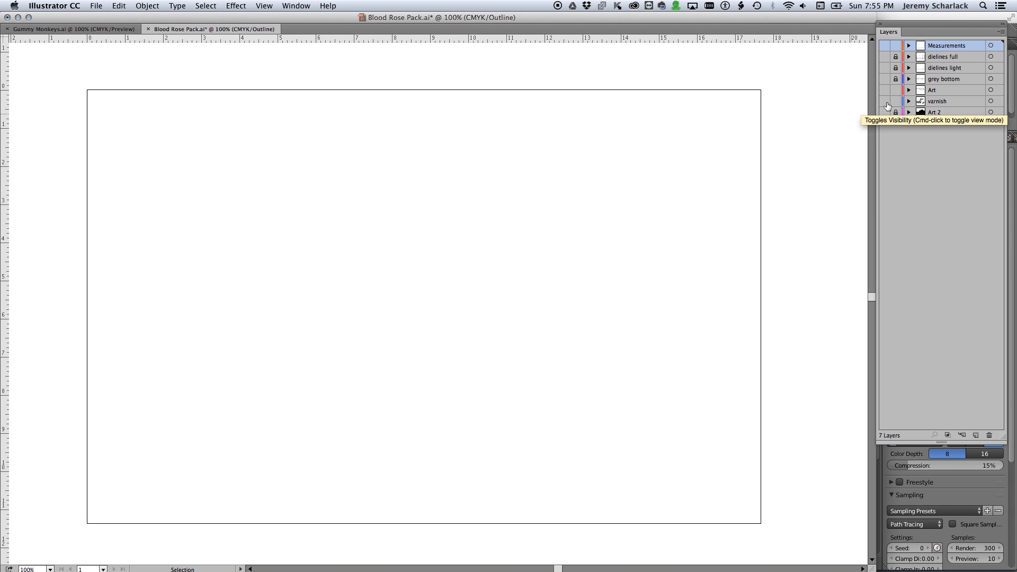
click(883, 101)
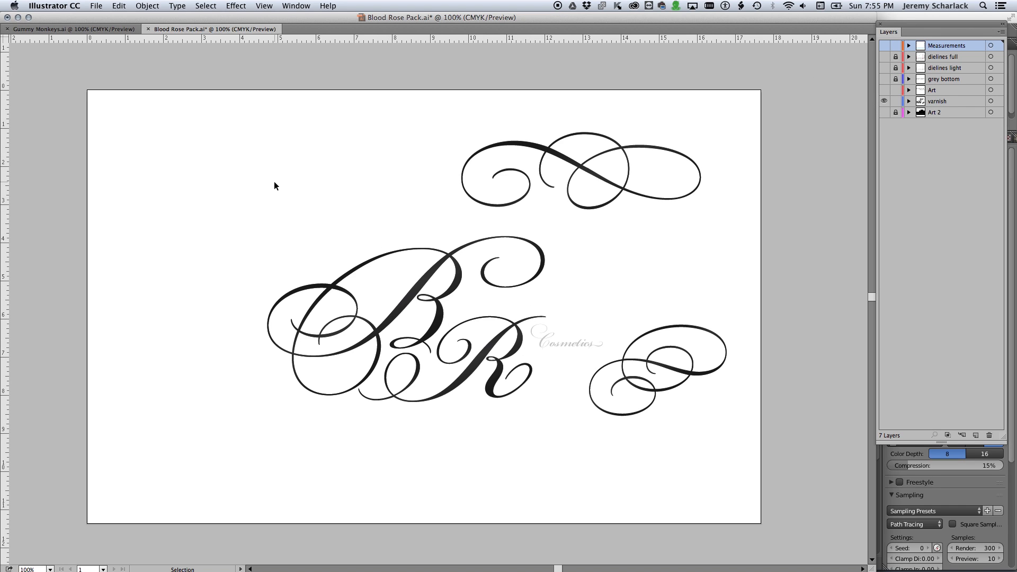
Start a PNG export of the varnish artwork named Blood Rose varnish, using artboards.
click(96, 5)
click(96, 5)
click(96, 5)
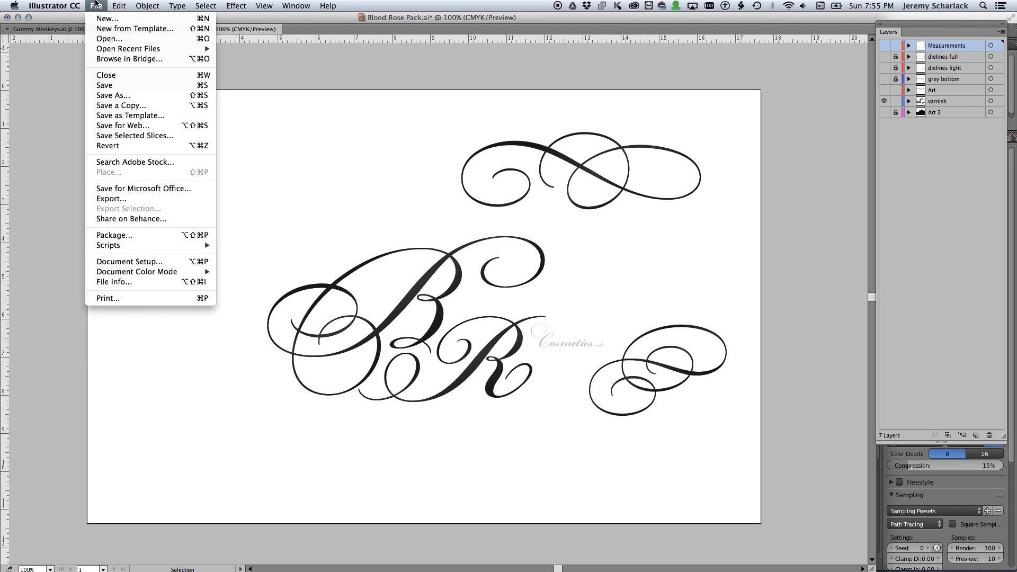
click(165, 198)
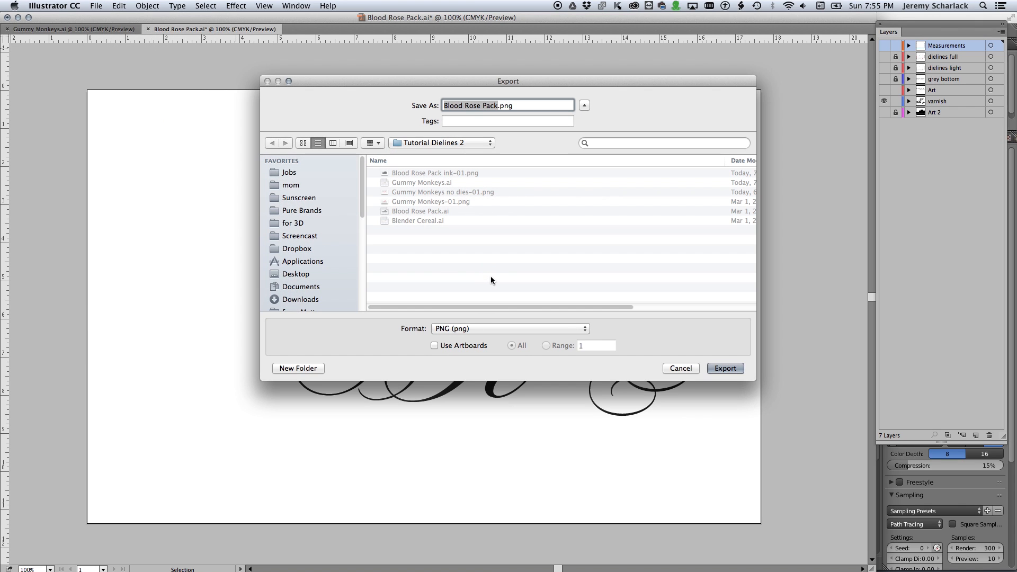
key(Right)
key(BackSpace)
key(BackSpace)
key(BackSpace)
key(BackSpace)
text(varn)
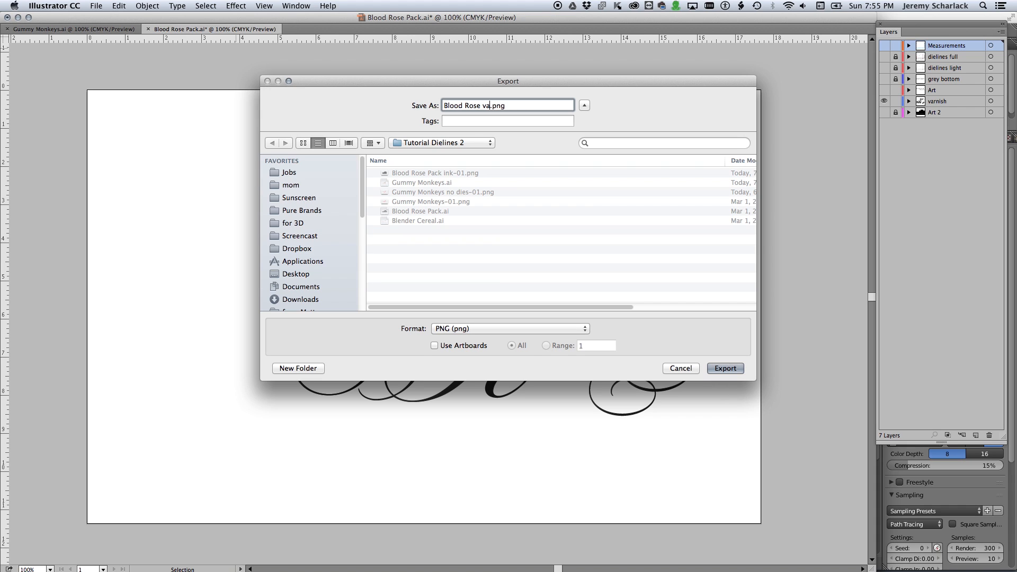
text(ish)
click(463, 346)
click(726, 368)
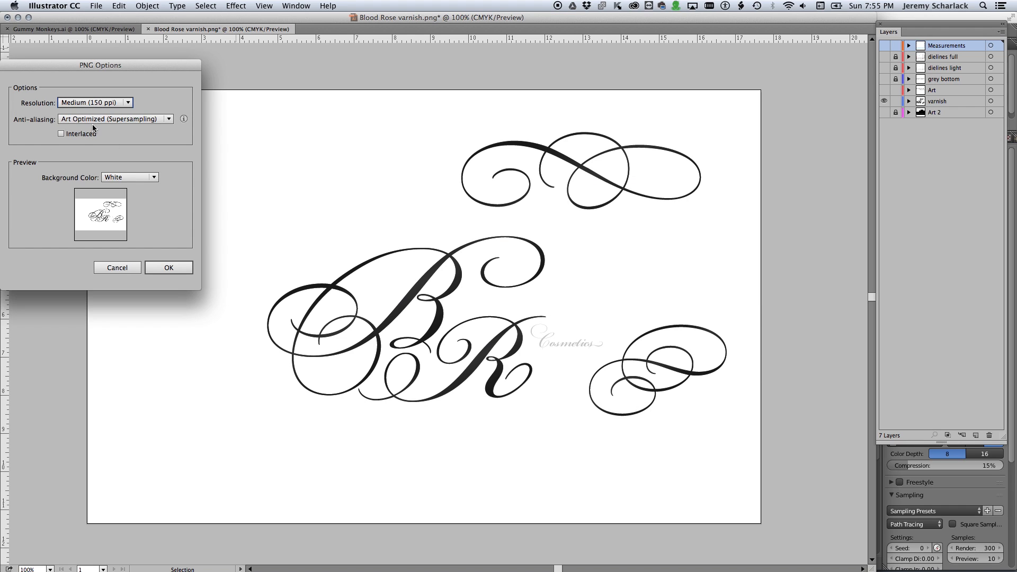
Set the PNG background color to Transparent and complete the varnish export.
click(129, 177)
click(131, 189)
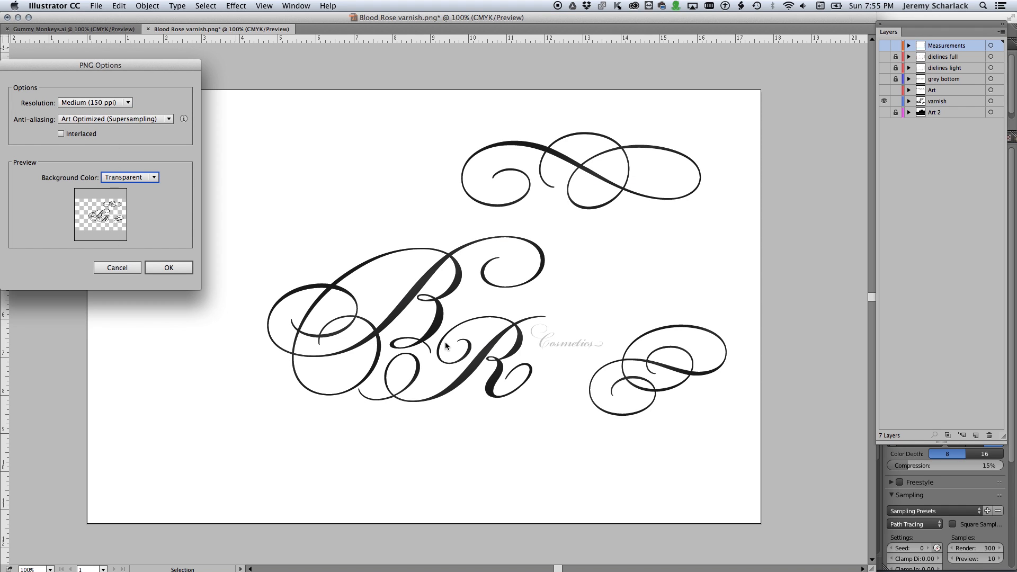
click(166, 272)
Switch to Blender and save the scene as a new file named tutorial 3b.blend.
key(super+Tab)
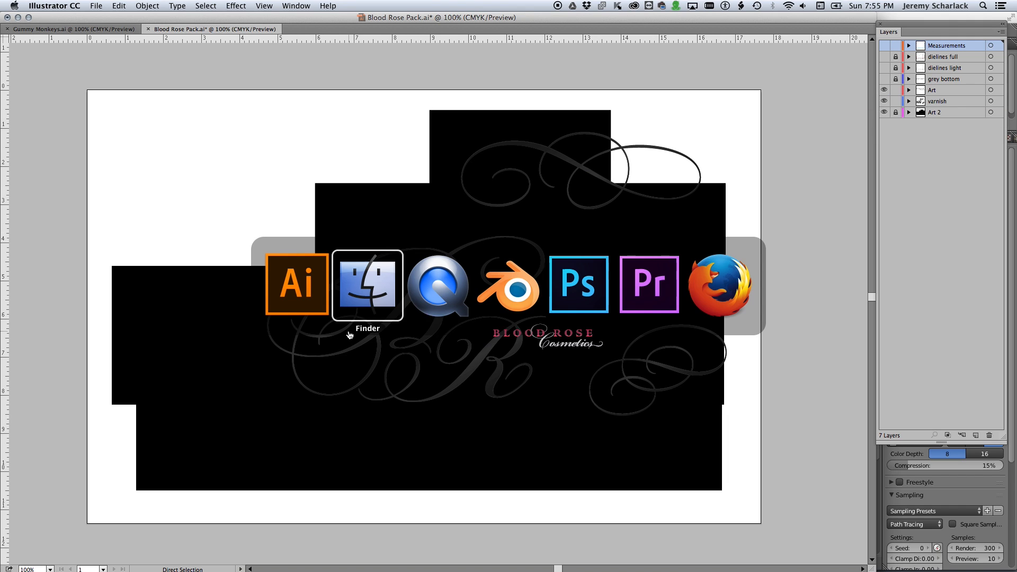
key(super+Tab)
key(super+Tab)
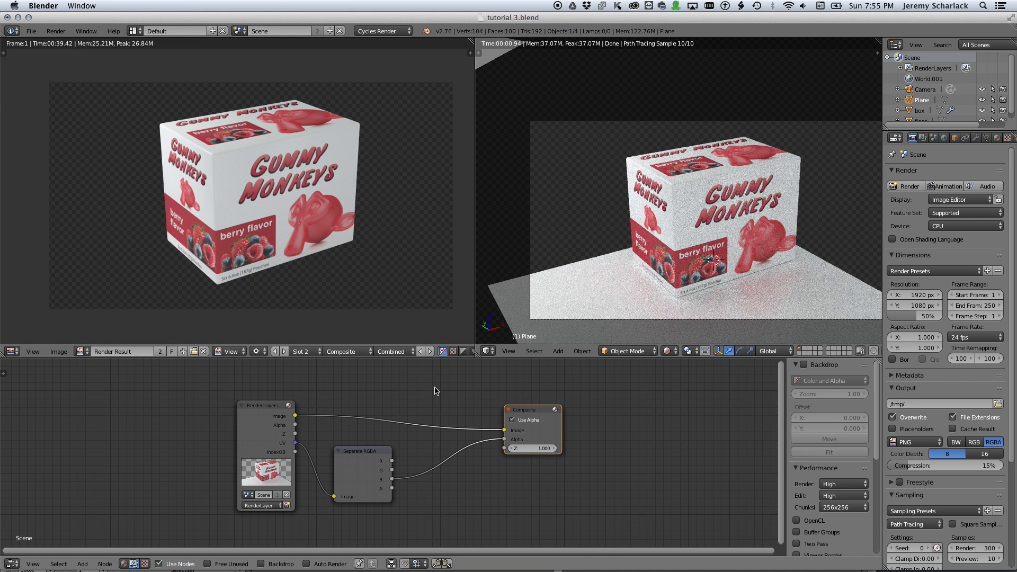
key(ctrl+s)
key(ctrl+shift+s)
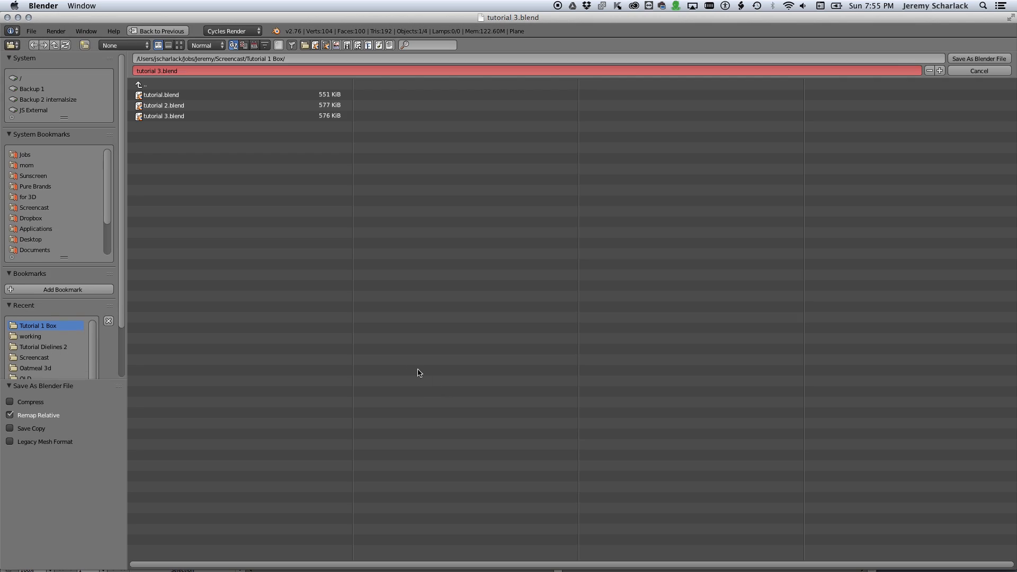
click(164, 71)
click(164, 71)
text(b)
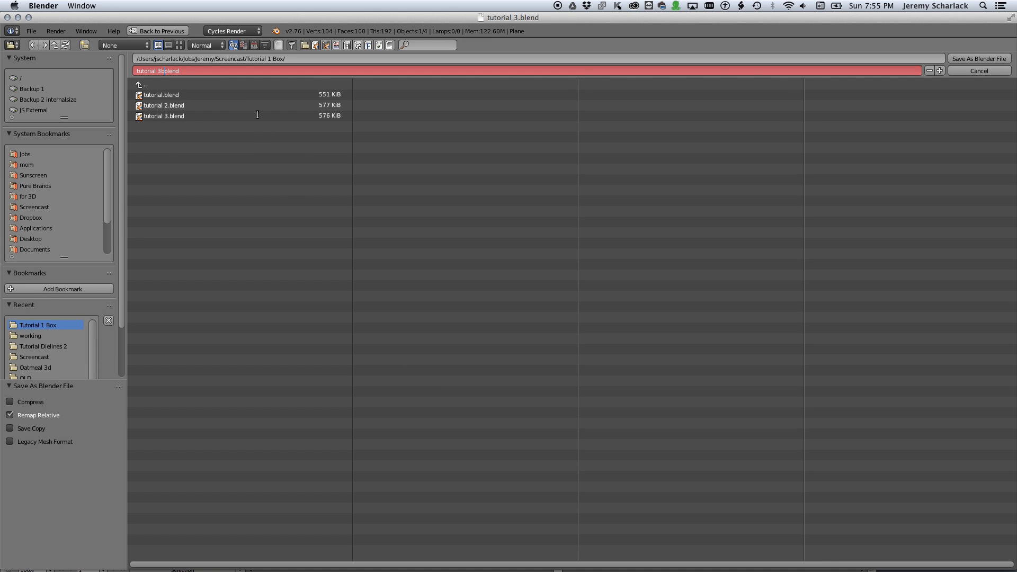
key(Return)
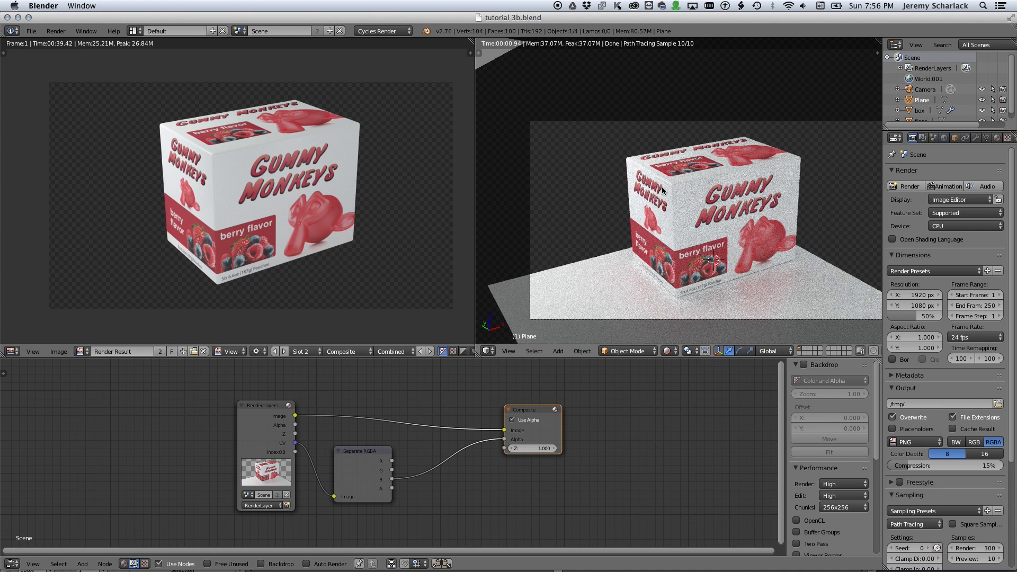
Replace the render result with the 3D view, select the box and set that view's shading to Material.
click(12, 352)
click(33, 339)
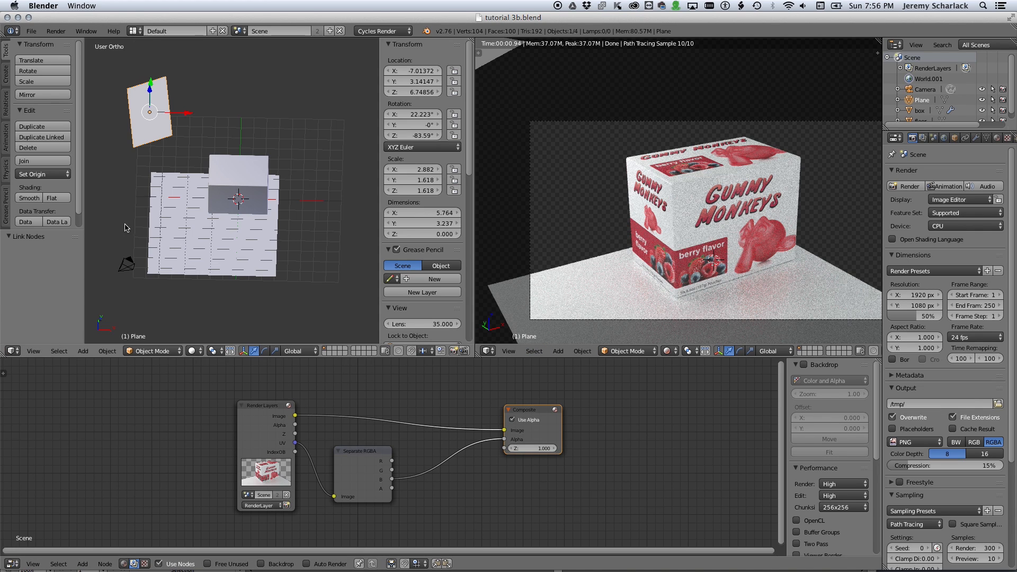
right_click(226, 178)
click(194, 351)
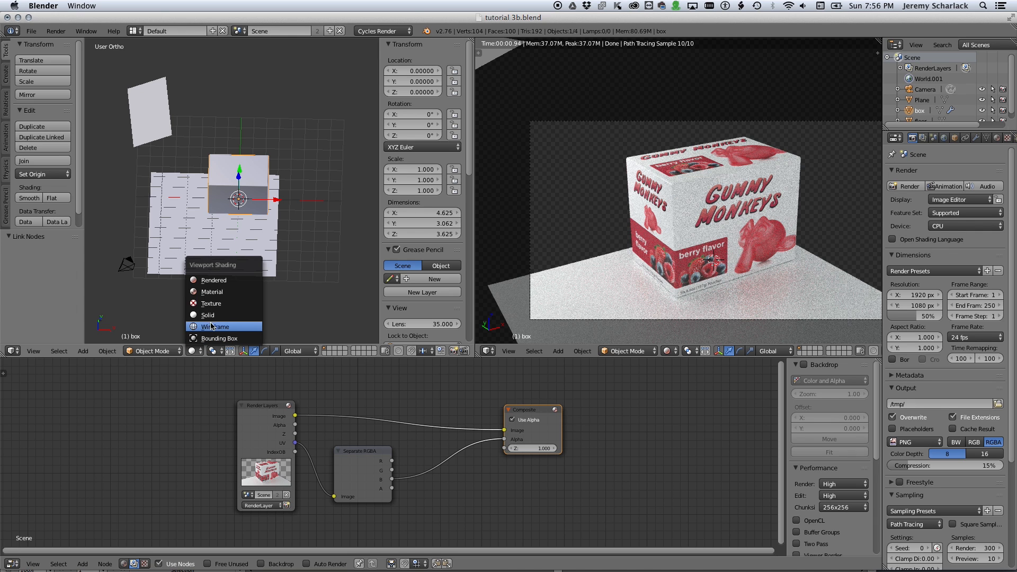
click(265, 292)
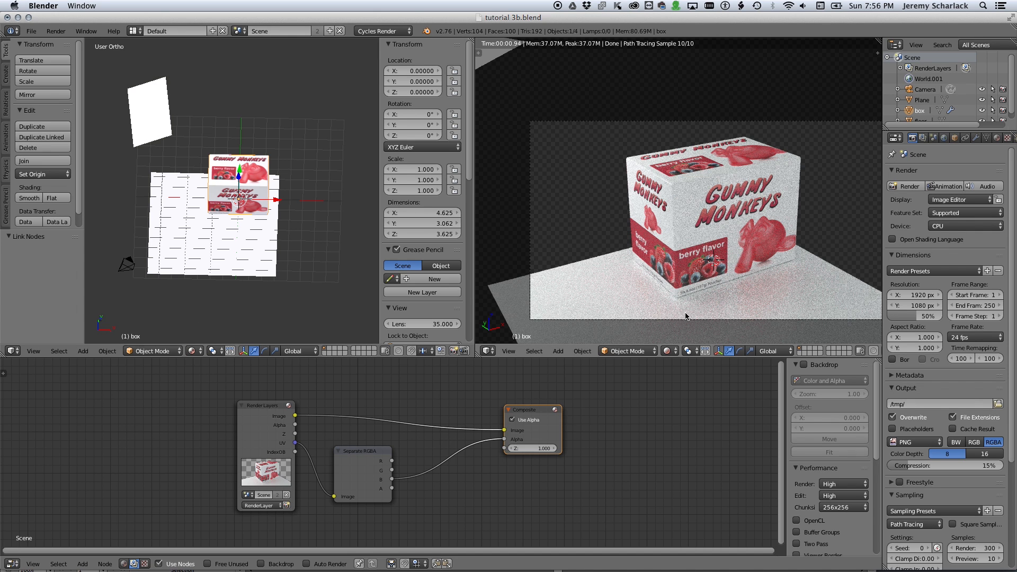
shift+middle_drag(748, 245, 717, 223)
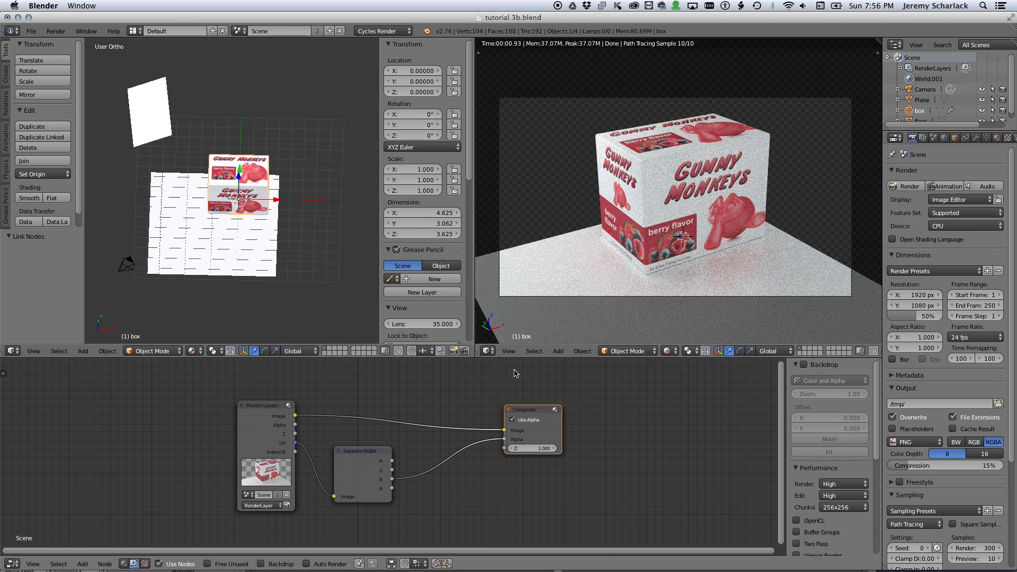
Show the box's material nodes and replace the Image Texture's image with Blood Rose Pack ink-01.png from the Tutorial Dielines 2 folder.
click(124, 563)
drag(572, 424, 613, 416)
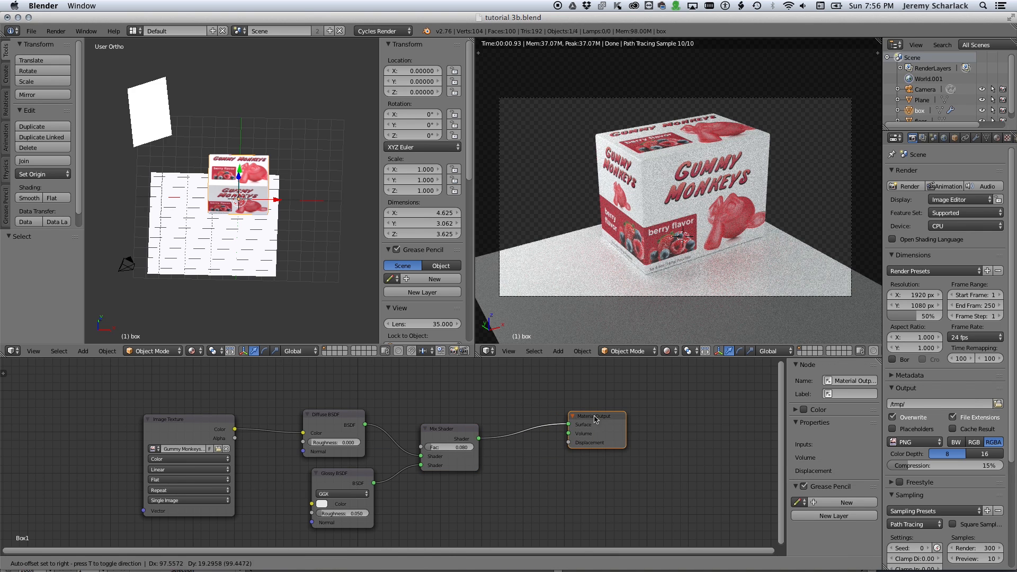
click(226, 449)
click(200, 450)
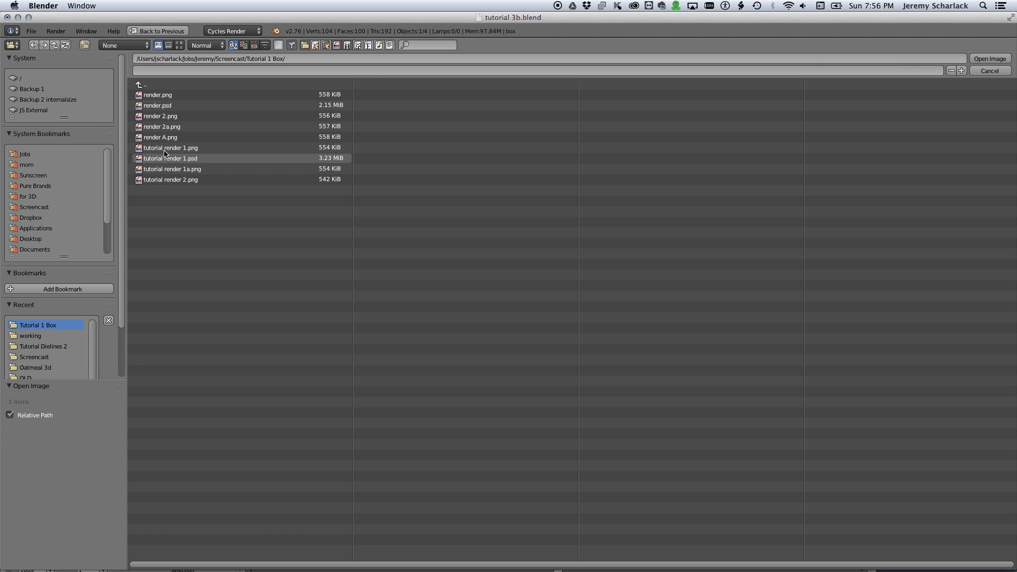
click(53, 347)
click(172, 95)
double_click(172, 99)
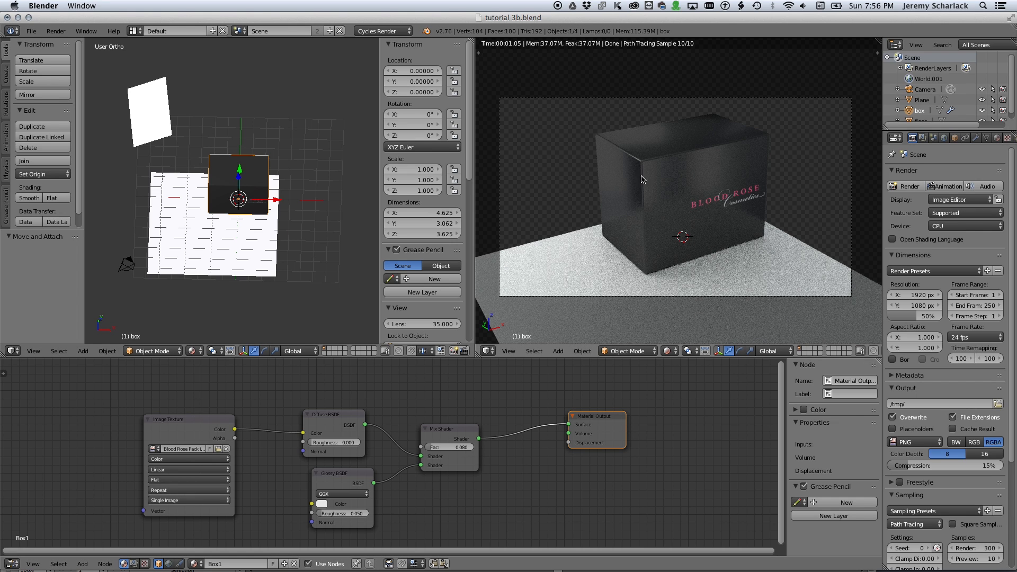
Spread out the Material Output, Mix Shader and Glossy BSDF nodes to make room in the material graph.
drag(607, 421, 671, 413)
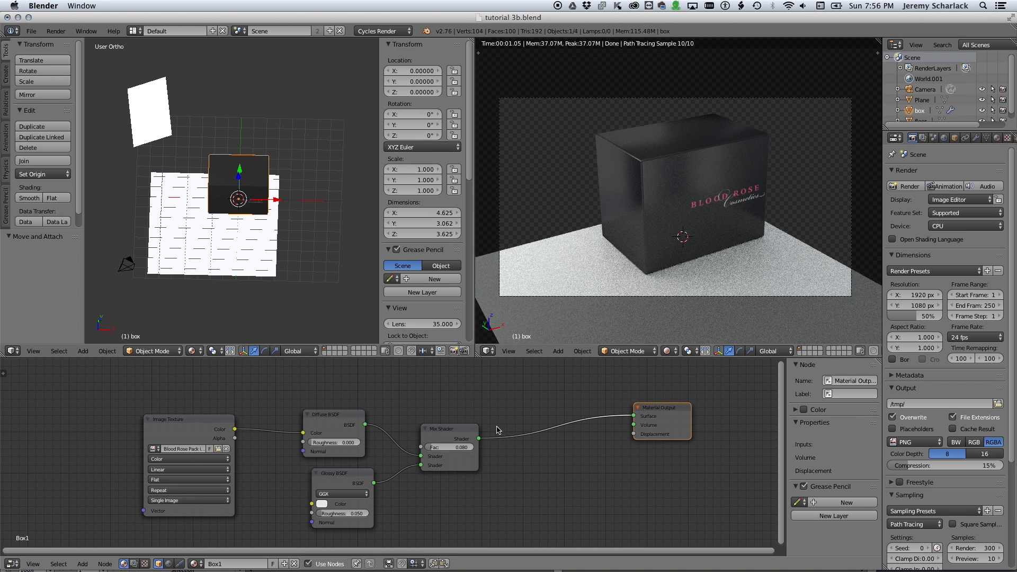
drag(460, 431, 526, 419)
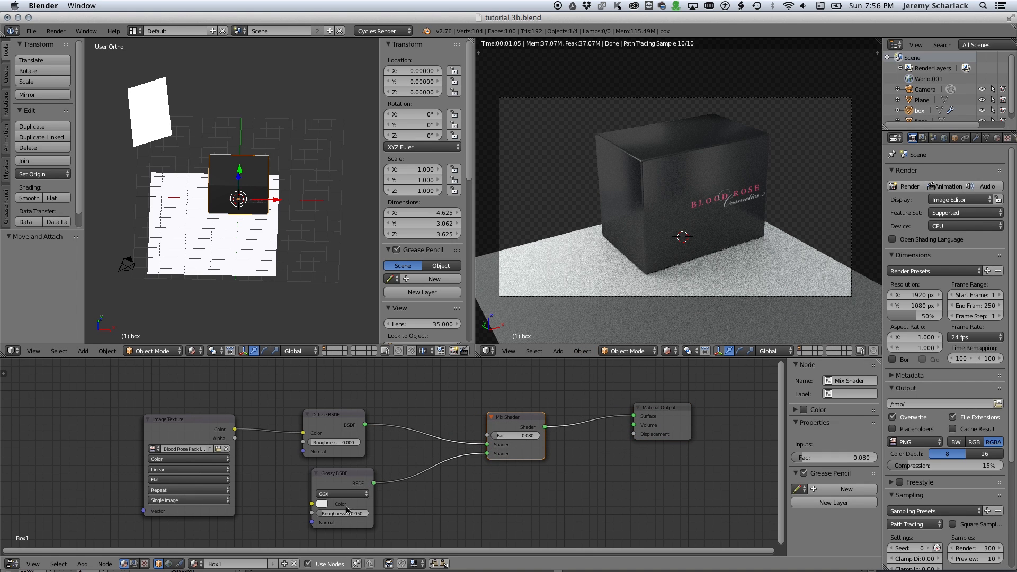
drag(348, 479, 342, 493)
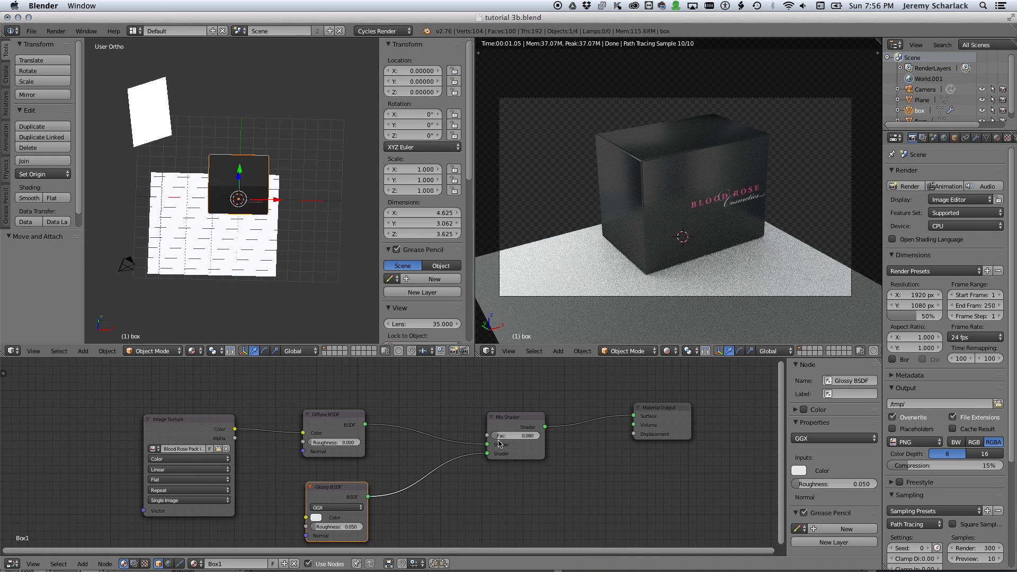
Set the Mix Shader factor to 0.03 and the Glossy BSDF roughness to 0.1.
click(514, 436)
text(.03)
key(Return)
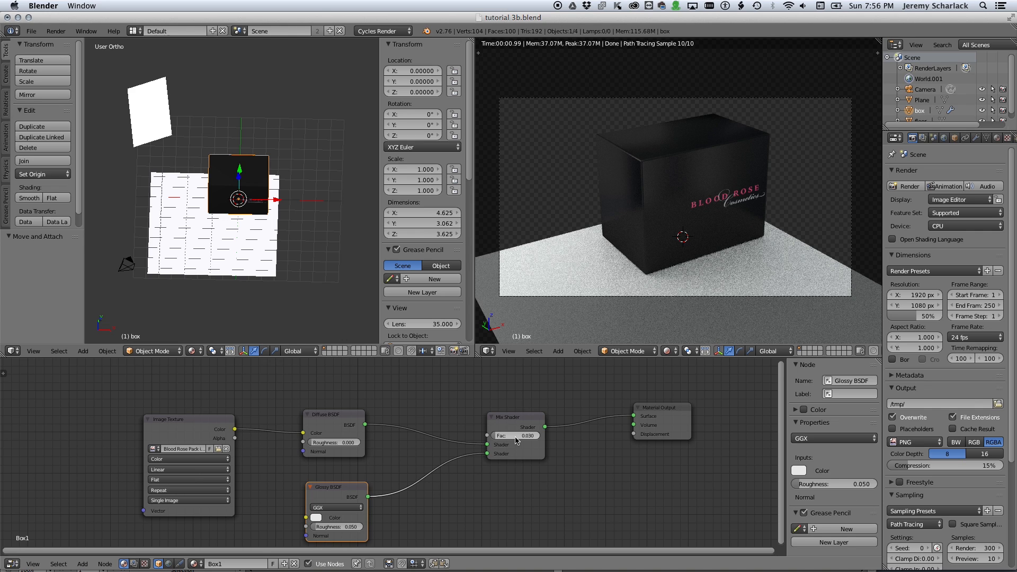
click(334, 527)
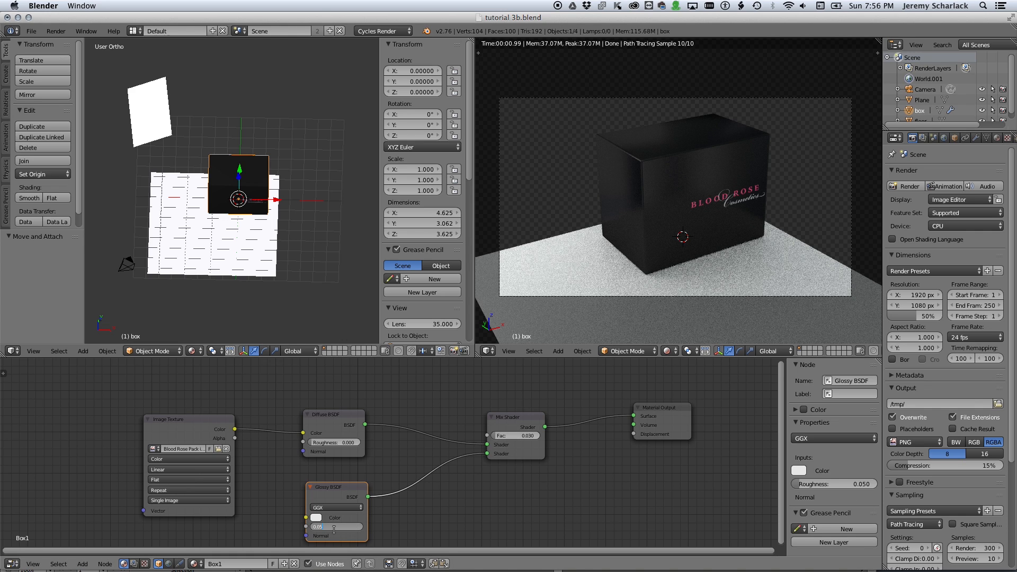
text(.1)
key(Return)
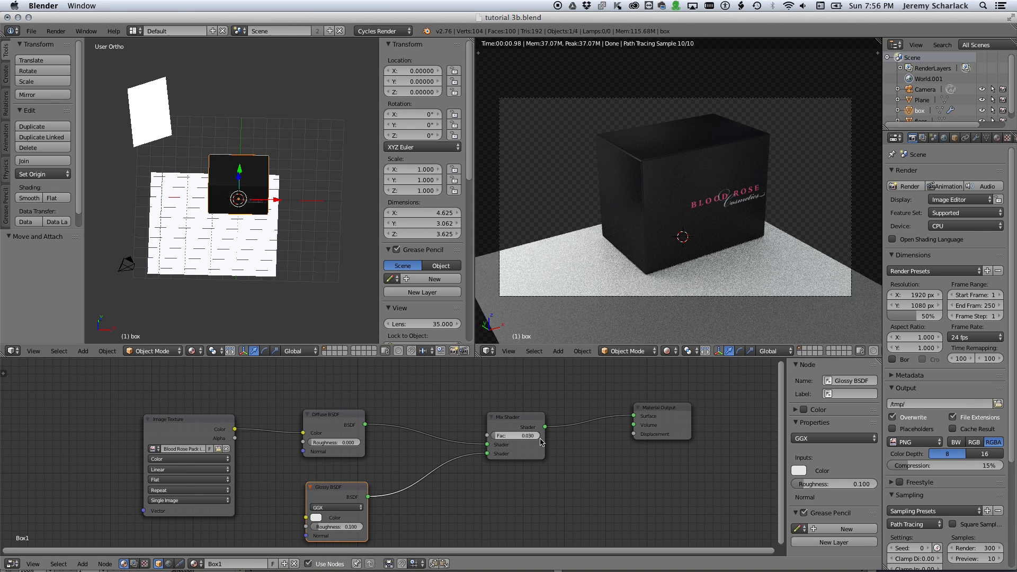
Try a Mix Shader factor of 0.01, and settle on 0.02.
drag(495, 424, 500, 441)
click(516, 451)
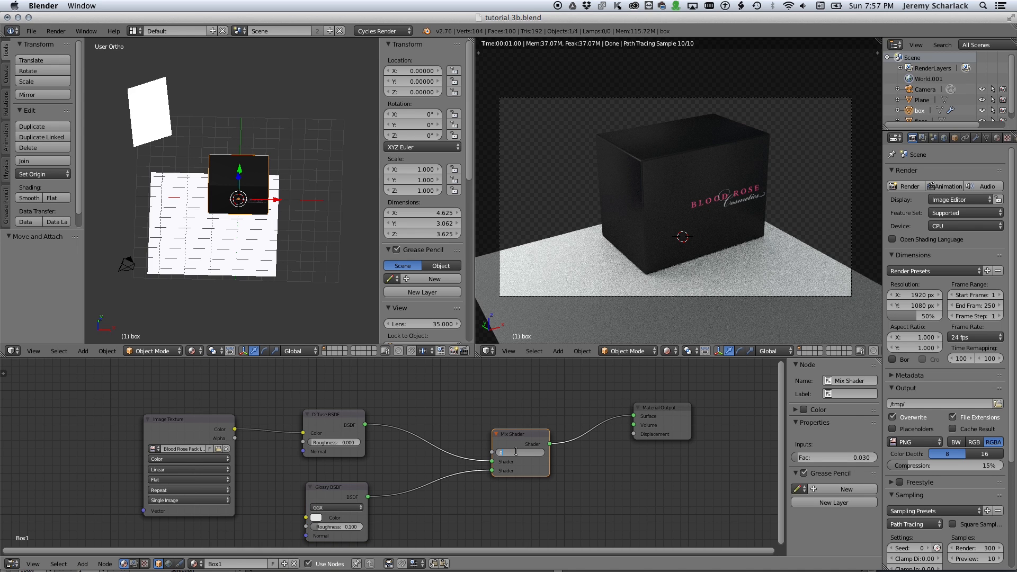
key(Return)
click(516, 451)
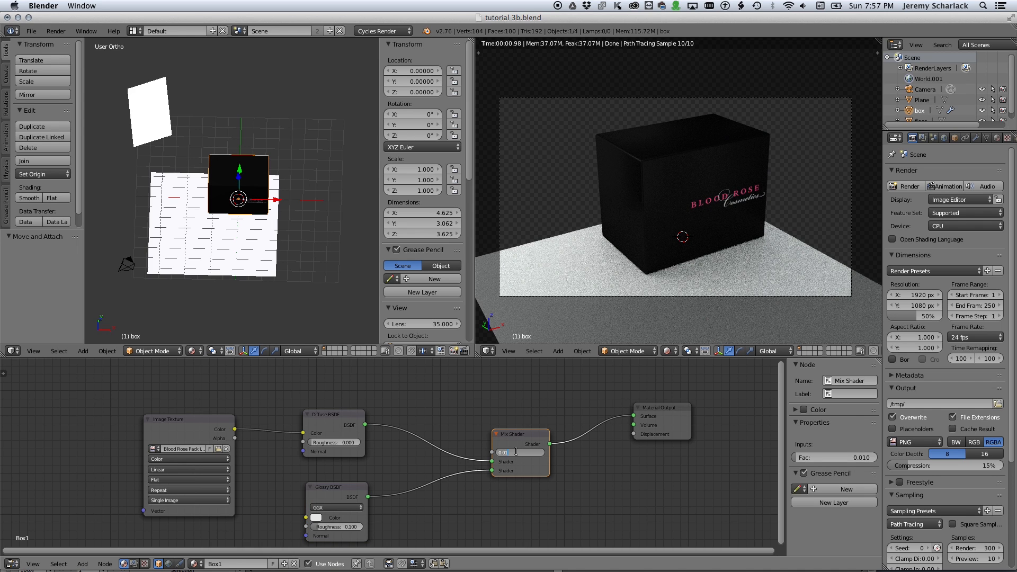
key(Return)
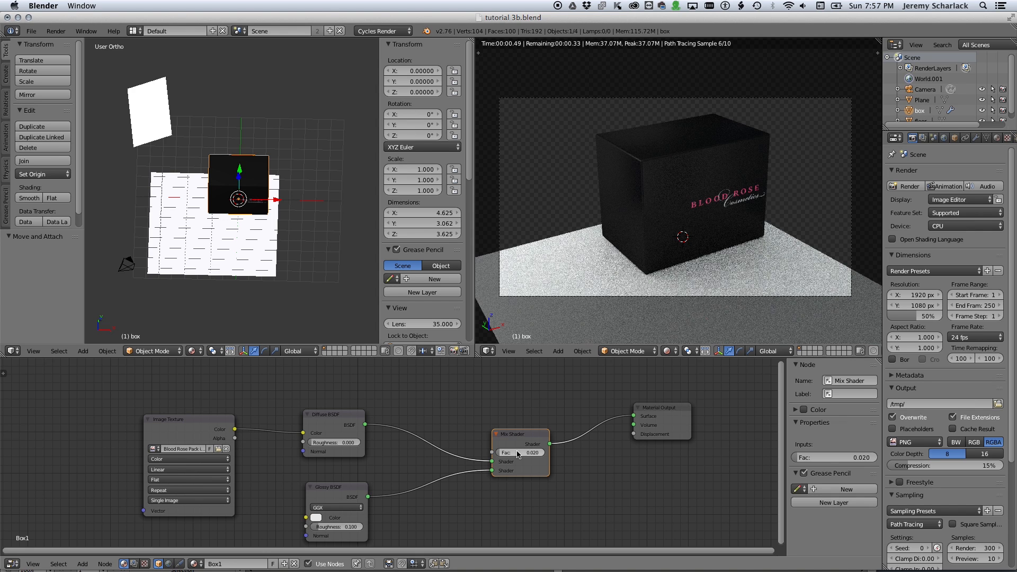
Rearrange the nodes and duplicate the Diffuse BSDF, Glossy BSDF and Mix Shader together, placing the copies above the originals.
drag(520, 435, 450, 438)
drag(657, 410, 696, 399)
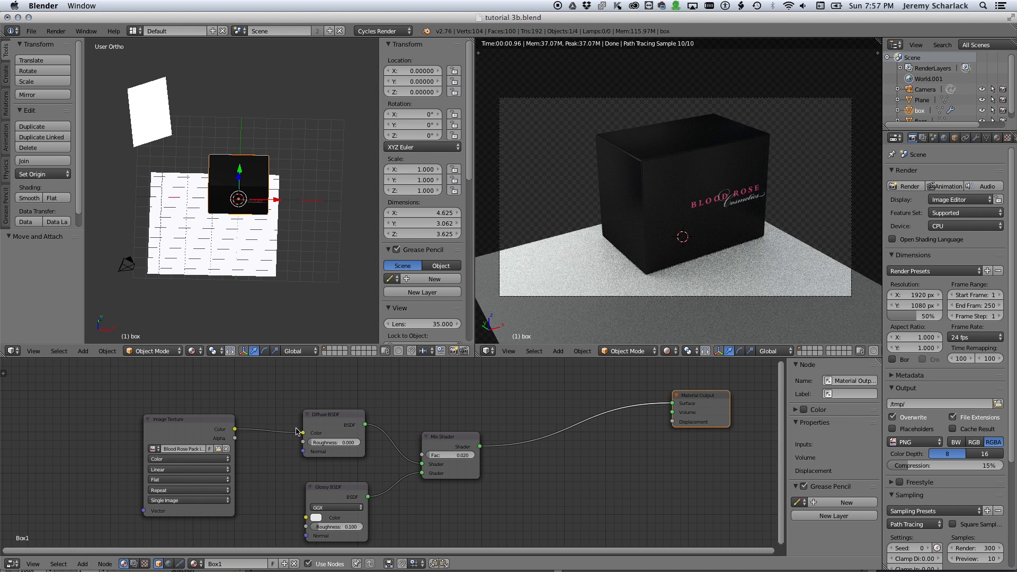
scroll(448, 443, down, 2)
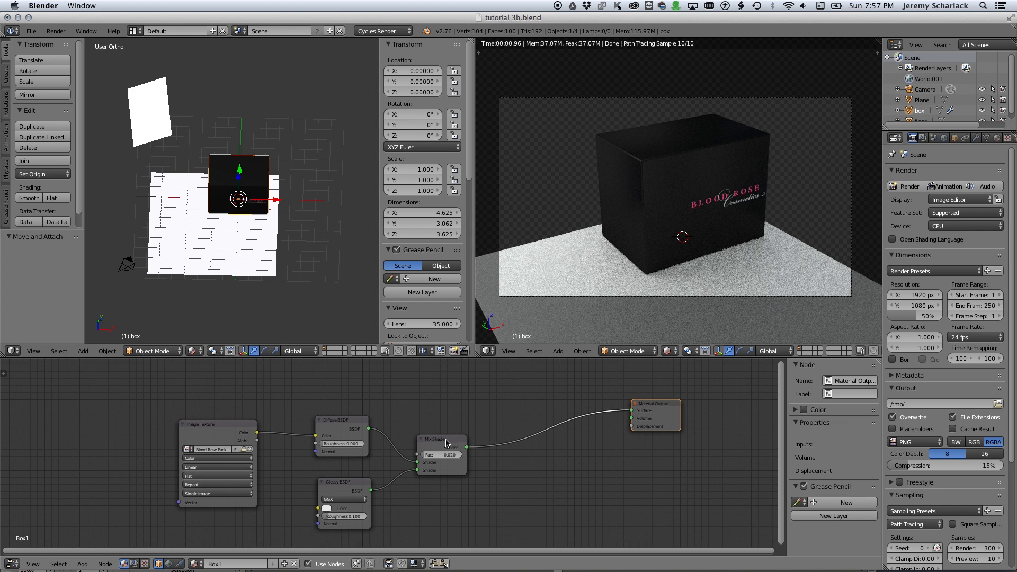
click(250, 438)
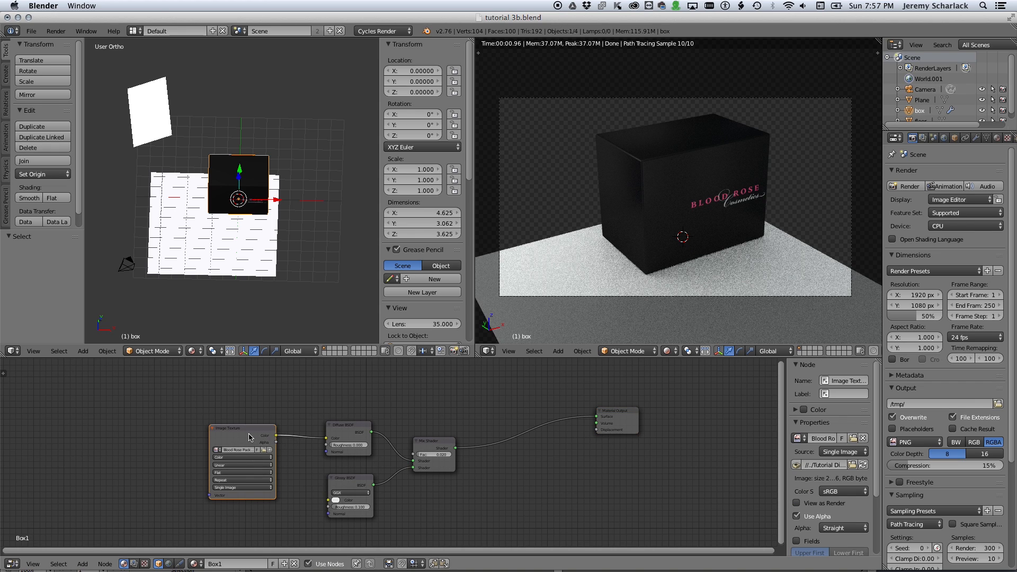
click(357, 433)
shift+click(369, 487)
shift+click(431, 440)
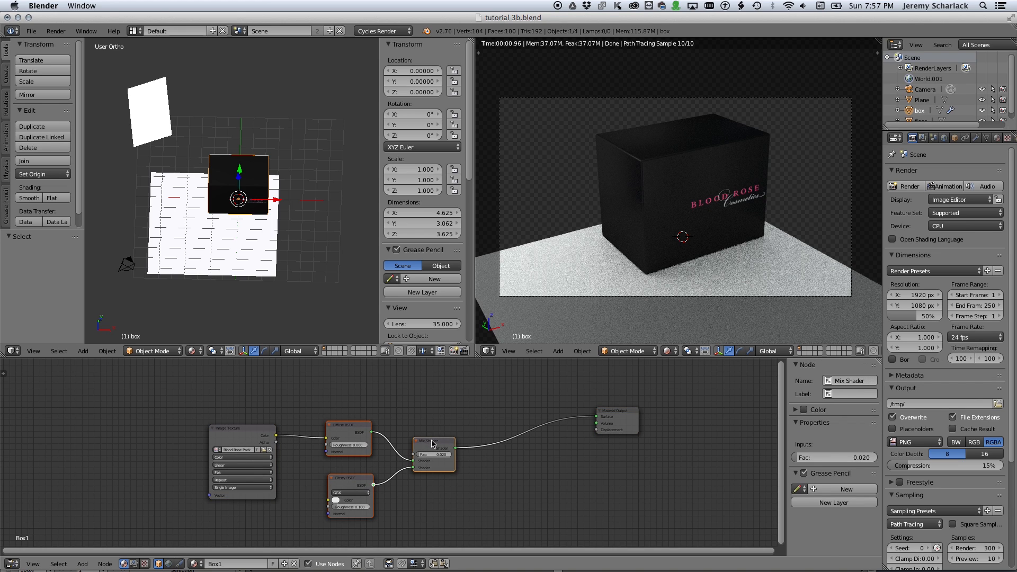
scroll(437, 441, down, 2)
scroll(437, 442, up, 2)
middle_drag(437, 442, 427, 489)
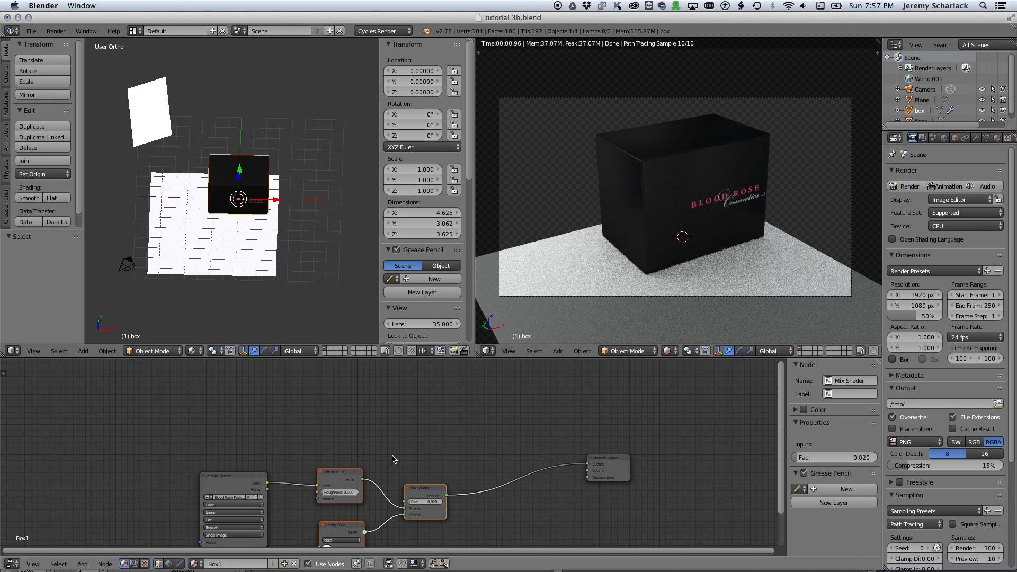
key(shift+d)
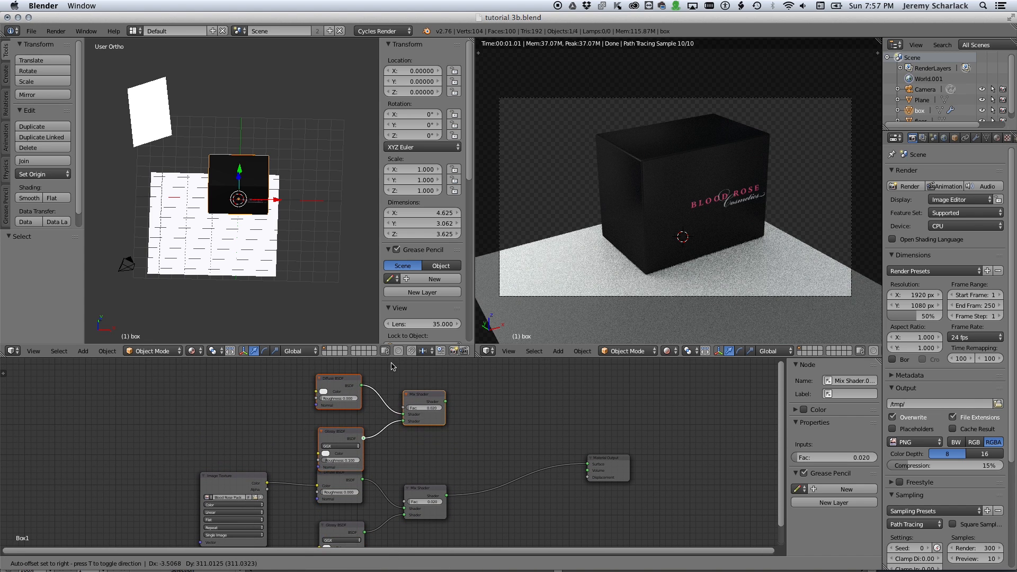
click(394, 355)
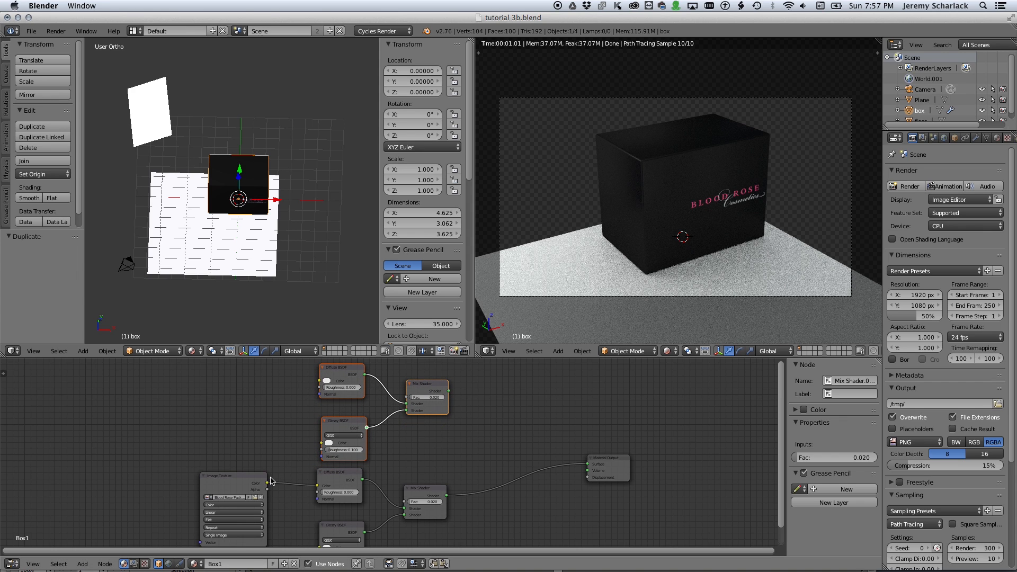
Link the ink texture's Color to the upper Diffuse BSDF and the upper Mix Shader to the Material Output's Surface.
drag(269, 482, 320, 381)
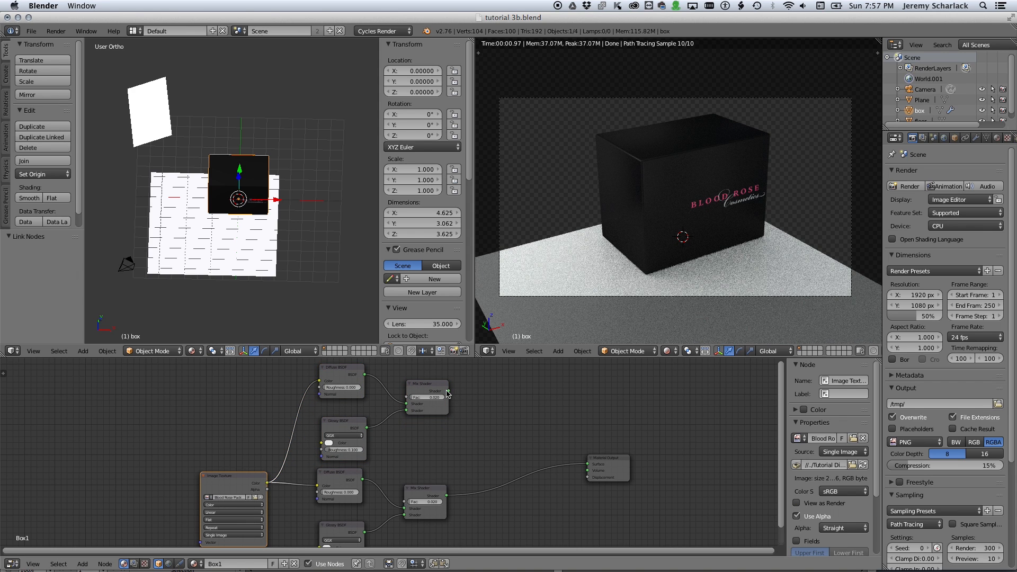
drag(448, 392, 587, 466)
Set the upper Mix Shader factor and Glossy roughness to 0.05, comparing both shader groups by alternately linking them to the Material Output's Surface.
click(421, 397)
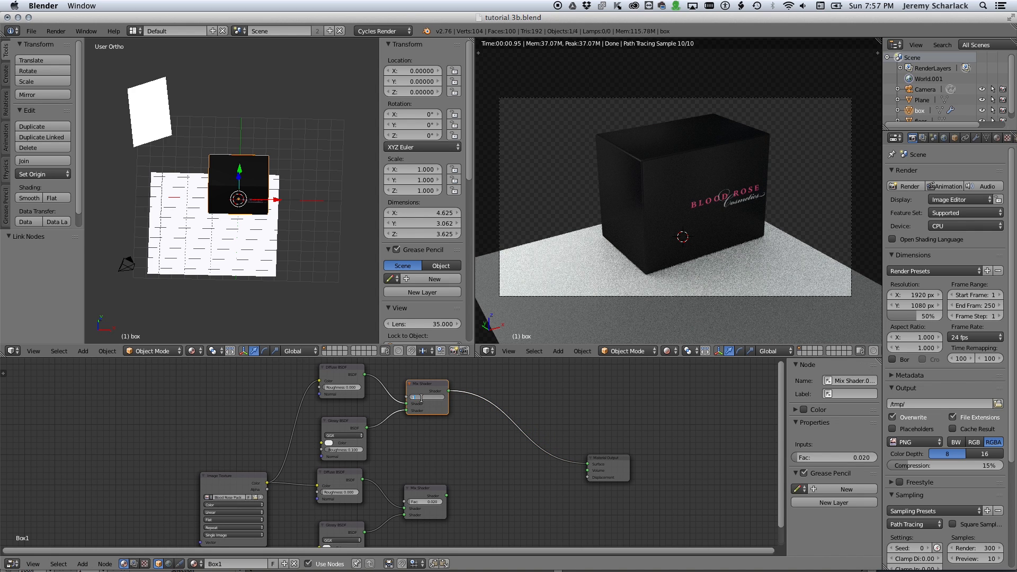
text(.1)
key(Return)
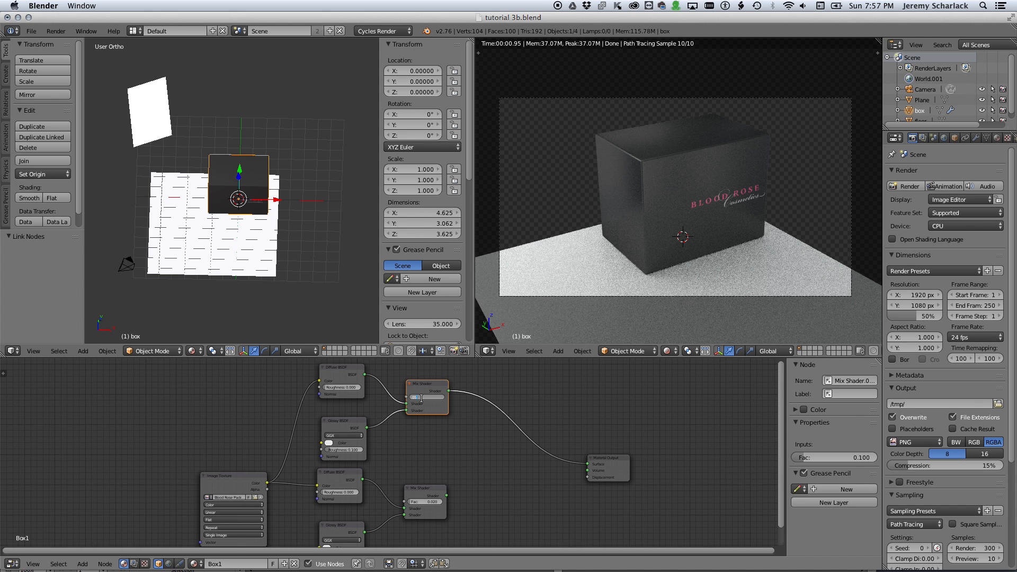
key(Return)
click(353, 450)
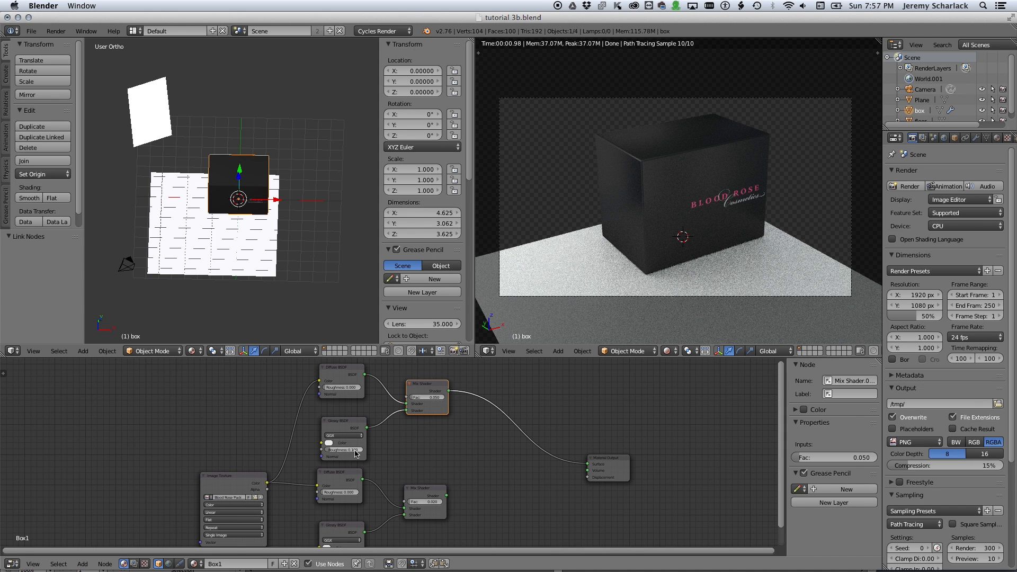
text(.05)
key(Return)
drag(446, 495, 585, 464)
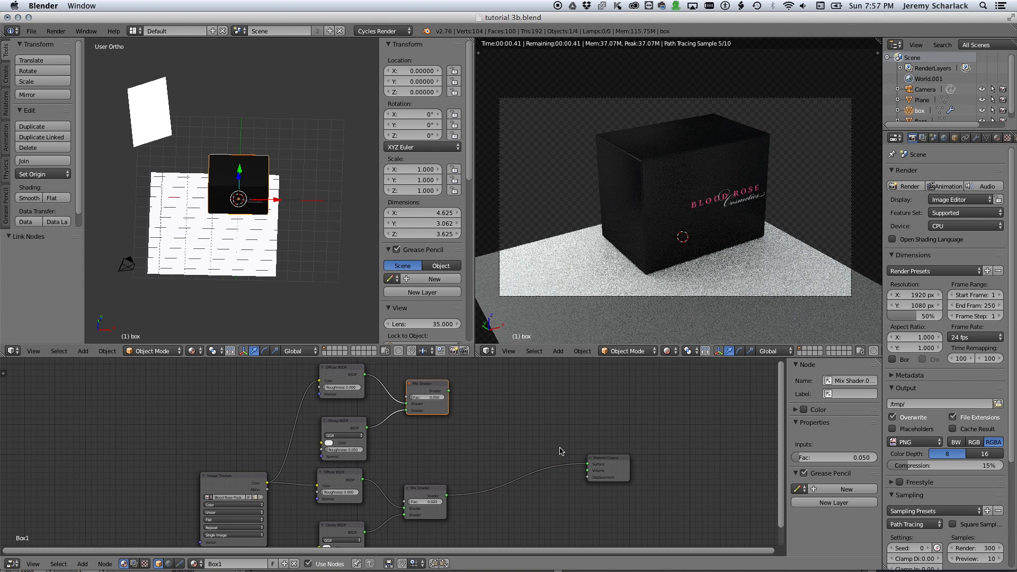
drag(449, 390, 586, 462)
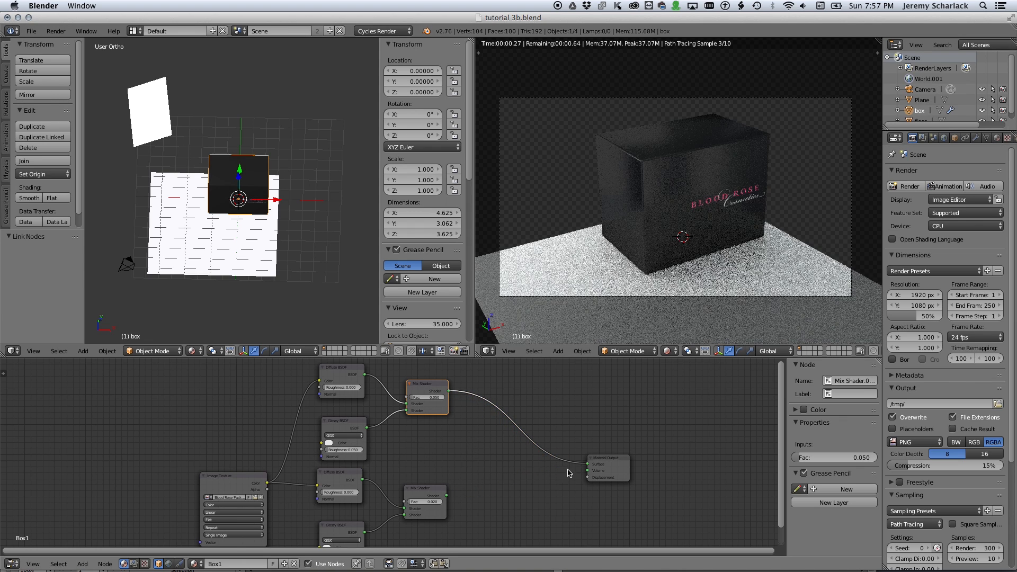
Move the ink Image Texture node up and widen it, and add a new Image Texture node below it.
drag(245, 482, 248, 380)
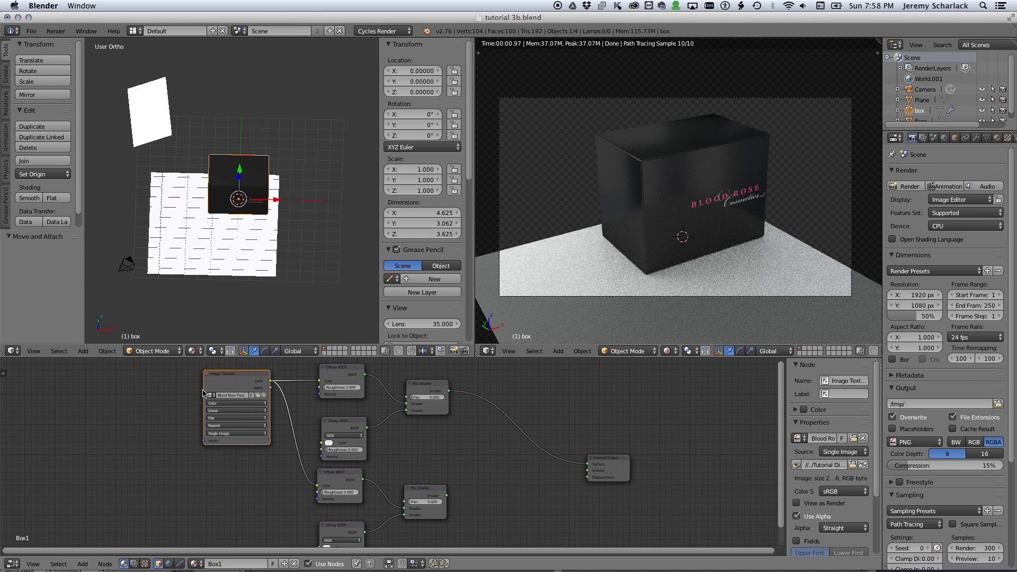
drag(204, 391, 197, 392)
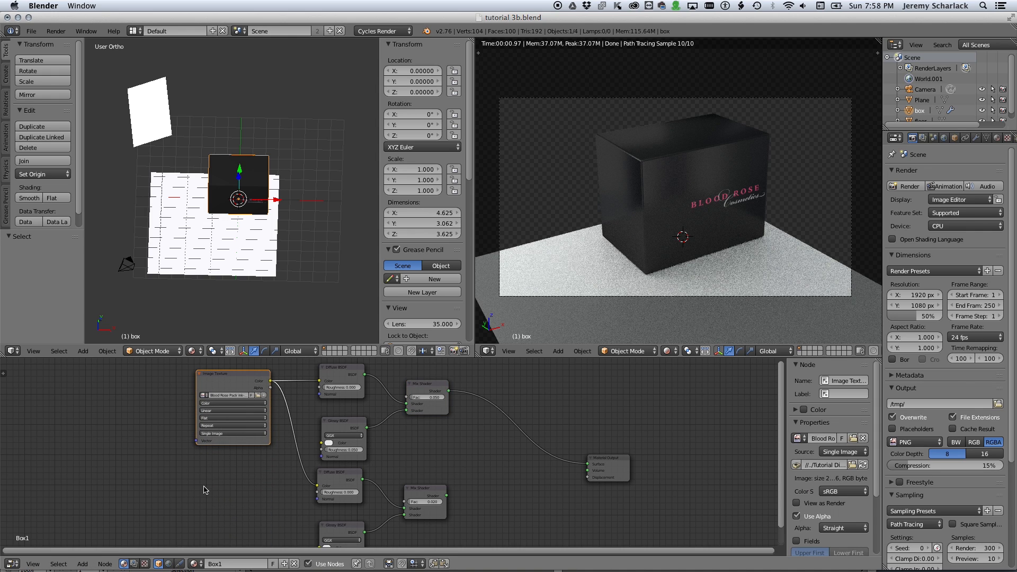
key(shift+a)
mouse_move(204, 493)
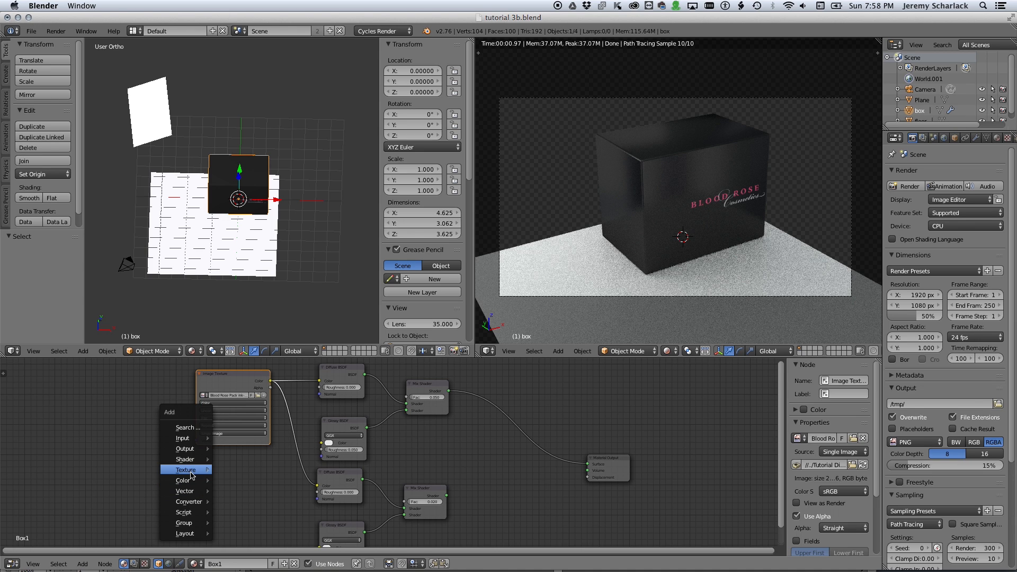
mouse_move(204, 470)
click(255, 345)
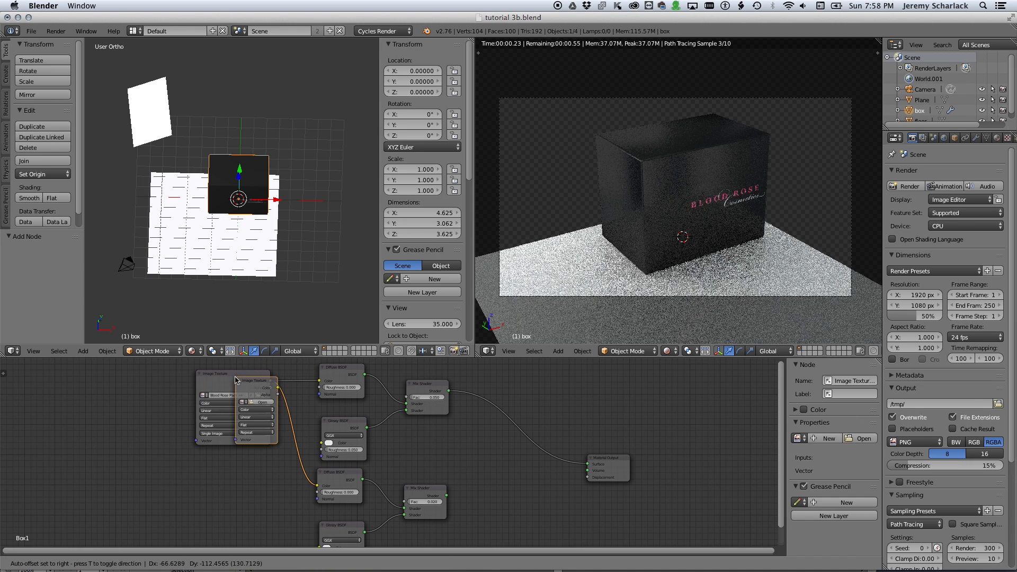
click(247, 480)
Maximize the node editor, widen the new Image Texture node and load Blood Rose varnish-01.png into it.
key(shift+space)
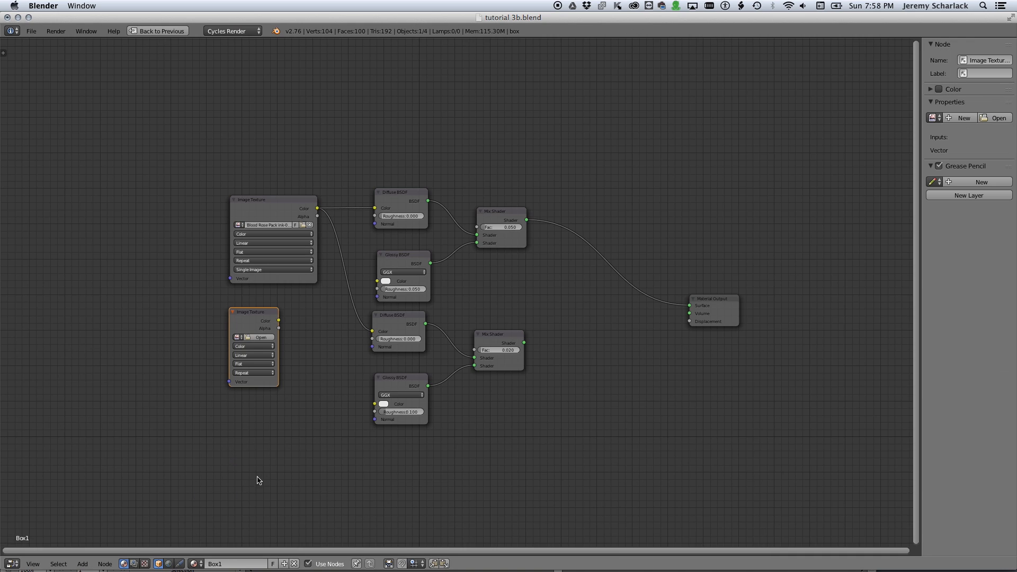
scroll(256, 479, up, 4)
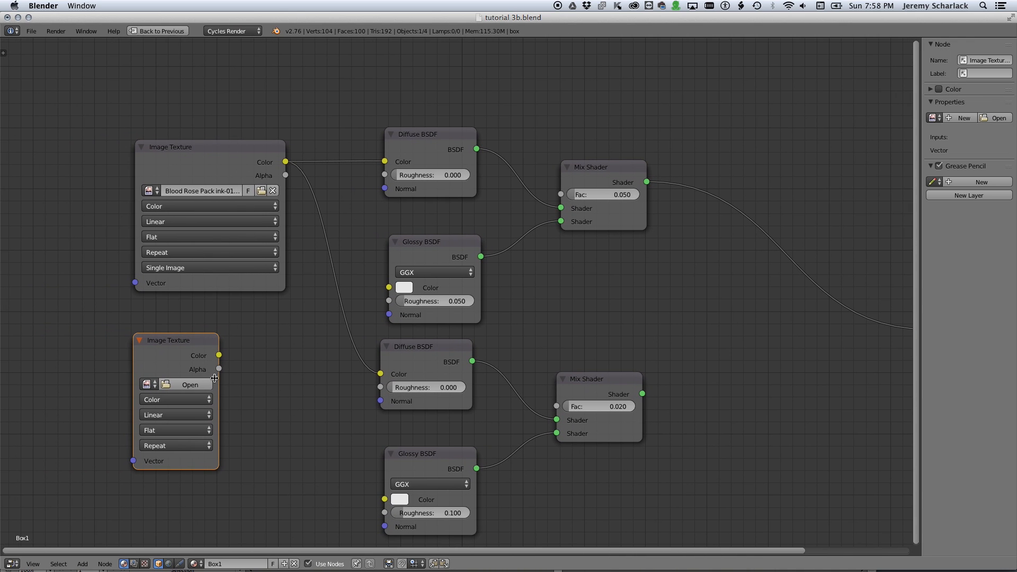
drag(220, 388, 284, 385)
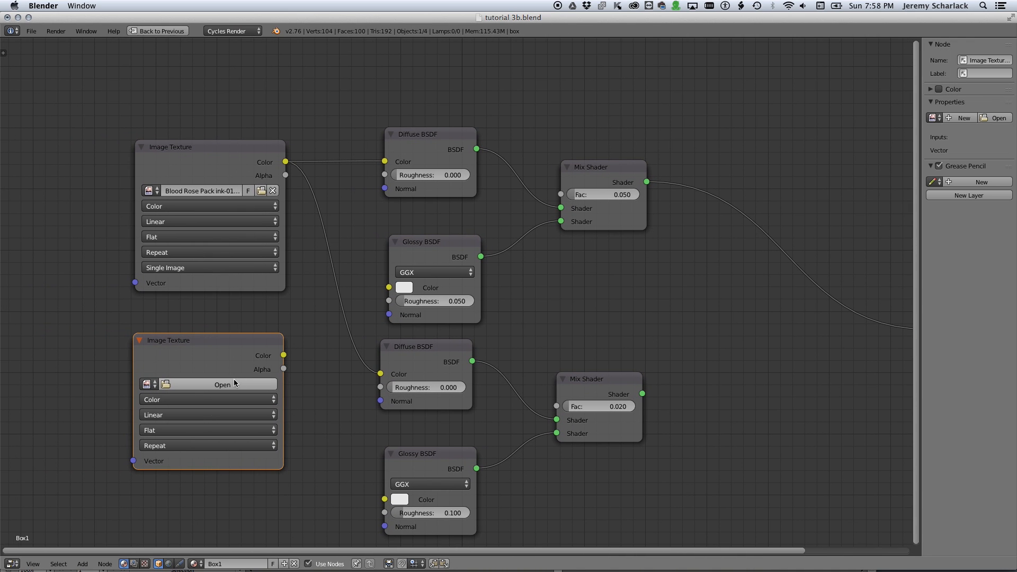
click(236, 384)
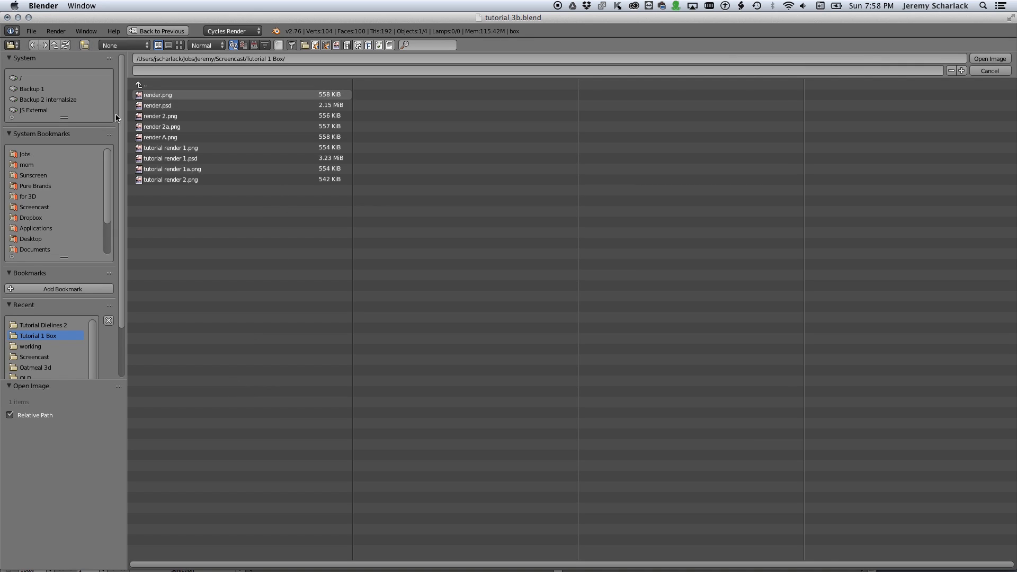
click(67, 325)
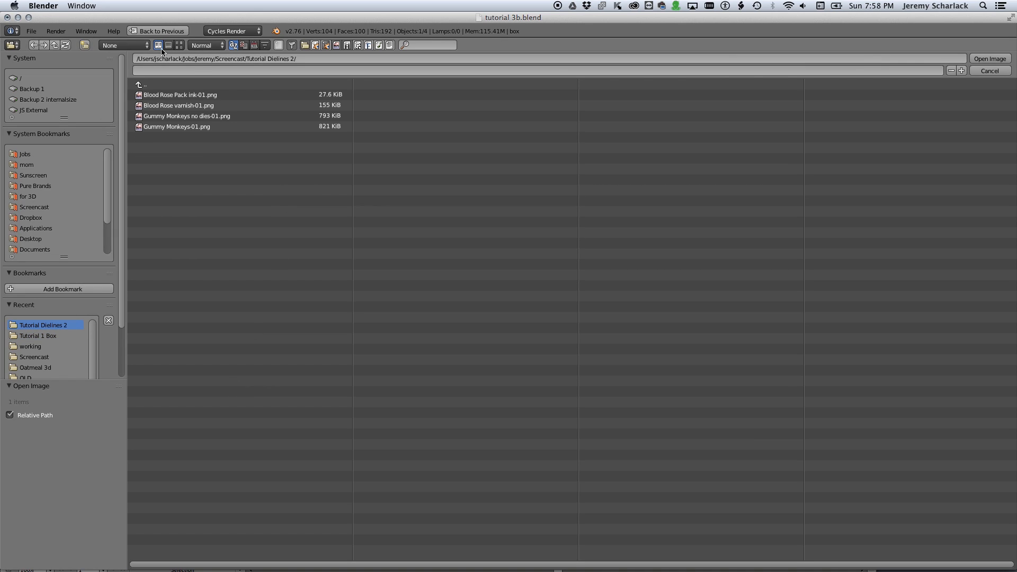
double_click(207, 106)
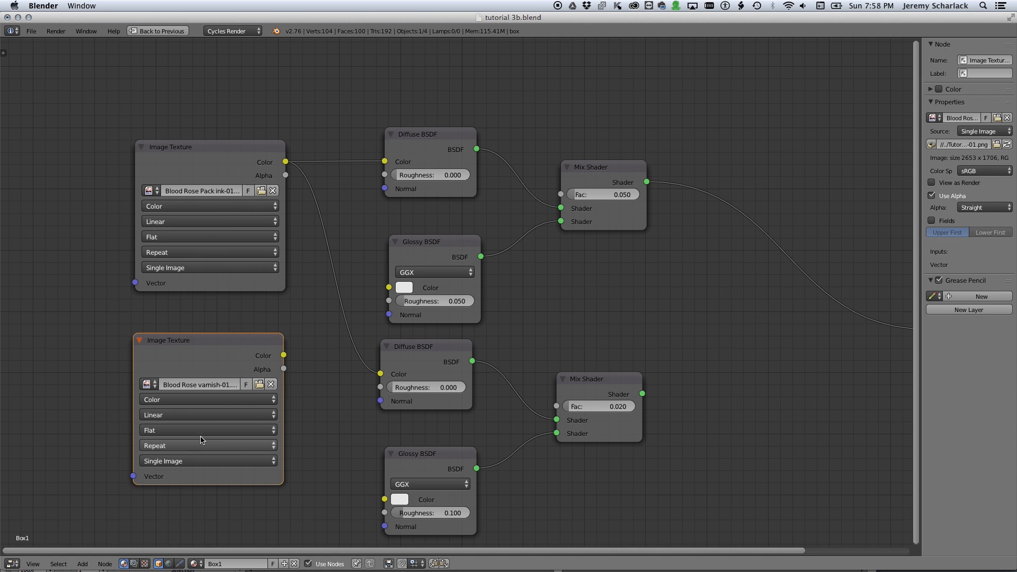
Insert a Mix Shader before the Material Output, linking the lower Mix Shader to its second Shader input and the varnish texture's Alpha to its Fac.
drag(246, 342, 266, 362)
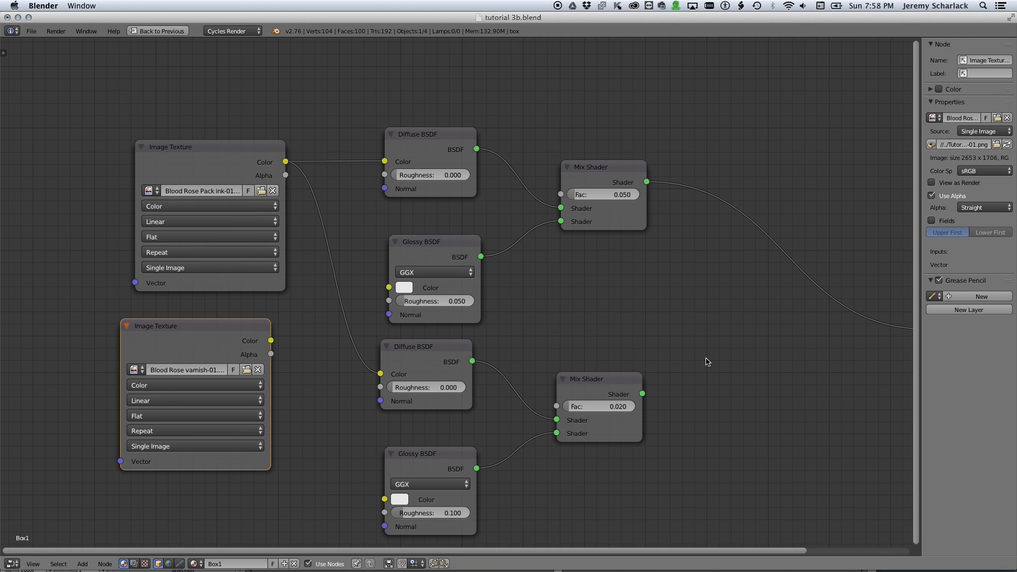
scroll(707, 358, down, 3)
key(shift+a)
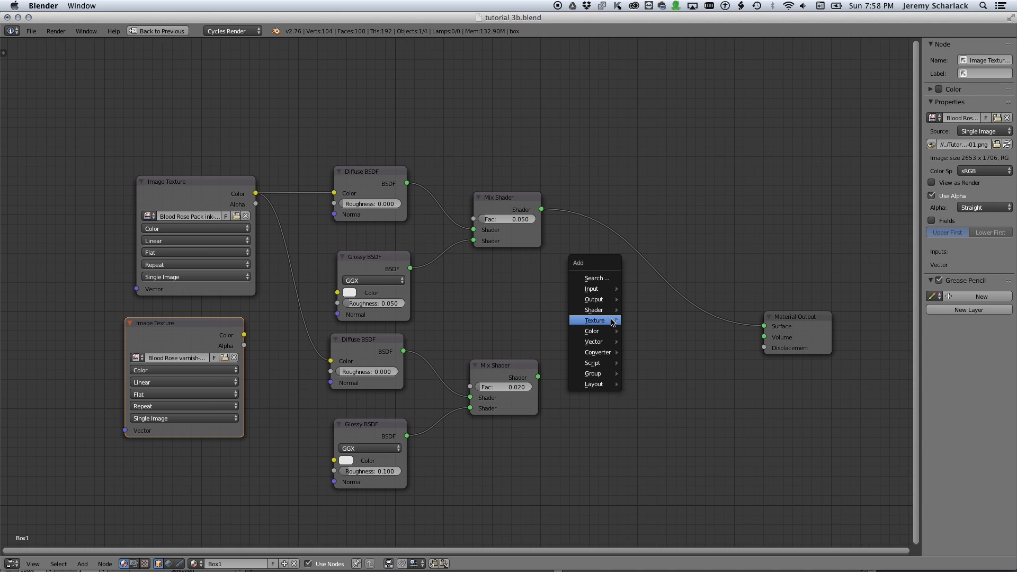
mouse_move(609, 320)
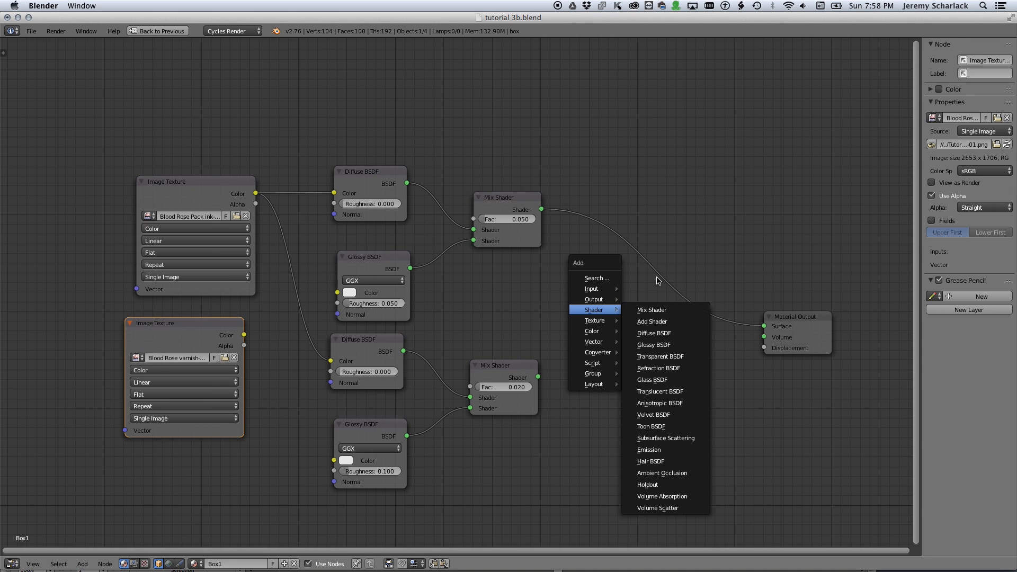
click(653, 309)
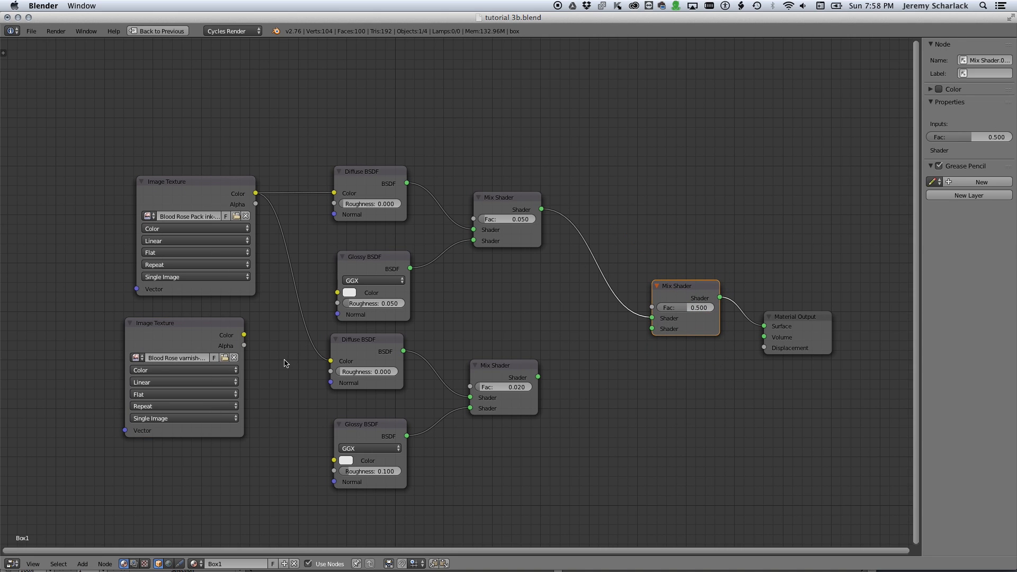
drag(538, 377, 652, 329)
drag(244, 345, 652, 307)
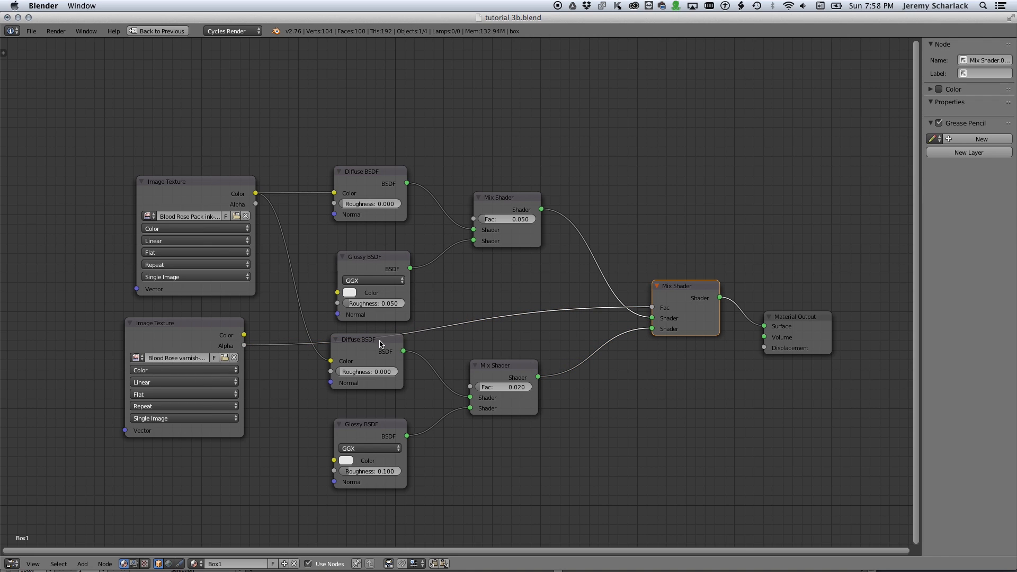
Set the varnish texture's color space to Non-Color Data and swap the two Shader inputs of the final Mix Shader, with the node editor restored from full screen.
click(191, 371)
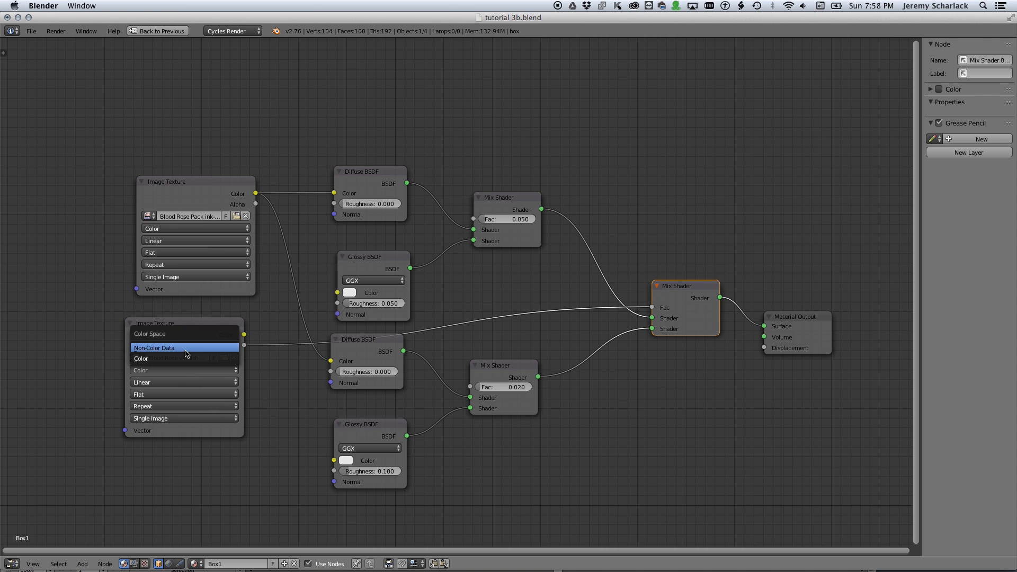
click(186, 348)
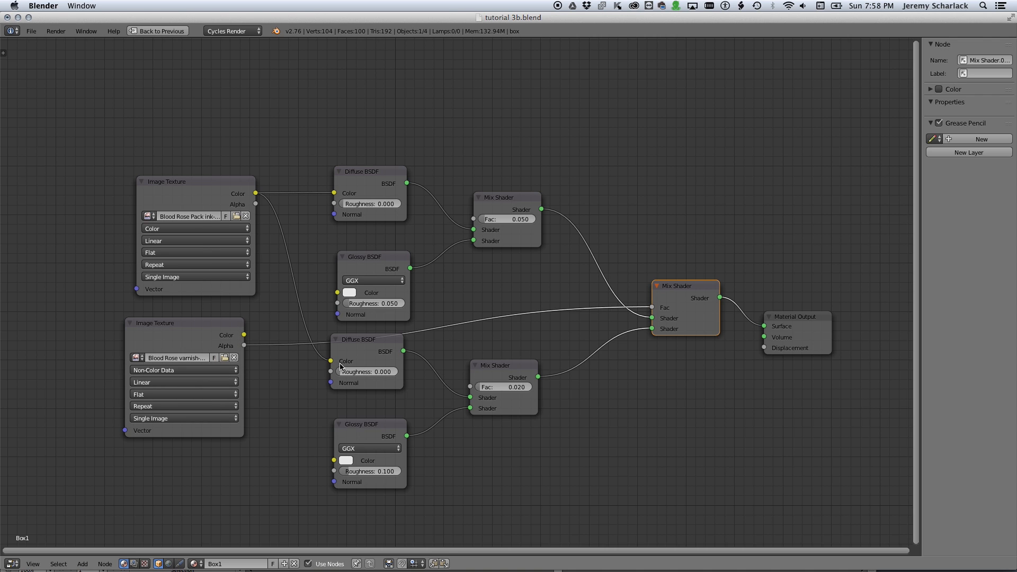
key(ctrl+Up)
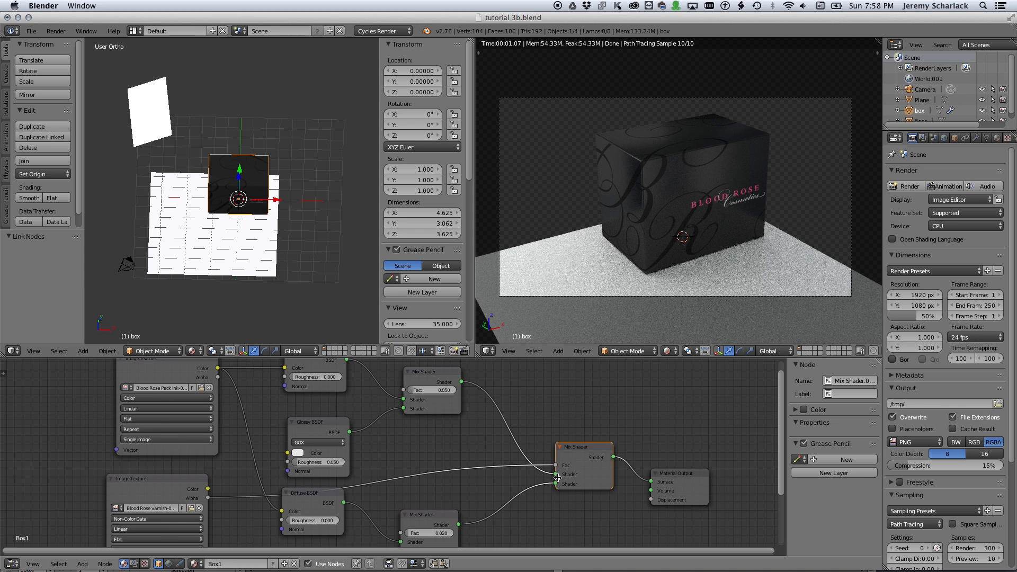
drag(556, 474, 555, 484)
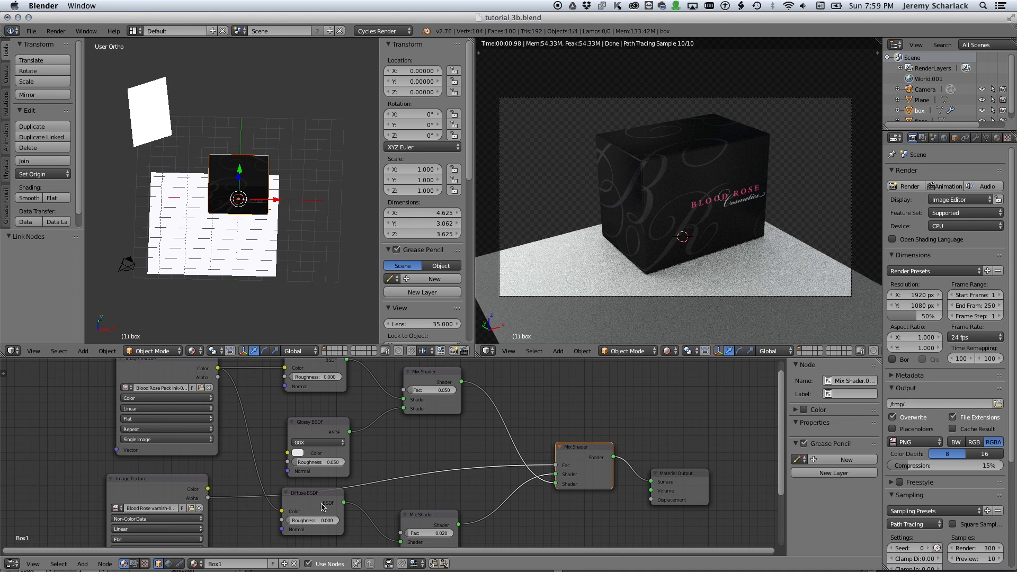
Display the World nodes and set the environment Mapping rotation to about -5.1° on Y and -4.1° on Z.
click(168, 564)
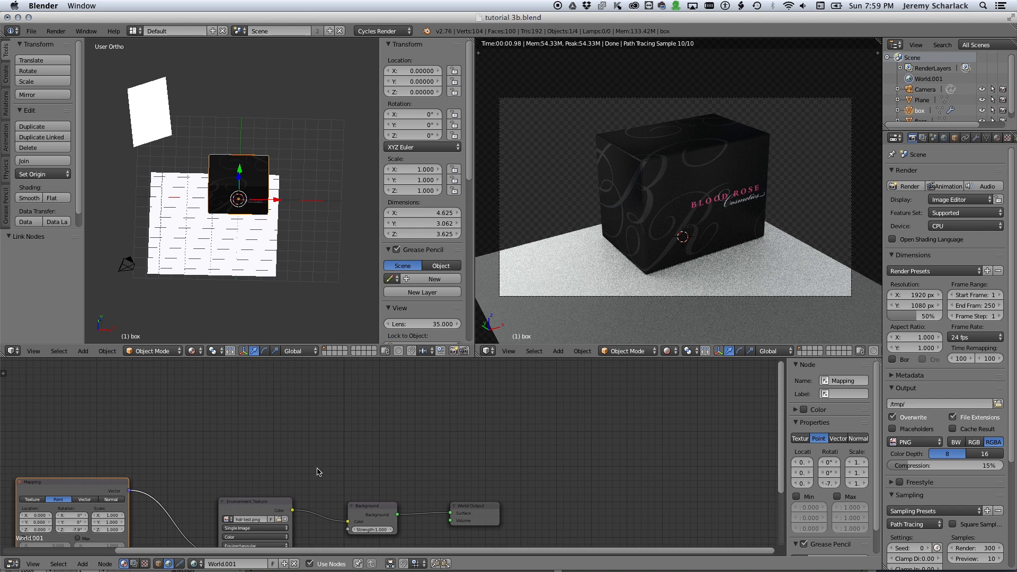
key(Home)
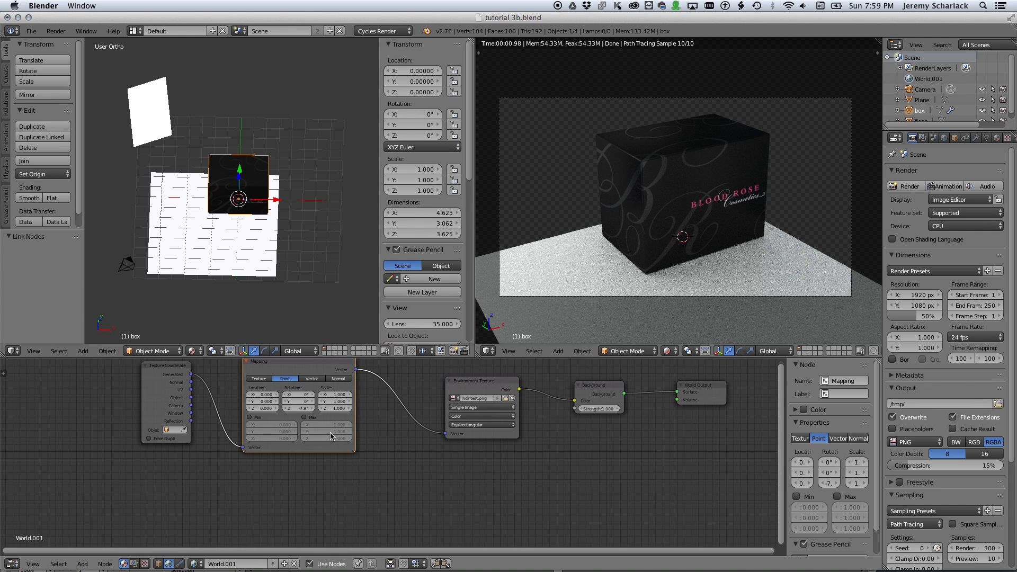
drag(300, 409, 307, 409)
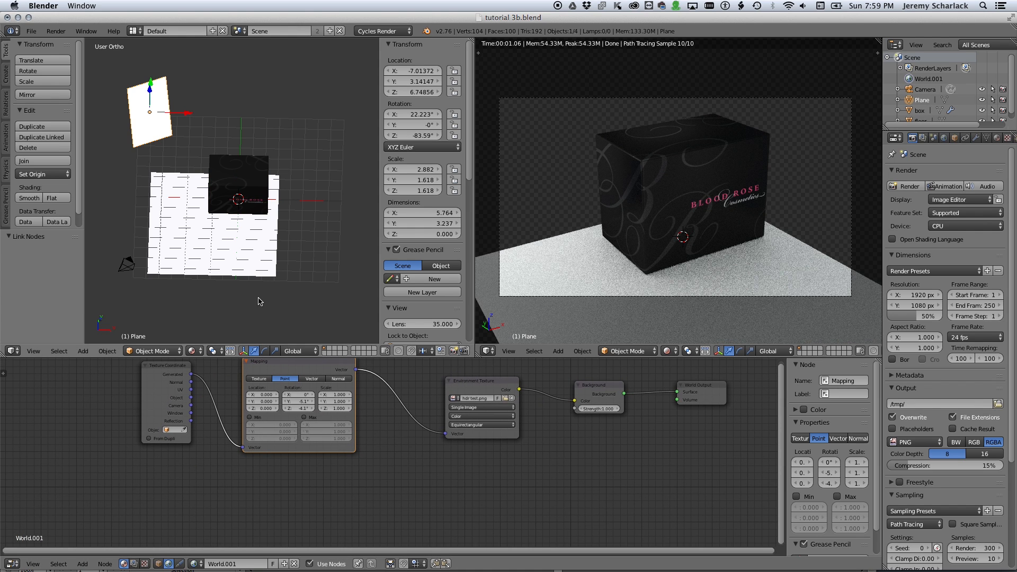
Set the pivot point to 3D Cursor and try rotating the light plane around the global Z axis.
click(213, 350)
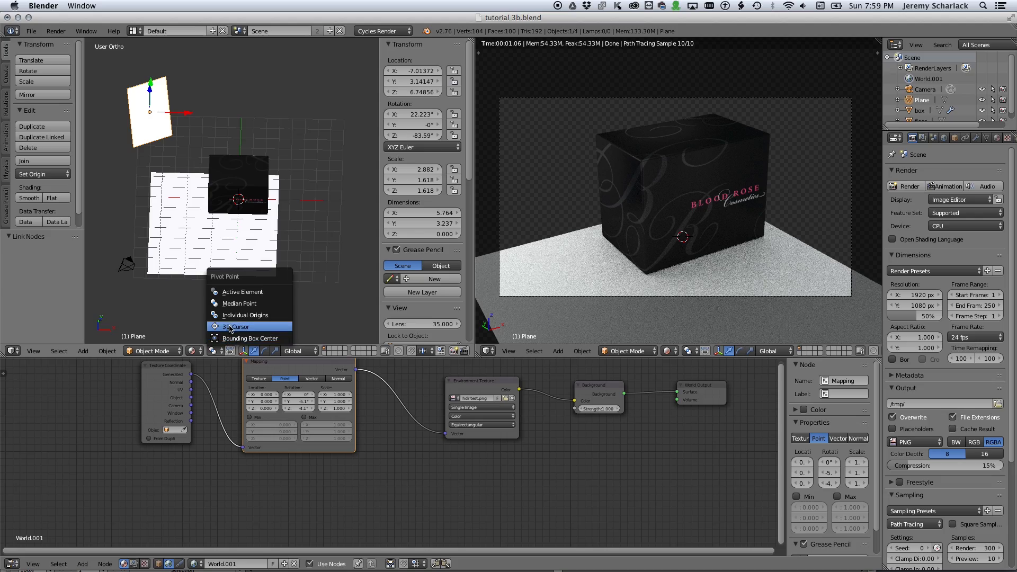
click(239, 293)
key(r)
key(z)
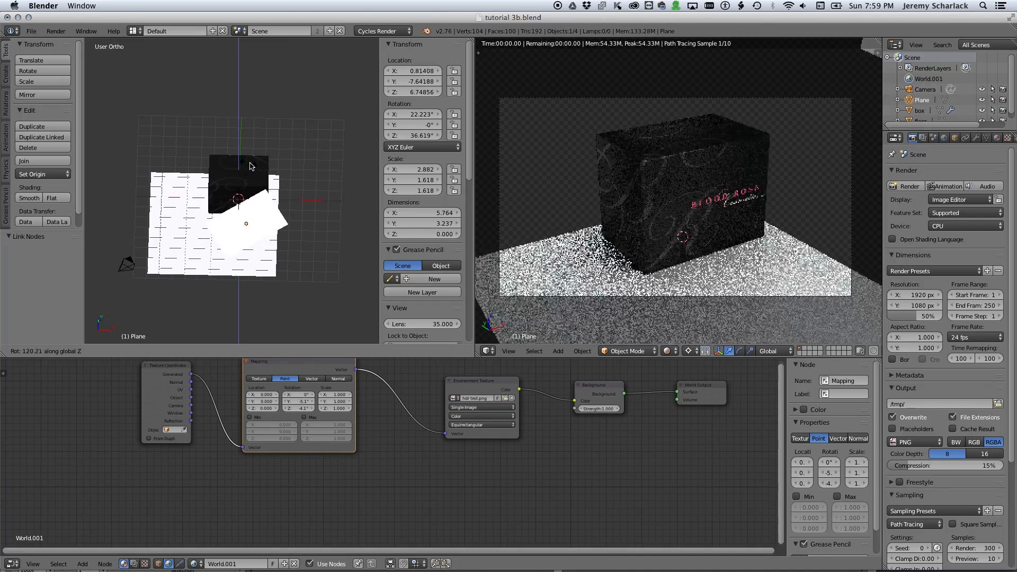
click(224, 241)
Rotate the camera about 71° around the 3D cursor on the global Z axis.
right_click(126, 264)
key(r)
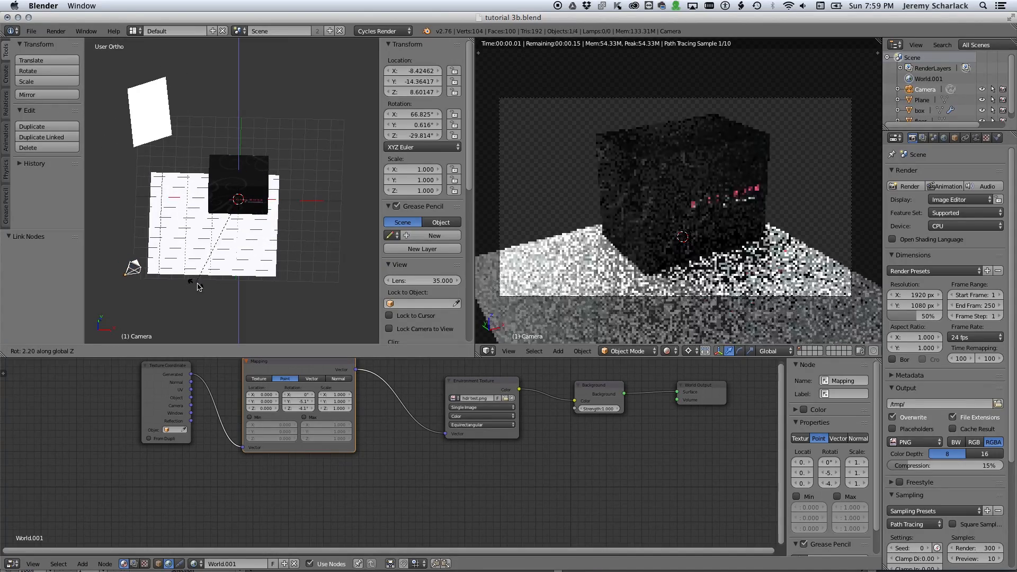
key(z)
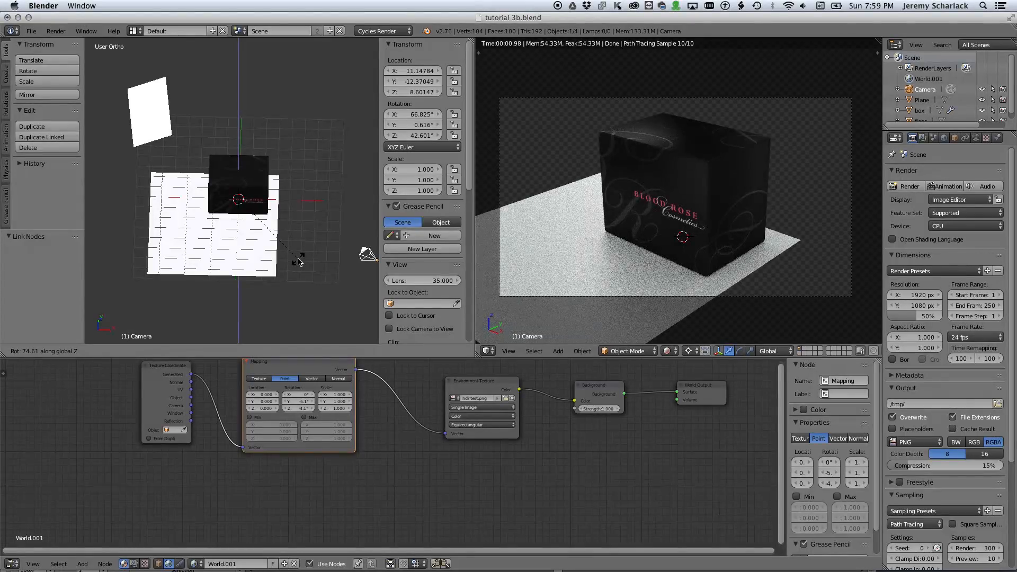
click(293, 262)
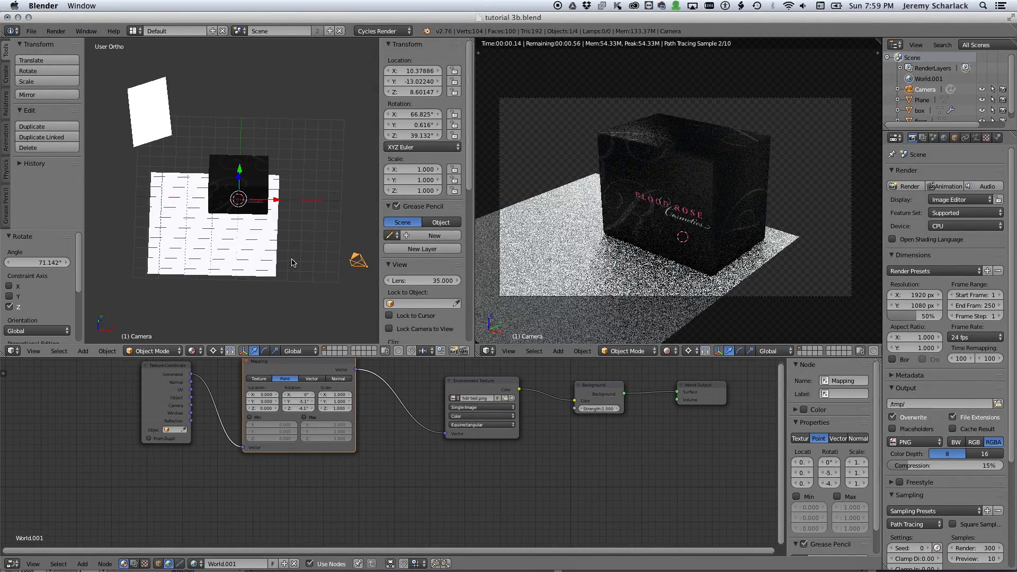
Rotate the light plane about -8.5° around the 3D cursor on the global Z axis.
right_click(163, 134)
key(r)
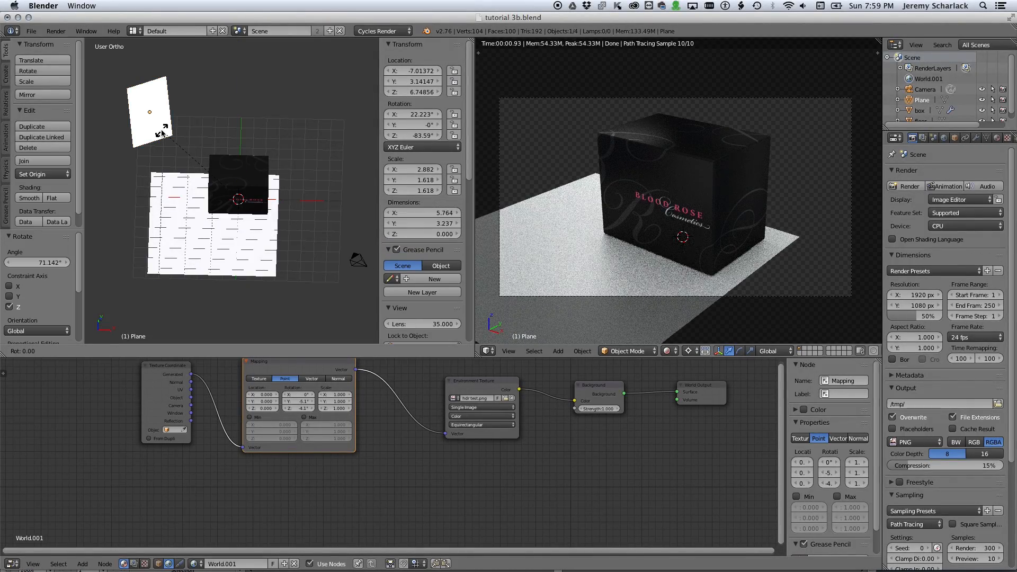
key(z)
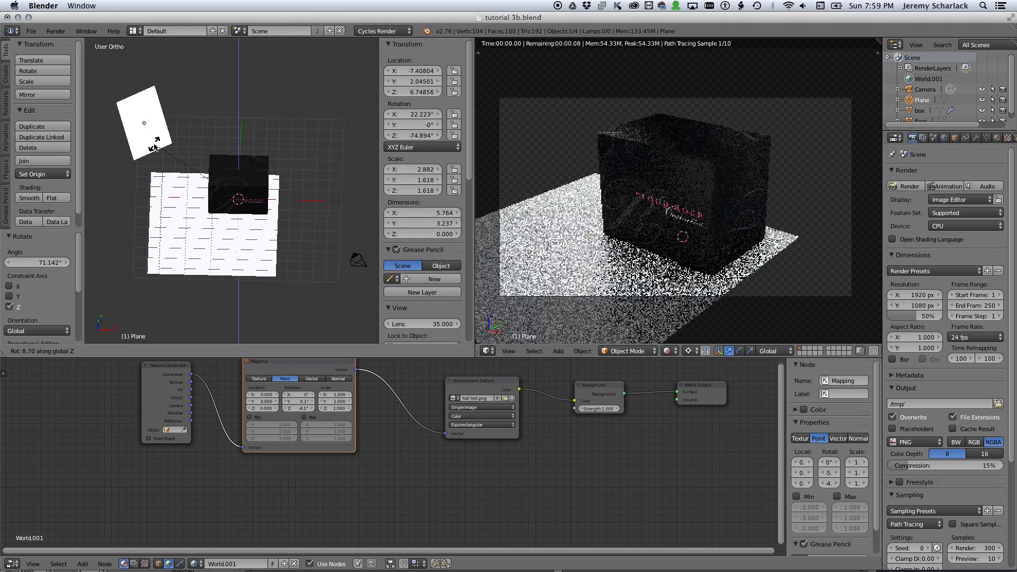
click(180, 132)
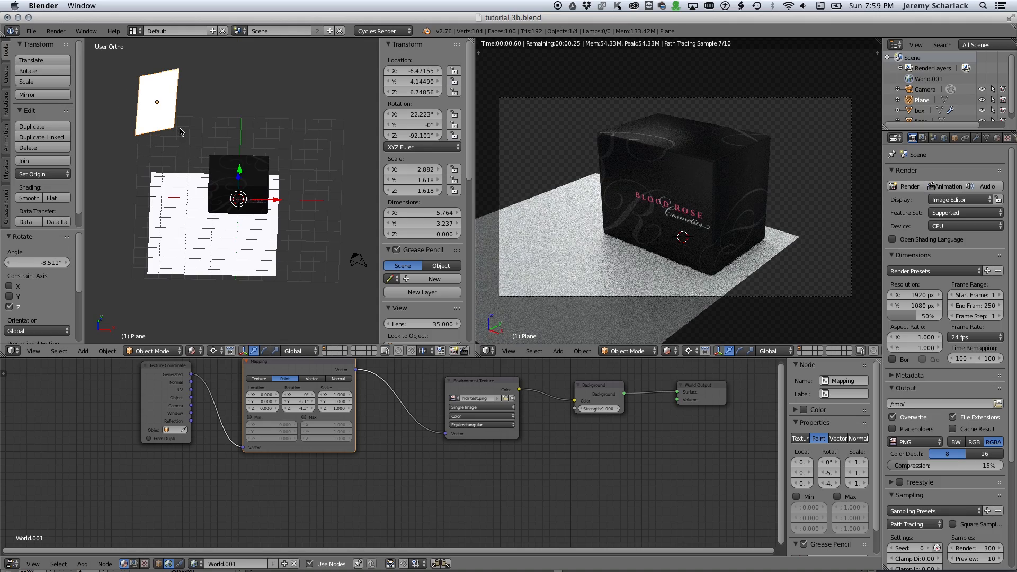
Set the pivot point to Median Point and scale the light plane up by about 1.44.
click(213, 351)
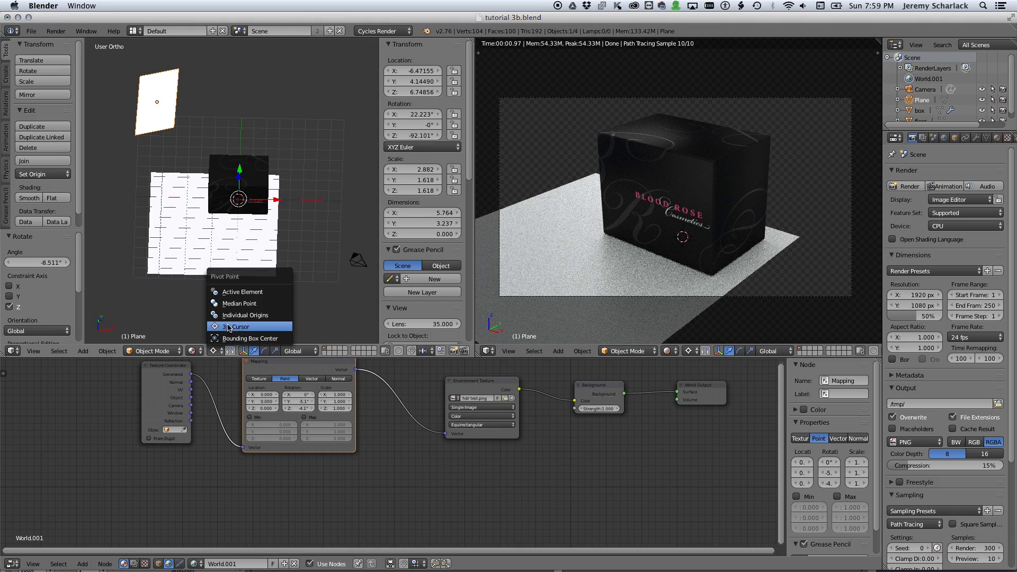
click(233, 303)
key(s)
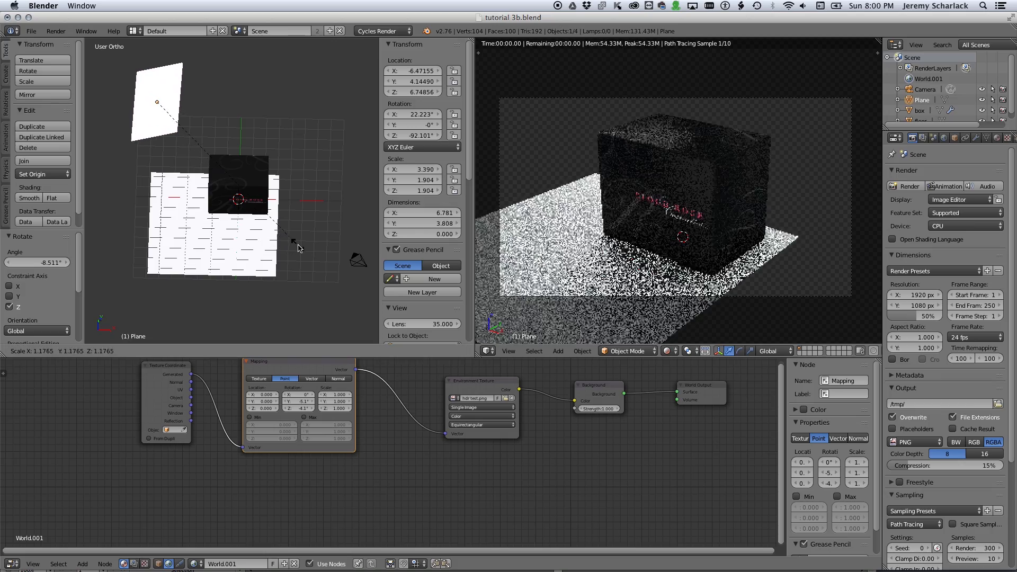
click(353, 256)
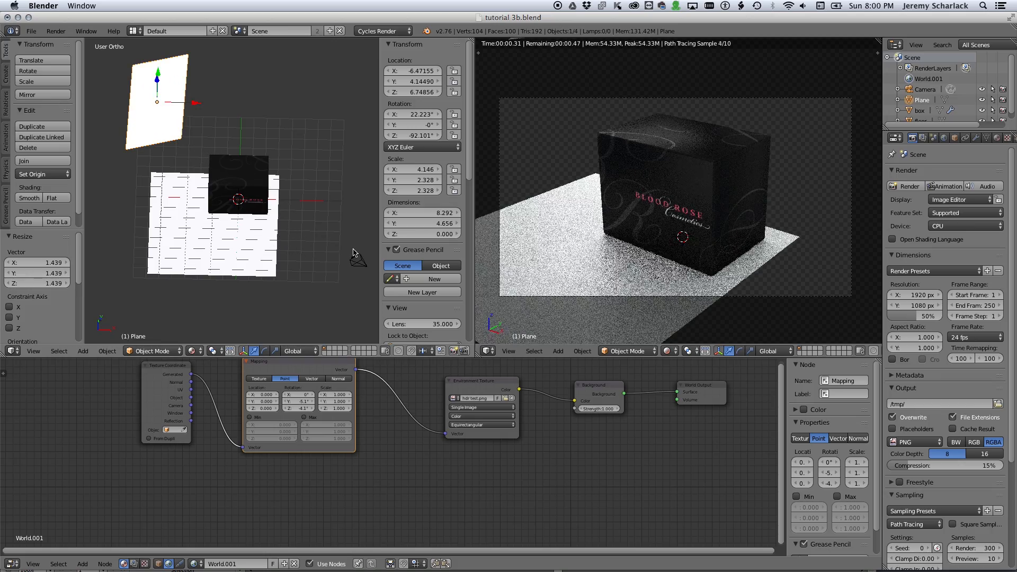
Rotate the light plane about -3.8° around its local X axis and about -18.9° around its local Y axis.
key(r)
key(x)
key(x)
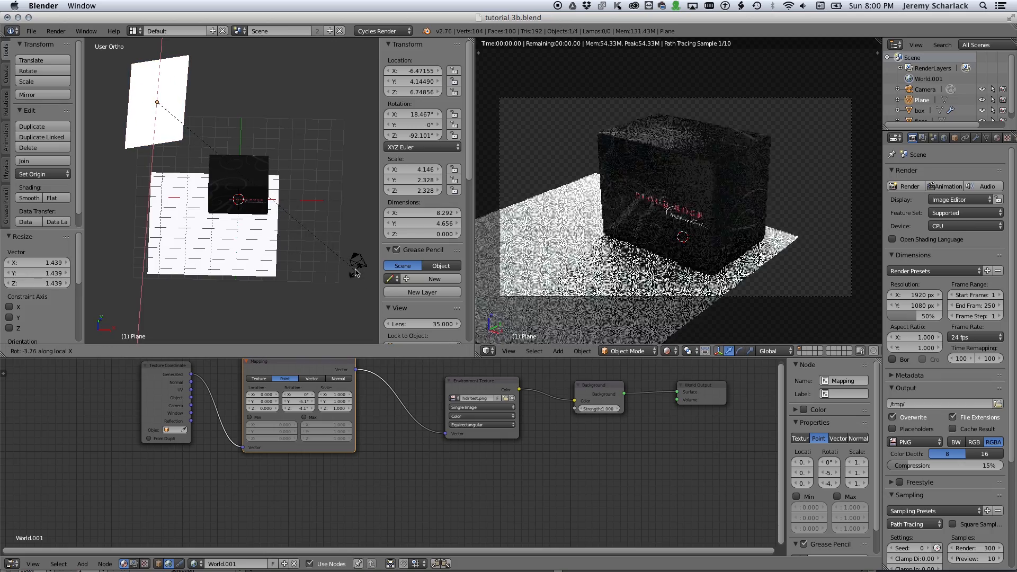
click(356, 267)
key(r)
key(y)
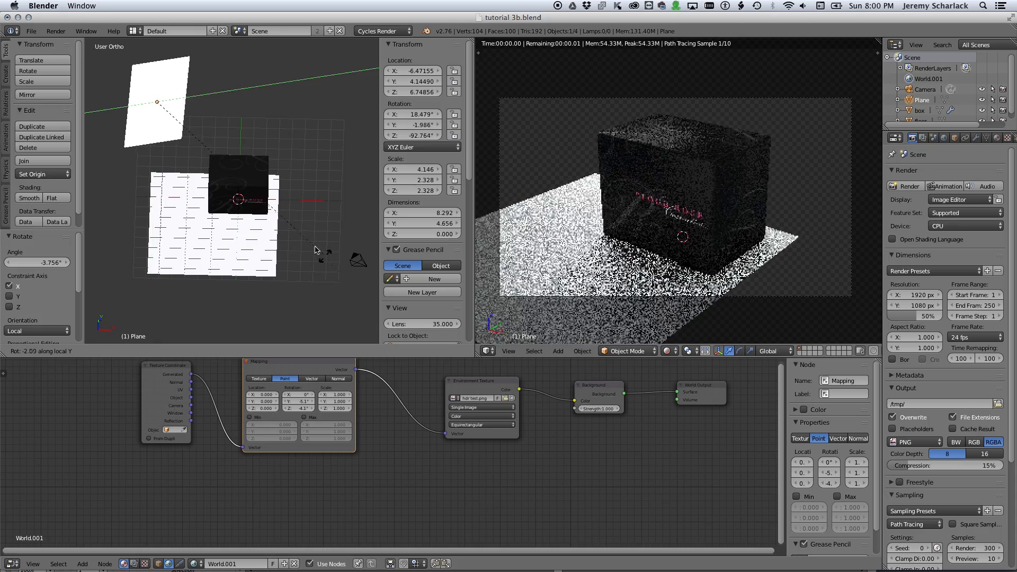
key(y)
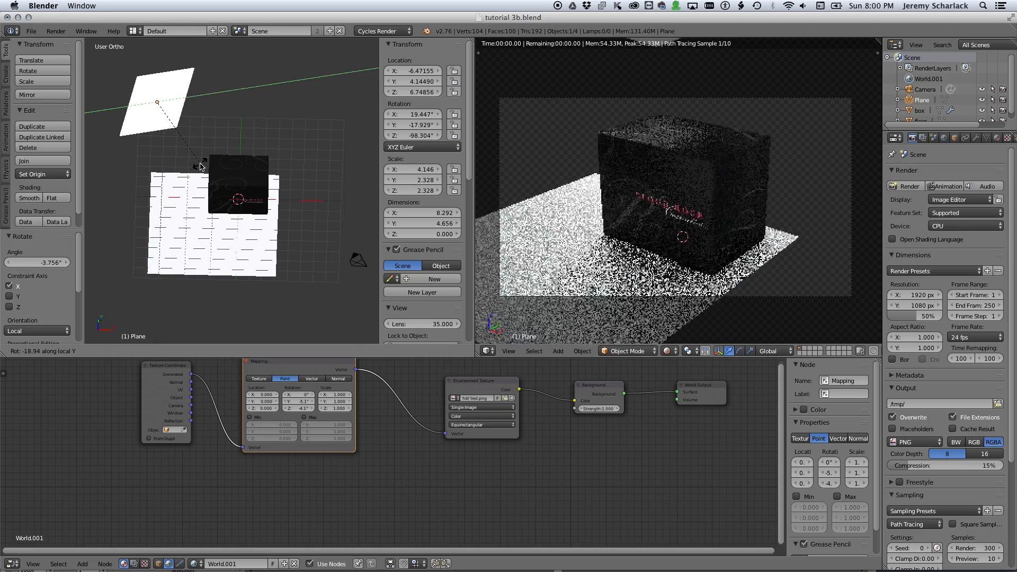
click(197, 160)
Scale the light plane by about 2.94 along global X, and scale it down uniformly by about 0.55.
key(s)
key(x)
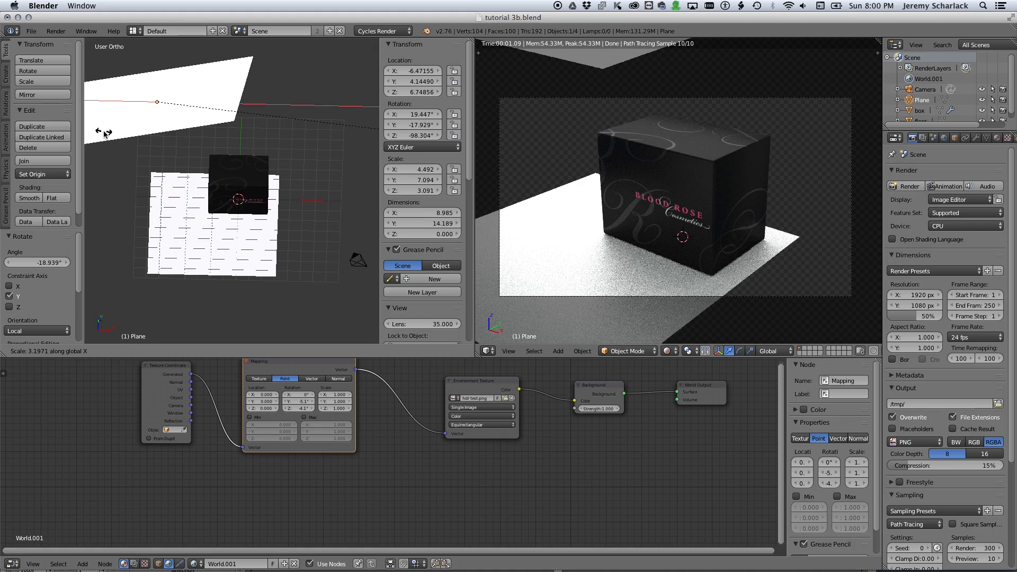
click(376, 138)
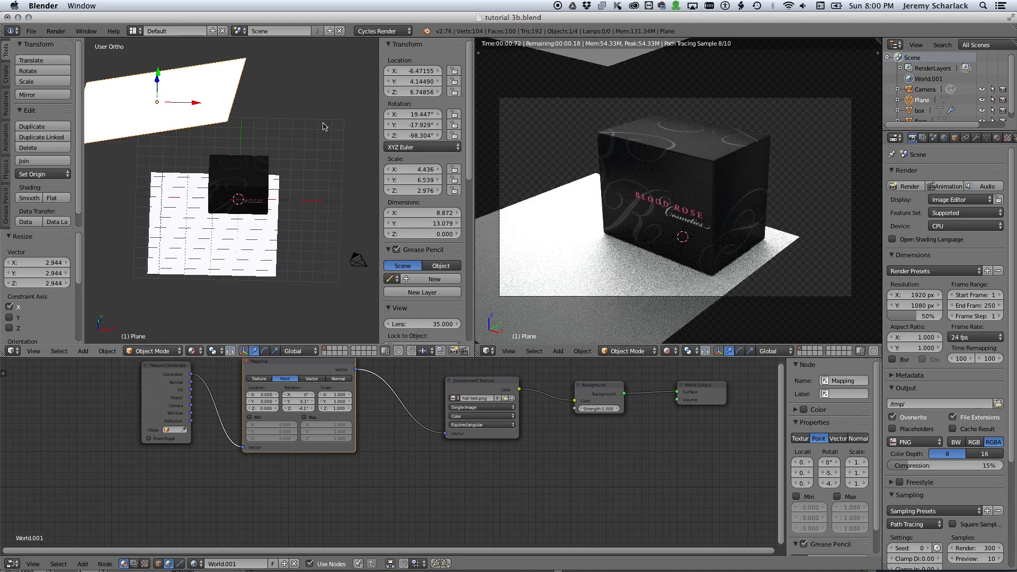
key(s)
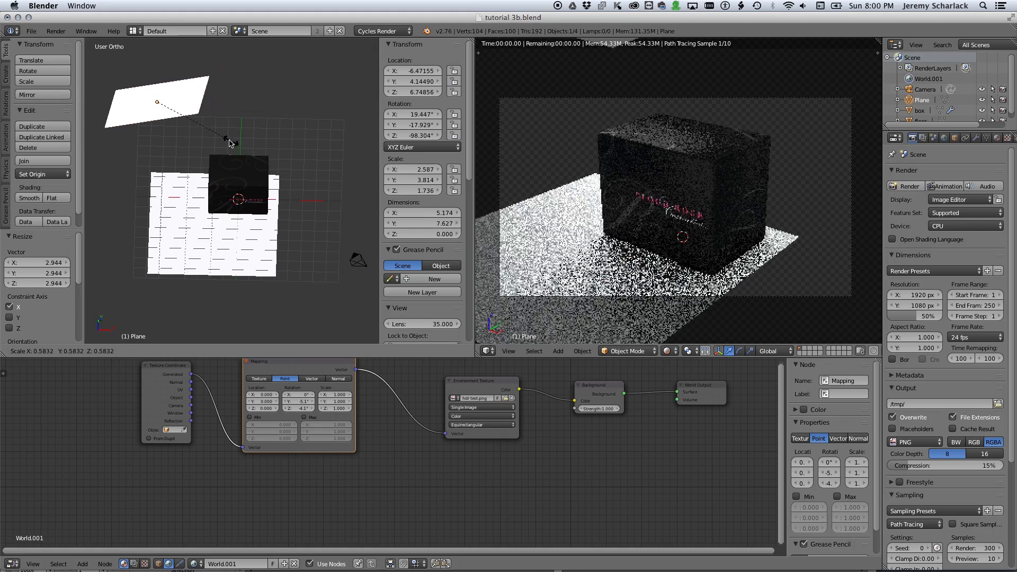
click(221, 134)
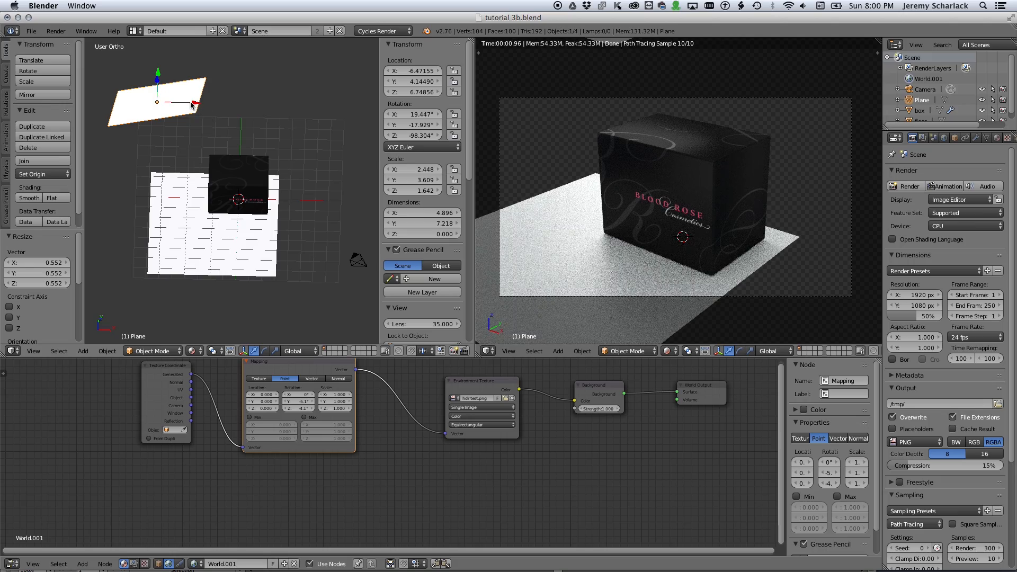
Move the light plane about 2.1 units along its local X axis.
key(g)
key(x)
key(x)
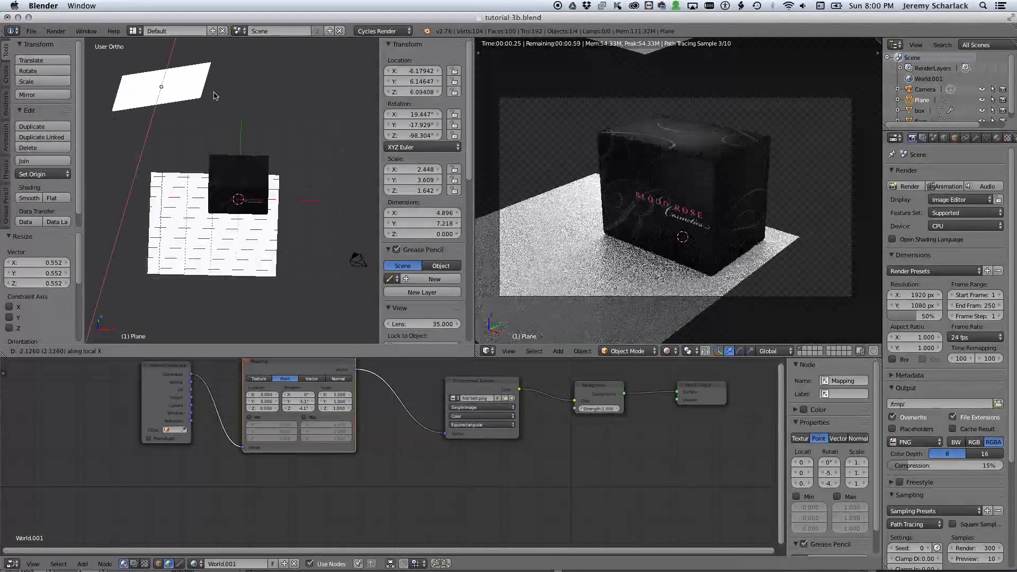
click(214, 96)
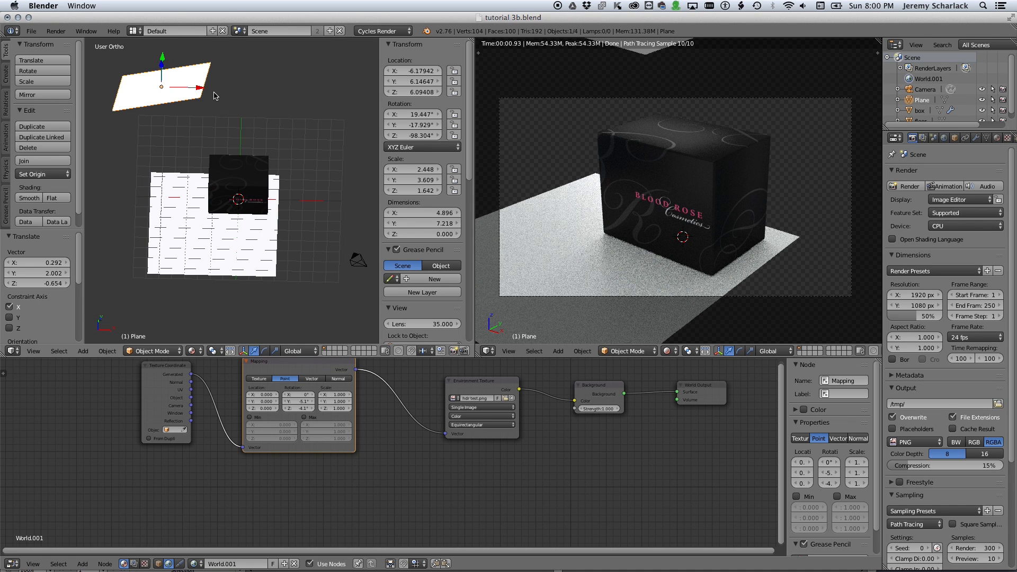
Move the floor about 1.6 units along the X axis and bring its material nodes into view in the node editor.
right_click(270, 198)
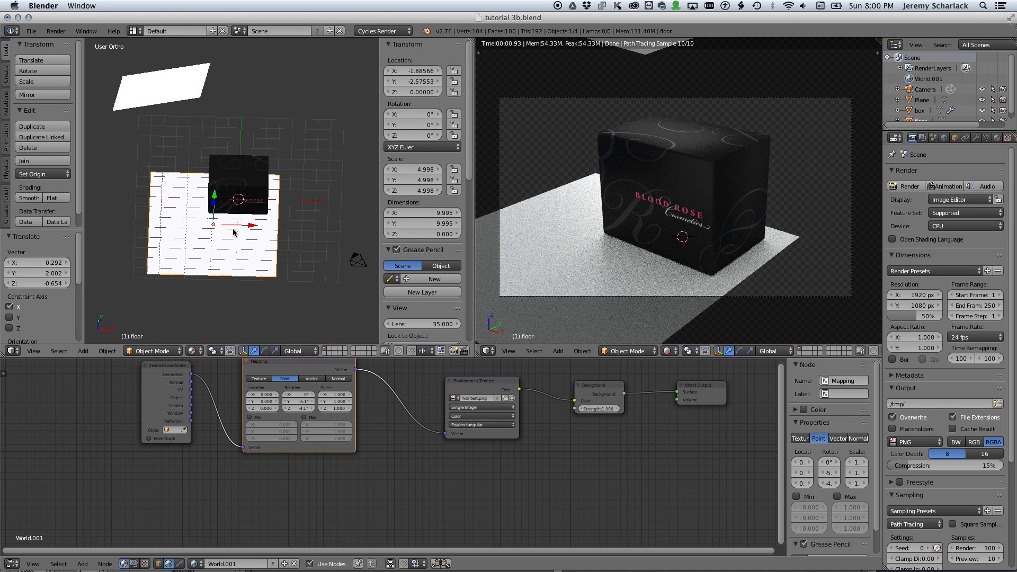
drag(233, 232, 253, 226)
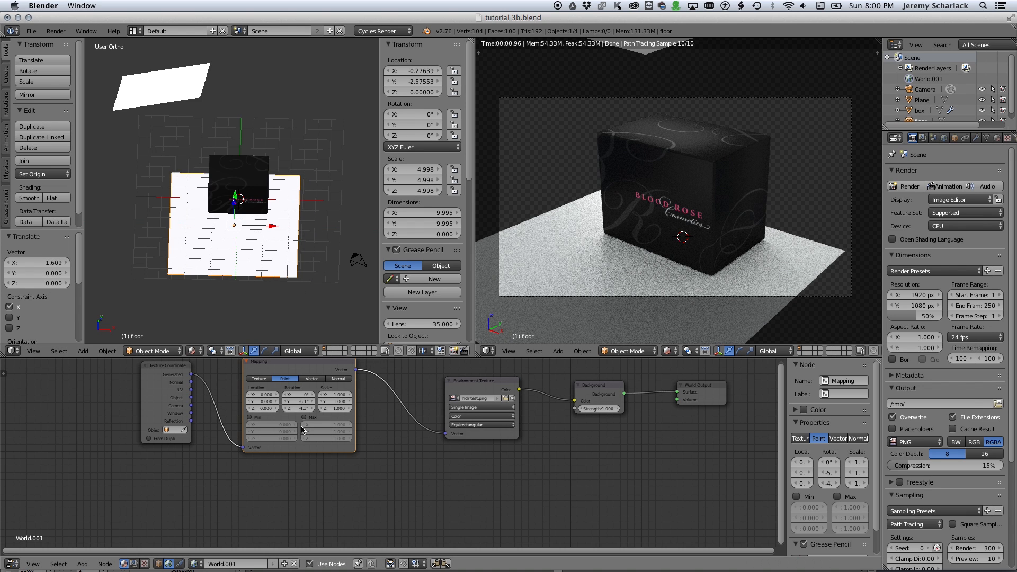
click(158, 565)
middle_drag(608, 420, 518, 465)
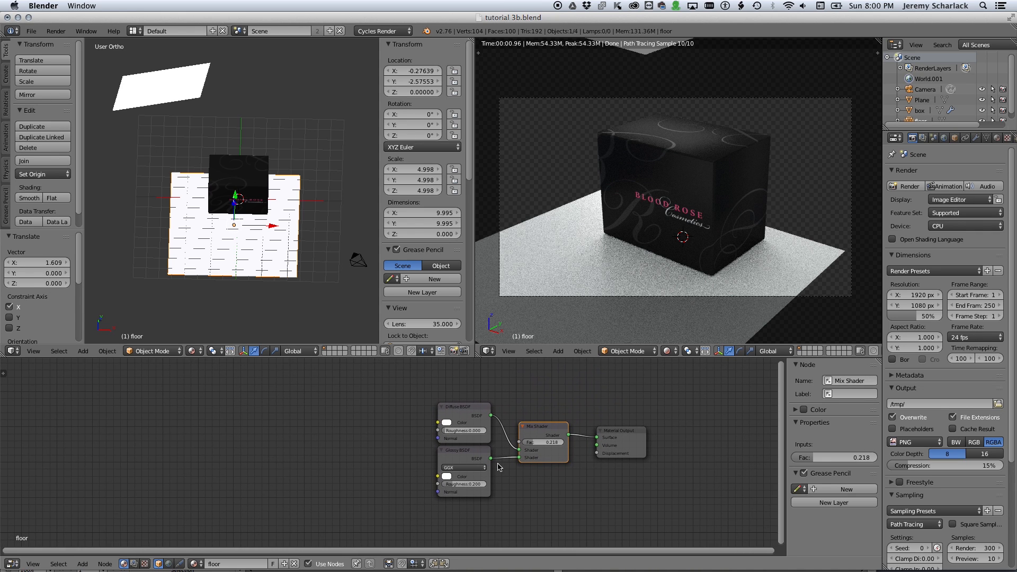
In the floor material, set the Mix Shader factor to about 0.273 and the Glossy BSDF roughness to 0.1.
drag(532, 441, 536, 441)
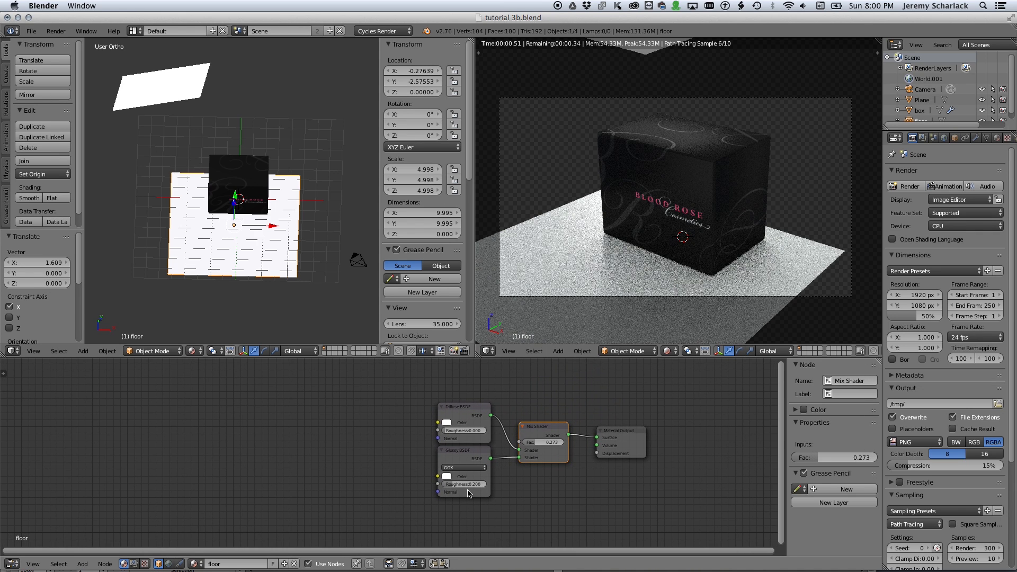
double_click(465, 483)
text(0.1)
key(Return)
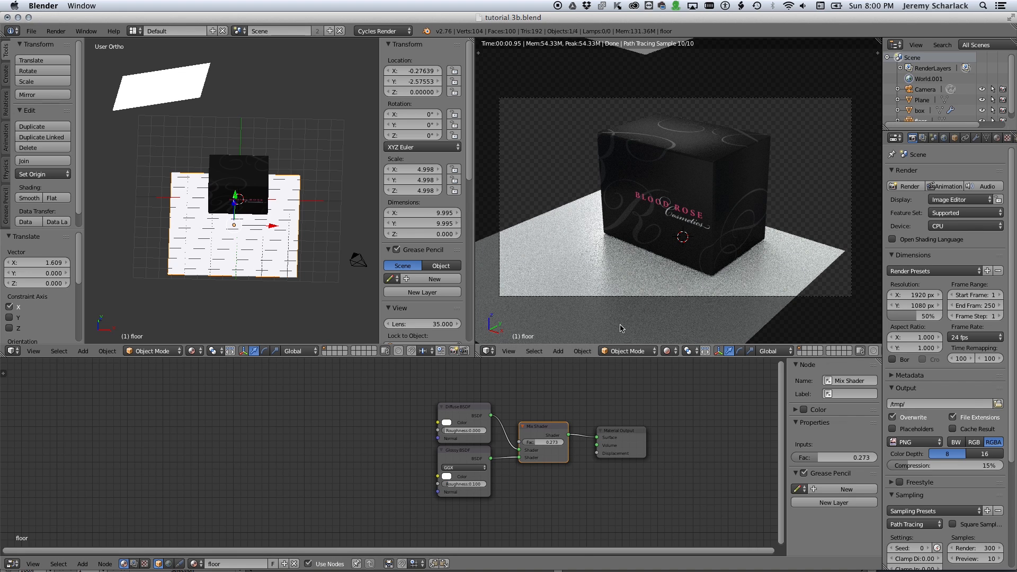
Examine the rendered box, floor and light plane in a maximized viewport from another angle, and return to the camera view.
scroll(219, 263, down, 1)
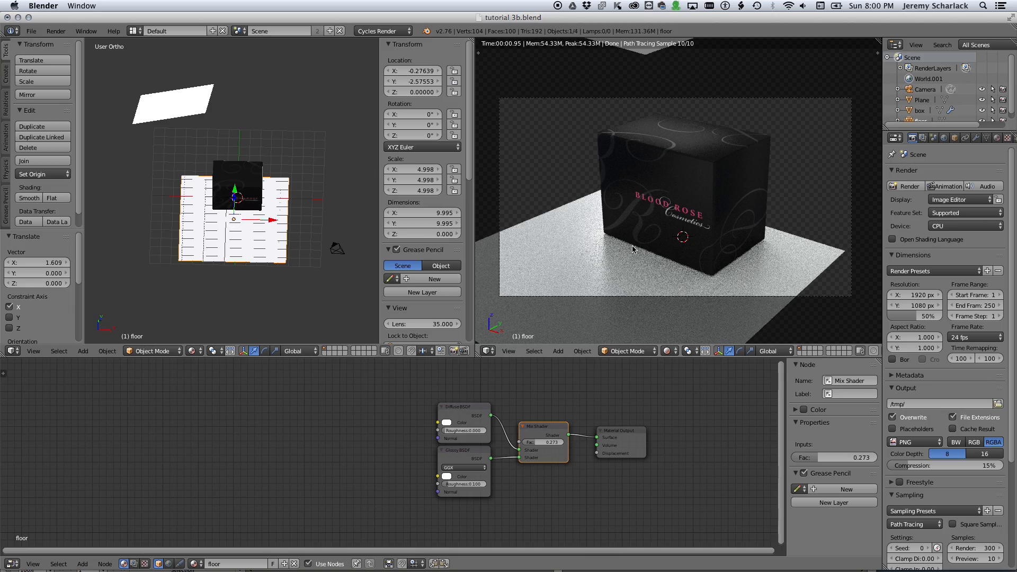
key(shift+space)
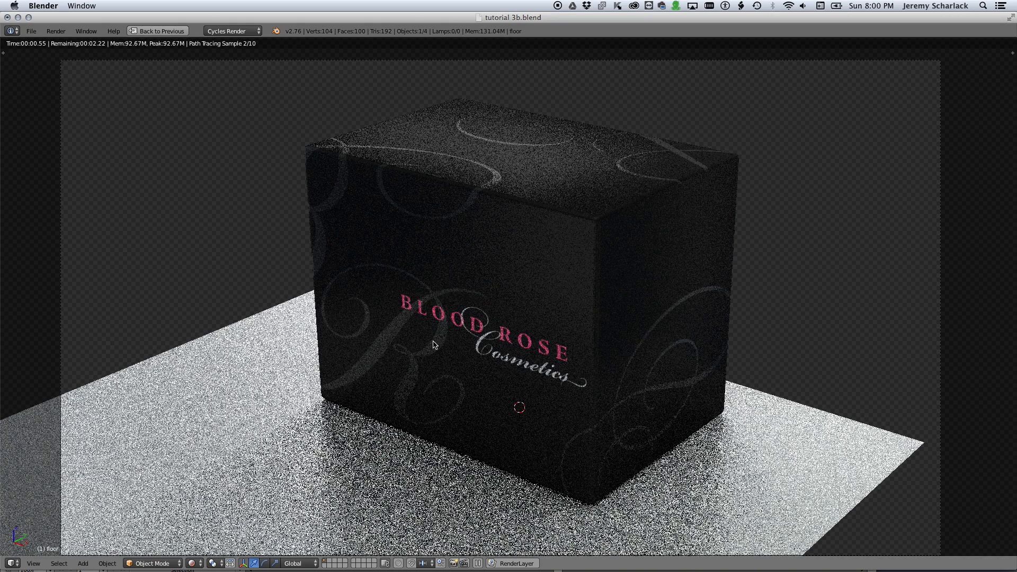
mouse_move(434, 345)
middle_down()
mouse_move(542, 318)
mouse_move(527, 331)
mouse_move(401, 353)
mouse_move(454, 342)
middle_up()
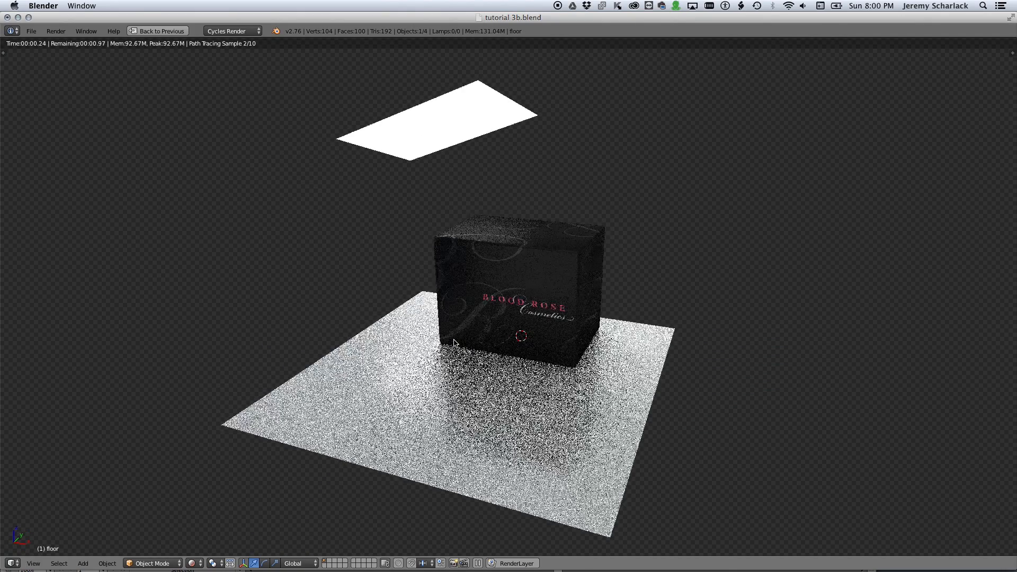
key(ctrl+Up)
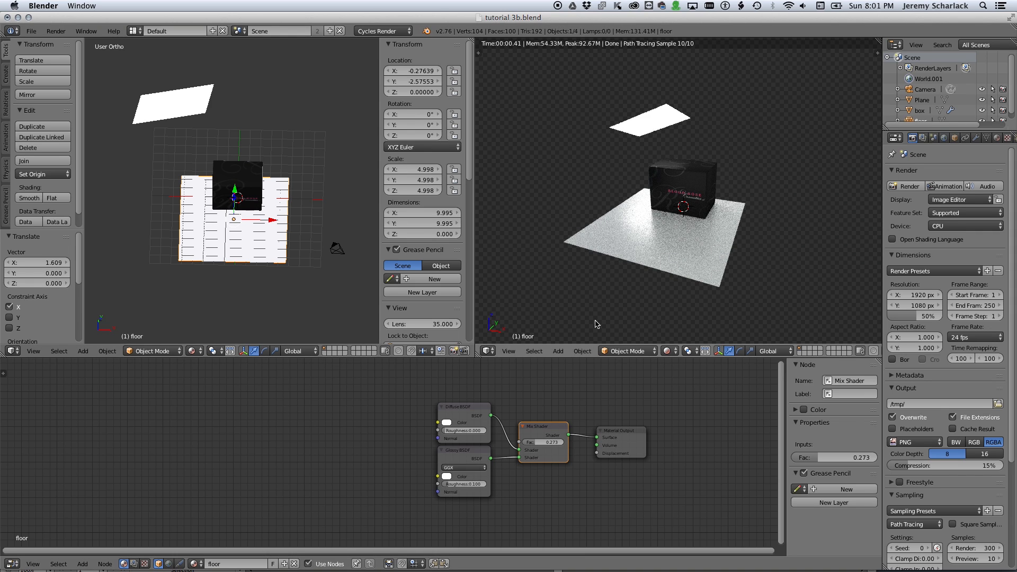
key(KP_0)
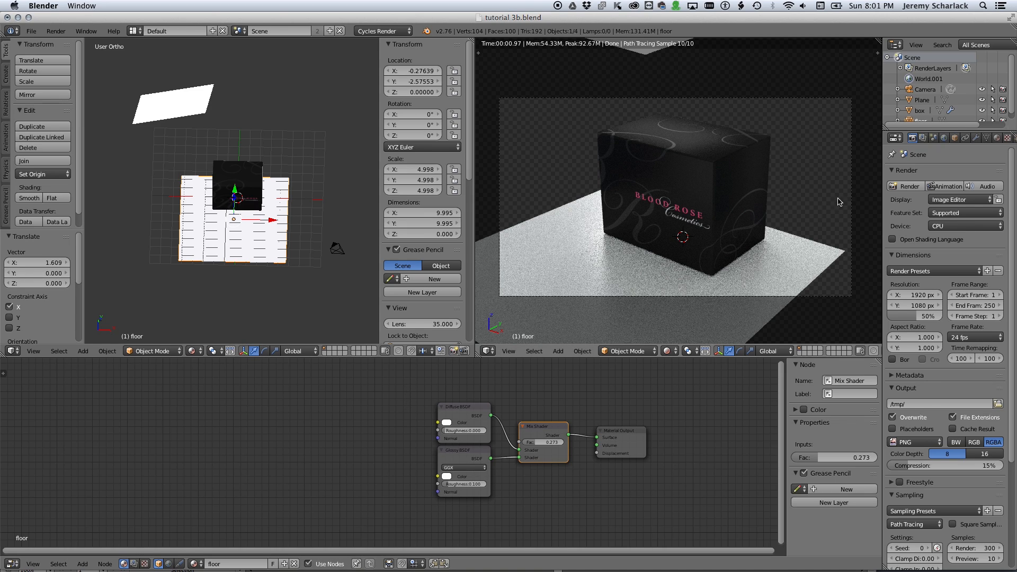
Select the box and display its Bevel modifier settings.
click(976, 138)
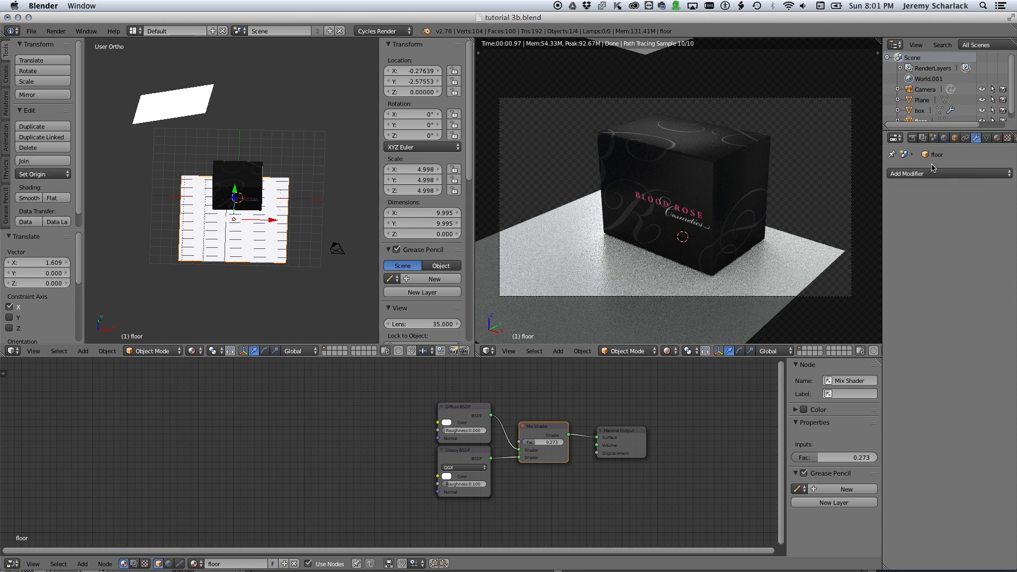
right_click(257, 183)
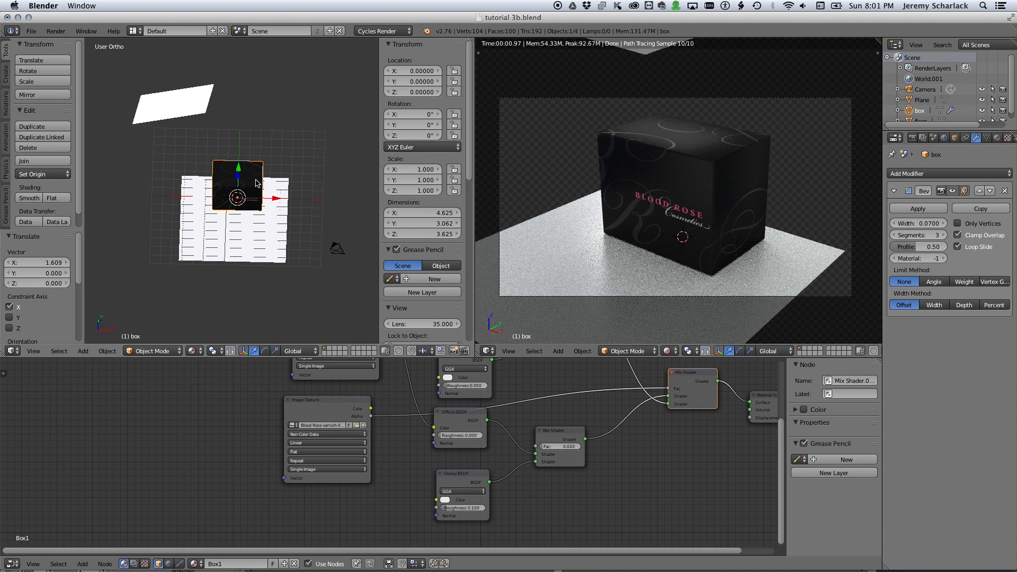